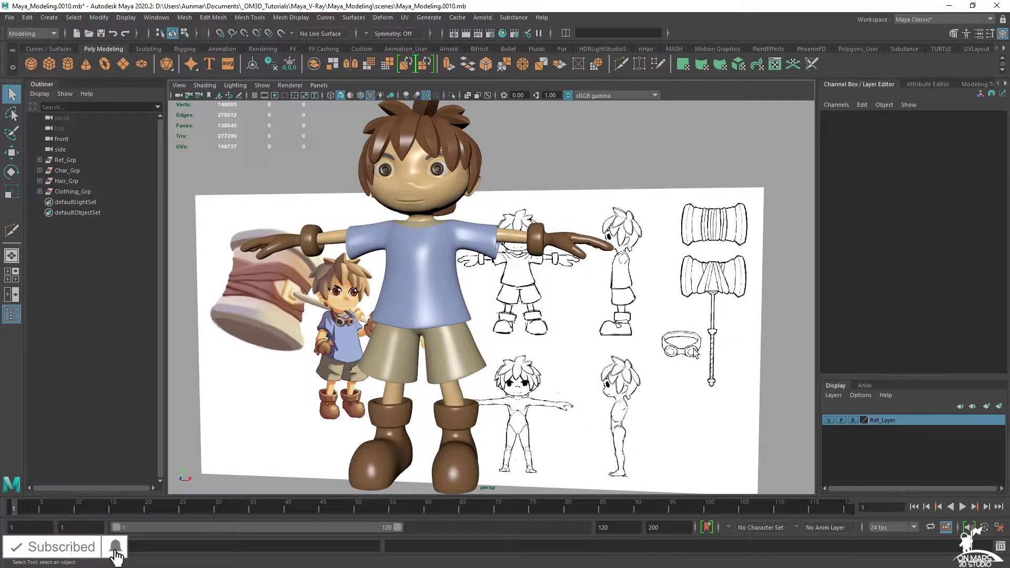
Examine the character model and the reference sketches behind it from several angles, ending on the head.
alt+drag(722, 350, 736, 331)
alt+drag(762, 287, 724, 284)
scroll(567, 271, up, 3)
mouse_move(564, 276)
alt+mouse_down()
mouse_move(571, 233)
mouse_move(542, 221)
mouse_move(572, 247)
alt+mouse_up()
scroll(572, 245, down, 1)
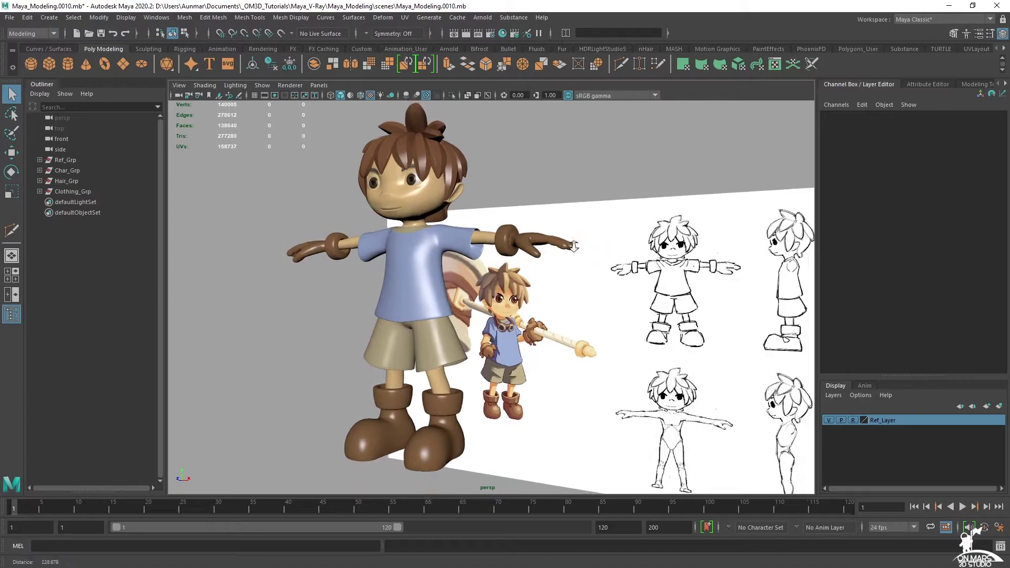
alt+middle_drag(573, 246, 573, 231)
alt+drag(573, 235, 632, 273)
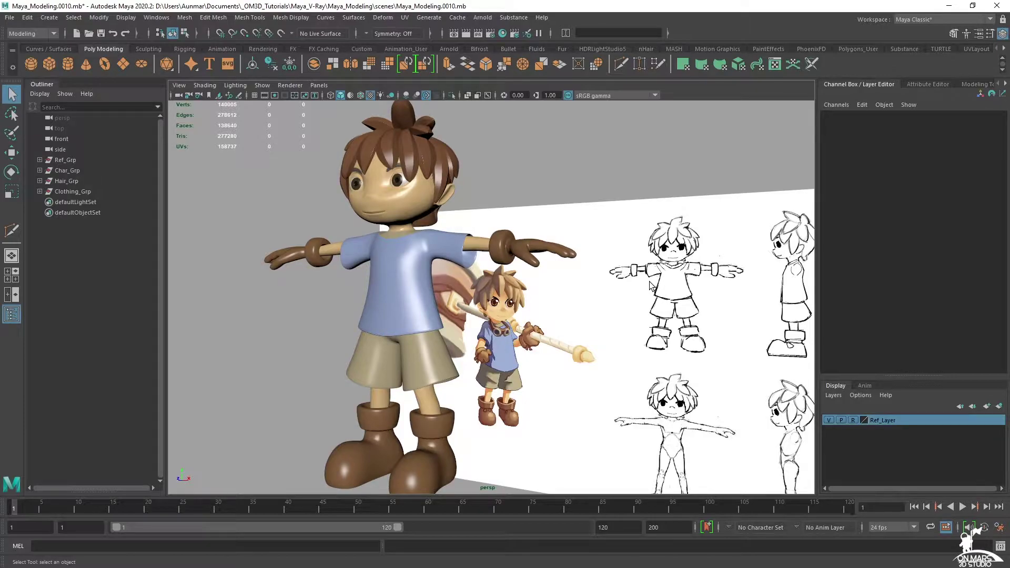
alt+drag(591, 246, 586, 236)
alt+middle_drag(586, 236, 526, 275)
scroll(581, 258, up, 3)
alt+drag(526, 275, 544, 349)
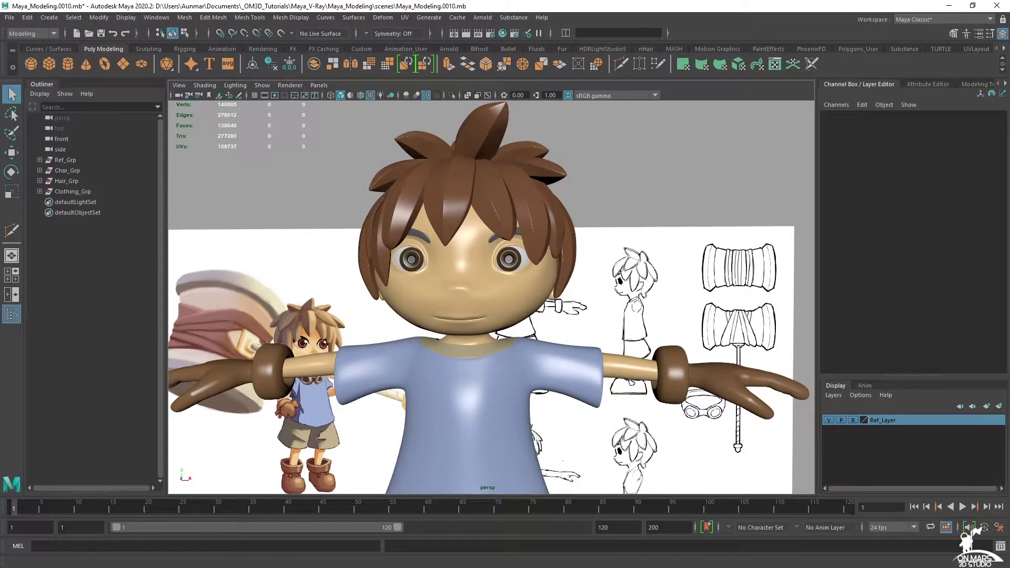
Switch to the reference image board and examine the goggles photos.
key(alt+Tab)
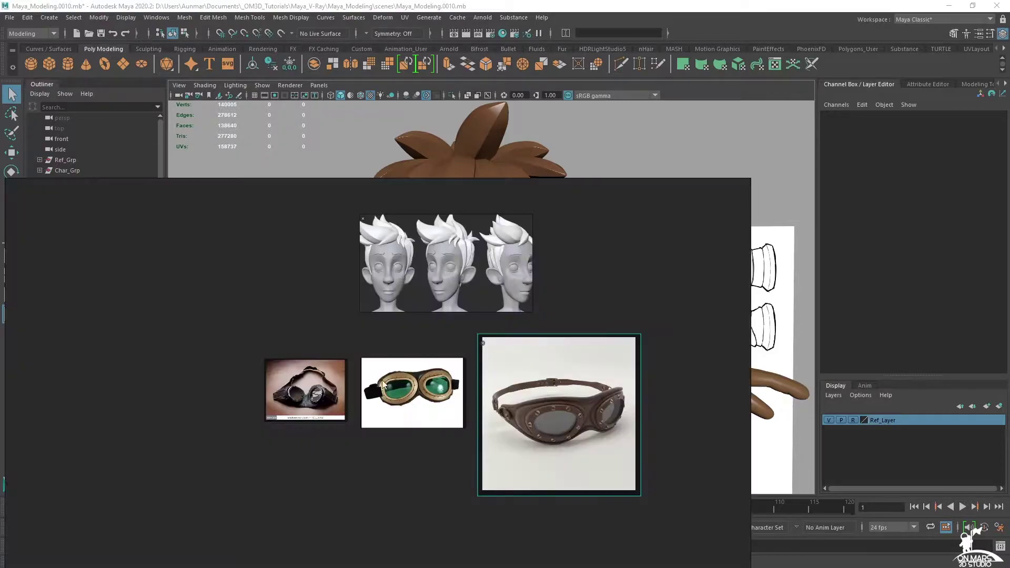
scroll(416, 376, up, 2)
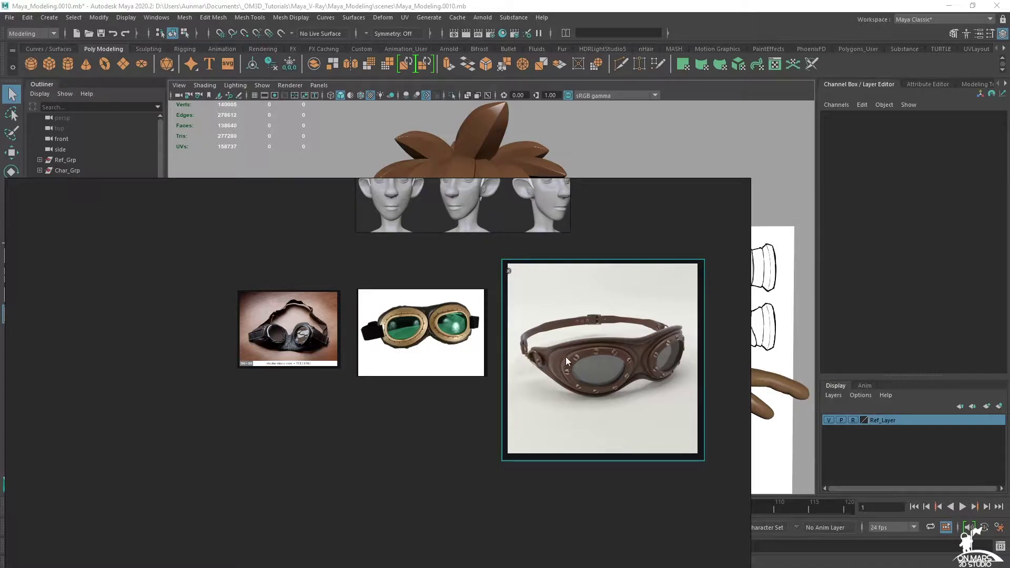
mouse_move(539, 335)
middle_down()
mouse_move(516, 339)
mouse_move(547, 342)
middle_up()
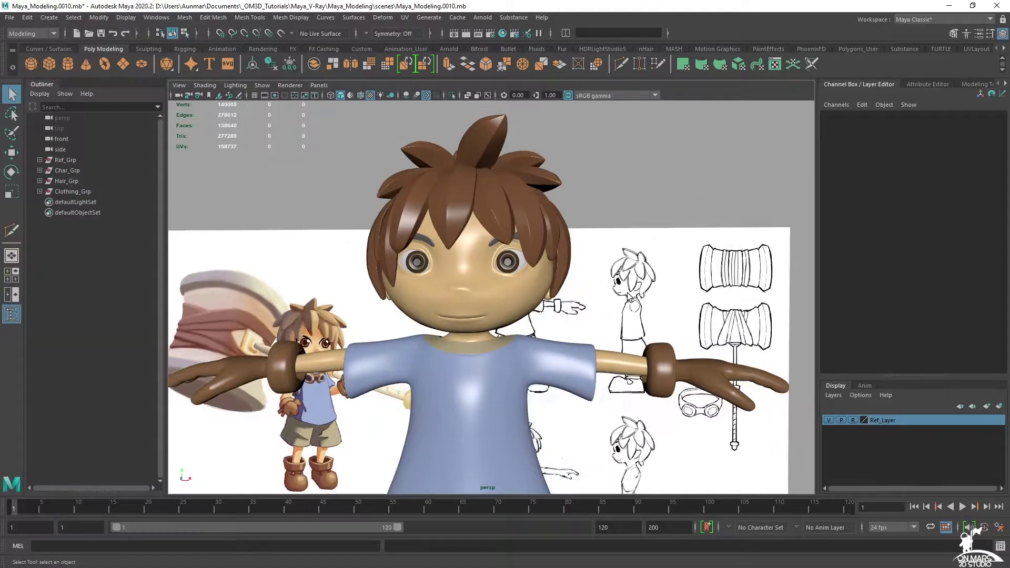
Create a polygon cylinder and set its axis subdivisions to 16.
alt+middle_drag(632, 247, 632, 226)
alt+drag(631, 226, 563, 252)
alt+middle_drag(565, 368, 568, 295)
shift+right_drag(569, 342, 513, 340)
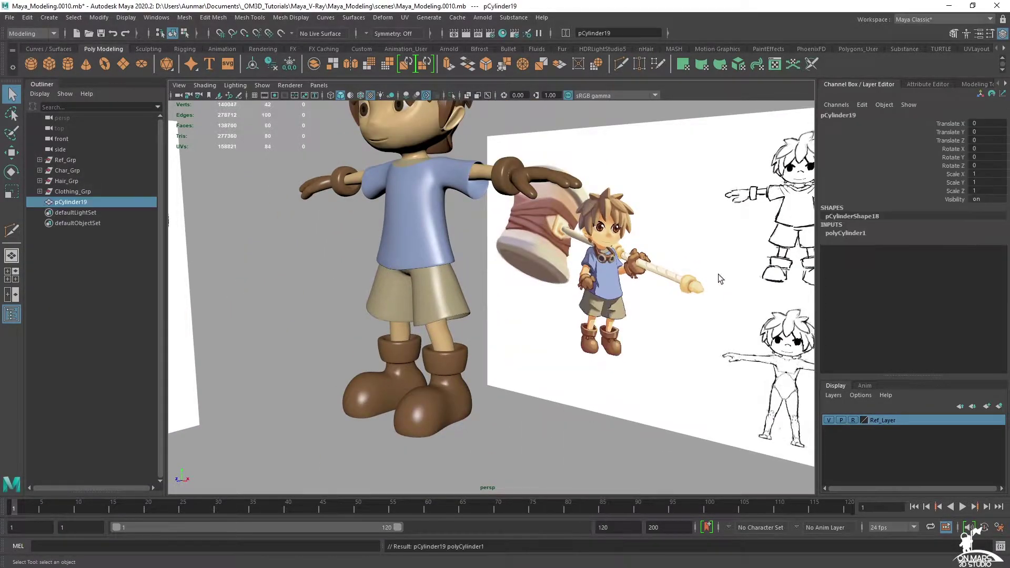
click(865, 236)
click(983, 258)
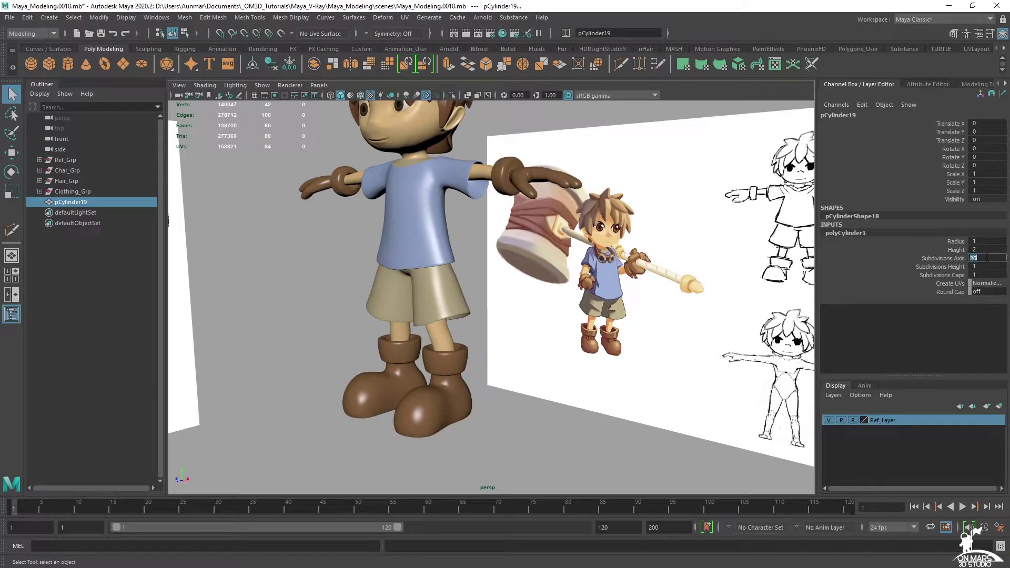
alt+drag(600, 298, 526, 284)
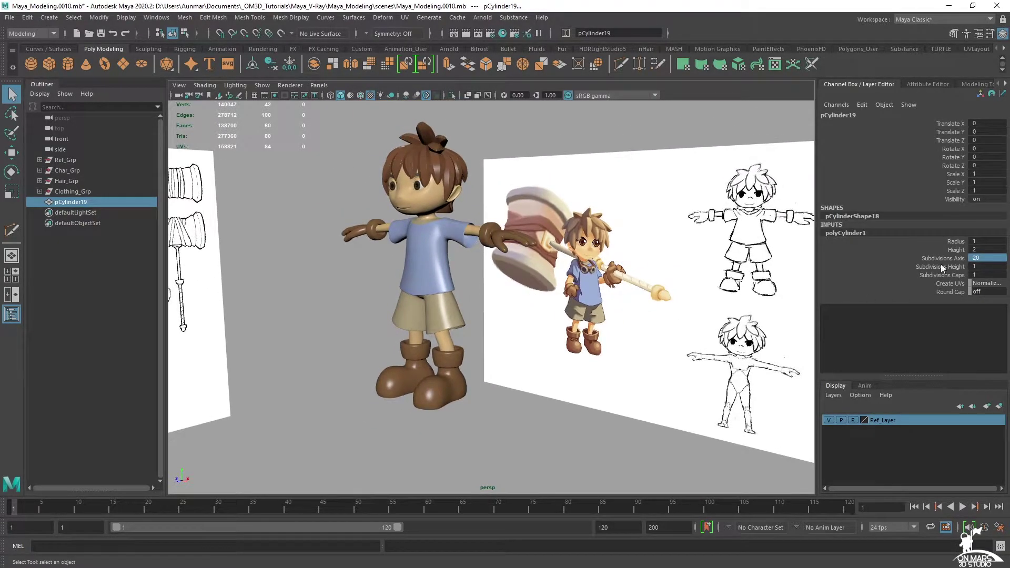
double_click(987, 257)
alt+drag(476, 263, 546, 260)
Move the cylinder up in front of the character's face, to about X 12.089, Y 86.694, Z 22.333.
key(w)
alt+drag(520, 325, 542, 337)
alt+right_drag(526, 345, 520, 391)
drag(431, 373, 427, 103)
alt+middle_drag(484, 205, 516, 252)
alt+drag(560, 258, 507, 298)
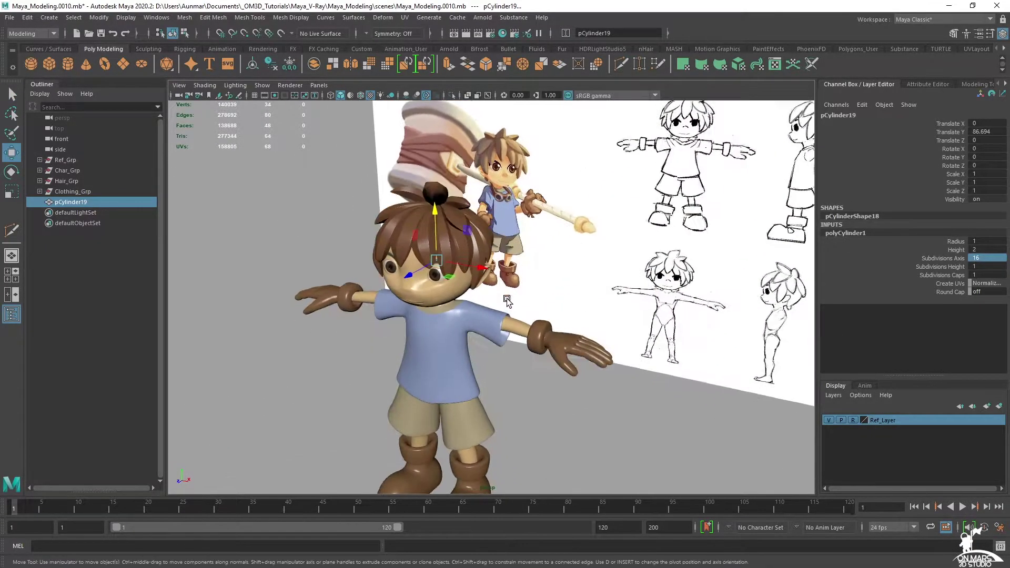
alt+right_drag(507, 299, 509, 327)
drag(403, 265, 509, 300)
alt+right_drag(510, 300, 536, 297)
Rotate the cylinder about its X axis to exactly 90 degrees.
key(e)
drag(448, 282, 445, 345)
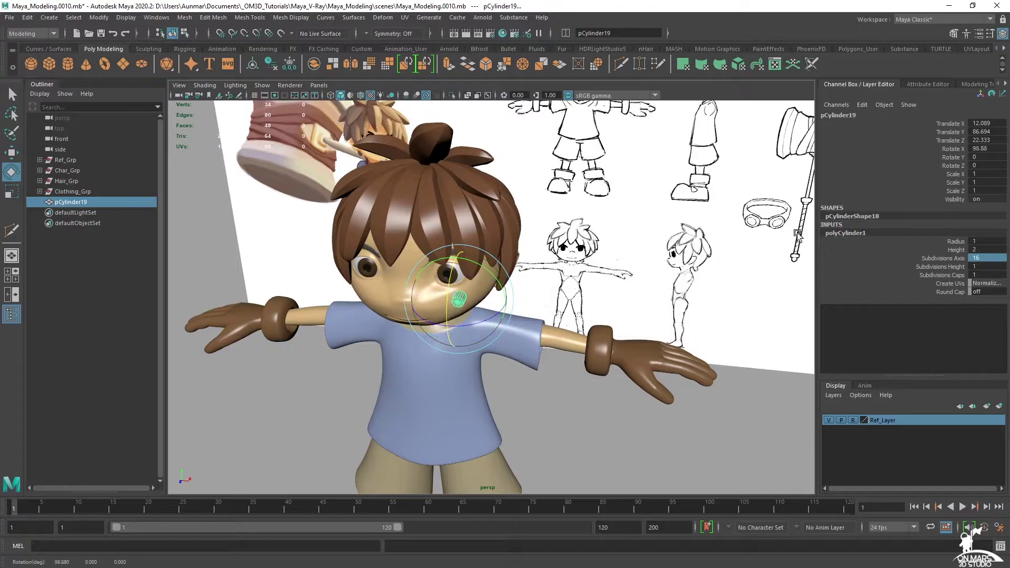
double_click(978, 149)
key(Return)
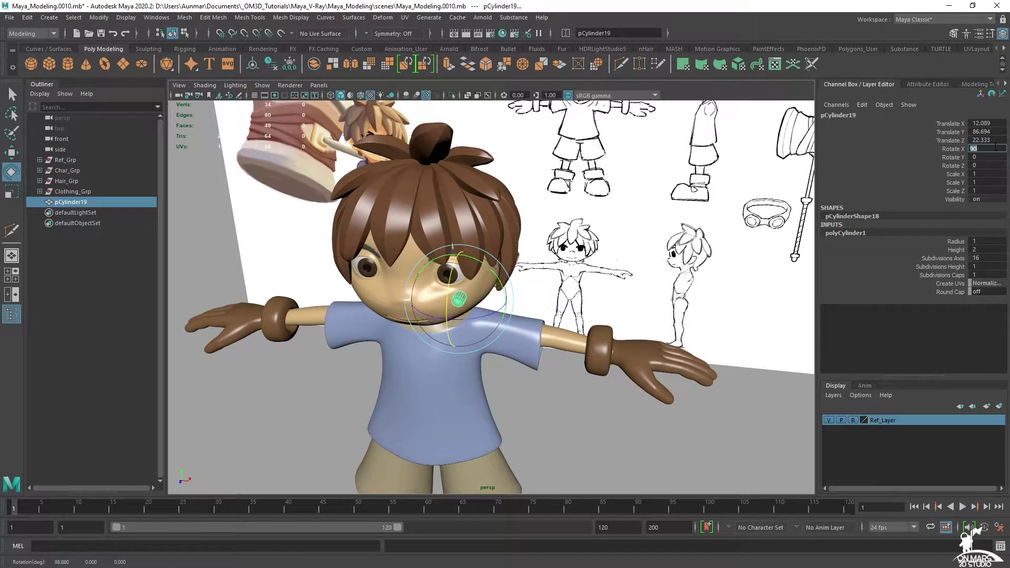
Align the cylinder over the character's left eye in the front view, at about X 7.79, Y 87.831.
scroll(473, 288, up, 2)
key(space)
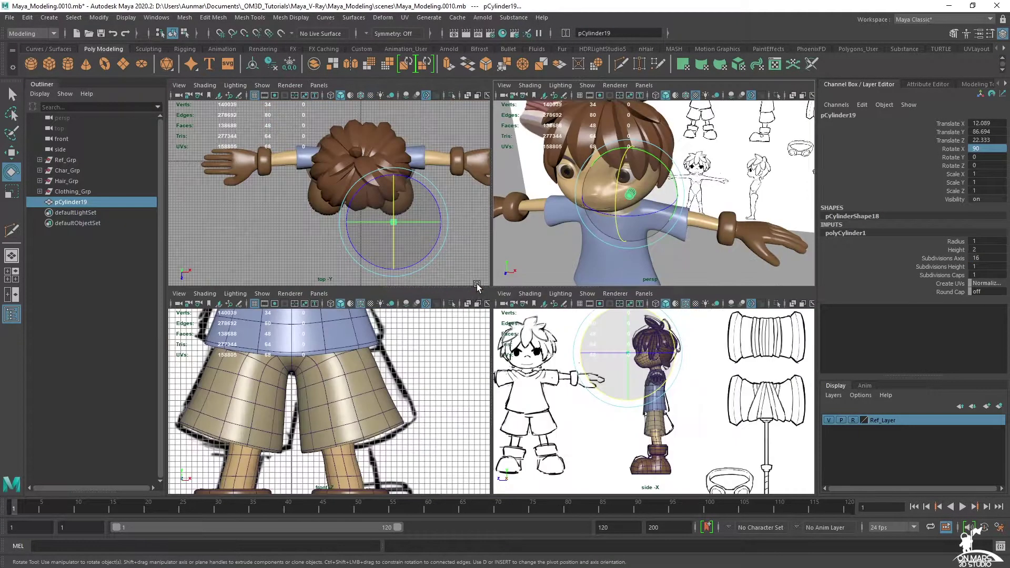
scroll(364, 353, up, 3)
key(w)
key(space)
alt+middle_drag(542, 292, 533, 387)
scroll(533, 387, down, 3)
alt+middle_drag(545, 174, 548, 260)
scroll(548, 261, up, 2)
drag(613, 281, 573, 282)
scroll(573, 283, up, 3)
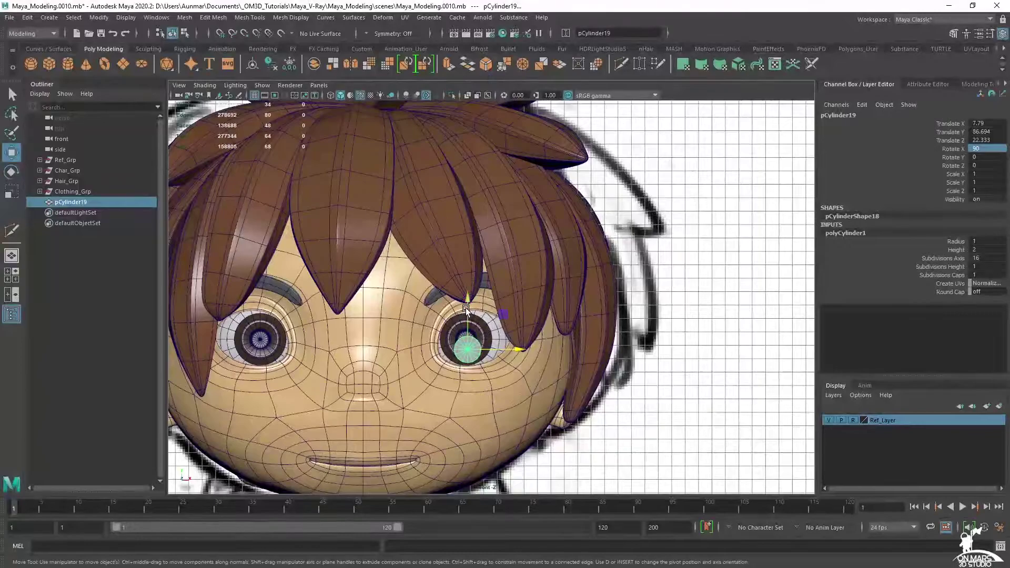
drag(465, 307, 470, 296)
scroll(523, 293, up, 1)
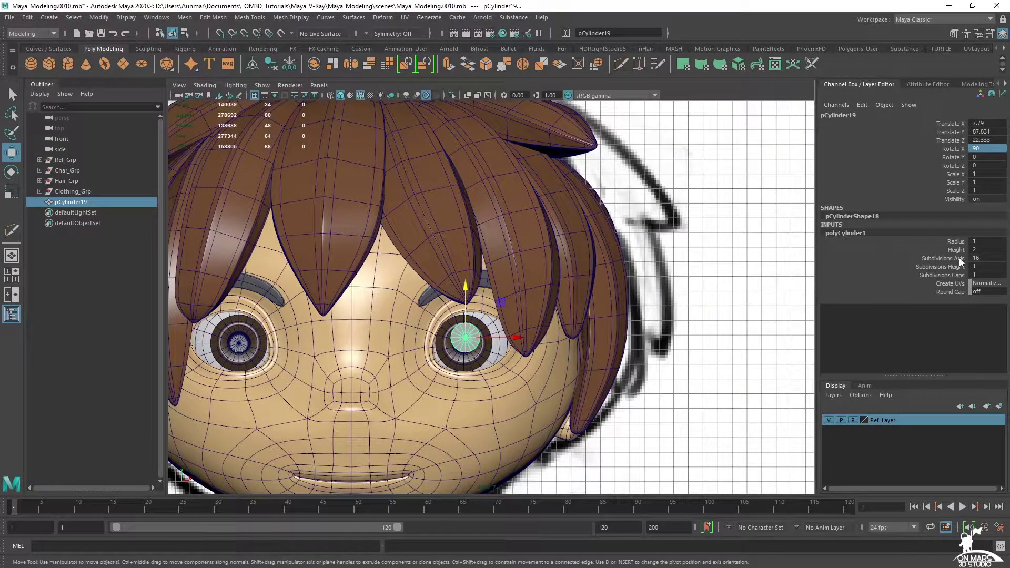
Enlarge the cylinder's radius to about 4.9 and turn on X-ray shading to compare it with the sketch.
click(955, 241)
mouse_move(594, 217)
middle_down()
mouse_move(622, 218)
mouse_move(608, 238)
middle_up()
key(alt+x)
scroll(628, 359, up, 2)
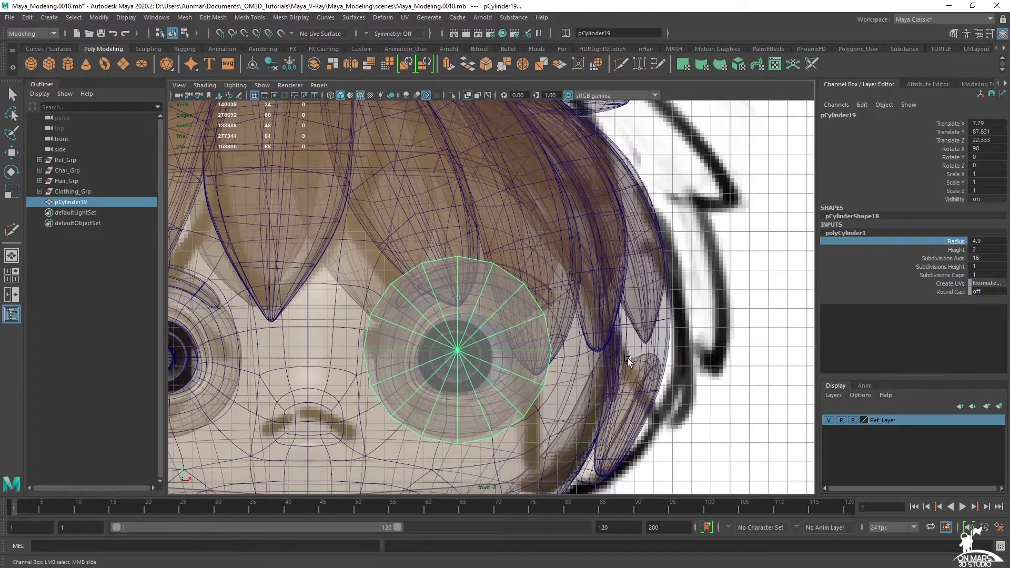
scroll(628, 358, up, 1)
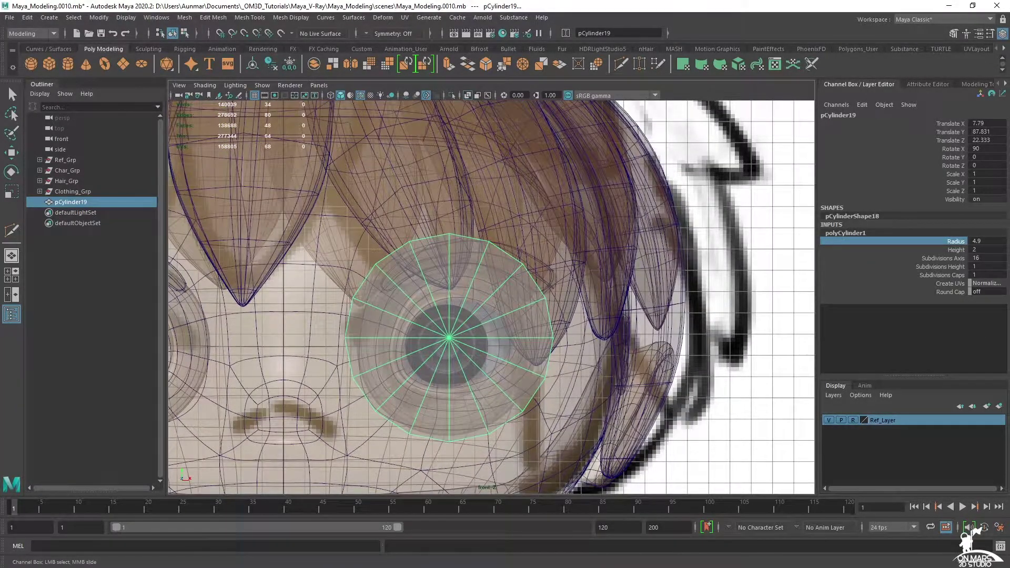
alt+middle_drag(462, 286, 457, 253)
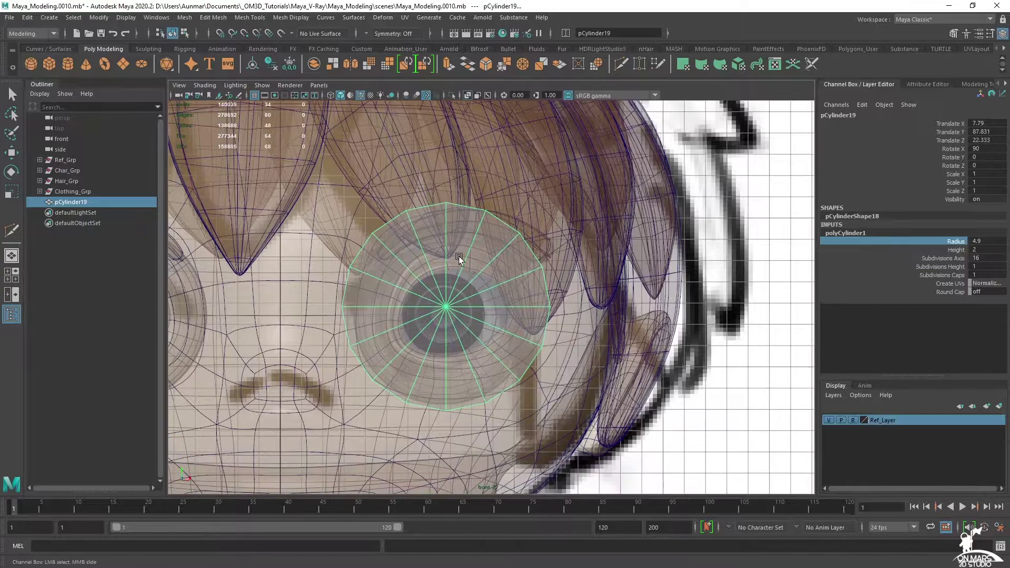
Set the cylinder's radius to 4.5 and adjust its height over the eye to about Y 87.62.
key(w)
drag(445, 265, 445, 276)
double_click(987, 241)
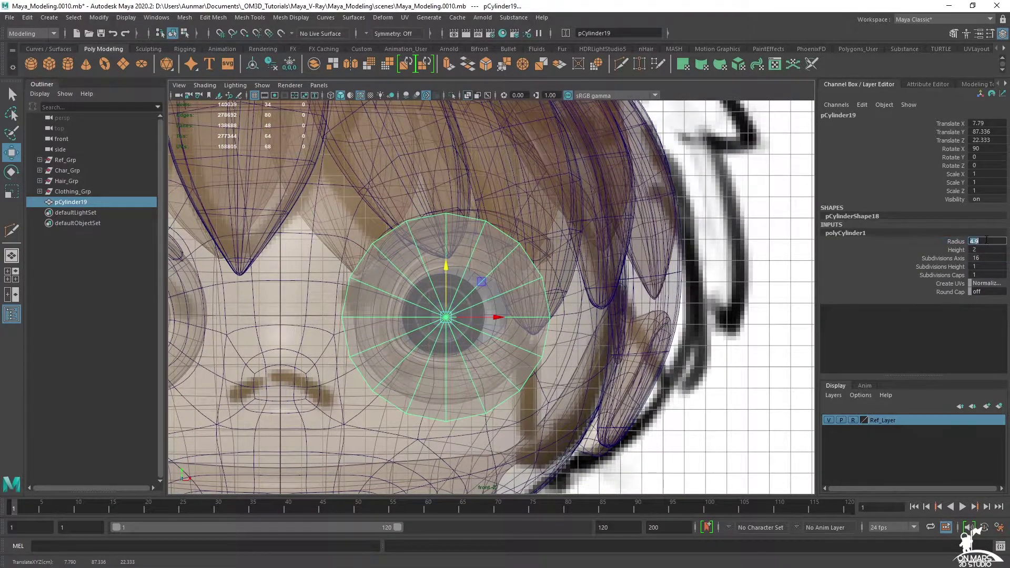
text(4)
key(Return)
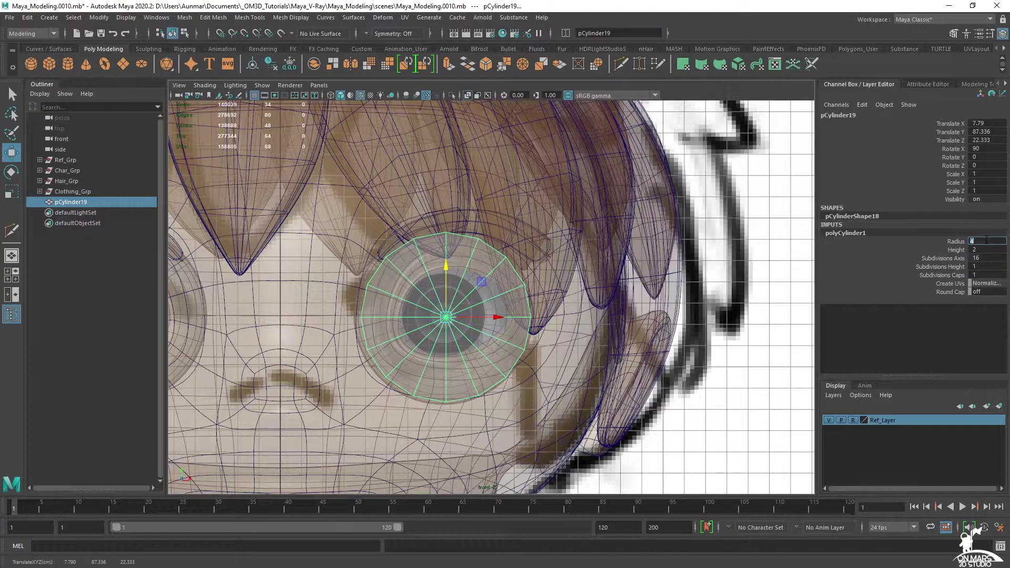
text(4.5)
key(Return)
scroll(466, 311, up, 2)
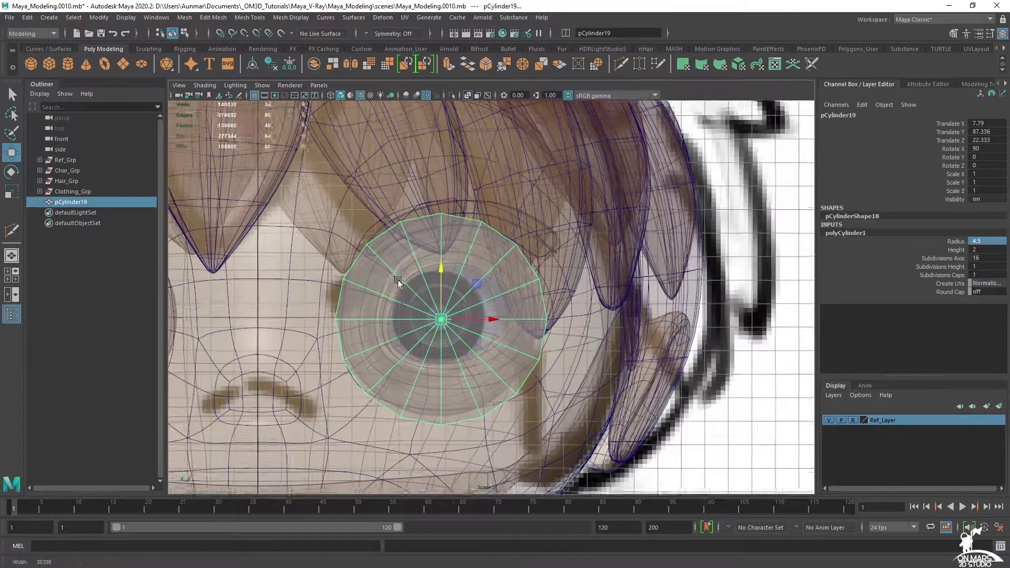
drag(439, 275, 437, 270)
scroll(466, 279, up, 1)
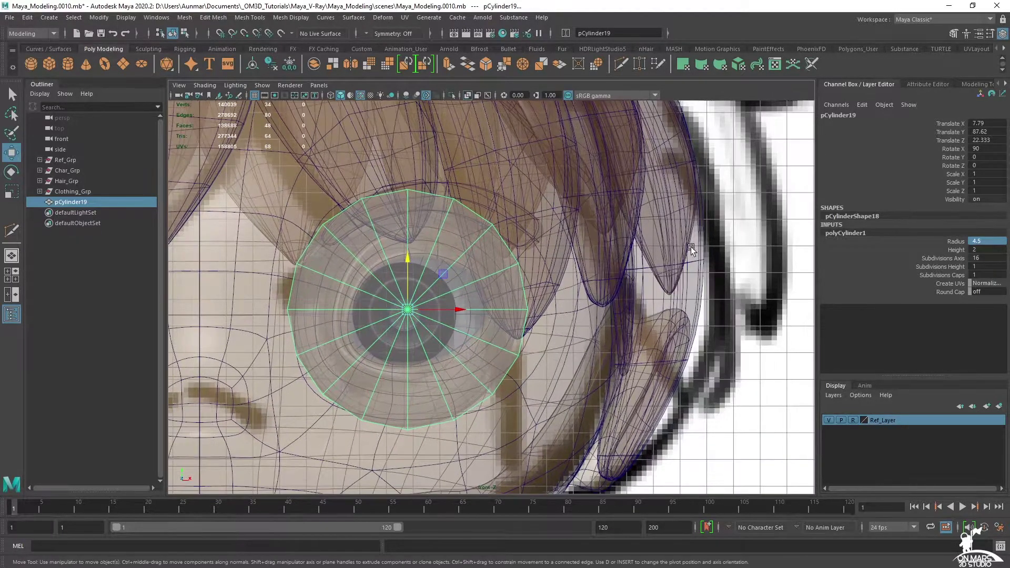
Set the cylinder's cap subdivisions to 3.
double_click(988, 274)
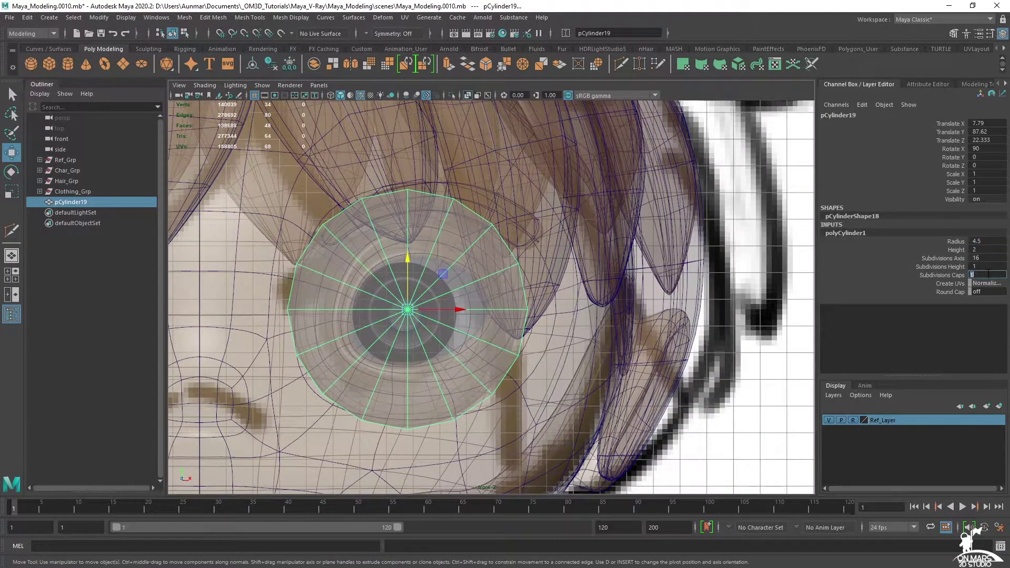
text(3)
key(Return)
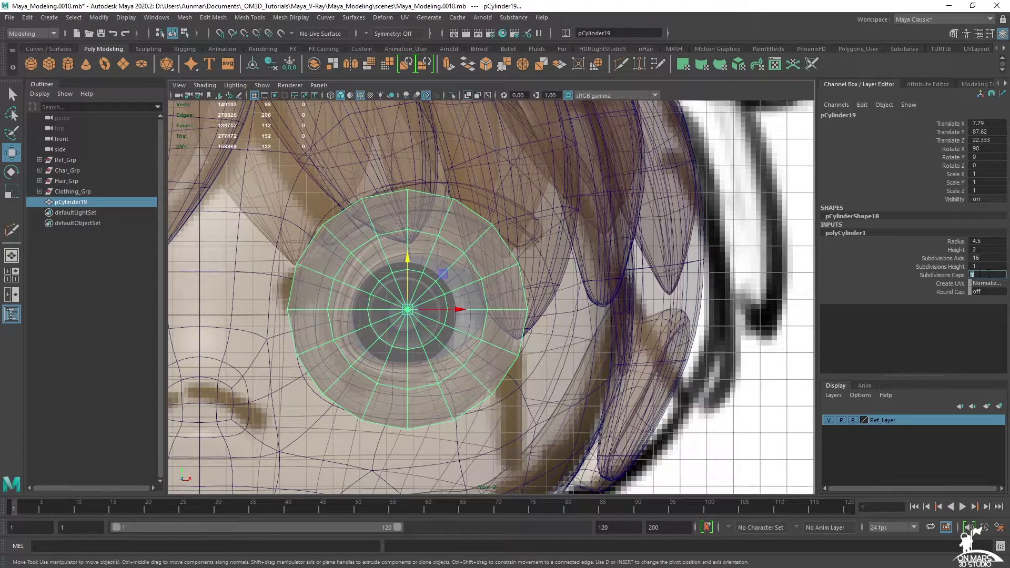
Move the cylinder back close to the face in the perspective view, to about Z 14.763.
scroll(549, 238, down, 3)
key(space)
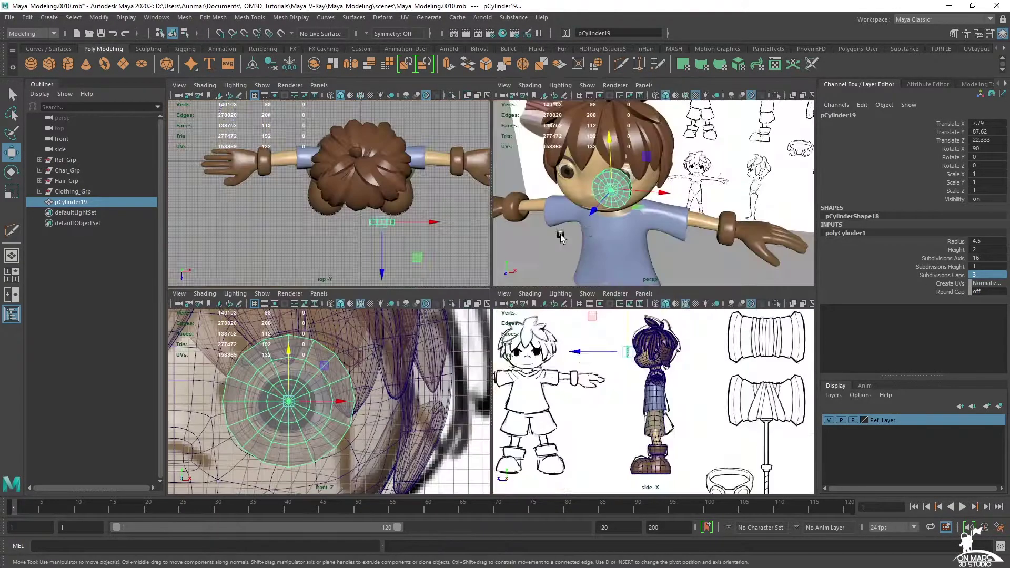
scroll(627, 223, up, 5)
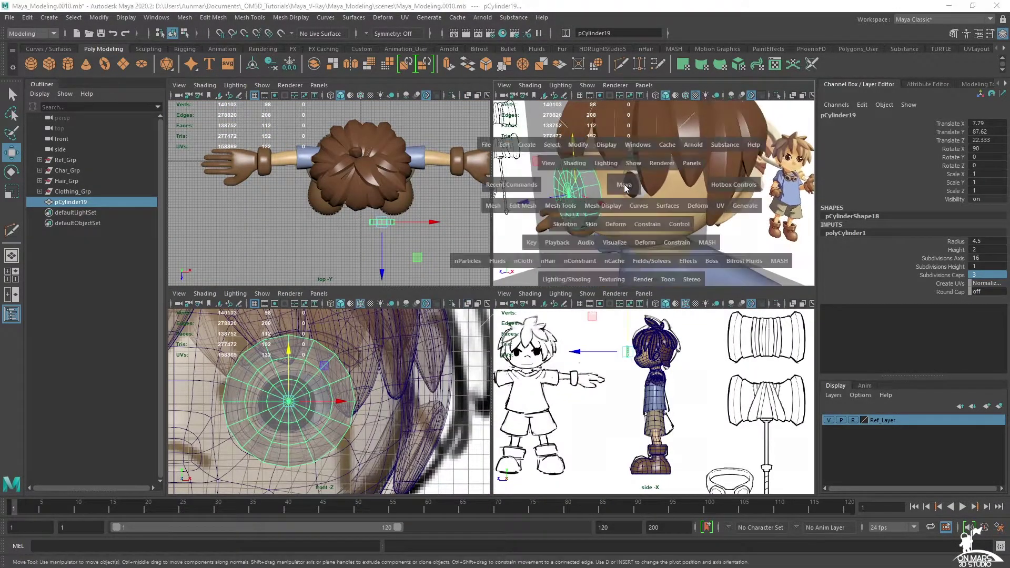
key(space)
alt+drag(632, 224, 434, 285)
middle_drag(431, 247, 499, 253)
alt+drag(499, 252, 563, 298)
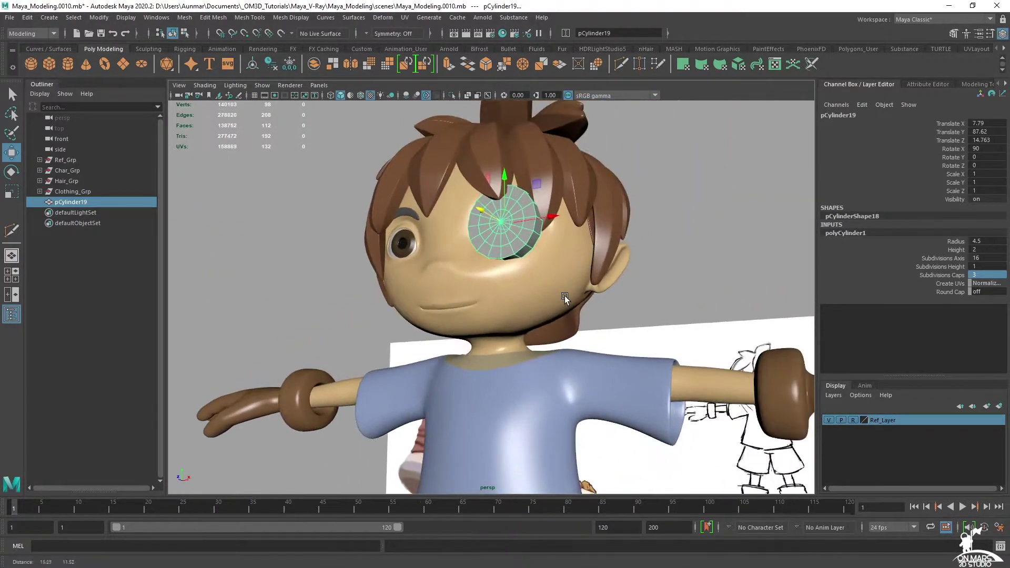
key(f)
alt+drag(526, 374, 599, 243)
mouse_move(659, 260)
alt+mouse_down()
mouse_move(571, 322)
mouse_move(548, 254)
mouse_move(495, 196)
alt+mouse_up()
right_drag(488, 181, 487, 210)
alt+drag(581, 274, 574, 267)
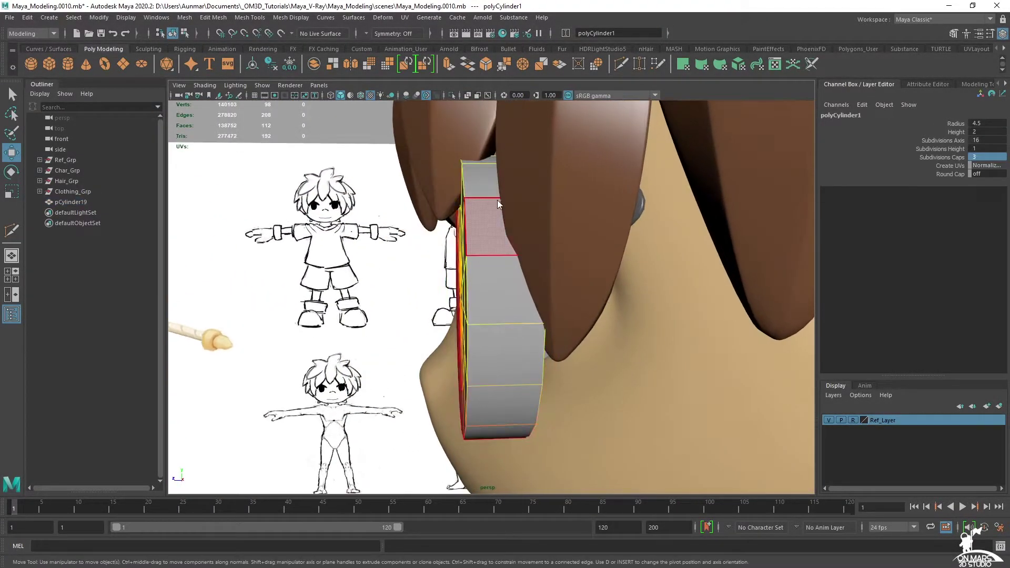
key(F8)
key(q)
alt+drag(494, 230, 544, 230)
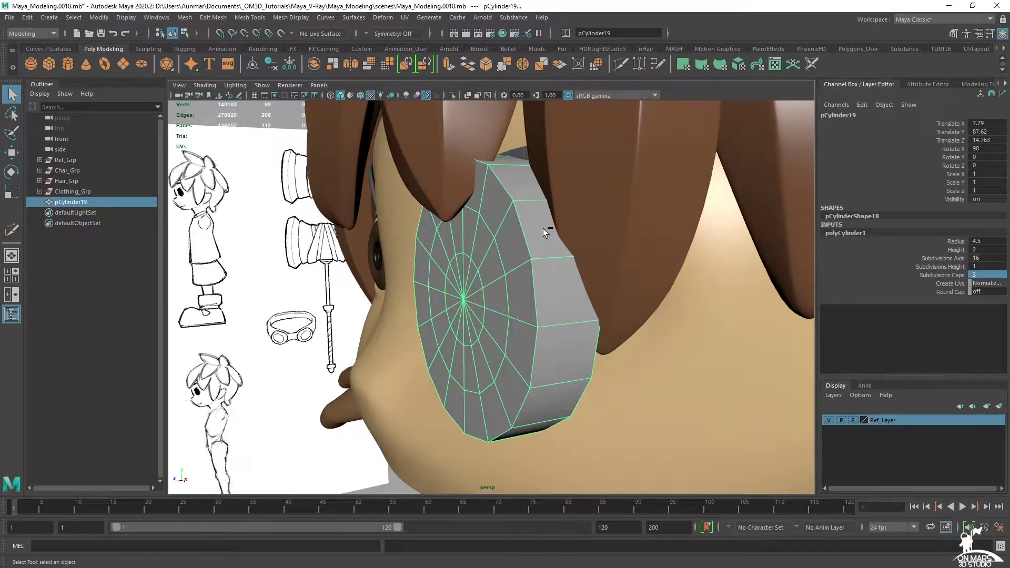
Isolate the cylinder in the viewport, enter face selection and show the Modeling Toolkit.
key(ctrl+1)
alt+drag(543, 228, 523, 210)
right_drag(522, 231, 527, 239)
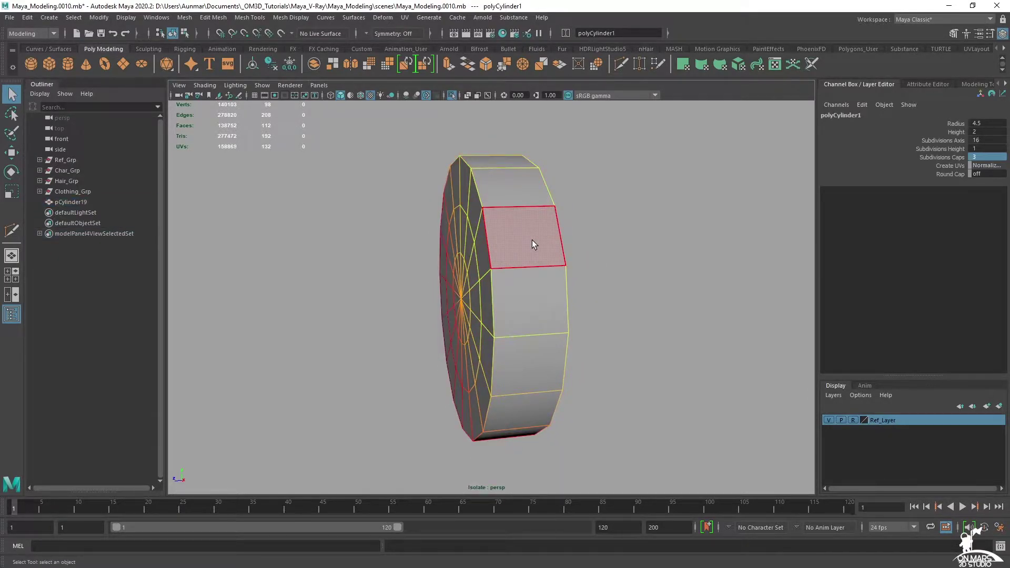
key(F8)
click(954, 32)
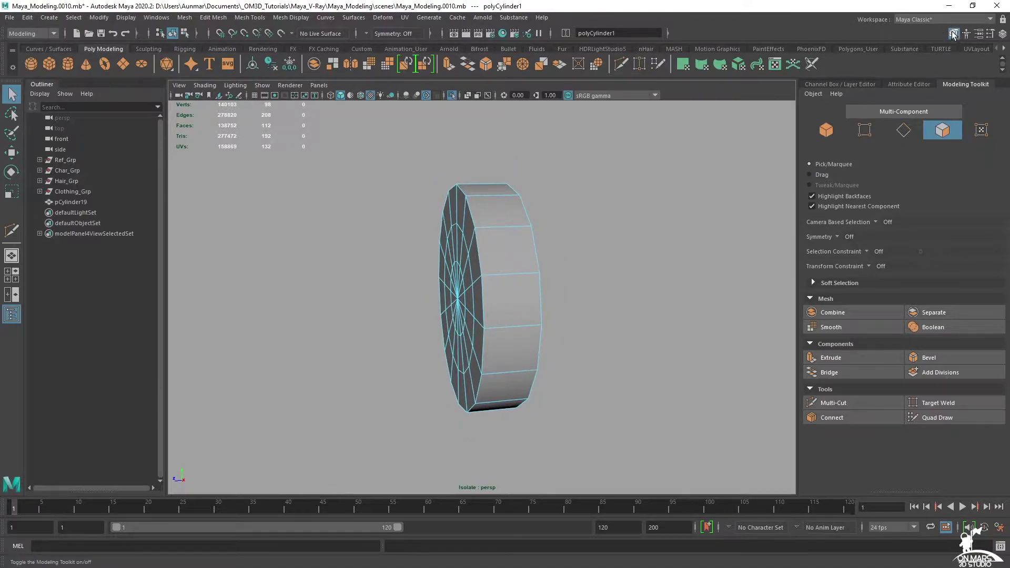
Delete the cylinder's side faces and one cap, leaving a single flat disc, and return to object mode.
mouse_move(474, 221)
alt+mouse_down()
mouse_move(425, 220)
mouse_move(458, 226)
alt+mouse_up()
drag(617, 459, 466, 119)
alt+drag(621, 247, 534, 252)
click(684, 245)
right_click(501, 209)
right_drag(501, 210, 595, 158)
right_click(594, 157)
key(w)
alt+drag(533, 297, 485, 312)
alt+drag(553, 286, 425, 293)
click(611, 219)
alt+drag(614, 275, 753, 262)
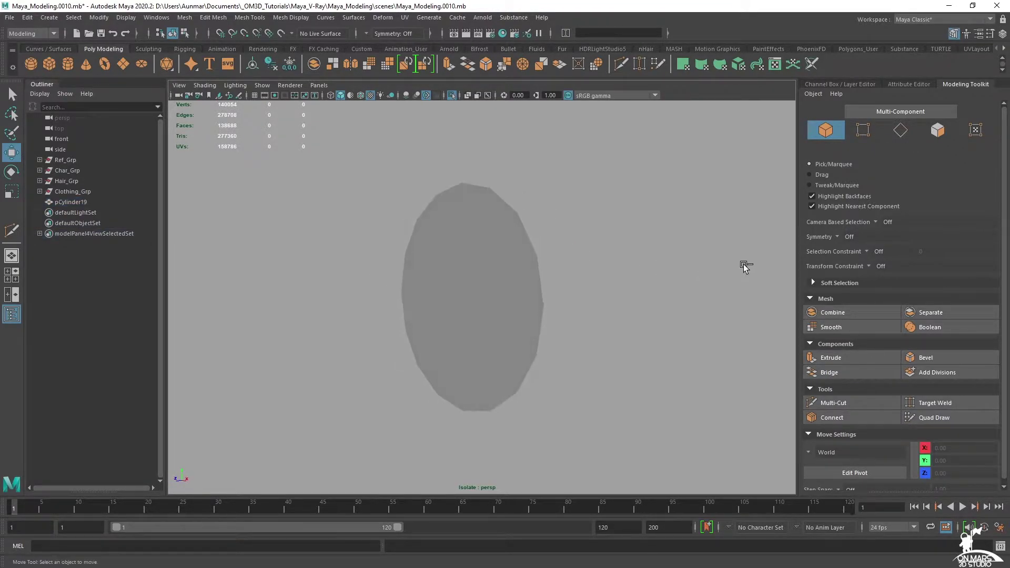
Turn off isolation to show the whole character and select the flat disc over the eye.
key(ctrl+1)
click(486, 265)
alt+drag(491, 334, 562, 232)
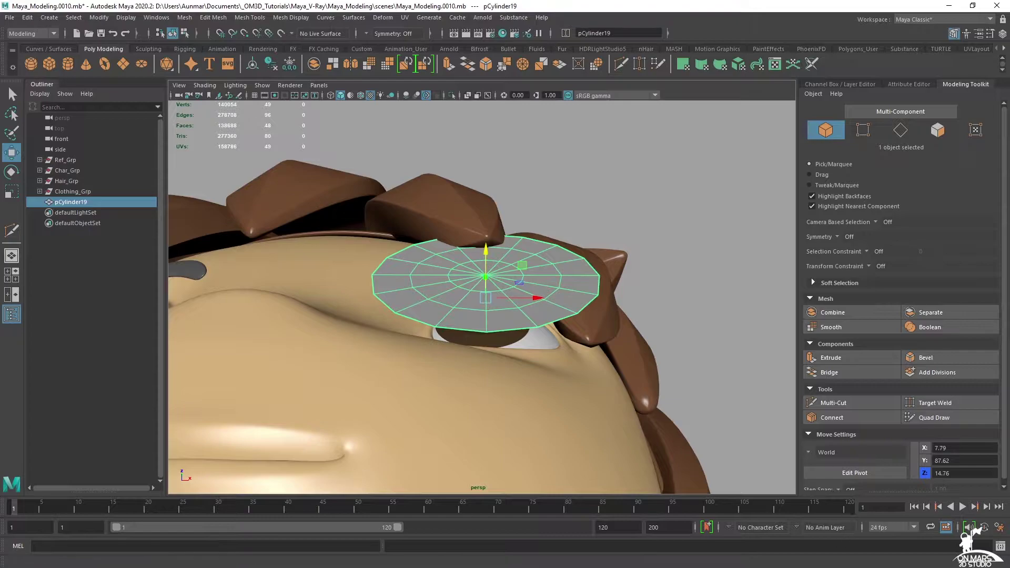
Switch to the reference image board and take a closer look at the goggles photos.
key(alt+Tab)
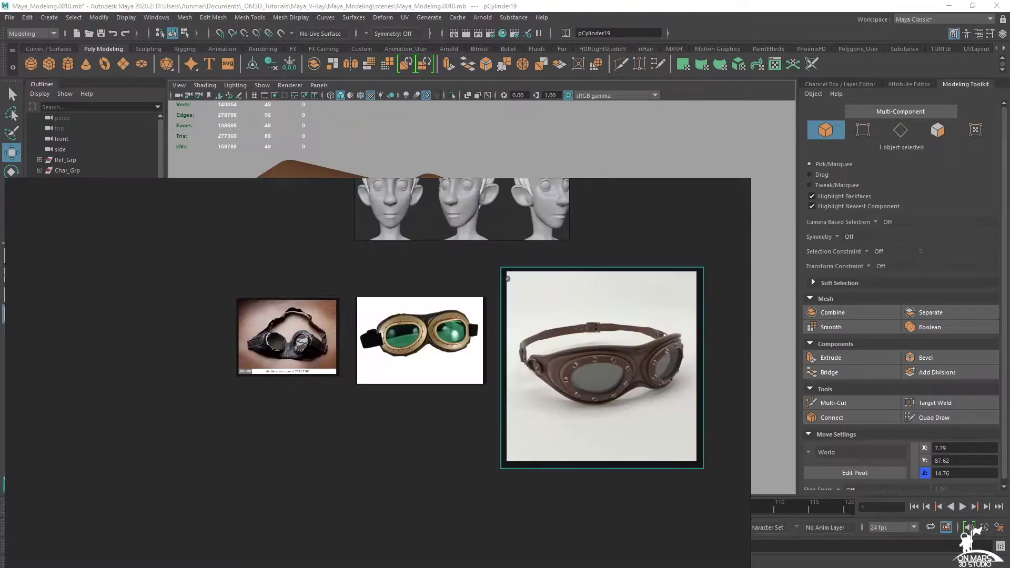
scroll(427, 416, up, 3)
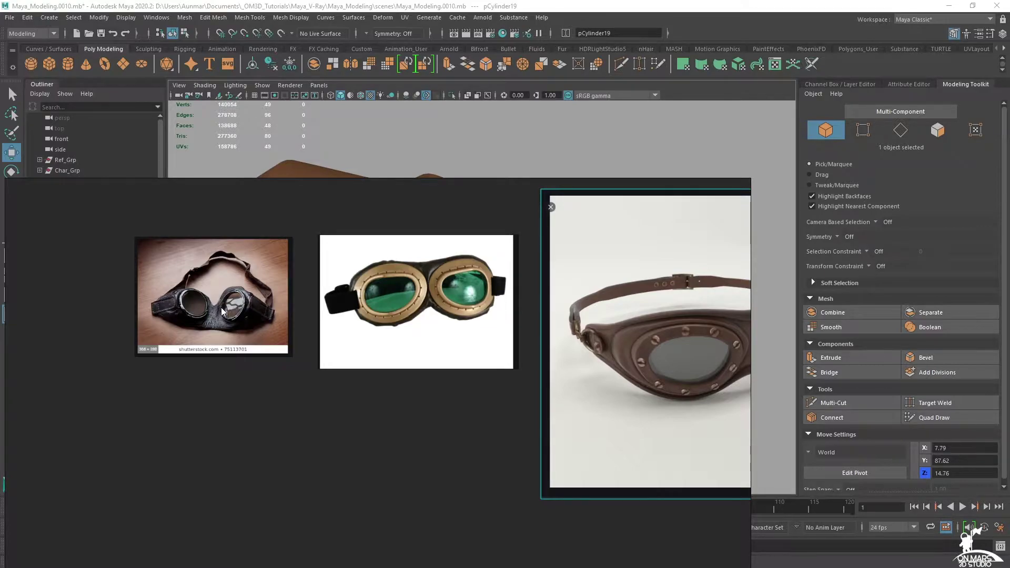
Return to Maya from the reference board and add a lattice deformer to the flat disc over the eye.
key(alt+Tab)
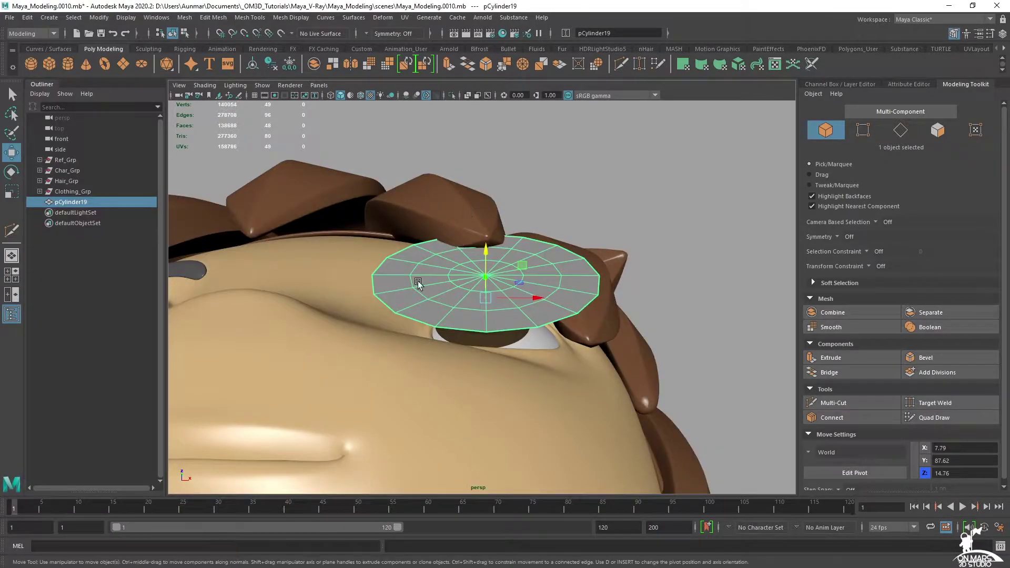
alt+drag(548, 252, 545, 251)
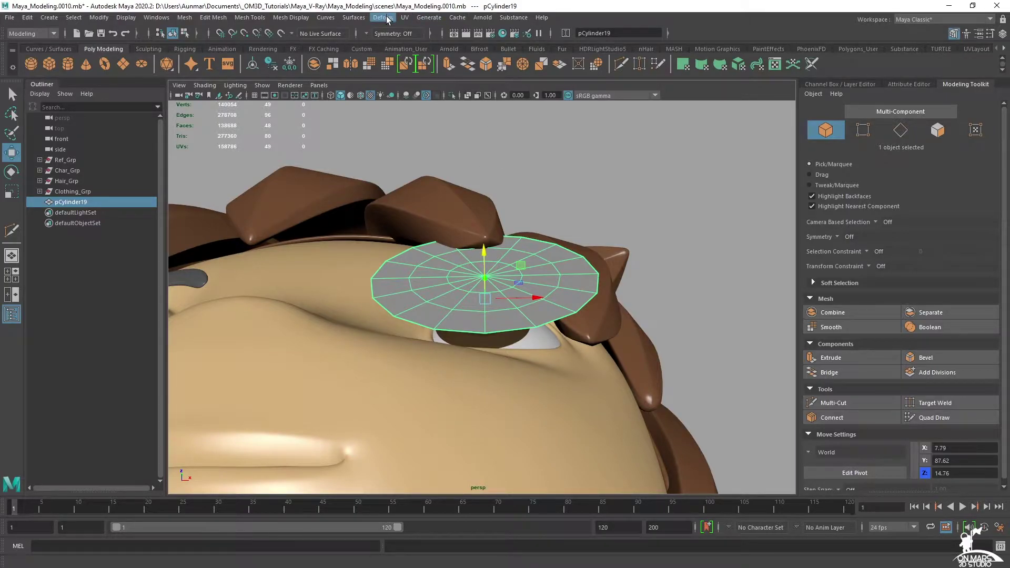
alt+drag(571, 300, 582, 377)
alt+right_drag(582, 377, 560, 295)
alt+drag(559, 296, 559, 321)
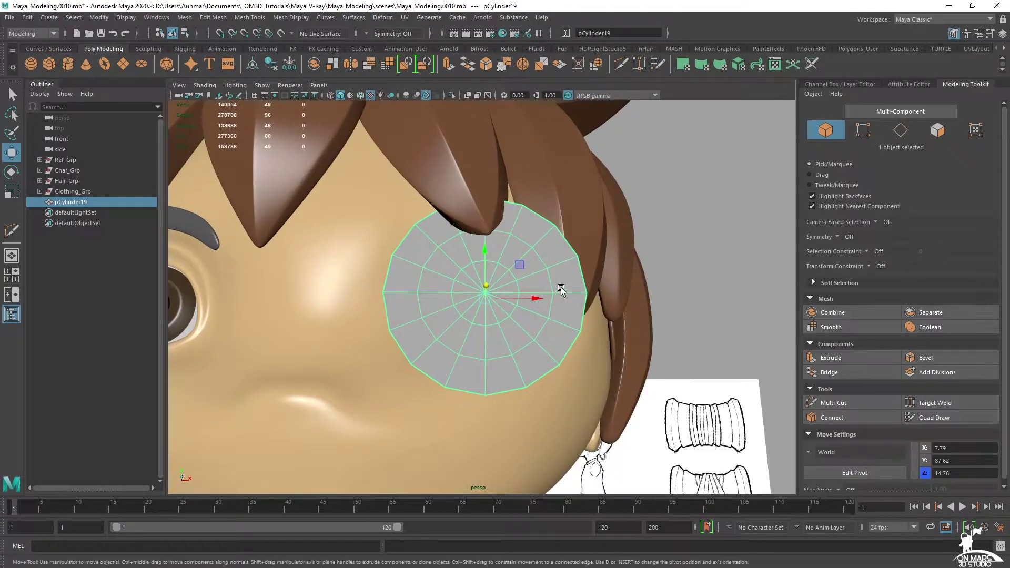
click(384, 20)
click(436, 98)
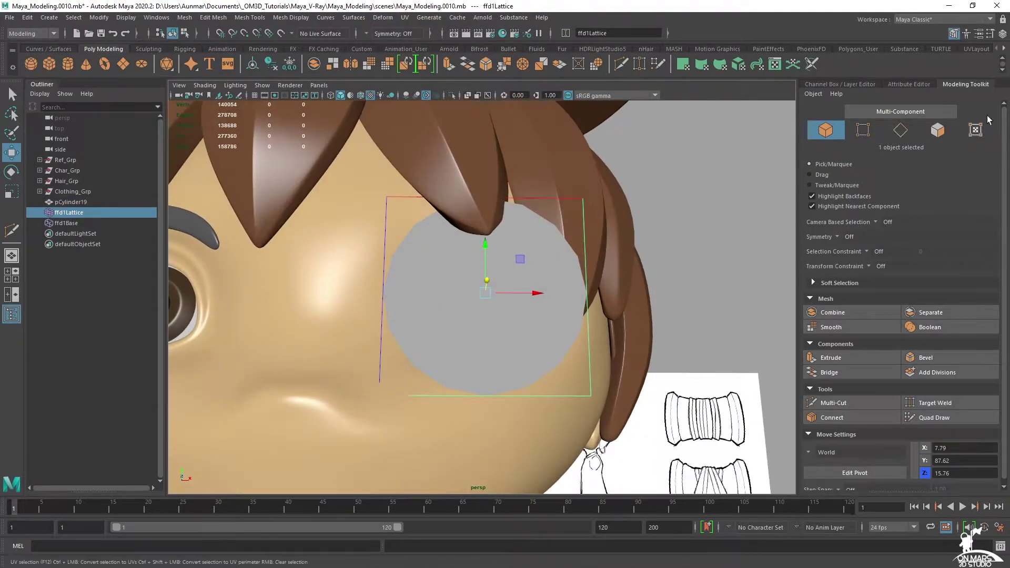
Show the lattice's channels and set its S divisions and U divisions to 3.
click(1002, 33)
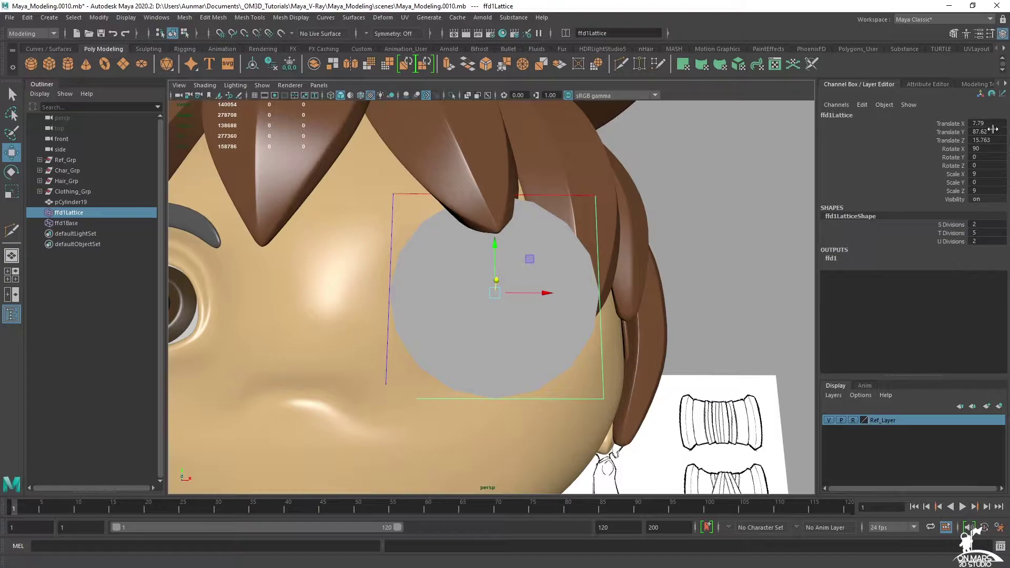
double_click(984, 224)
text(3)
key(Tab)
key(Tab)
text(3)
key(Return)
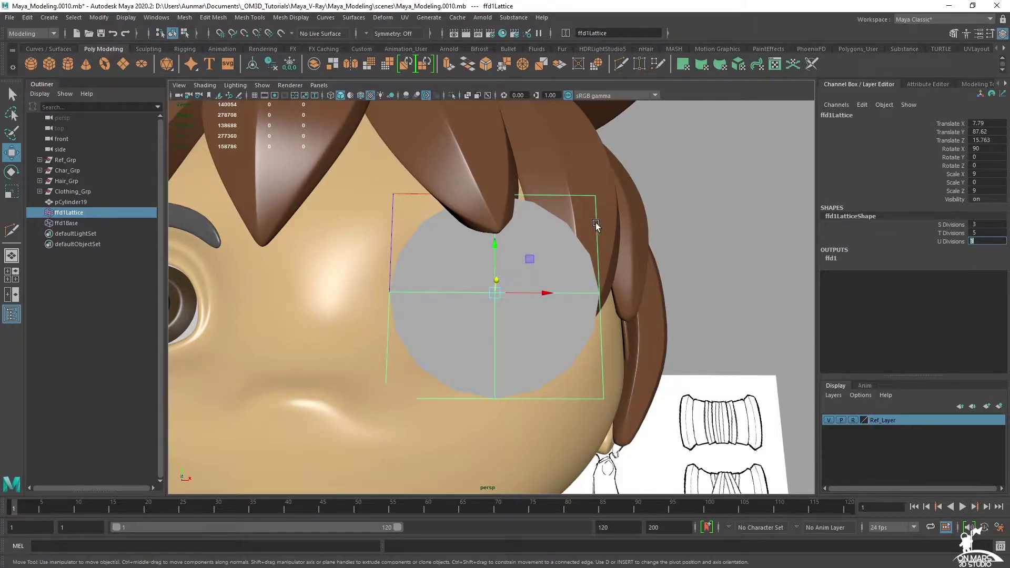
Select the lattice points along the disc's temple side, move them outward and scale them closer together vertically.
alt+drag(595, 221, 615, 230)
right_drag(728, 166, 747, 120)
drag(659, 430, 560, 146)
drag(635, 297, 654, 297)
alt+drag(729, 254, 727, 251)
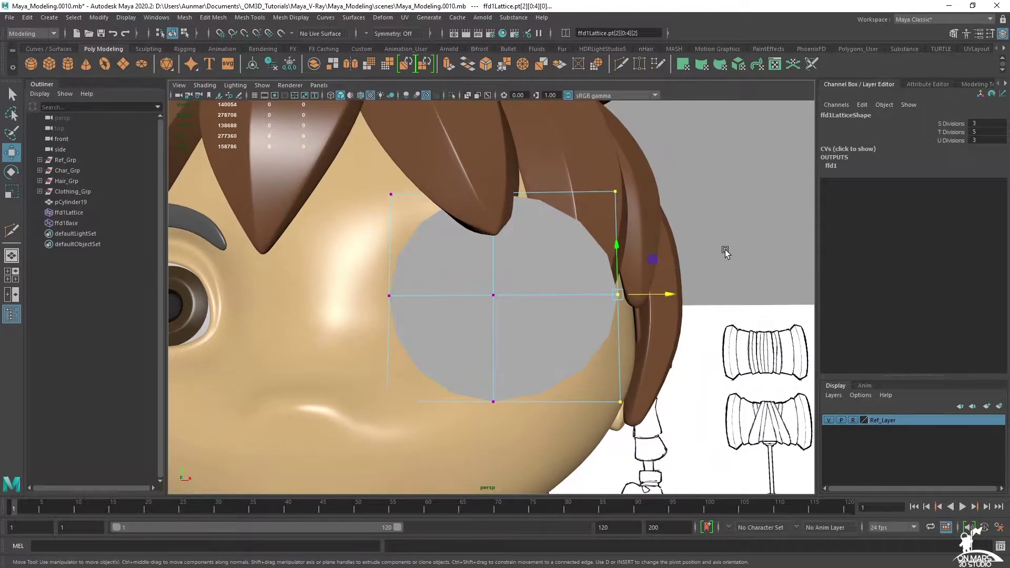
key(r)
mouse_move(618, 248)
mouse_down()
mouse_move(620, 258)
mouse_move(602, 249)
mouse_up()
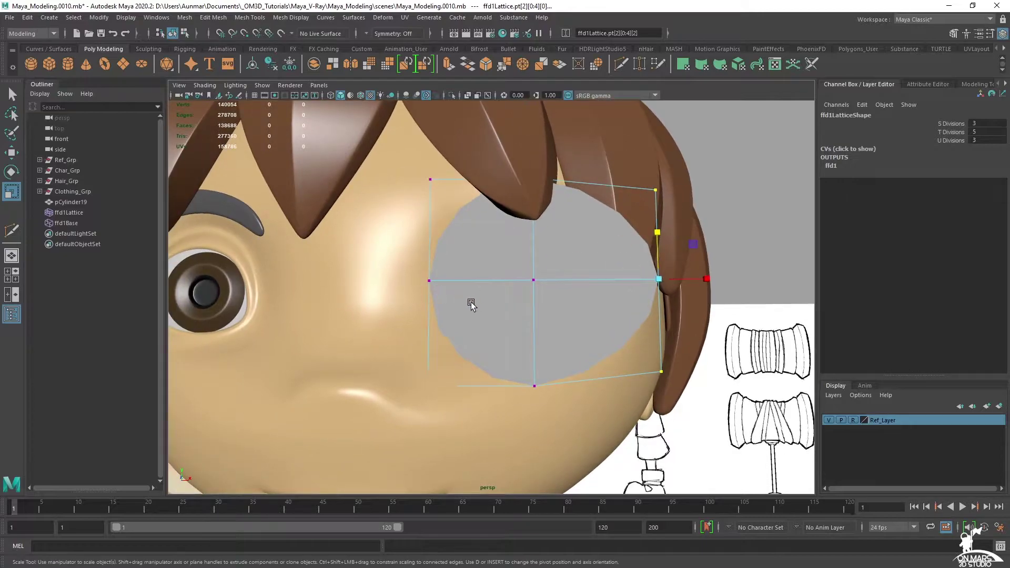
Turn on wireframe on shaded and move the temple-side lattice points slightly further outward.
click(361, 95)
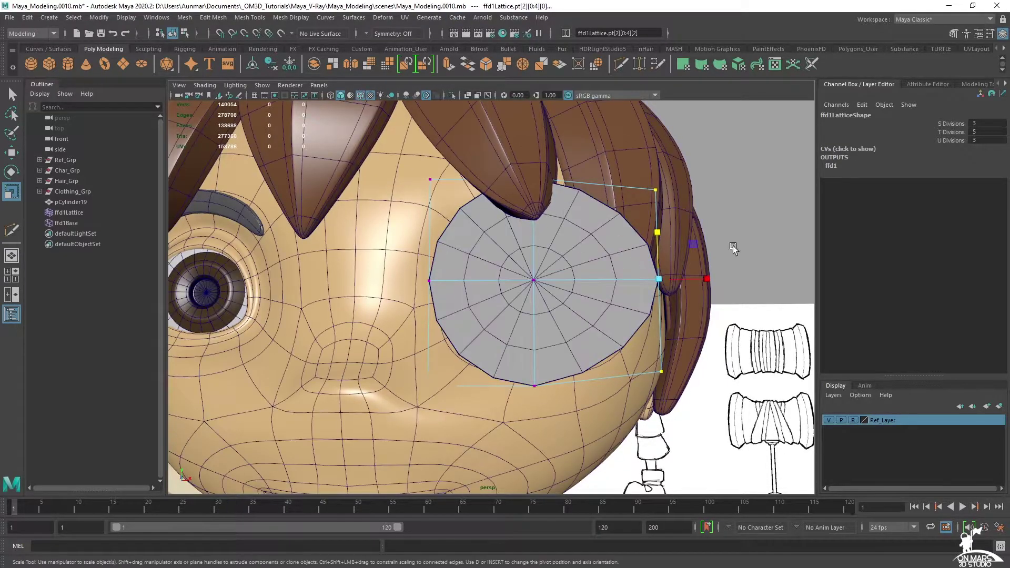
key(w)
drag(686, 279, 639, 252)
drag(697, 280, 703, 280)
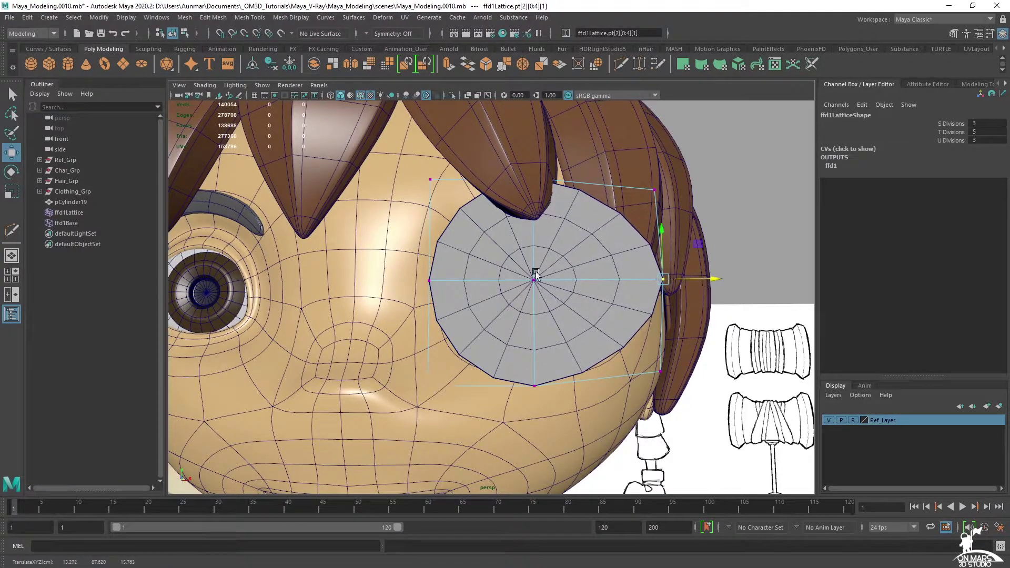
Select the middle lattice points on the disc's nose side and move them closer to the nose.
drag(453, 305, 413, 260)
scroll(449, 258, up, 2)
alt+middle_drag(450, 259, 470, 240)
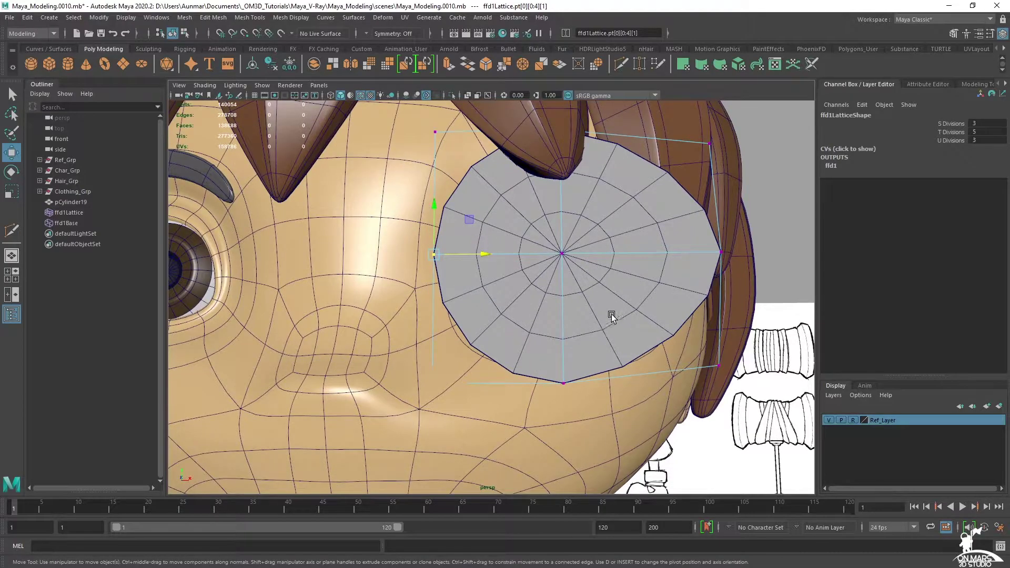
scroll(613, 317, down, 2)
drag(493, 264, 480, 265)
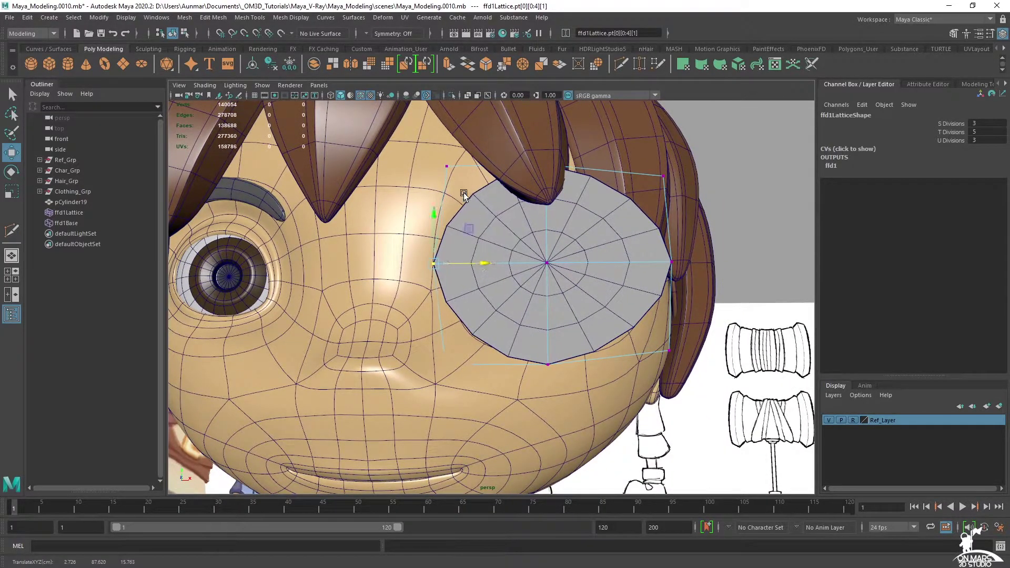
Select the upper and lower lattice corners on the nose side, scale them slightly together vertically and move them toward the nose.
drag(420, 141, 466, 191)
drag(354, 301, 358, 303)
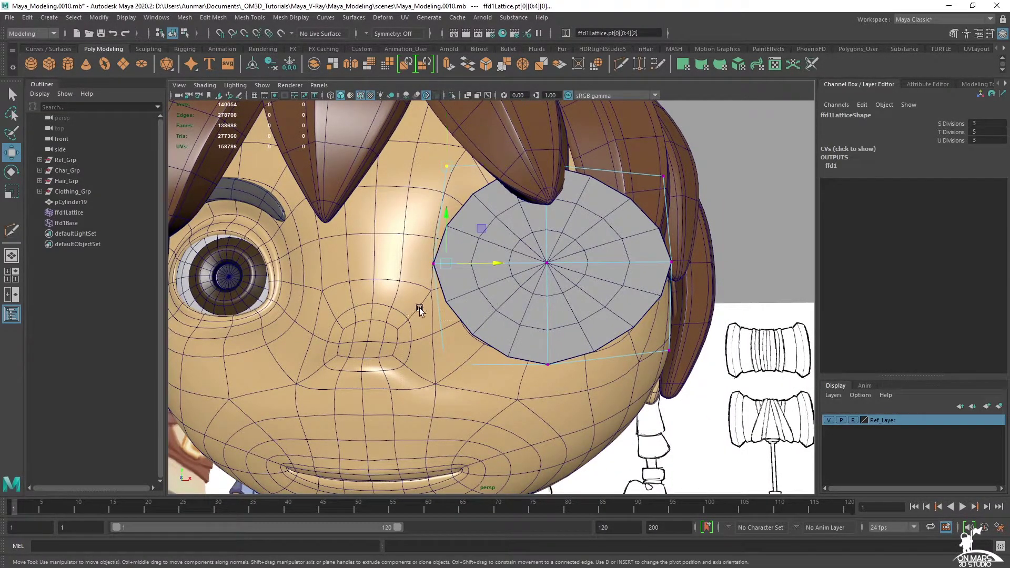
key(r)
drag(448, 232, 446, 220)
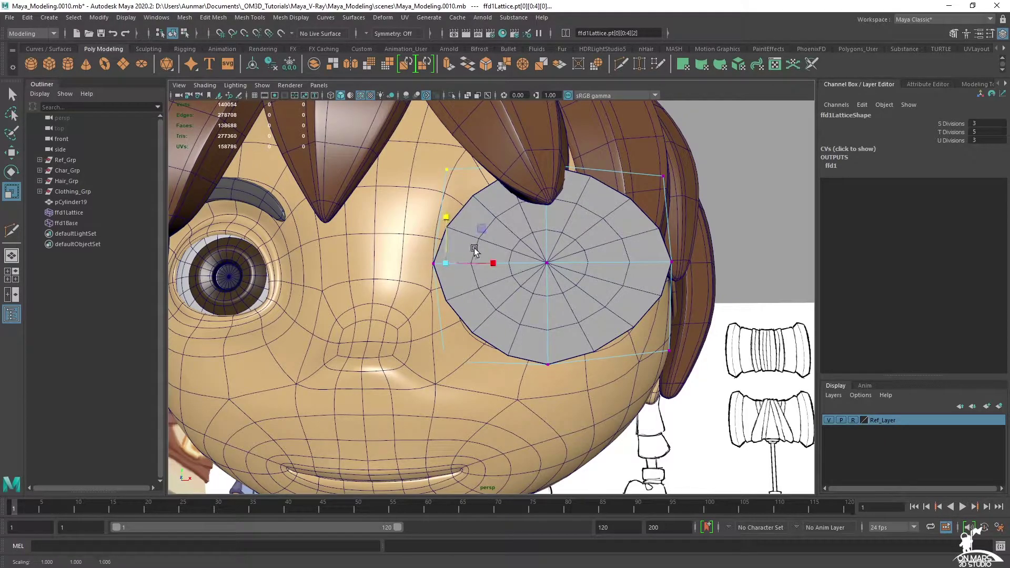
key(w)
drag(487, 266, 471, 267)
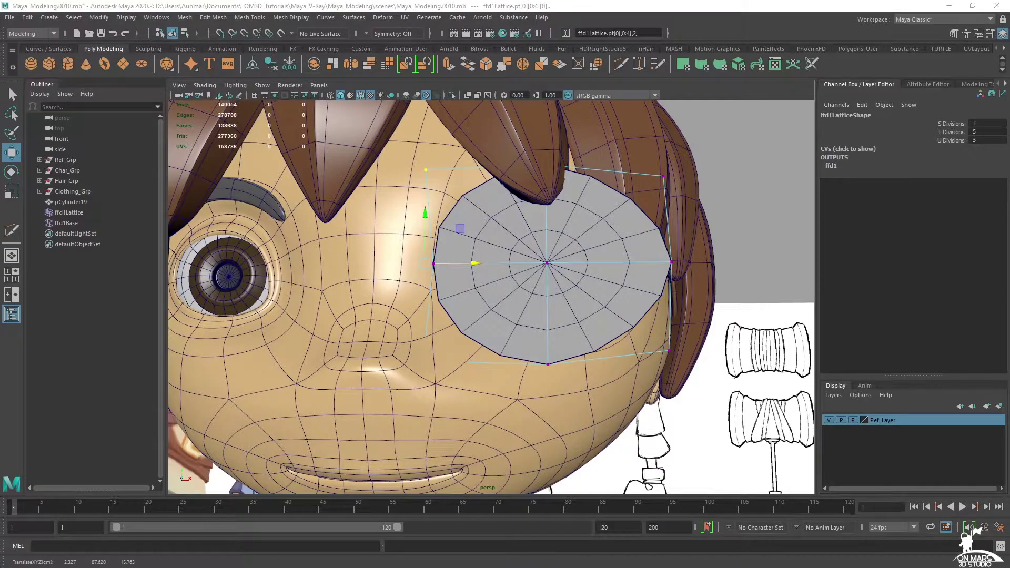
Check the goggles photos on the reference board, return to Maya and examine the disc's shape on the face.
key(alt+Tab)
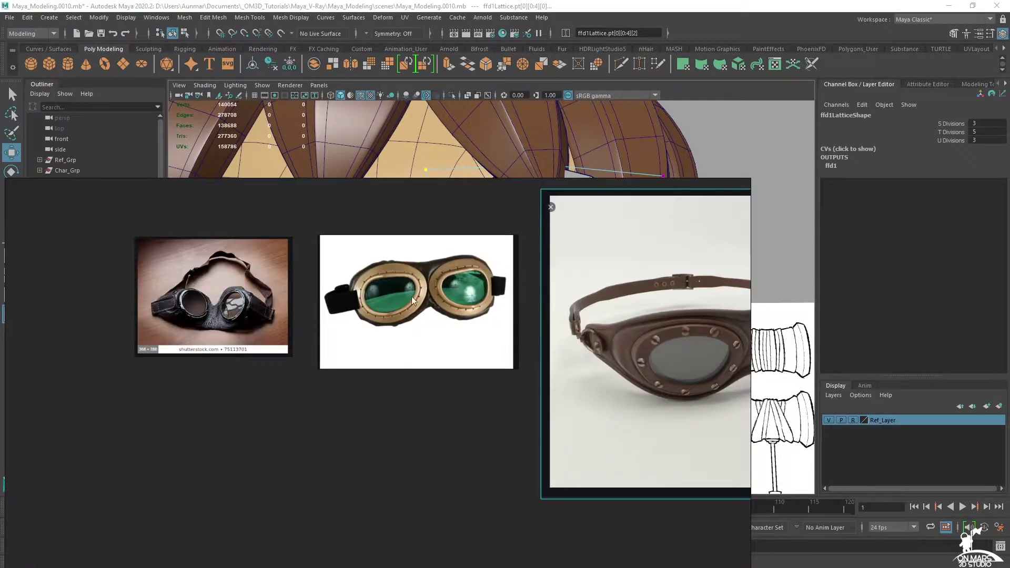
middle_drag(629, 371, 511, 353)
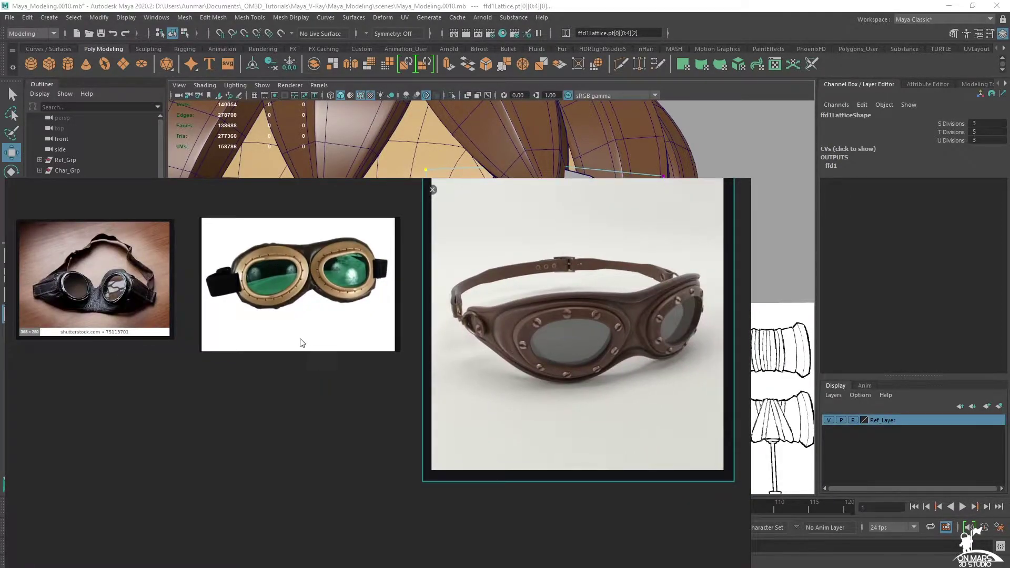
middle_drag(302, 343, 420, 365)
click(705, 19)
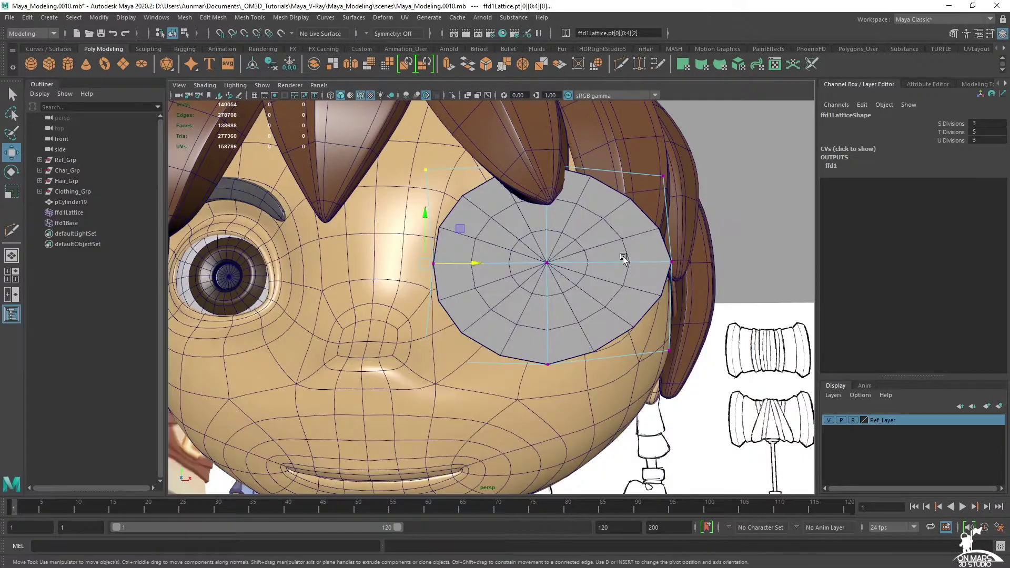
alt+middle_drag(622, 255, 595, 272)
alt+right_drag(595, 272, 570, 272)
alt+drag(571, 273, 477, 256)
alt+drag(358, 302, 353, 254)
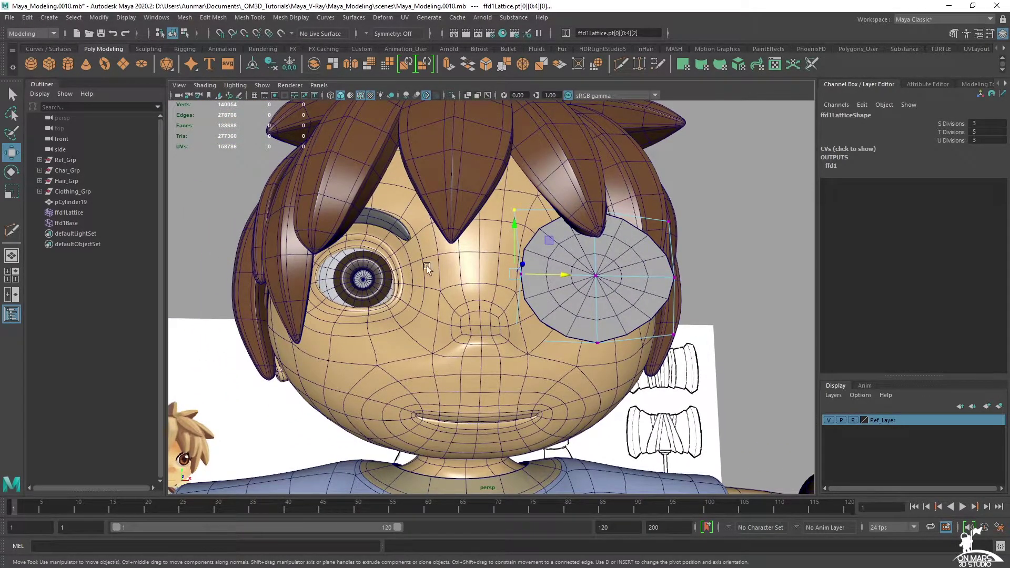
Select the deformed disc and delete its construction history to bake in the lattice shape.
alt+drag(587, 280, 601, 206)
key(q)
click(570, 239)
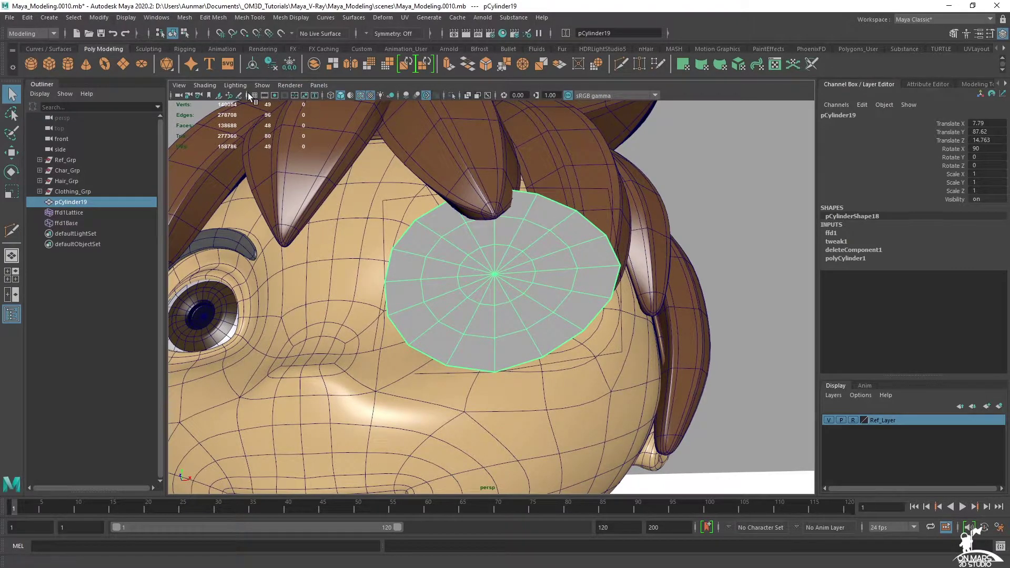
click(270, 65)
alt+drag(651, 255, 475, 186)
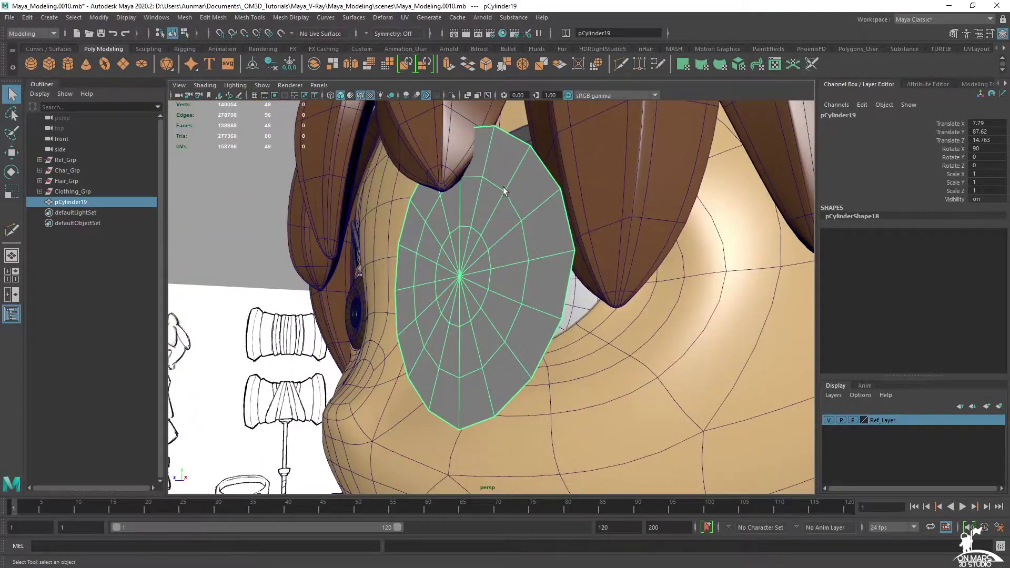
key(F10)
double_click(493, 181)
key(F8)
ctrl+click(547, 207)
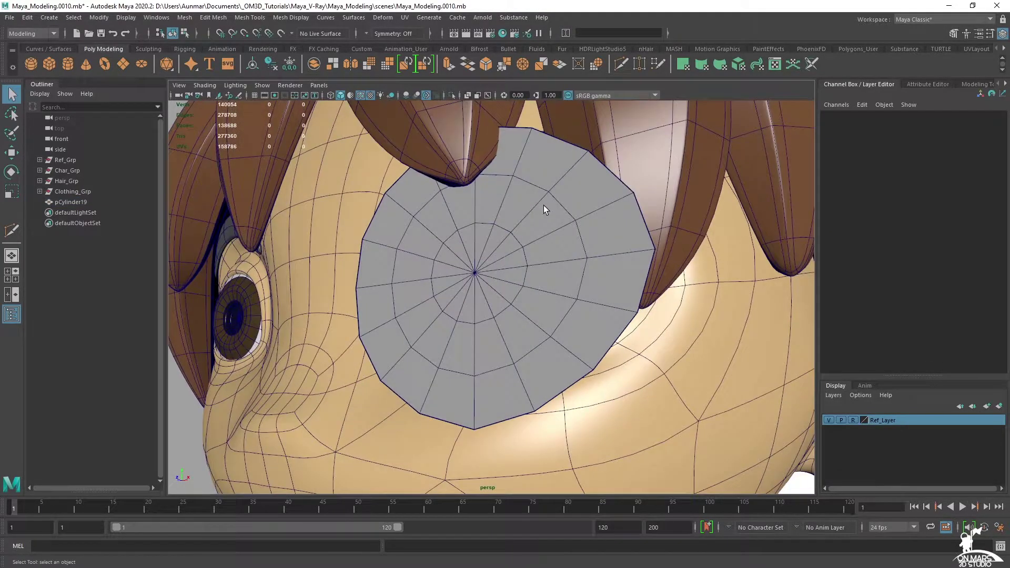
click(544, 206)
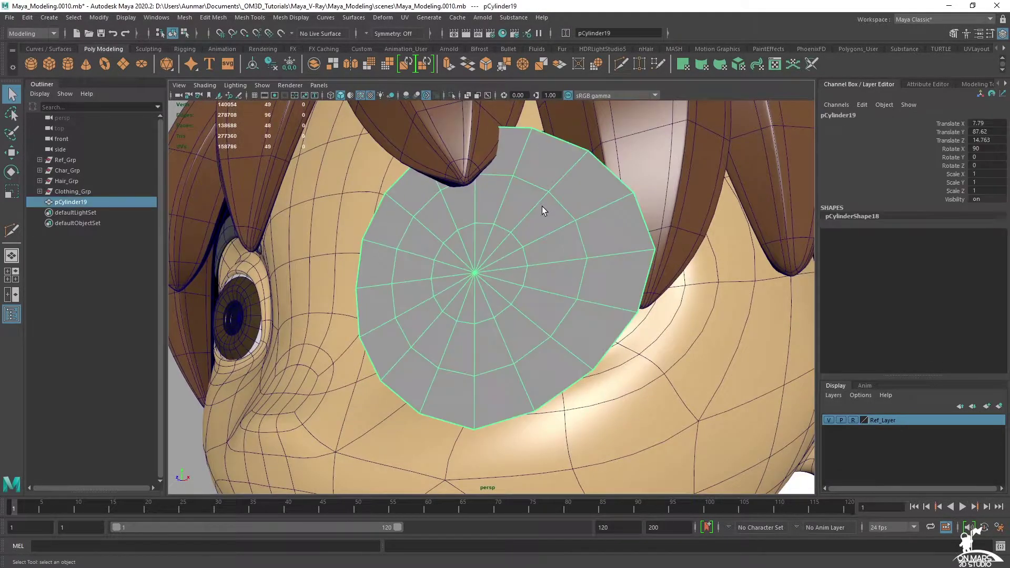
Add a nonlinear Bend deformer to the disc and set its curvature to about 32.
scroll(586, 223, down, 3)
alt+drag(484, 277, 539, 270)
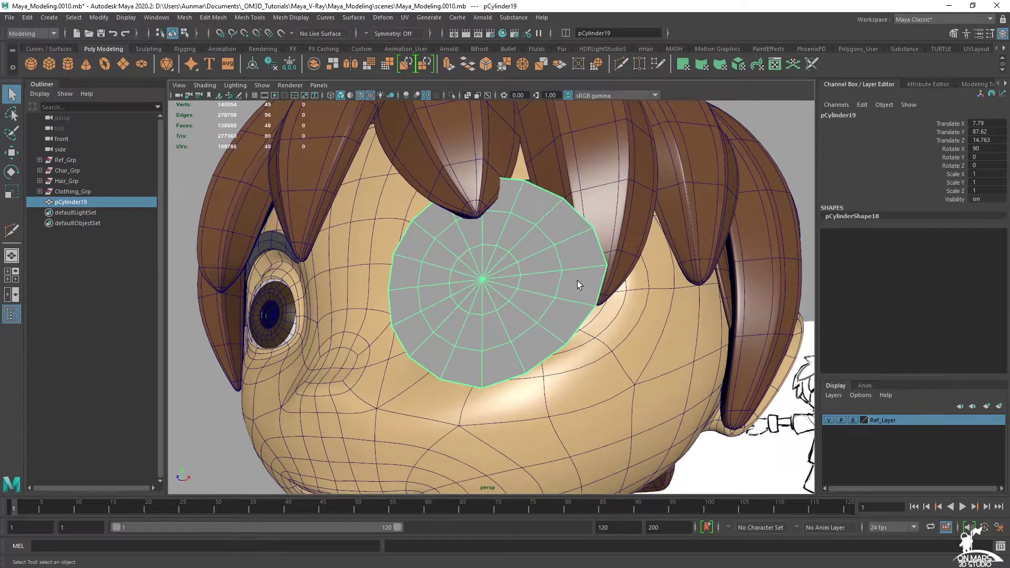
click(382, 17)
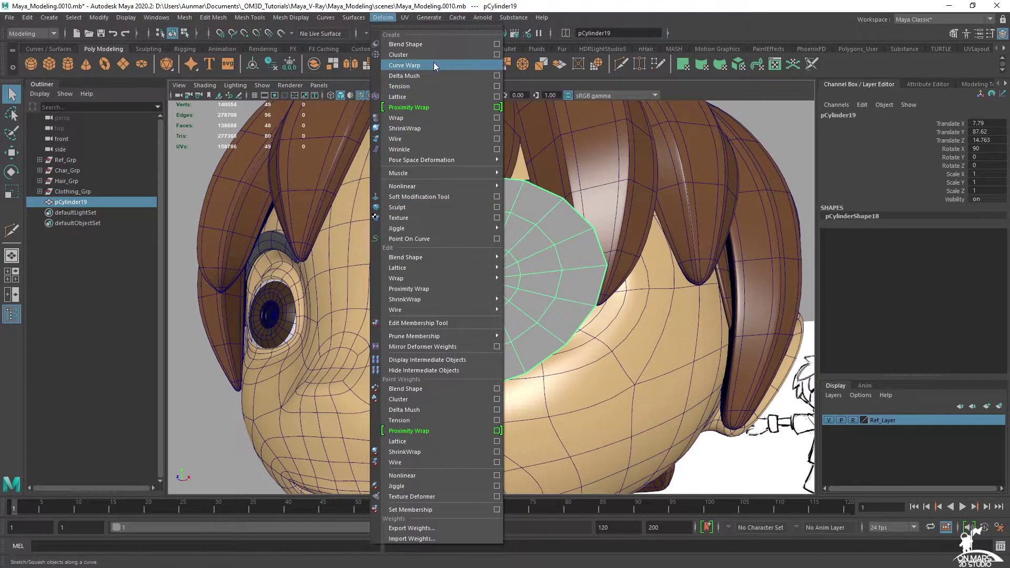
mouse_move(475, 186)
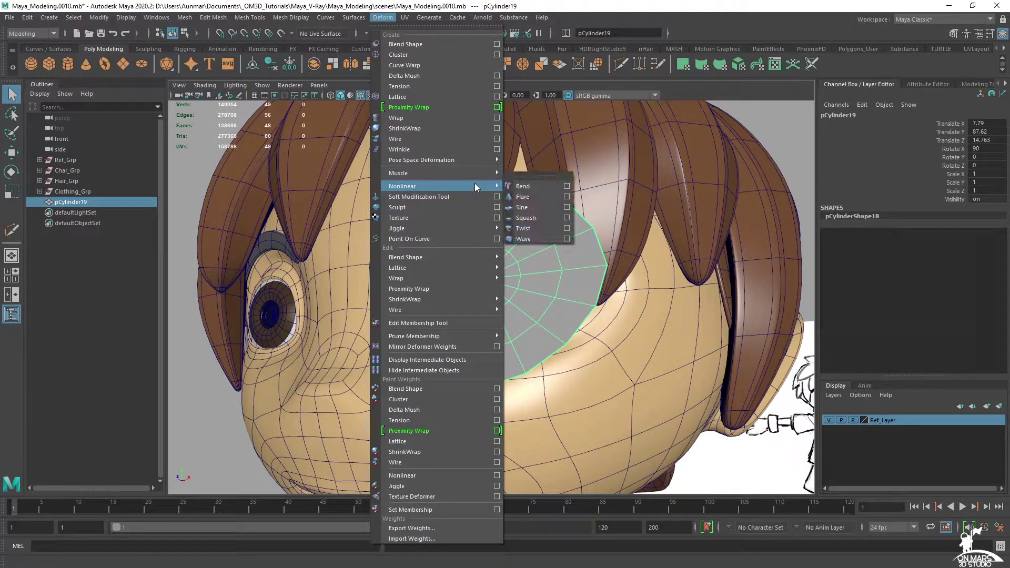
click(542, 185)
key(f)
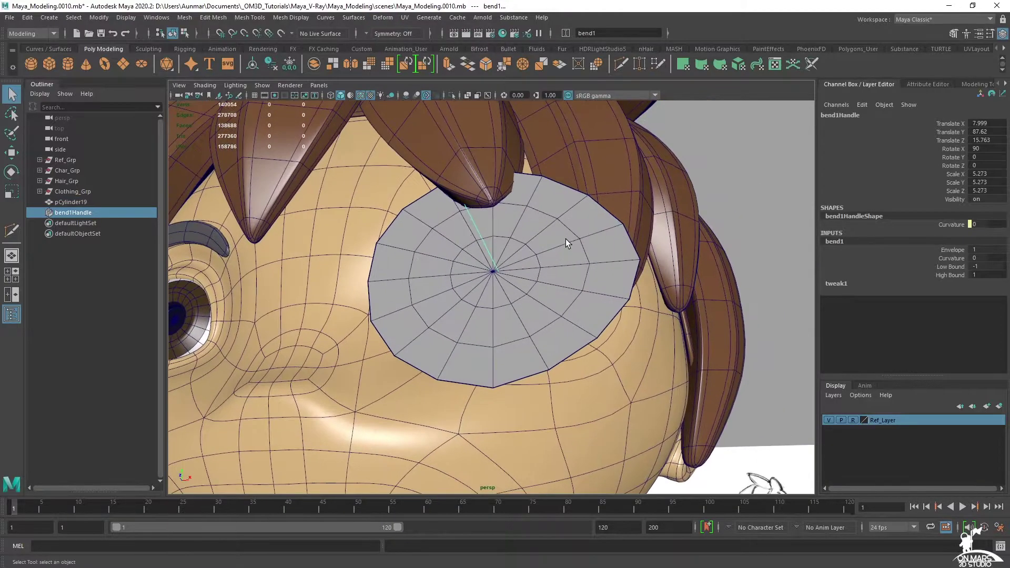
click(952, 258)
middle_drag(594, 199, 599, 200)
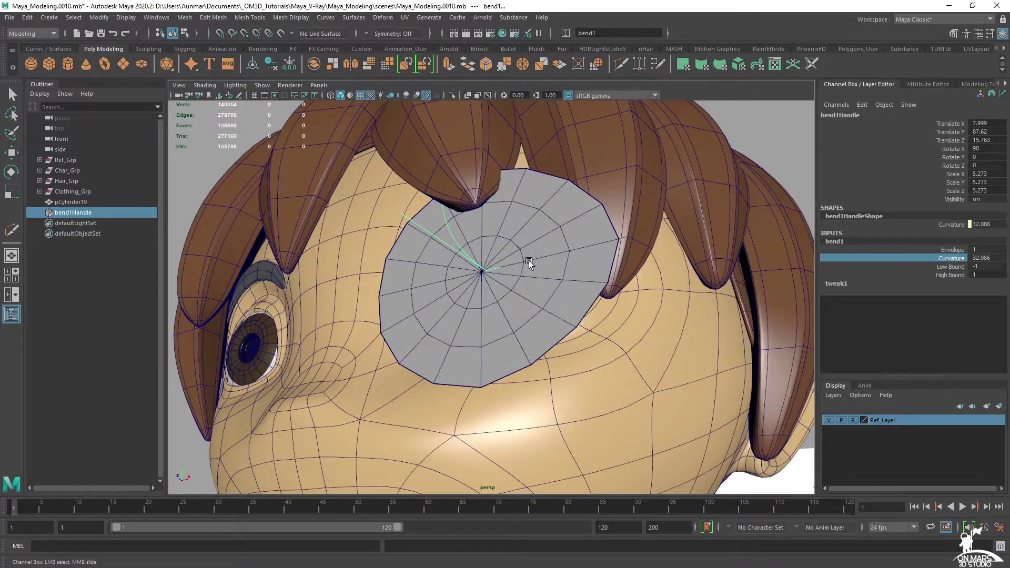
Rotate the bend handle and set its Rotate Y to 90.
alt+drag(530, 259, 481, 175)
key(e)
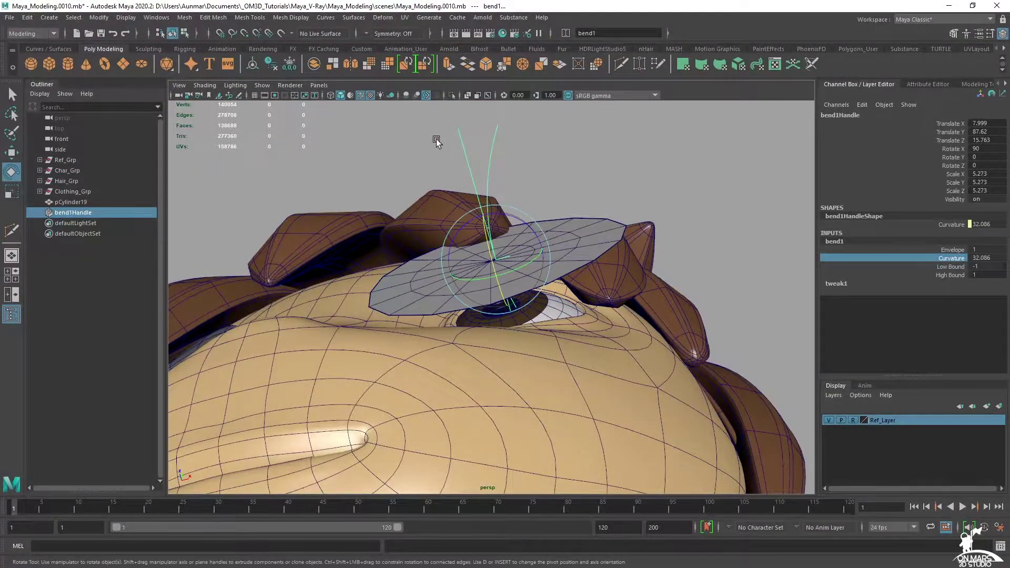
drag(522, 222, 585, 271)
double_click(982, 157)
text(90)
key(Return)
Reduce the bend deformer's curvature to 15.
alt+drag(582, 189, 462, 224)
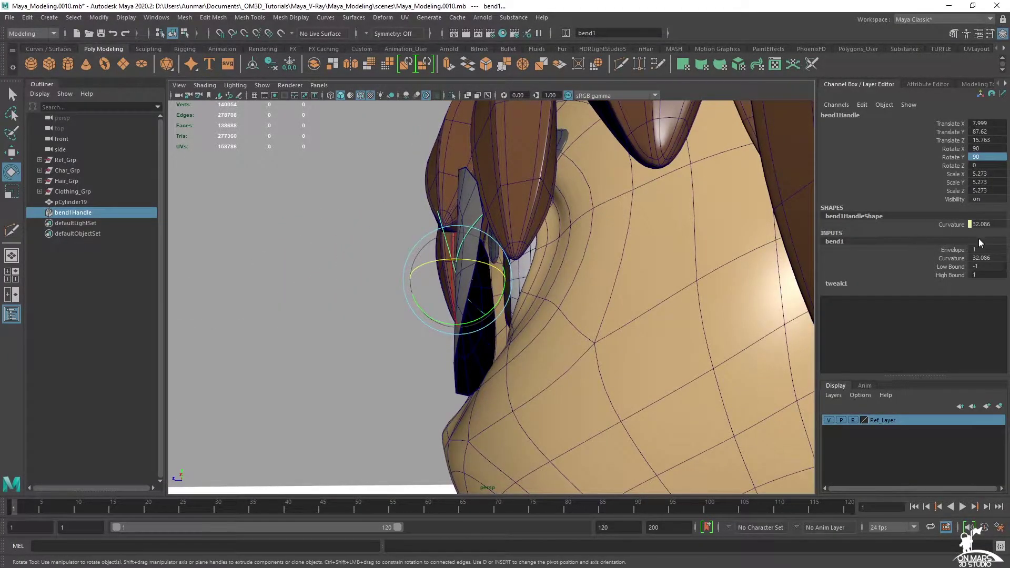
click(953, 260)
middle_drag(707, 220, 699, 221)
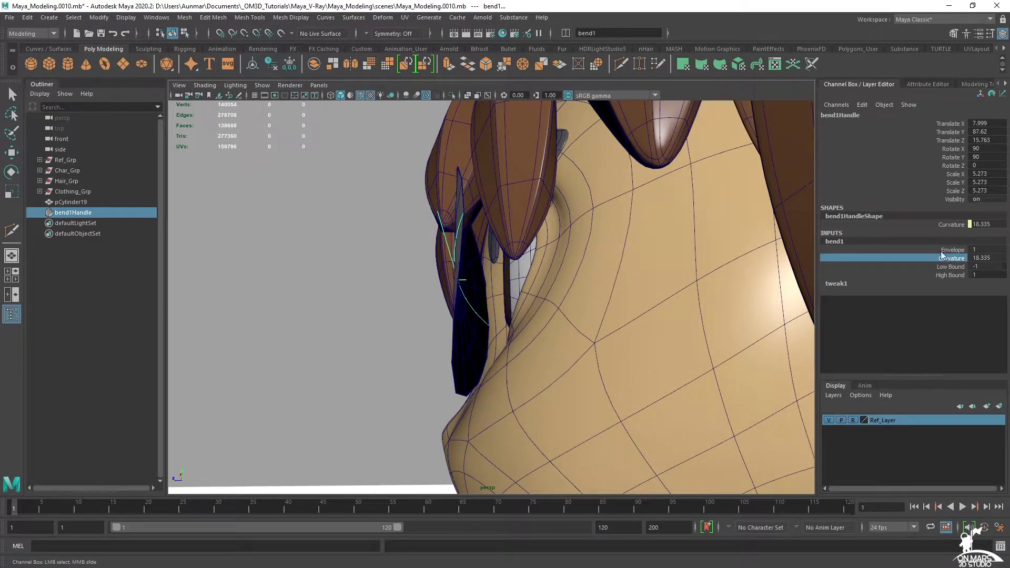
click(978, 258)
text(15)
key(Return)
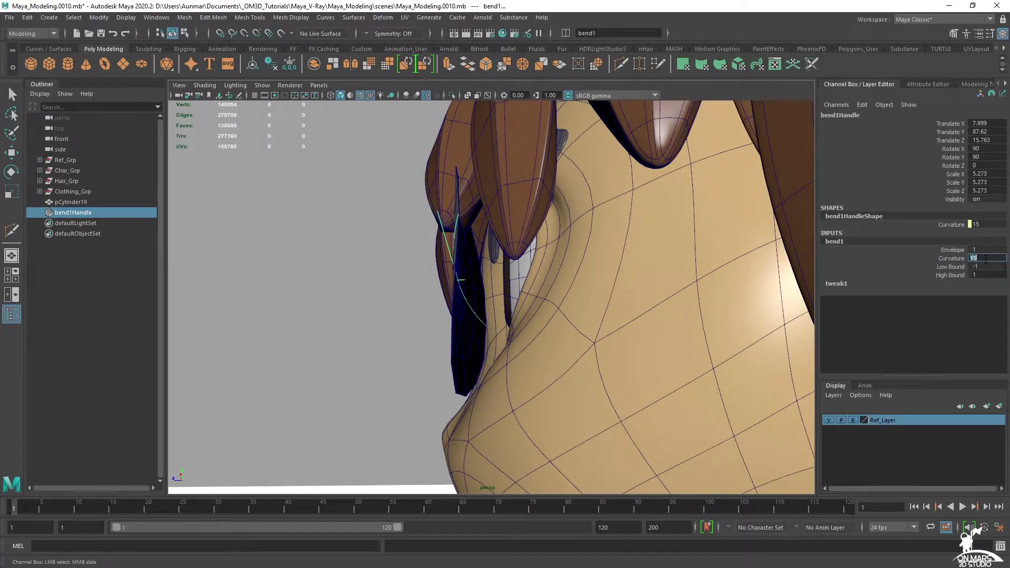
Select the bent disc again and add a second nonlinear Bend deformer to it.
alt+drag(581, 269, 693, 235)
click(550, 212)
key(f)
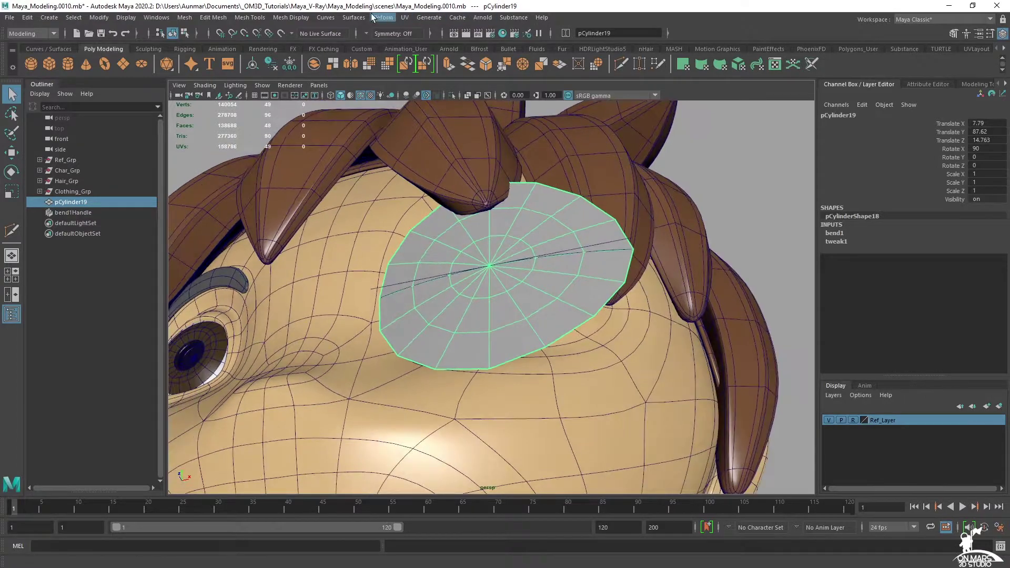
click(380, 17)
mouse_move(456, 186)
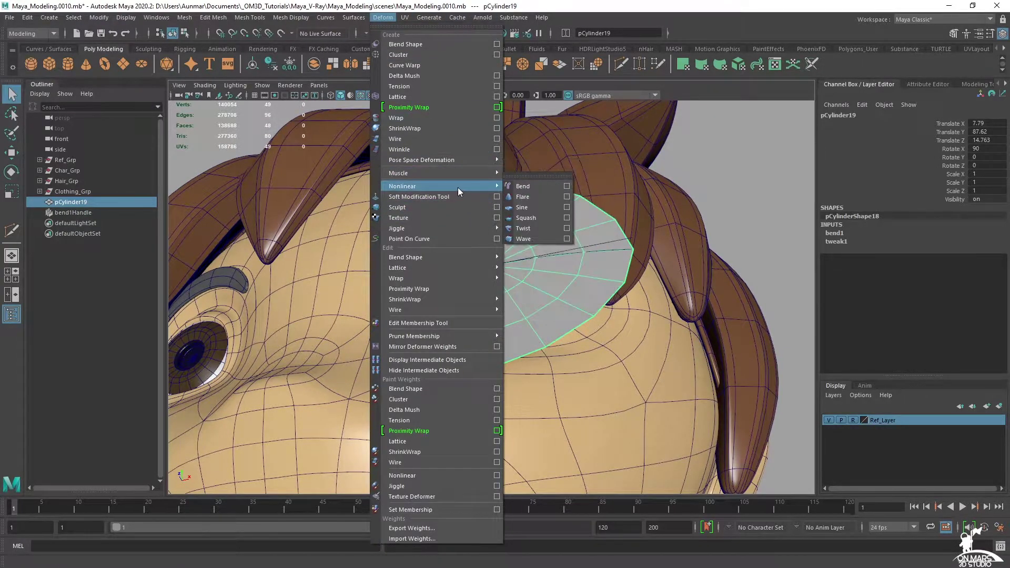
click(545, 186)
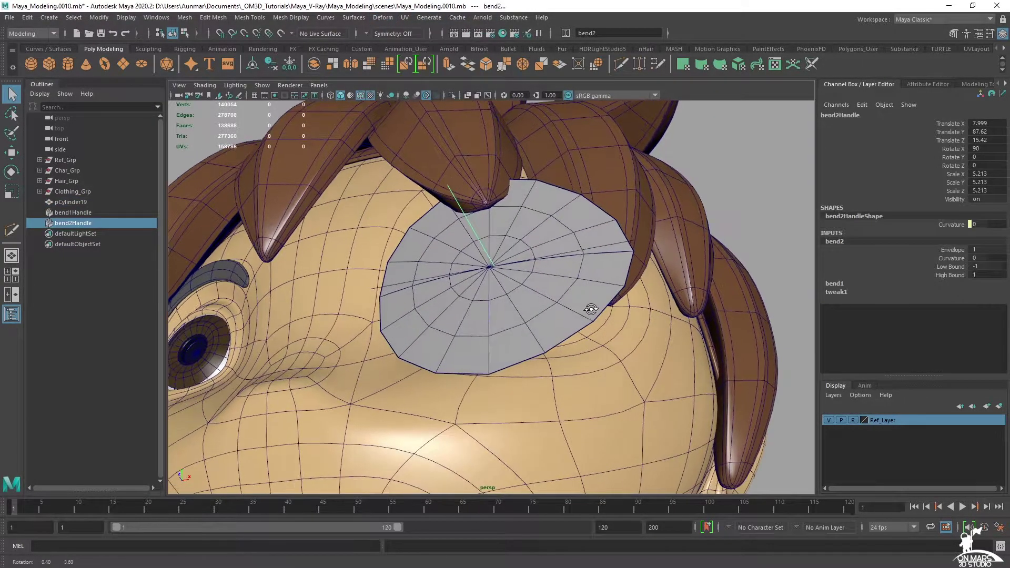
Set the second bend deformer's curvature to about 24 and rotate its handle freehand.
key(e)
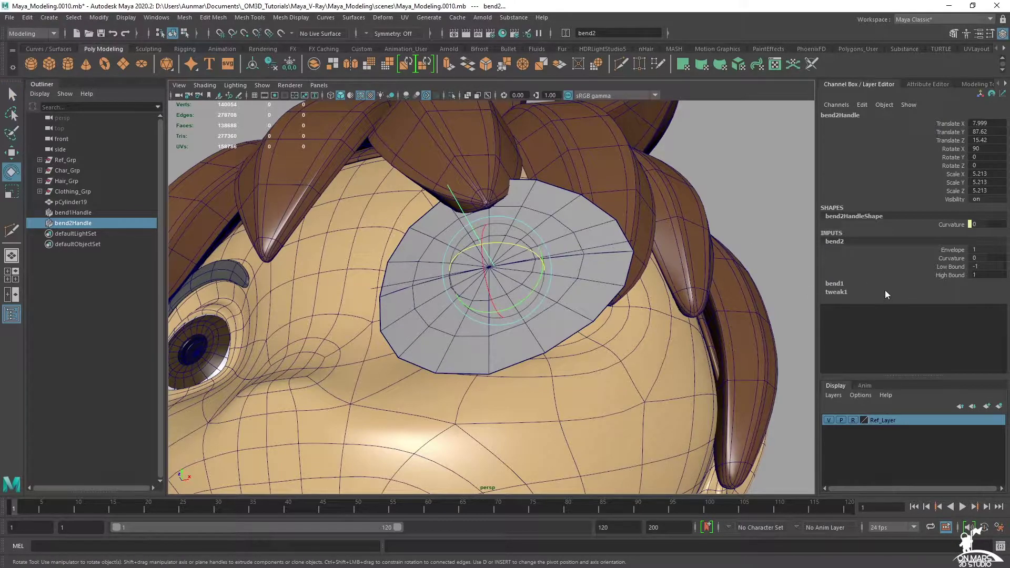
click(962, 258)
middle_drag(644, 225, 653, 225)
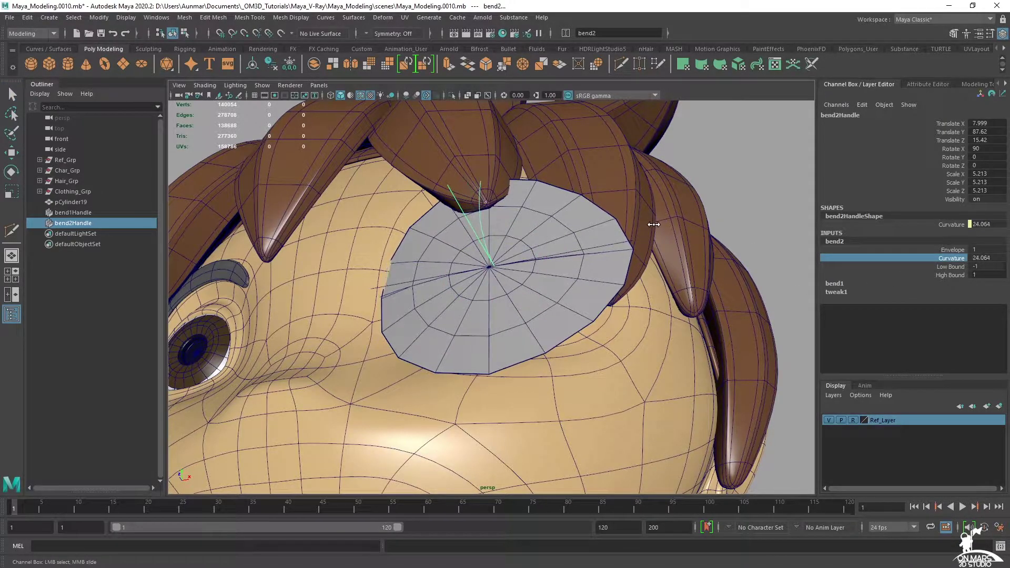
key(e)
drag(504, 250, 484, 212)
alt+drag(734, 216, 694, 224)
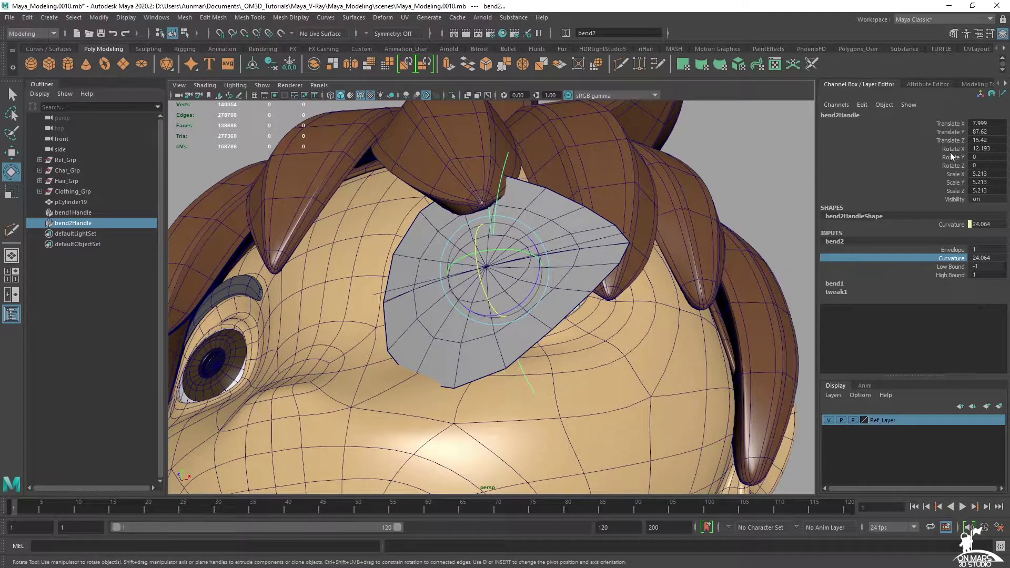
Set the second bend handle's Rotate X to 0 and Rotate Y to 90.
double_click(994, 148)
text(0)
key(Return)
alt+drag(535, 245, 525, 264)
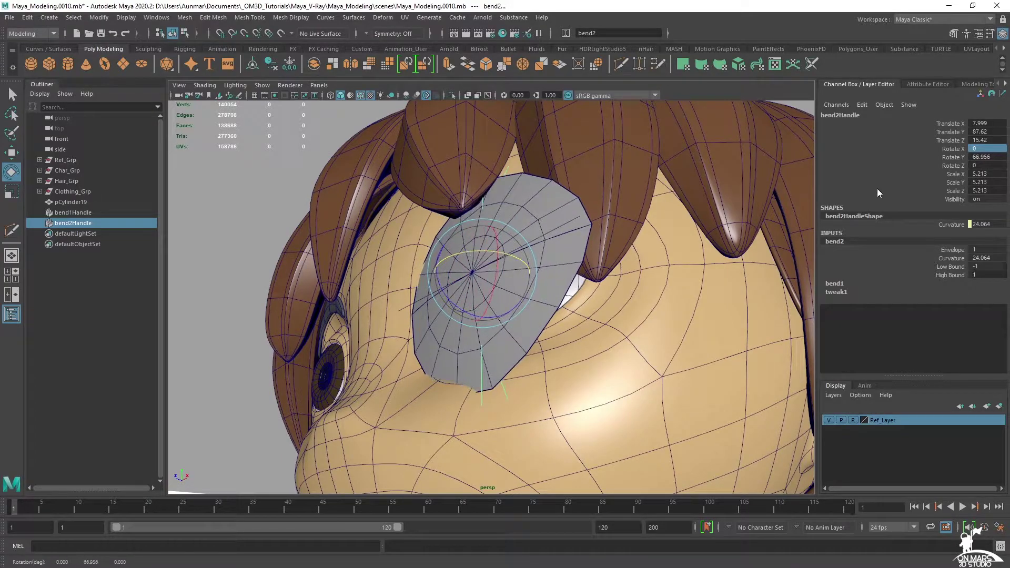
double_click(983, 157)
text(90)
key(Return)
Set the second bend deformer's curvature to 20.
mouse_move(505, 253)
alt+mouse_down()
mouse_move(462, 250)
mouse_move(550, 207)
mouse_move(609, 248)
mouse_move(545, 269)
mouse_move(518, 240)
mouse_move(573, 343)
mouse_move(550, 342)
mouse_move(538, 323)
mouse_move(615, 324)
alt+mouse_up()
double_click(980, 258)
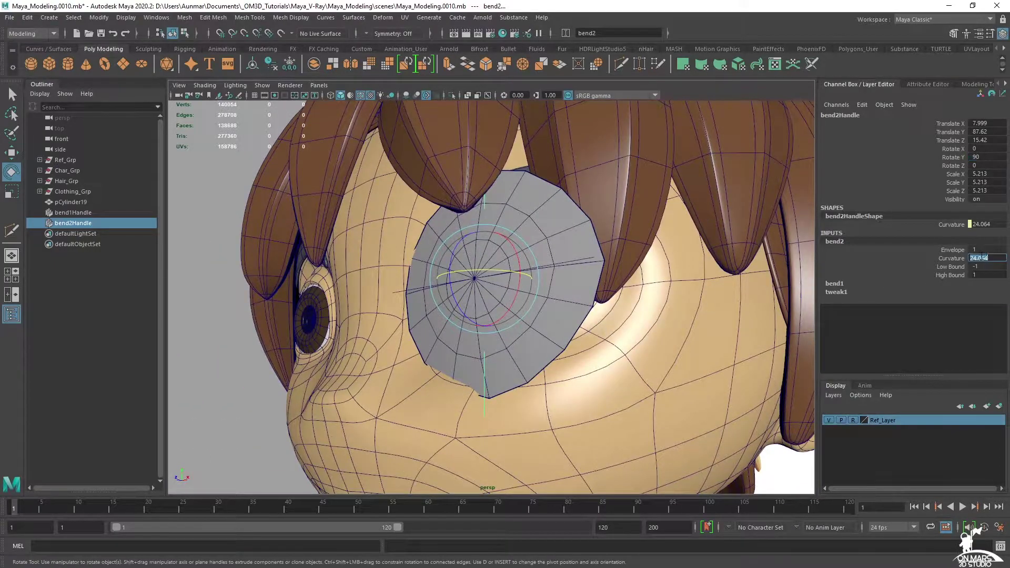
text(20)
key(Return)
Assign a new Phong material to the bent disc and turn off the wireframe overlay on shaded objects.
alt+drag(553, 288, 583, 244)
key(q)
click(583, 244)
right_drag(583, 244, 662, 513)
click(605, 257)
alt+drag(645, 295, 623, 313)
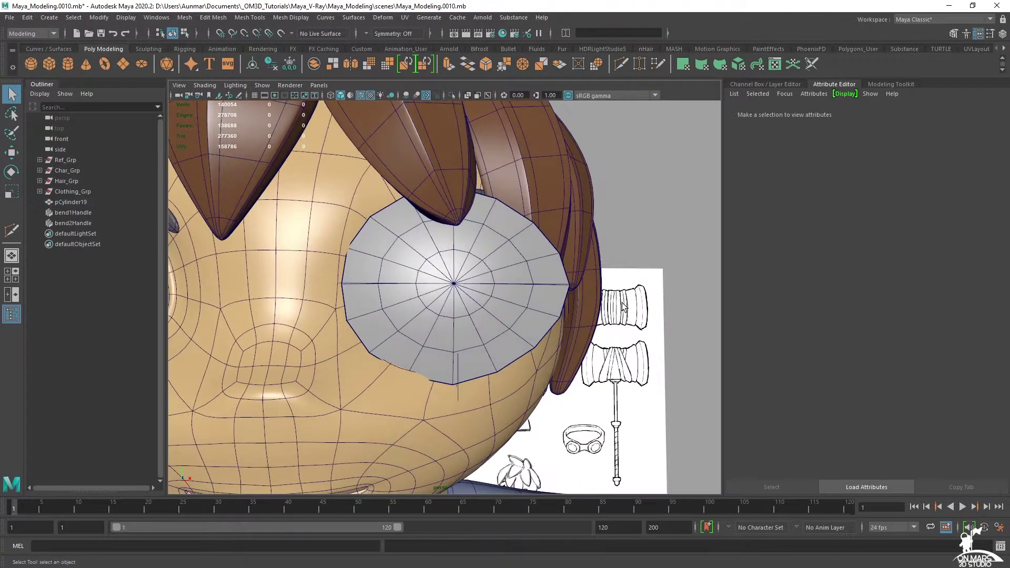
click(362, 98)
Try moving two vertices of the disc's inner ring, and undo the move.
mouse_move(547, 269)
alt+mouse_down()
mouse_move(553, 275)
mouse_move(541, 261)
mouse_move(574, 270)
mouse_move(532, 270)
mouse_move(520, 249)
alt+mouse_up()
click(520, 249)
right_drag(520, 250, 465, 260)
click(465, 260)
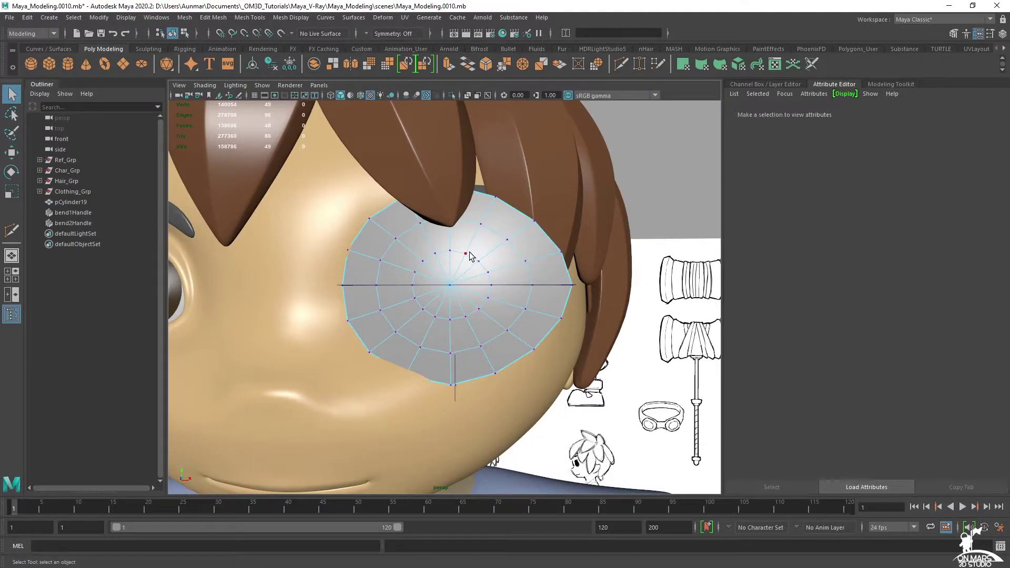
key(w)
alt+drag(549, 302, 532, 307)
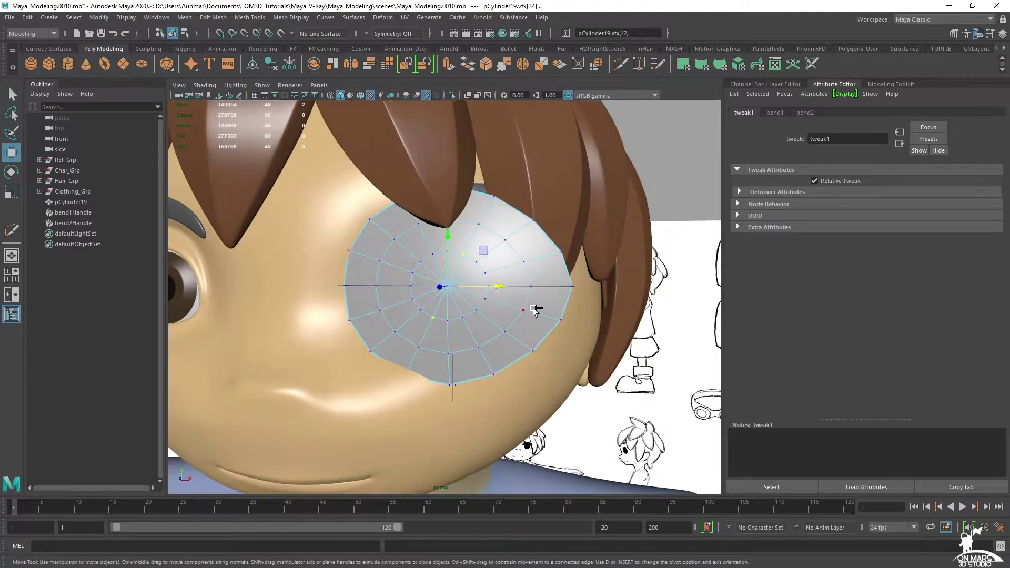
right_drag(549, 263, 597, 232)
key(q)
click(659, 189)
mouse_move(538, 227)
alt+mouse_down()
mouse_move(561, 228)
mouse_move(536, 221)
mouse_move(535, 238)
mouse_move(547, 223)
alt+mouse_up()
key(ctrl+z)
key(ctrl+z)
key(ctrl+z)
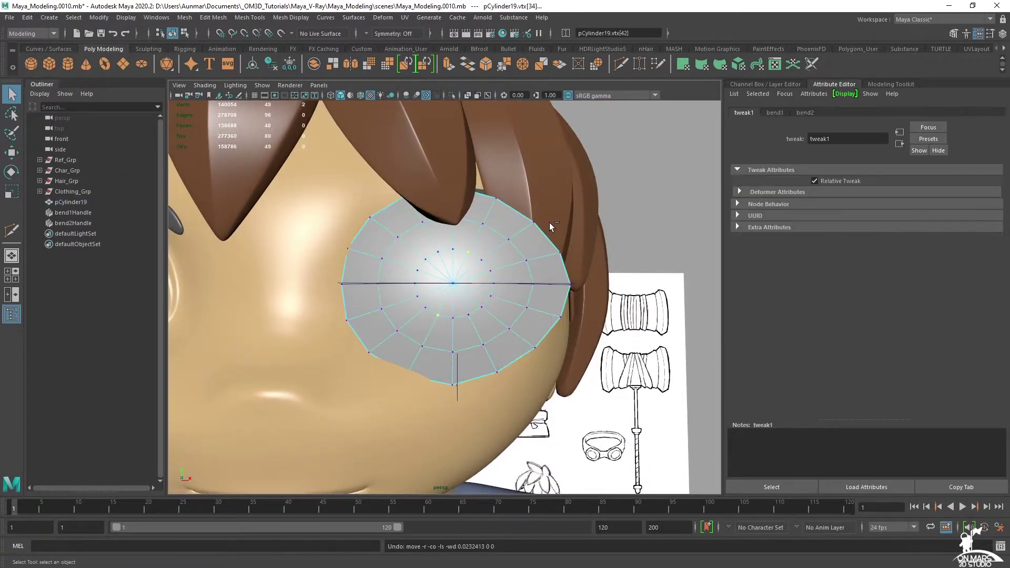
Select the disc as an object and delete its construction history to bake in the bend deformers.
right_drag(475, 239, 526, 211)
click(627, 203)
alt+drag(526, 279, 449, 251)
click(449, 251)
alt+drag(368, 242, 407, 232)
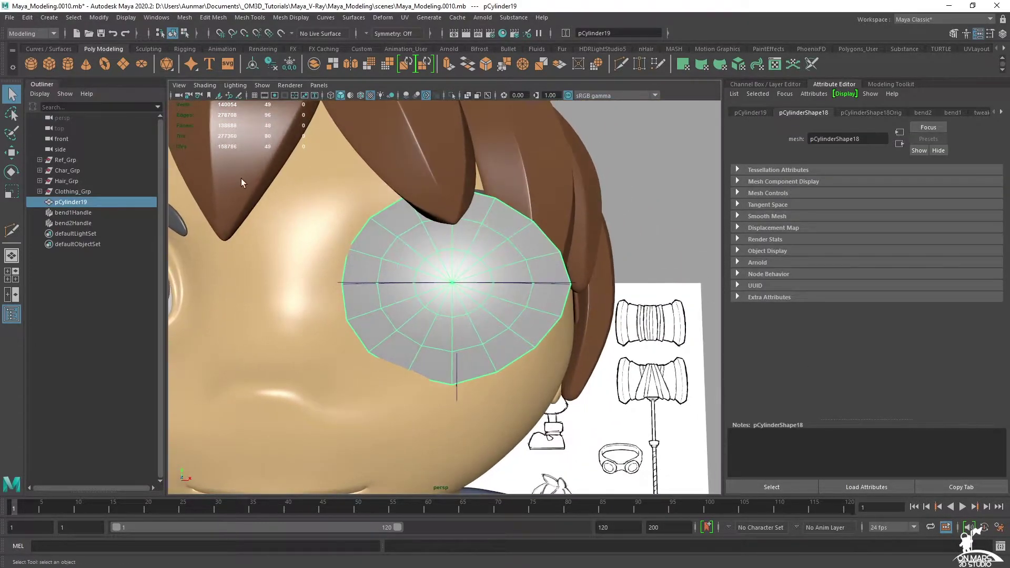
click(272, 64)
Move the disc slightly outward along X in the front view to centre it over the eye.
key(w)
alt+drag(589, 328, 454, 229)
key(space)
key(space)
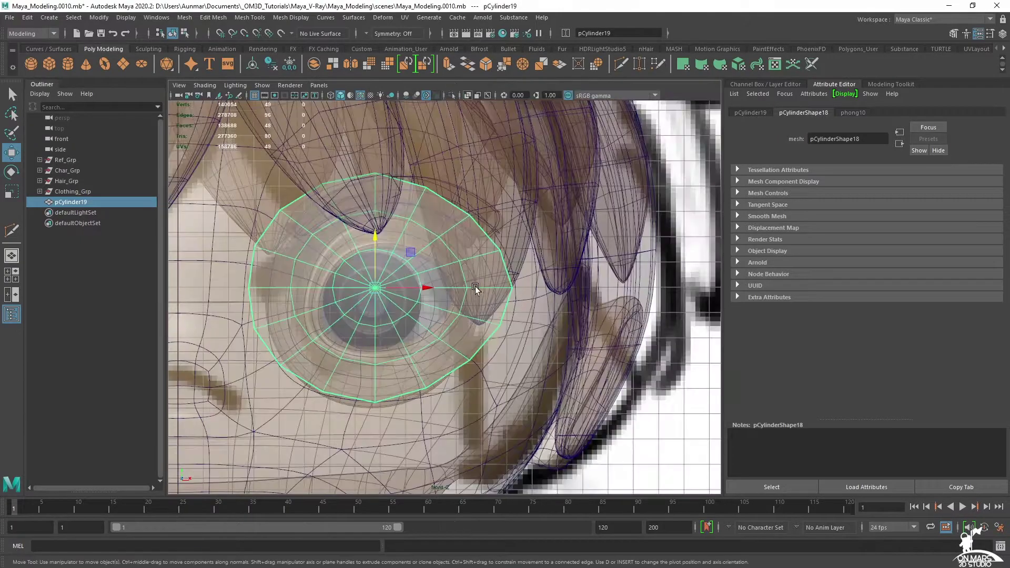
drag(422, 283, 429, 283)
key(space)
key(space)
Extrude the disc's outer border edge loop outward by about 0.446 in local Y.
alt+drag(541, 226, 434, 237)
alt+drag(465, 304, 450, 310)
mouse_move(457, 239)
alt+mouse_down()
mouse_move(429, 248)
mouse_move(433, 232)
alt+mouse_up()
right_drag(422, 230, 424, 210)
double_click(439, 228)
double_click(434, 219)
alt+drag(437, 231, 502, 296)
shift+right_drag(482, 244, 476, 269)
alt+drag(492, 266, 447, 263)
mouse_move(475, 221)
mouse_down()
mouse_move(484, 209)
mouse_move(459, 223)
mouse_up()
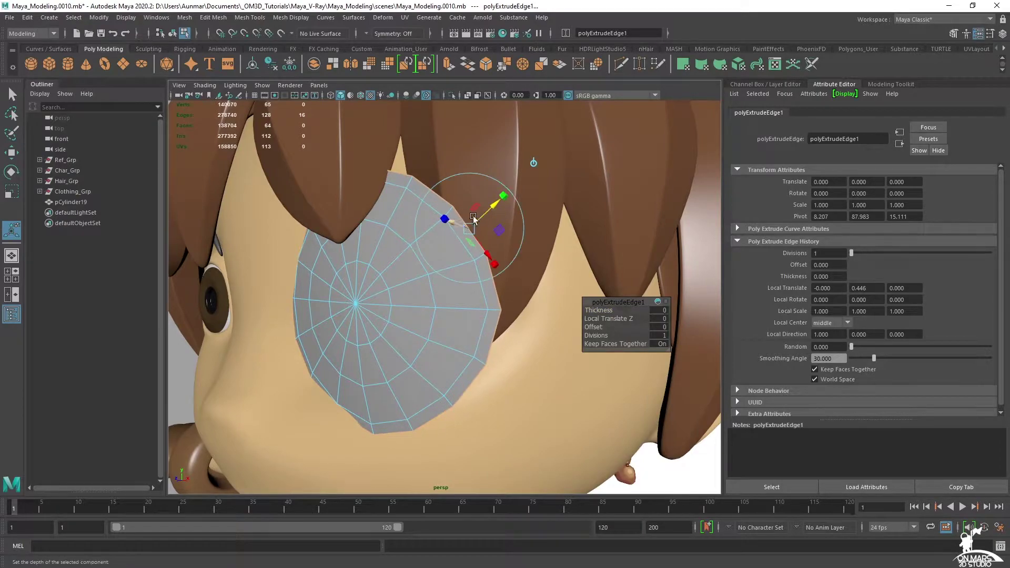
Turn on X-ray shading and increase the border extrusion to about 0.565 in local Y.
mouse_move(504, 265)
alt+mouse_down()
mouse_move(551, 253)
mouse_move(540, 248)
alt+mouse_up()
key(alt+x)
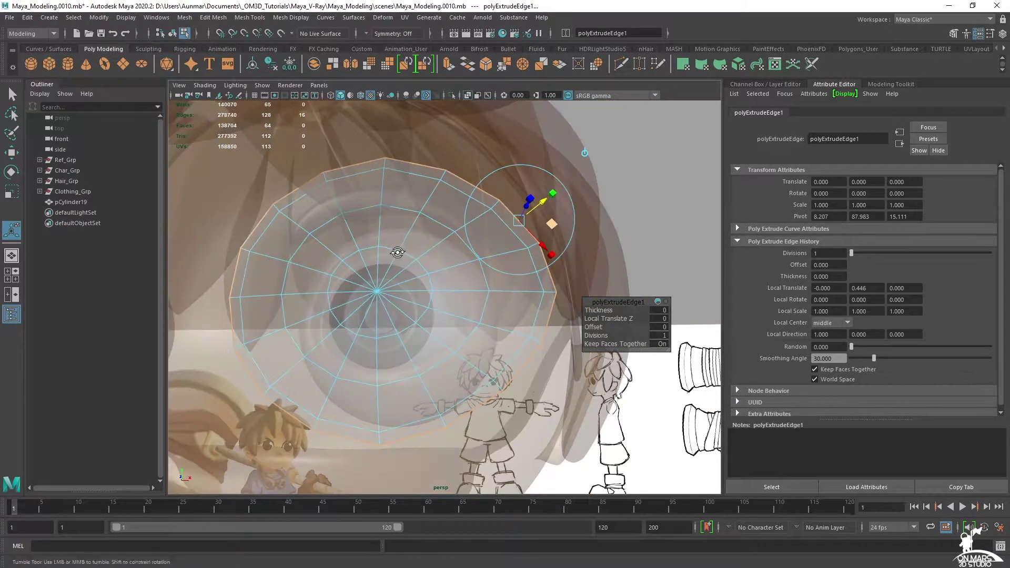
alt+drag(399, 253, 401, 249)
drag(553, 227, 542, 204)
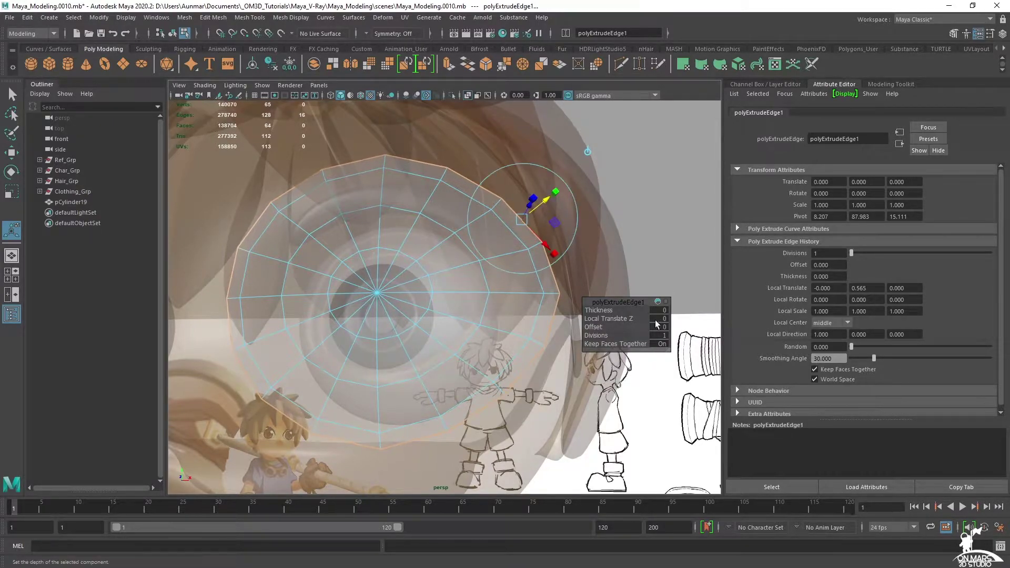
mouse_move(500, 306)
alt+mouse_down()
mouse_move(471, 311)
mouse_move(476, 277)
mouse_move(419, 245)
alt+mouse_up()
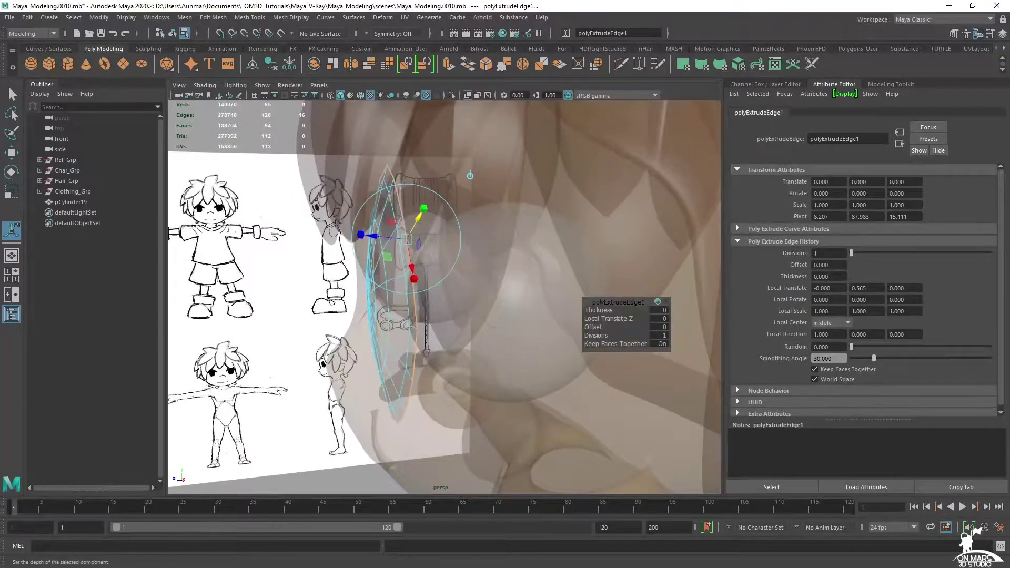
Extrude the disc's border edges backward toward the face to form a side wall.
mouse_move(419, 247)
alt+mouse_down()
mouse_move(489, 243)
mouse_move(349, 283)
alt+mouse_up()
key(w)
middle_drag(341, 294, 345, 293)
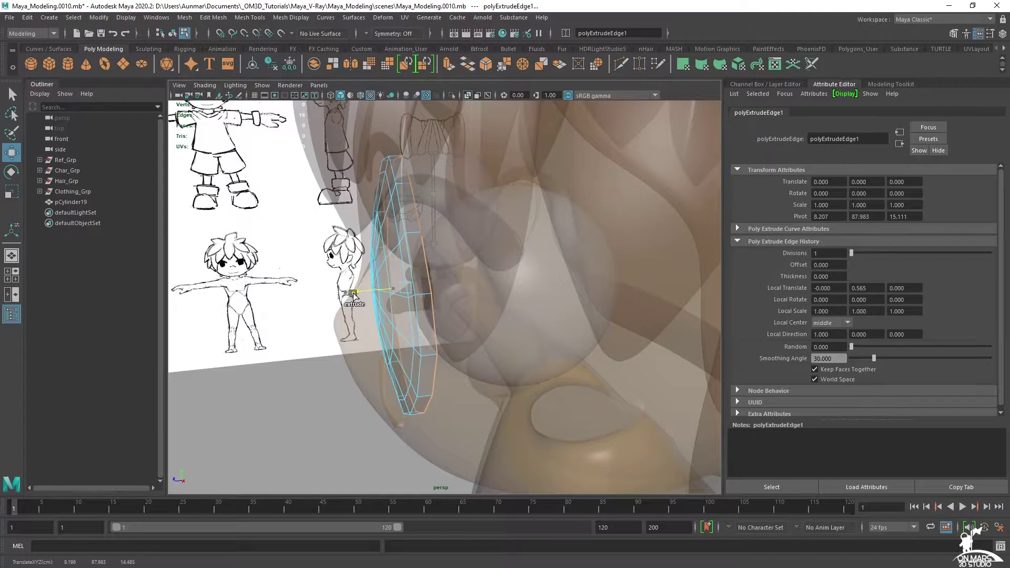
key(ctrl+e)
mouse_move(450, 352)
alt+mouse_down()
mouse_move(538, 361)
mouse_move(632, 351)
alt+mouse_up()
scroll(631, 351, down, 4)
Turn off X-ray shading and return the disc to object selection.
click(467, 96)
alt+drag(469, 289, 442, 255)
right_drag(422, 243, 477, 182)
mouse_move(477, 182)
alt+mouse_down()
mouse_move(425, 279)
mouse_move(408, 266)
mouse_move(435, 236)
mouse_move(451, 271)
mouse_move(484, 298)
mouse_move(374, 246)
mouse_move(443, 311)
mouse_move(504, 335)
mouse_move(459, 347)
mouse_move(413, 308)
mouse_move(435, 264)
mouse_move(416, 265)
mouse_move(532, 330)
mouse_move(565, 304)
mouse_move(660, 333)
mouse_move(469, 340)
mouse_move(477, 355)
mouse_move(466, 357)
alt+mouse_up()
key(e)
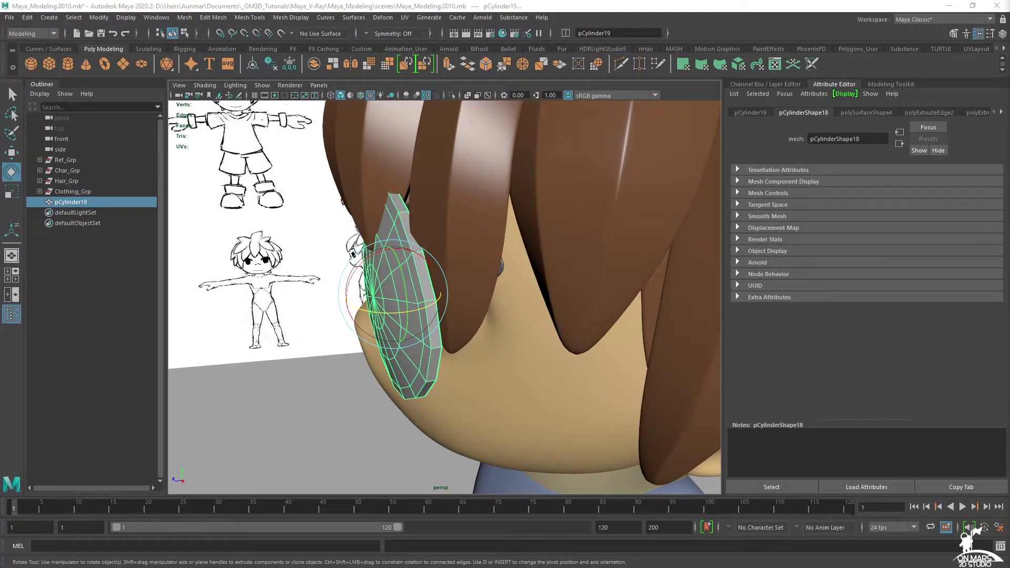
Extrude the four rim edges facing the nose in two segments toward the face's centre to form the goggle bridge.
alt+drag(392, 368, 571, 263)
right_click(571, 263)
right_drag(571, 263, 563, 244)
key(q)
alt+drag(562, 244, 542, 234)
click(533, 220)
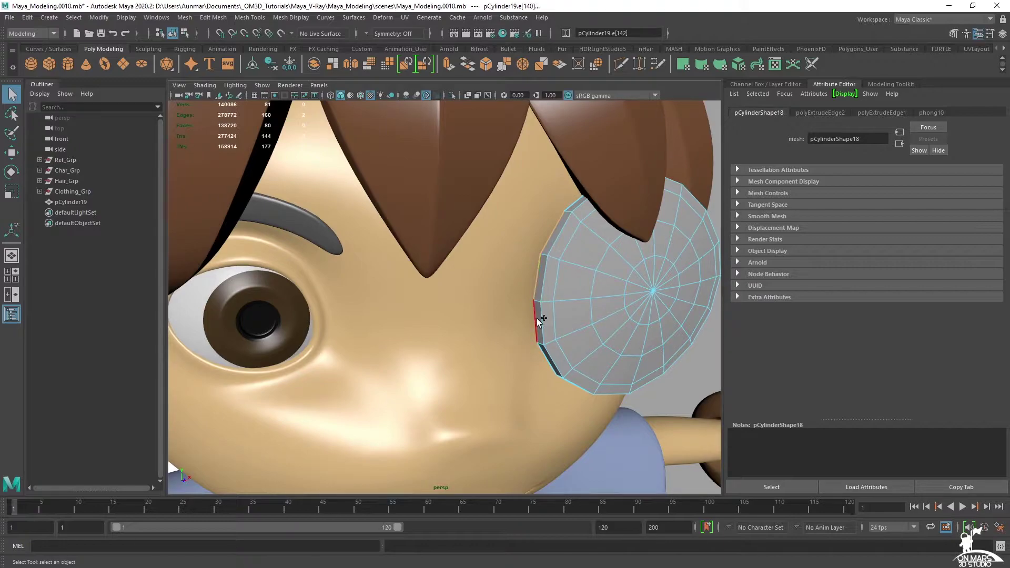
shift+click(548, 362)
alt+drag(596, 327, 487, 310)
key(w)
key(r)
key(w)
alt+drag(504, 267, 484, 275)
Align the bridge's end edges with the character's centre line in the front view using grid snapping.
key(space)
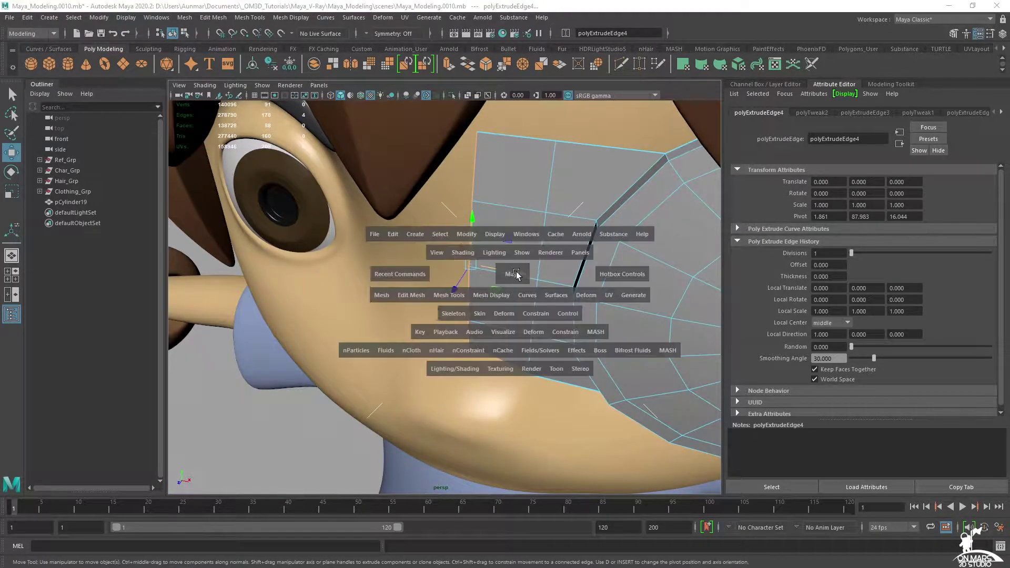
key(space)
drag(438, 247, 438, 247)
alt+middle_drag(452, 269, 473, 296)
click(221, 36)
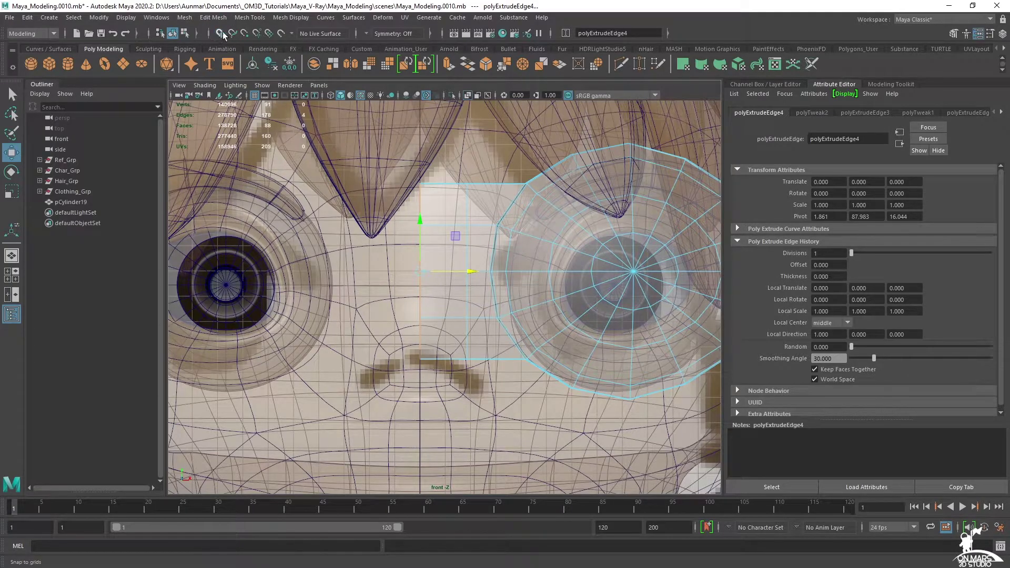
scroll(495, 284, up, 2)
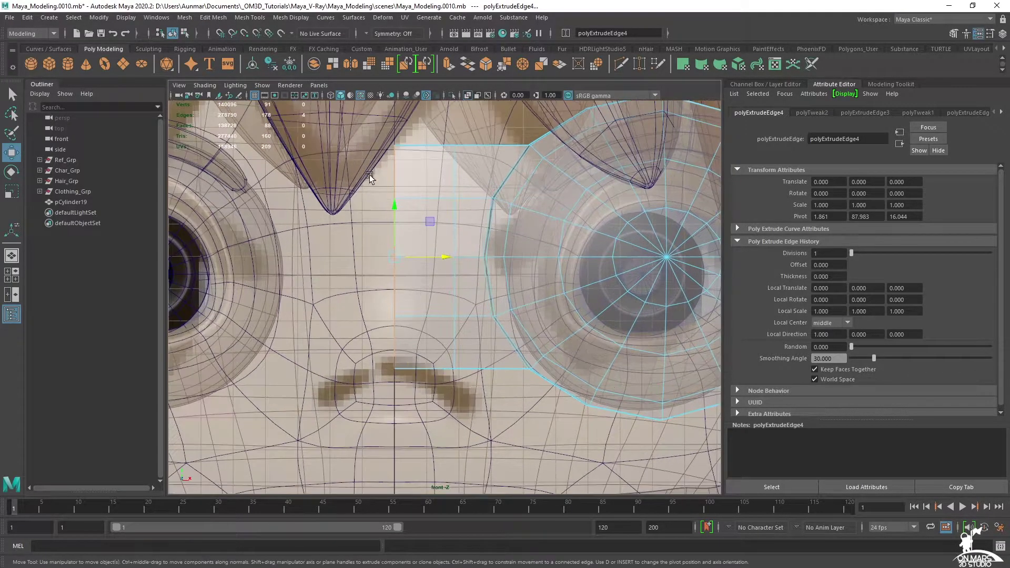
scroll(402, 207, down, 5)
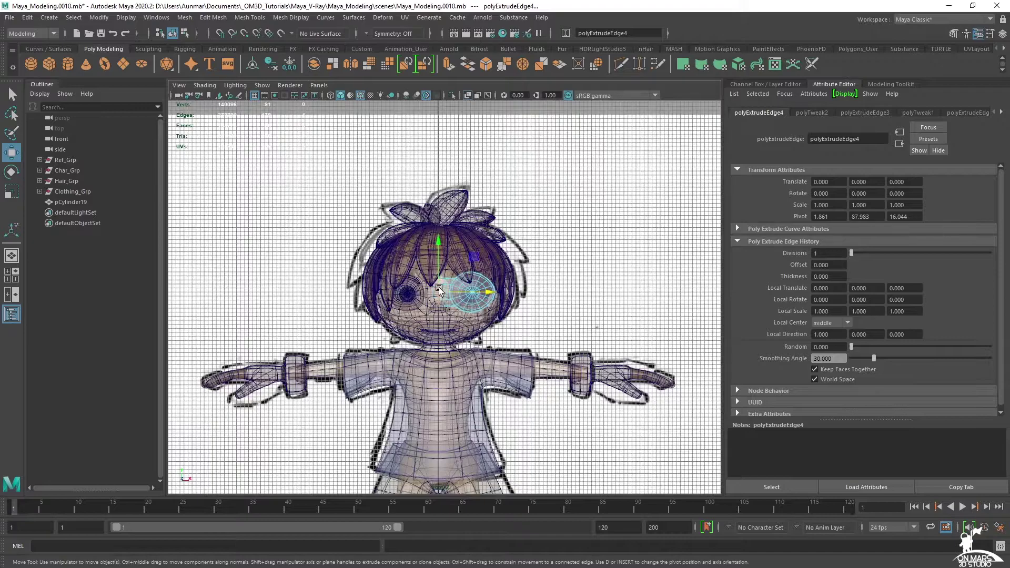
scroll(439, 289, up, 7)
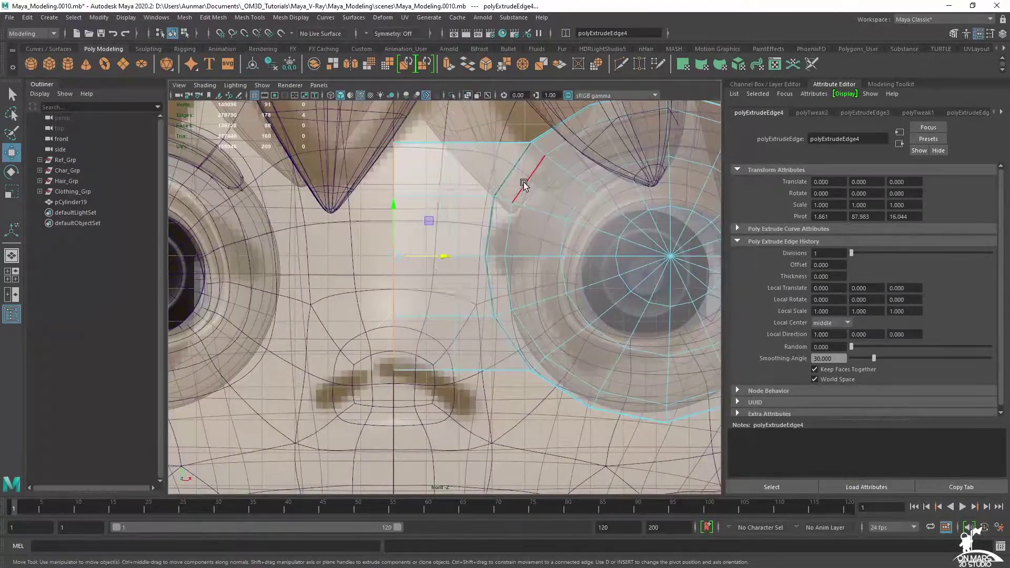
key(space)
key(space)
Raise the bridge's lower edge to narrow it, and switch the mesh to vertex selection.
right_drag(521, 194, 516, 237)
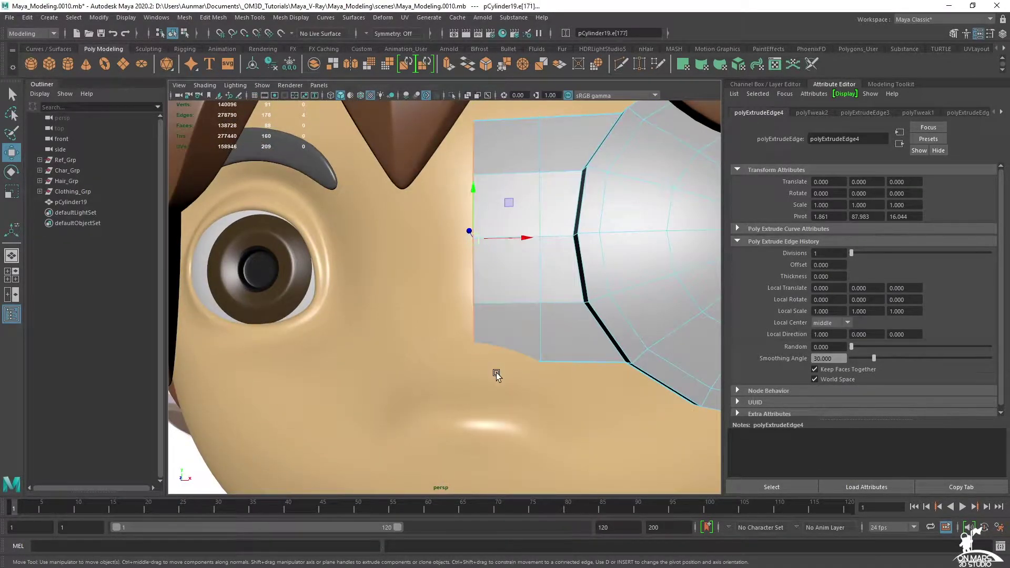
click(517, 359)
drag(501, 311, 500, 287)
right_drag(522, 269, 487, 288)
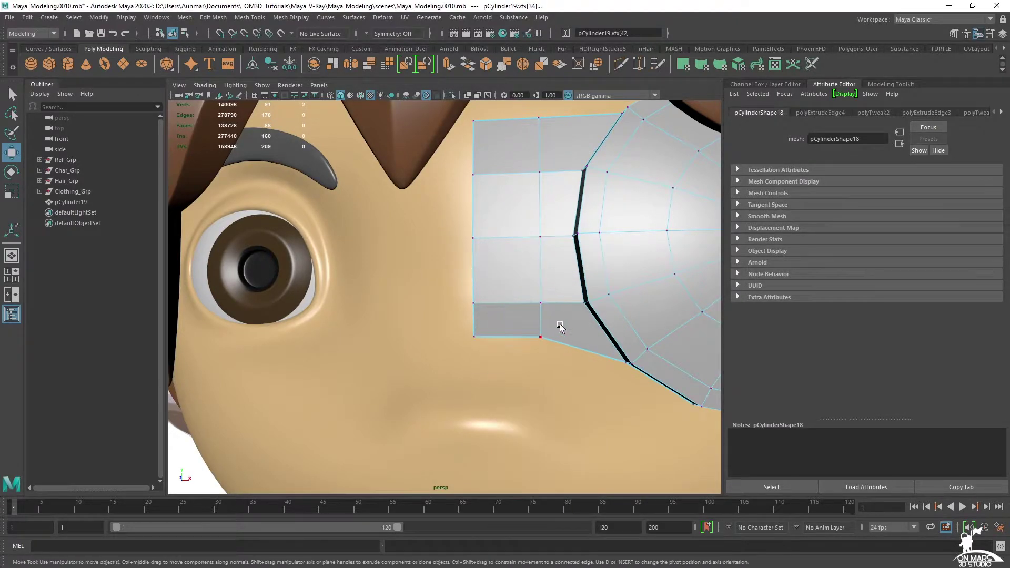
Check the bridge shape in the goggles reference photos and lower the bridge's two top vertices slightly.
key(alt+Tab)
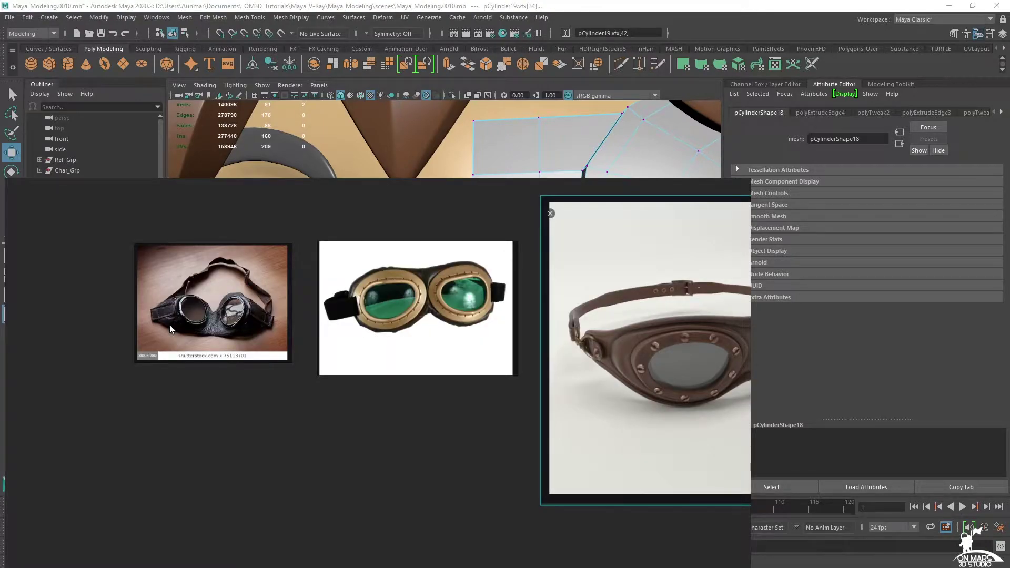
middle_drag(505, 353, 391, 346)
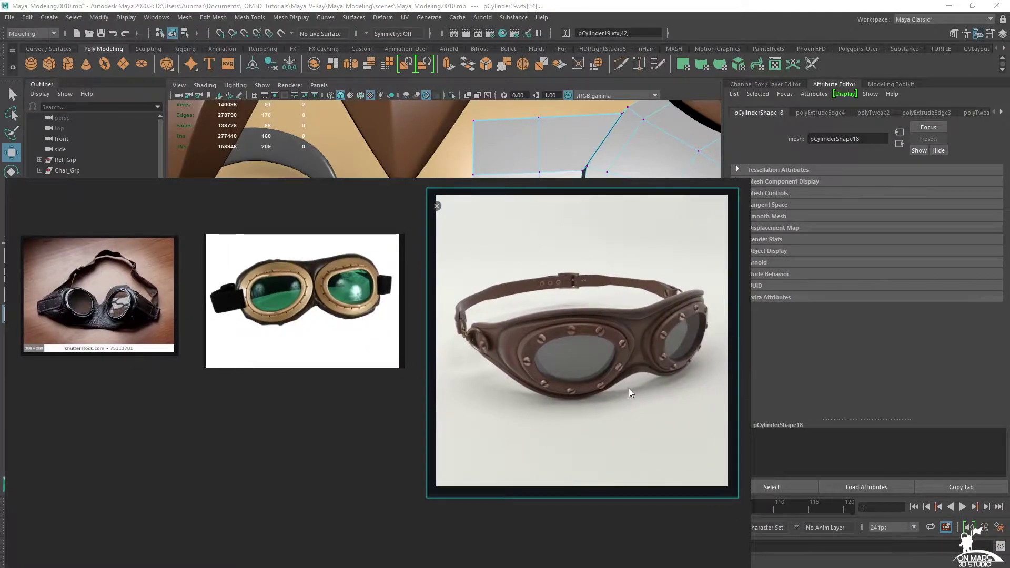
click(735, 16)
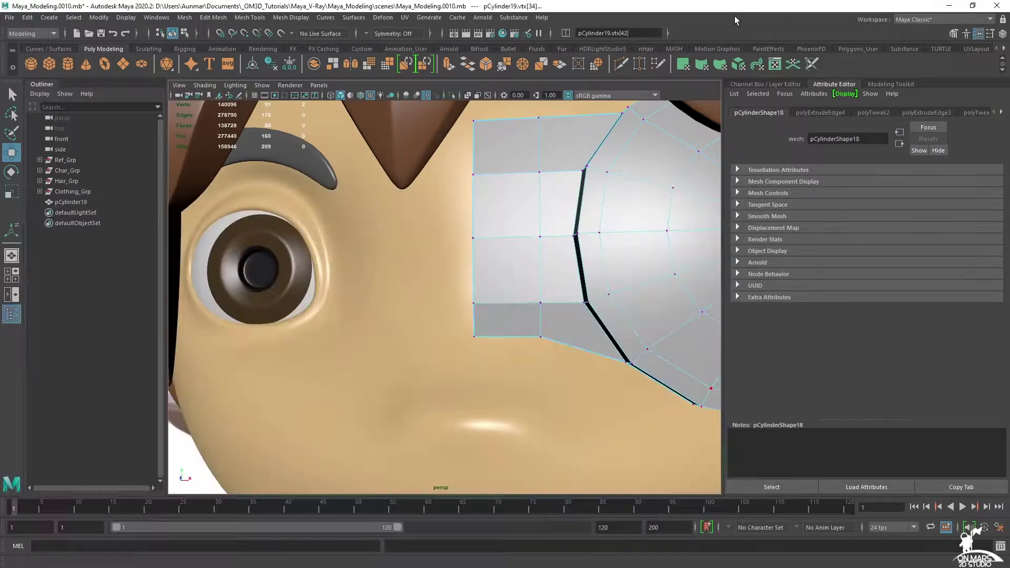
mouse_move(425, 250)
alt+mouse_down()
mouse_move(520, 238)
mouse_move(514, 252)
mouse_move(401, 251)
mouse_move(415, 255)
alt+mouse_up()
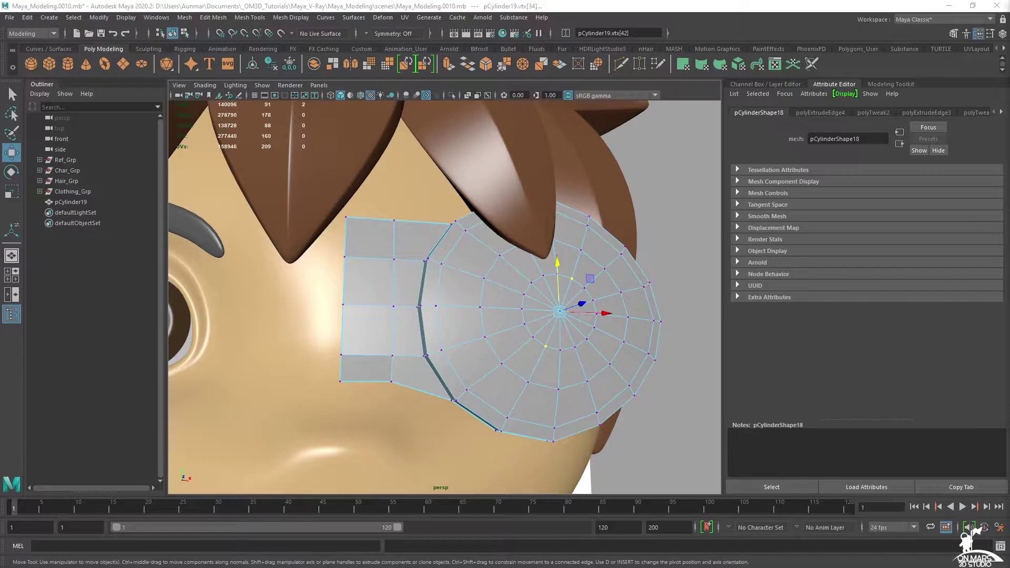
alt+middle_drag(410, 242, 418, 247)
click(357, 225)
ctrl+shift+drag(402, 230, 400, 231)
shift+click(402, 235)
drag(380, 195, 378, 206)
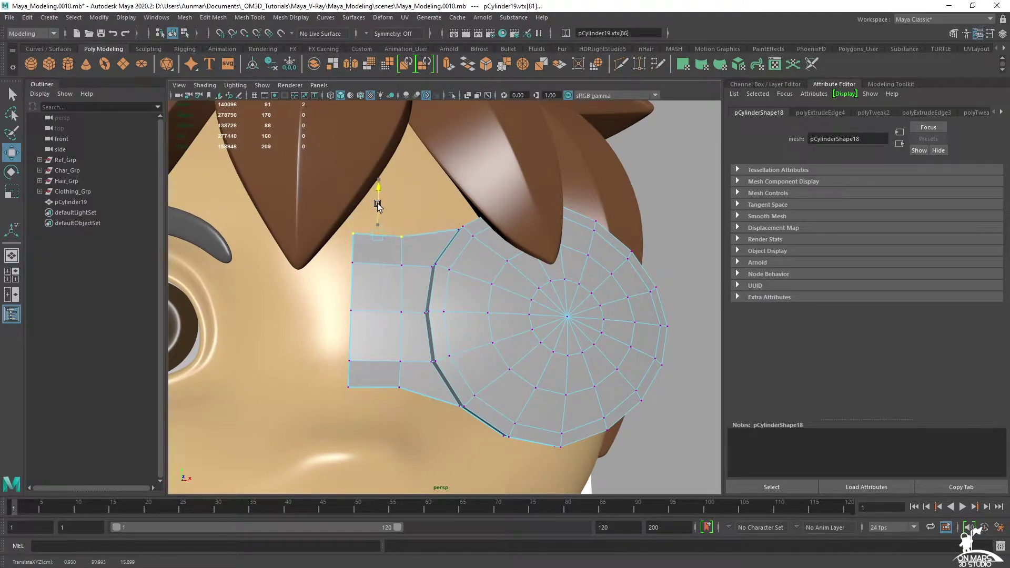
Select the goggle mesh as an object and isolate it in the perspective view.
mouse_move(469, 225)
alt+mouse_down()
mouse_move(447, 218)
mouse_move(579, 253)
mouse_move(488, 289)
mouse_move(505, 308)
alt+mouse_up()
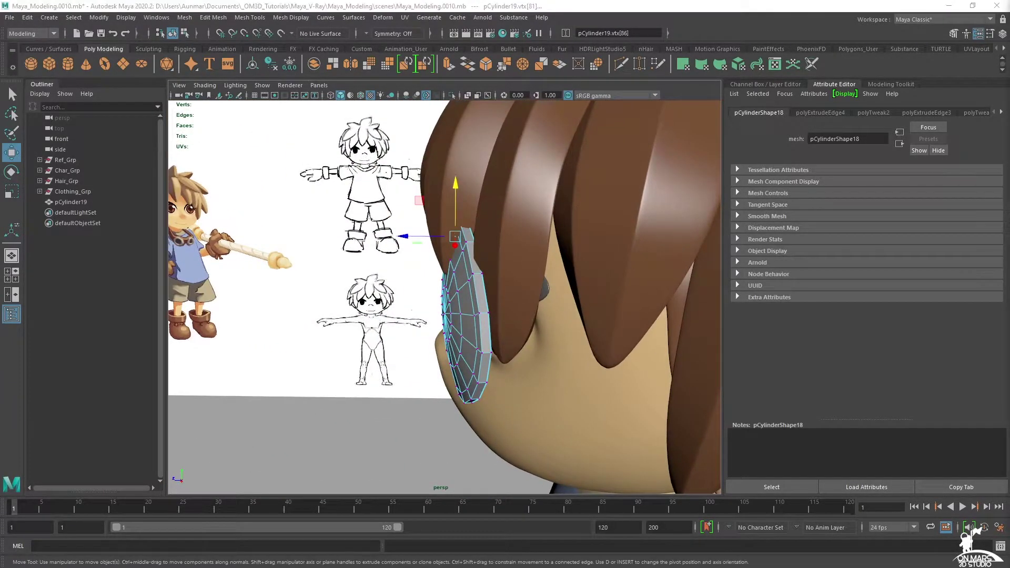
alt+drag(485, 337, 484, 302)
key(q)
right_drag(458, 253, 458, 226)
click(459, 261)
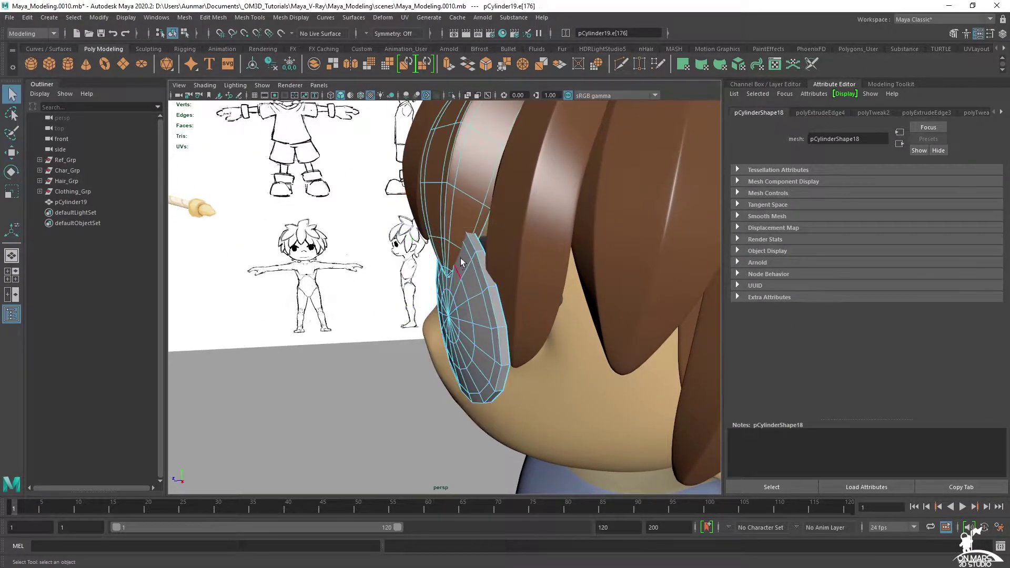
key(F8)
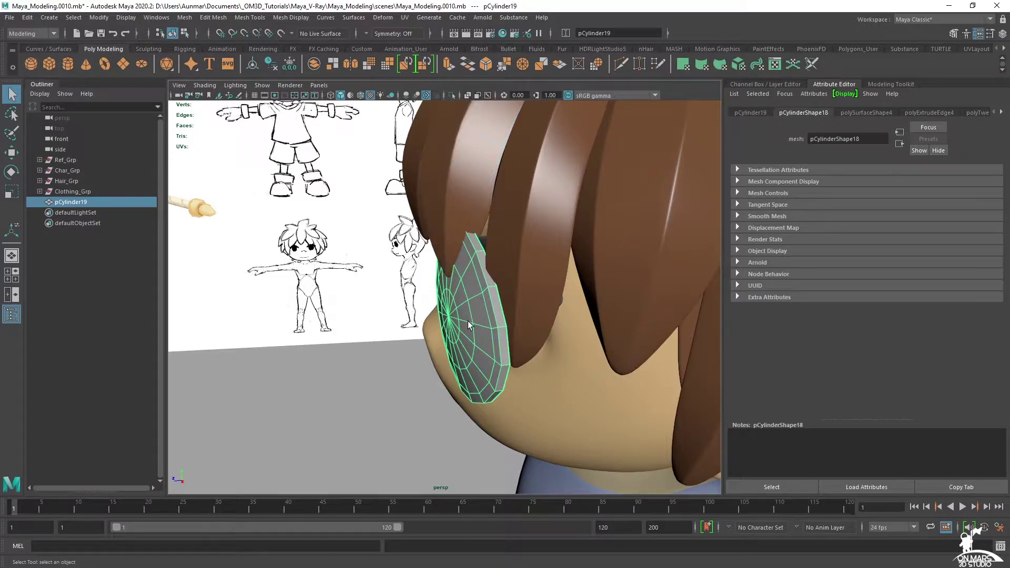
key(ctrl+1)
alt+drag(468, 321, 500, 348)
Extrude the goggle mesh's rear border edge loop back toward the face, and leave isolation and edge selection.
right_drag(465, 198, 466, 174)
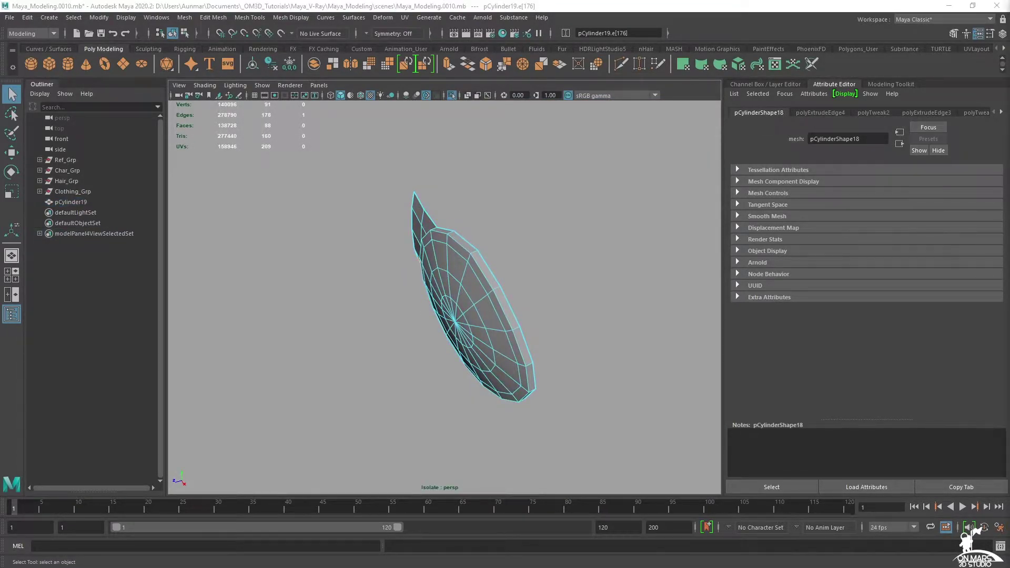
double_click(466, 238)
alt+drag(466, 239, 477, 210)
alt+drag(646, 236, 451, 284)
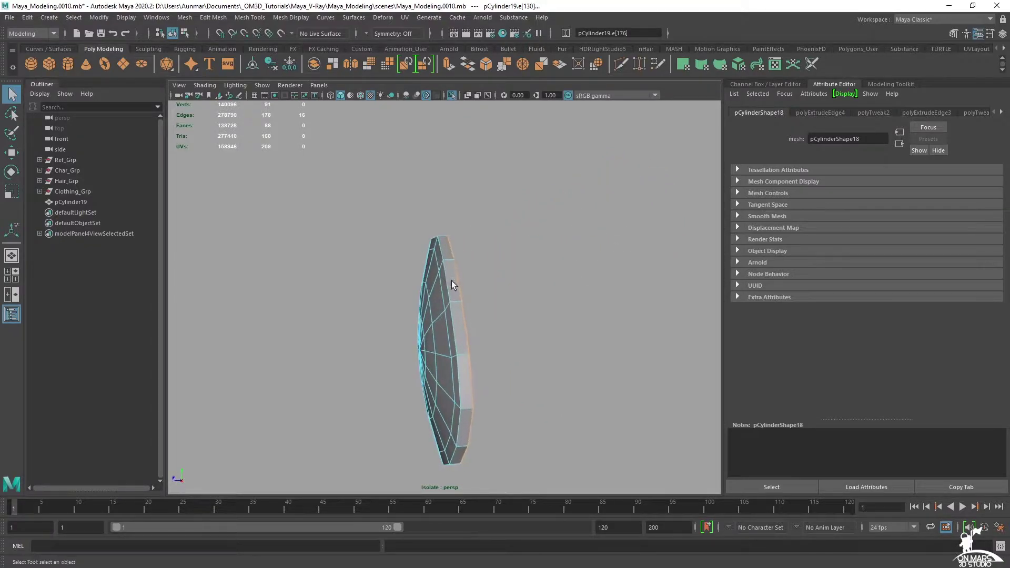
key(w)
alt+drag(487, 330, 464, 269)
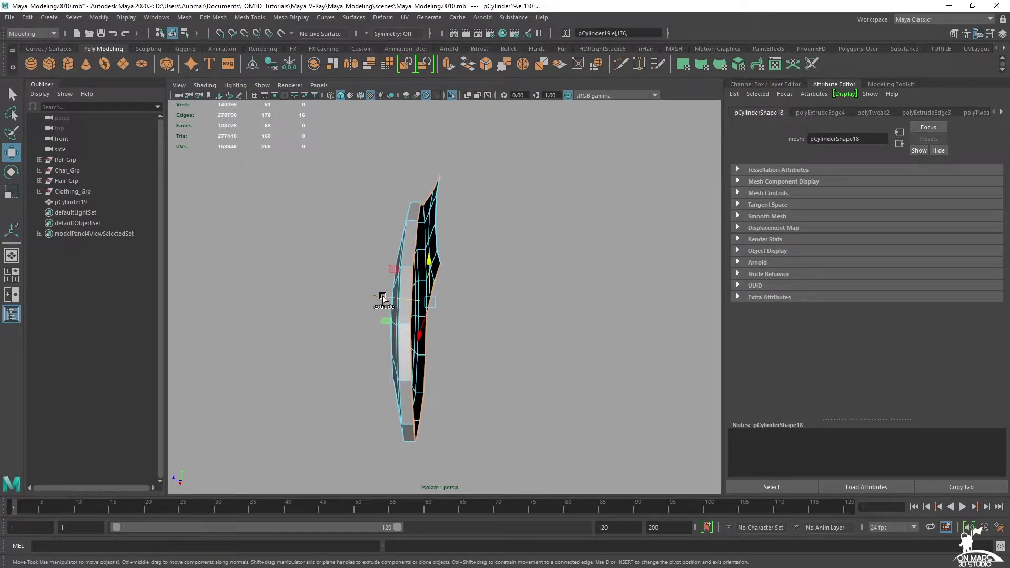
shift+drag(383, 297, 478, 249)
key(ctrl+1)
right_click(481, 243)
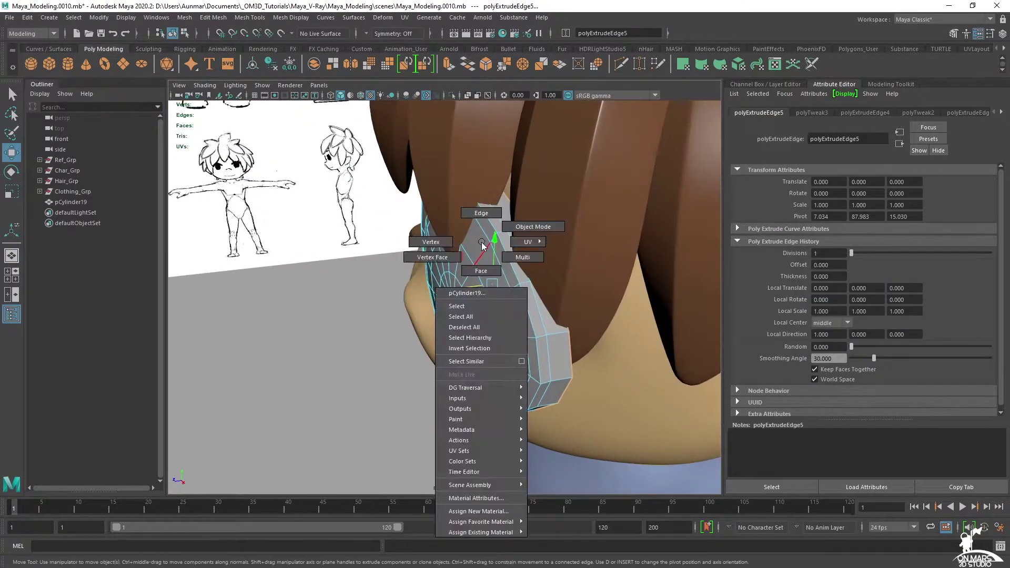
click(507, 306)
shift+click(645, 395)
alt+right_drag(645, 394, 563, 358)
alt+drag(563, 358, 618, 331)
alt+drag(363, 251, 266, 234)
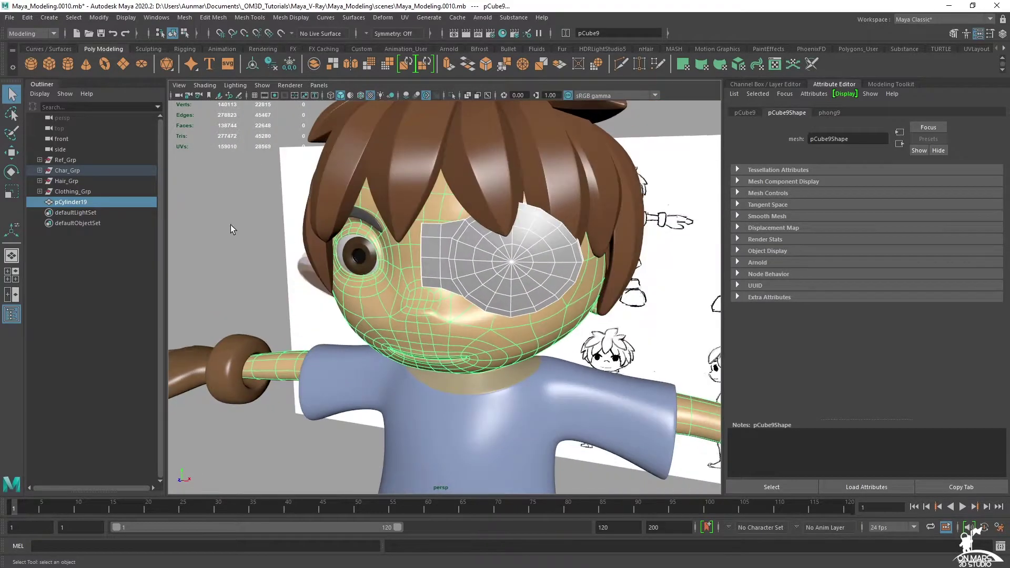
shift+click(326, 255)
key(ctrl+z)
shift+click(360, 257)
key(alt+x)
alt+drag(363, 256, 258, 239)
key(alt+x)
alt+middle_drag(504, 249, 484, 255)
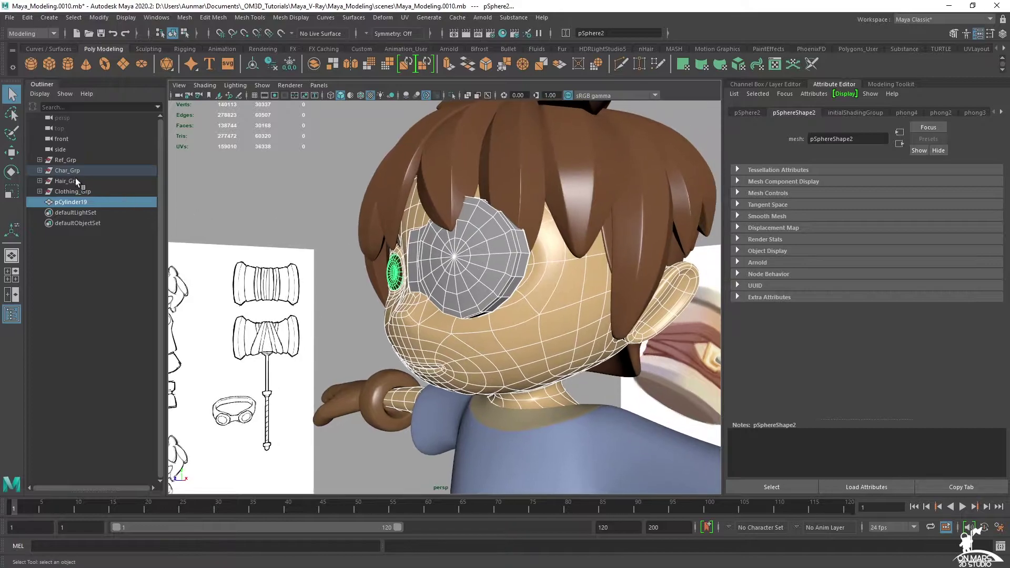
Hide the hair group and select the goggle mesh where it sits against the bare head.
click(74, 181)
key(ctrl+h)
alt+drag(463, 216, 378, 231)
alt+drag(453, 267, 424, 247)
click(422, 274)
scroll(421, 274, up, 2)
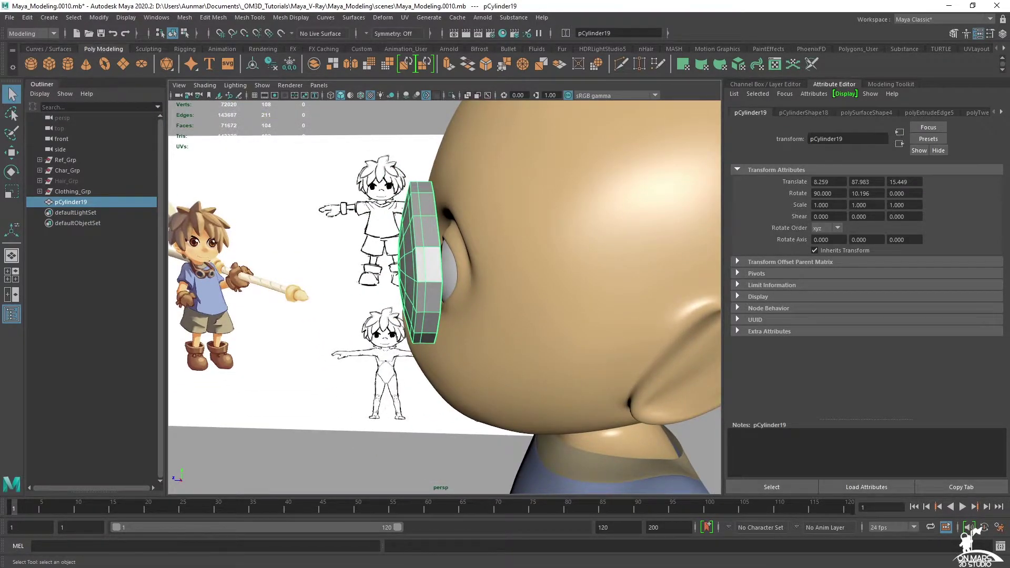
alt+drag(497, 163, 489, 319)
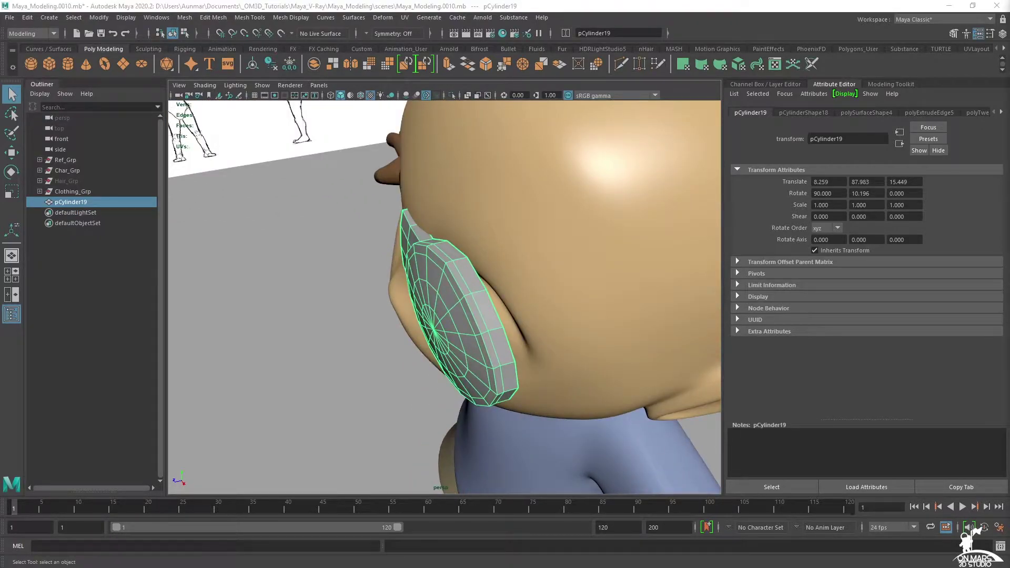
right_drag(469, 268, 412, 263)
alt+drag(513, 352, 433, 217)
click(445, 256)
key(ctrl+z)
mouse_move(441, 250)
alt+mouse_down()
mouse_move(468, 264)
mouse_move(491, 222)
alt+mouse_up()
Select the four rear border edges on the goggle's outer side and push them back against the face.
key(F10)
click(456, 201)
shift+click(454, 234)
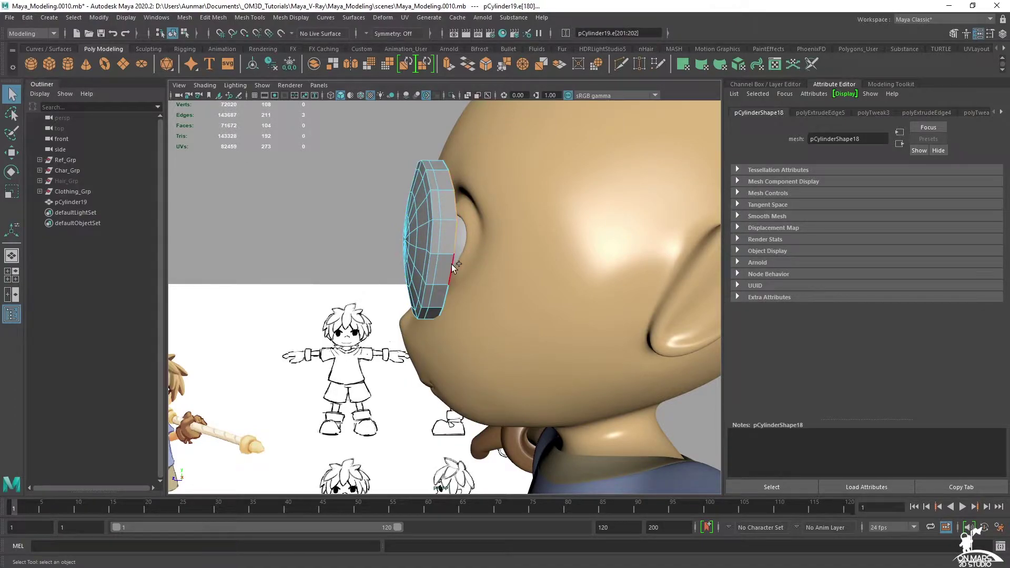
shift+click(451, 264)
key(w)
alt+drag(489, 273, 485, 238)
drag(395, 193, 429, 198)
alt+right_drag(431, 197, 483, 223)
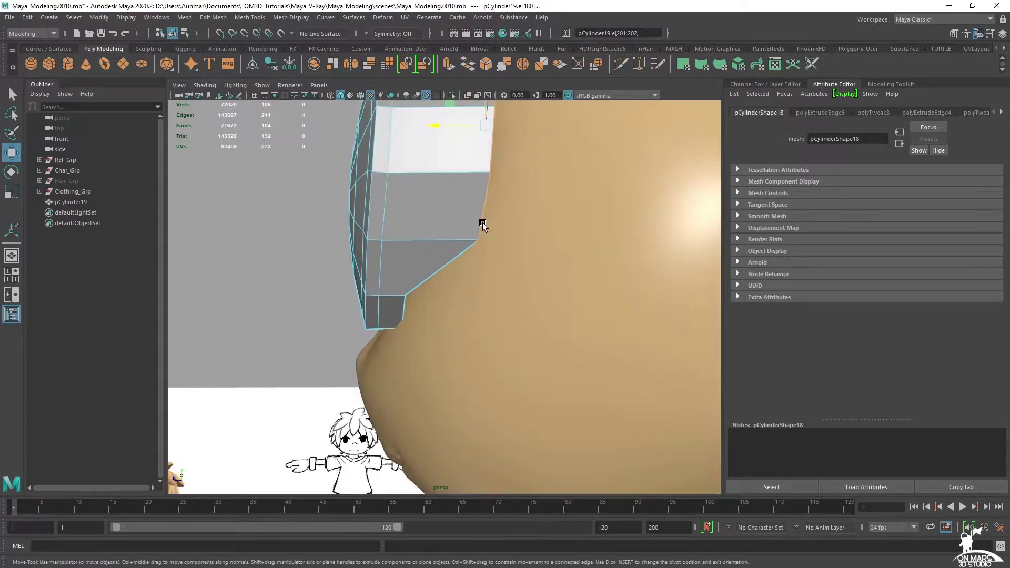
alt+middle_drag(464, 105, 453, 138)
drag(438, 156, 436, 156)
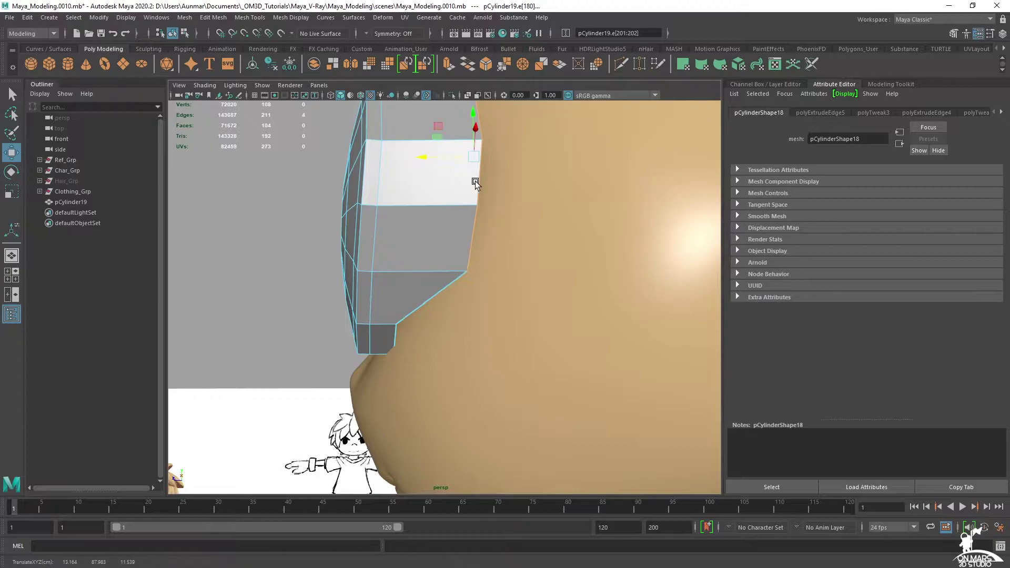
Keep only the middle edges of the outer rear border selected and push them further back into the head.
alt+middle_drag(472, 178, 468, 273)
ctrl+drag(494, 351, 463, 323)
alt+middle_drag(458, 222, 456, 292)
ctrl+click(431, 221)
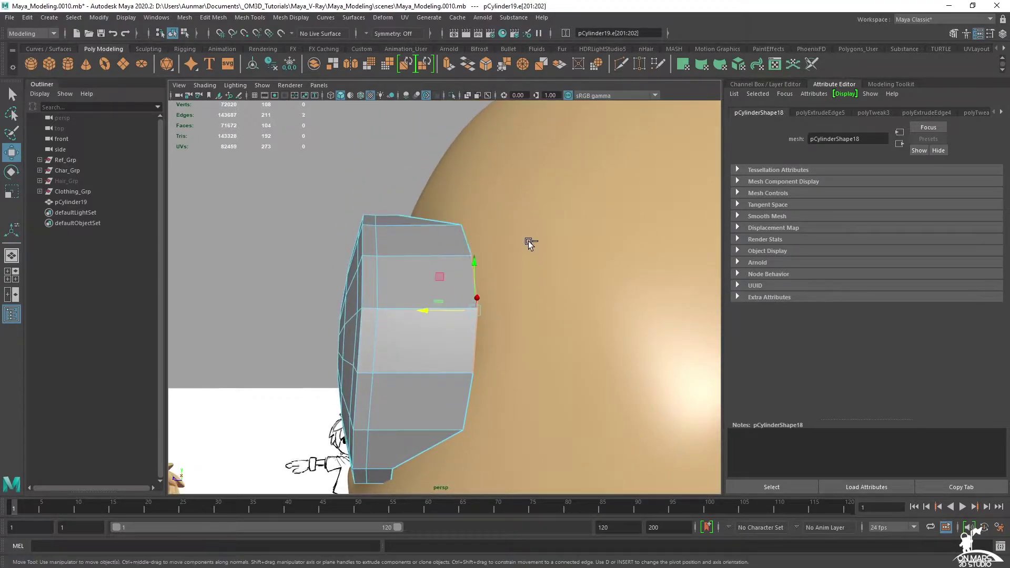
drag(435, 311, 463, 318)
Switch the mesh to vertex selection and adjust the outer rear-rim vertices to follow the side of the head.
right_drag(467, 305, 504, 318)
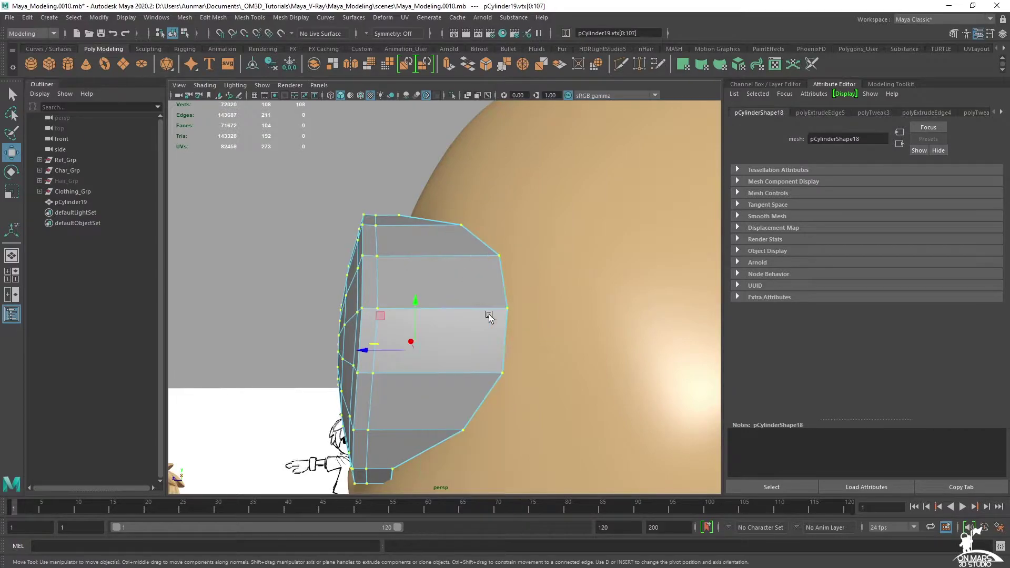
click(496, 311)
drag(465, 309, 571, 389)
scroll(480, 310, down, 6)
scroll(573, 337, up, 2)
alt+drag(573, 330, 516, 302)
click(422, 283)
scroll(434, 289, up, 2)
alt+drag(434, 289, 468, 289)
scroll(469, 279, up, 2)
alt+drag(481, 242, 470, 147)
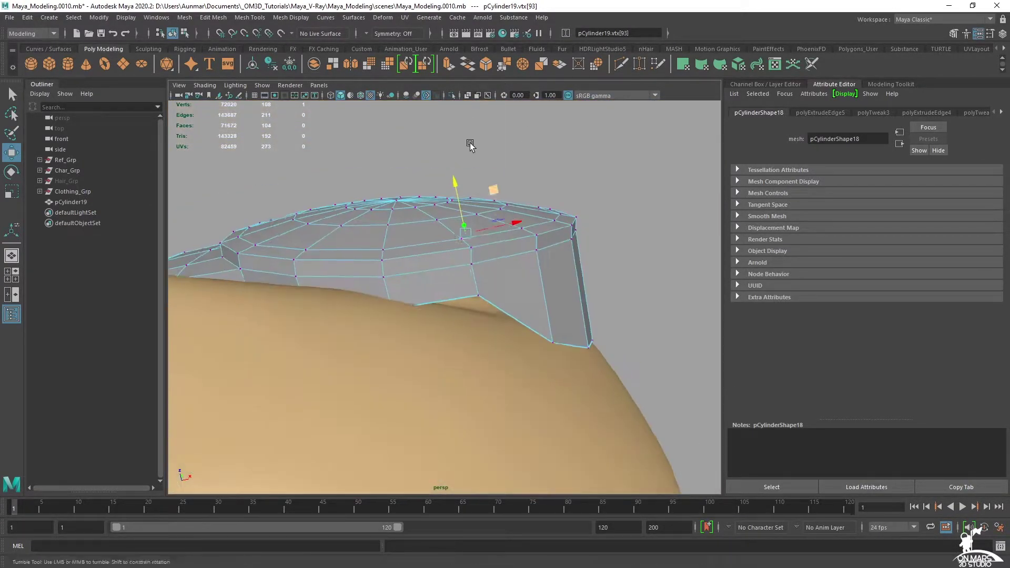
Select the lower rear-rim vertices from the outer side to the bridge, checking their fit against the cheek.
shift+click(478, 287)
mouse_move(529, 267)
alt+mouse_down()
mouse_move(462, 200)
mouse_move(461, 237)
mouse_move(440, 259)
mouse_move(476, 248)
mouse_move(489, 240)
mouse_move(388, 243)
alt+mouse_up()
key(alt+x)
shift+drag(231, 237, 232, 237)
key(alt+x)
alt+drag(396, 230, 392, 261)
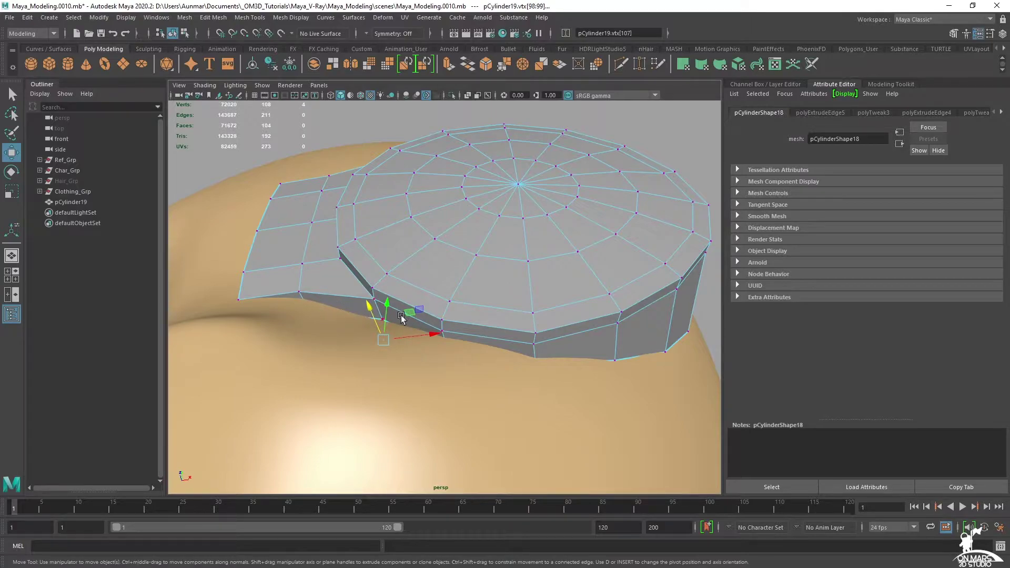
scroll(282, 259, down, 4)
alt+drag(282, 259, 307, 280)
alt+drag(292, 234, 288, 213)
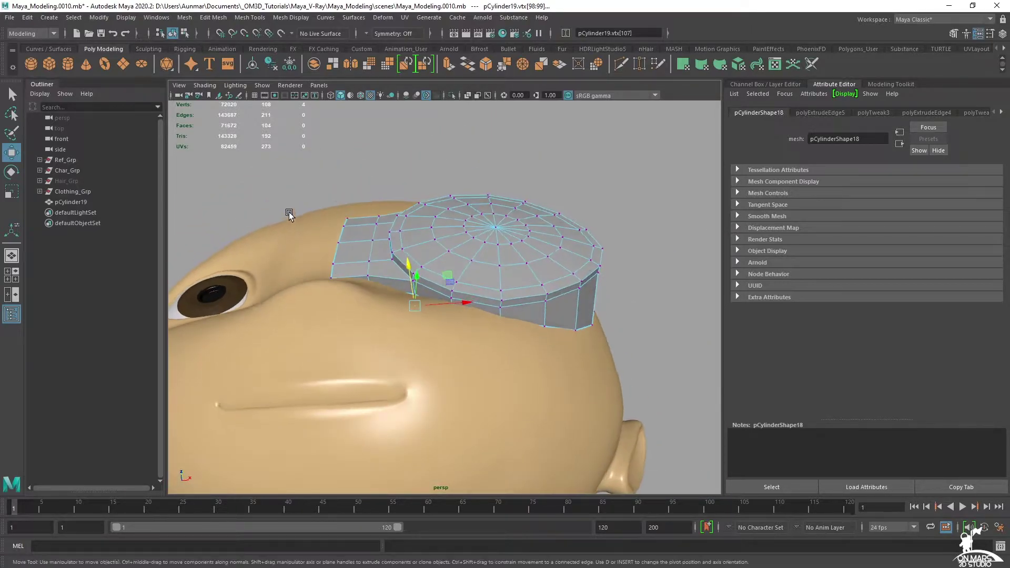
Narrow the vertex selection in stages and move the lower rear-rim vertices to meet the cheek.
key(alt+x)
scroll(447, 304, up, 3)
ctrl+drag(386, 306, 136, 223)
alt+drag(404, 273, 436, 265)
key(alt+x)
drag(485, 234, 480, 222)
ctrl+drag(606, 302, 518, 252)
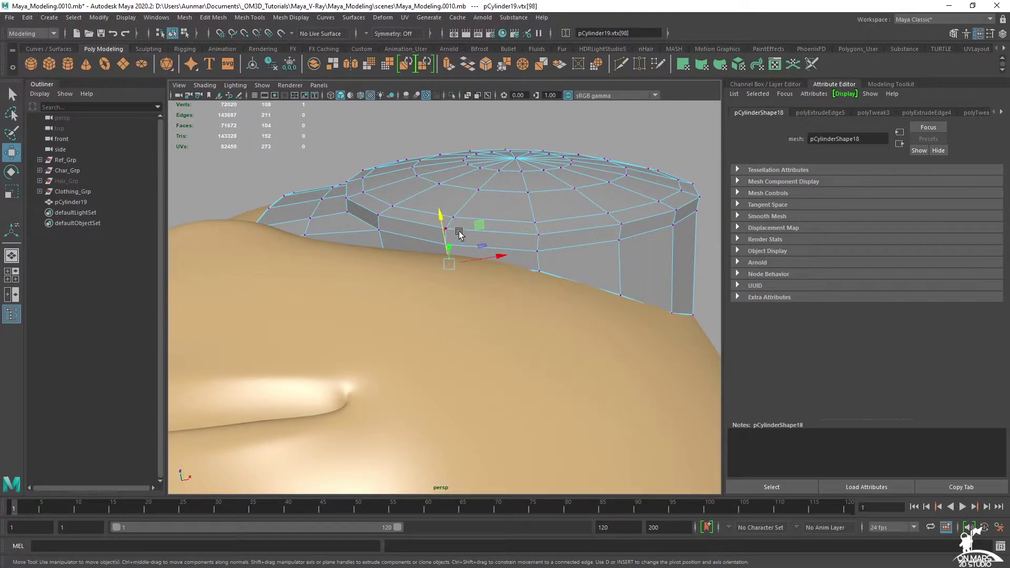
drag(443, 221, 529, 255)
Position the lower rear-rim vertex nearest the bridge against the cheek.
key(alt+x)
mouse_move(509, 207)
mouse_down()
mouse_move(504, 188)
mouse_move(537, 241)
mouse_move(519, 258)
mouse_move(525, 297)
mouse_up()
key(alt+x)
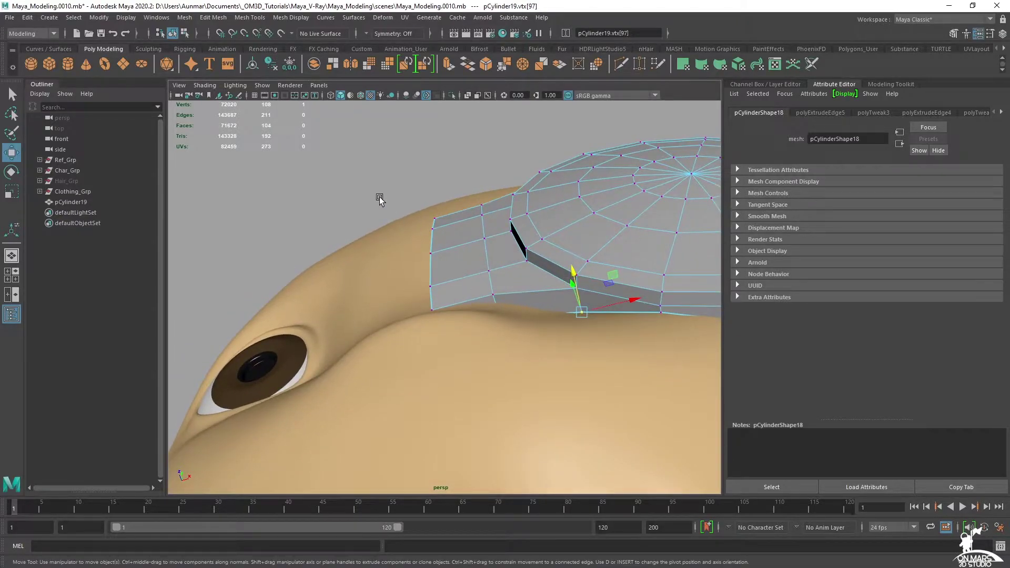
mouse_move(488, 408)
mouse_down()
mouse_move(497, 409)
mouse_move(514, 352)
mouse_move(494, 333)
mouse_move(519, 333)
mouse_move(500, 314)
mouse_up()
Select all the bridge vertices and move them slightly outward from the face.
key(alt+x)
alt+drag(554, 316, 490, 304)
key(alt+x)
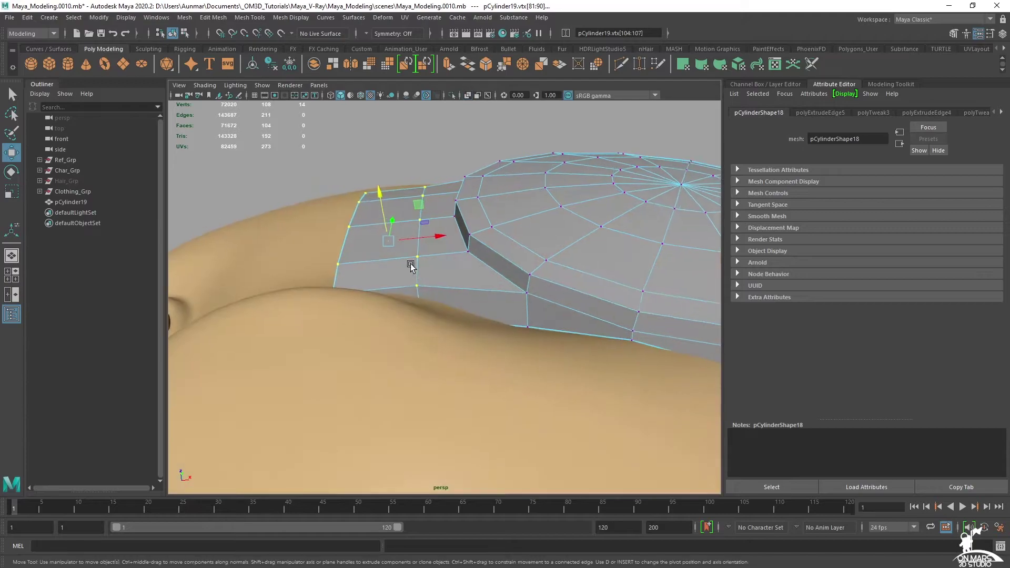
drag(381, 208, 374, 187)
key(ctrl+z)
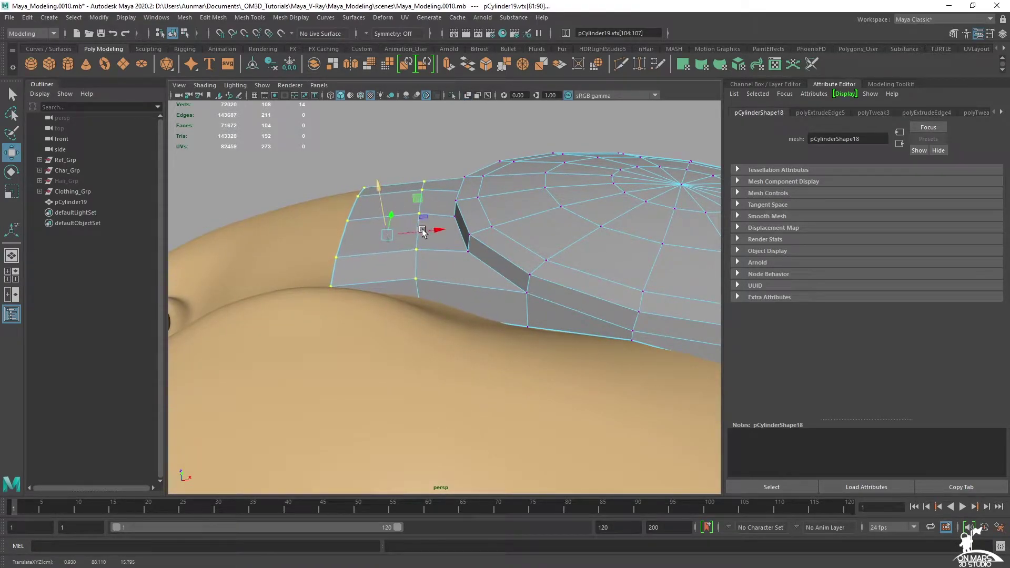
Select the two back vertices on the bridge's lower edge and adjust them outward from the nose.
key(alt+x)
drag(453, 324, 284, 287)
drag(366, 258, 361, 235)
key(alt+x)
mouse_move(412, 256)
alt+mouse_down()
mouse_move(417, 285)
mouse_move(408, 275)
alt+mouse_up()
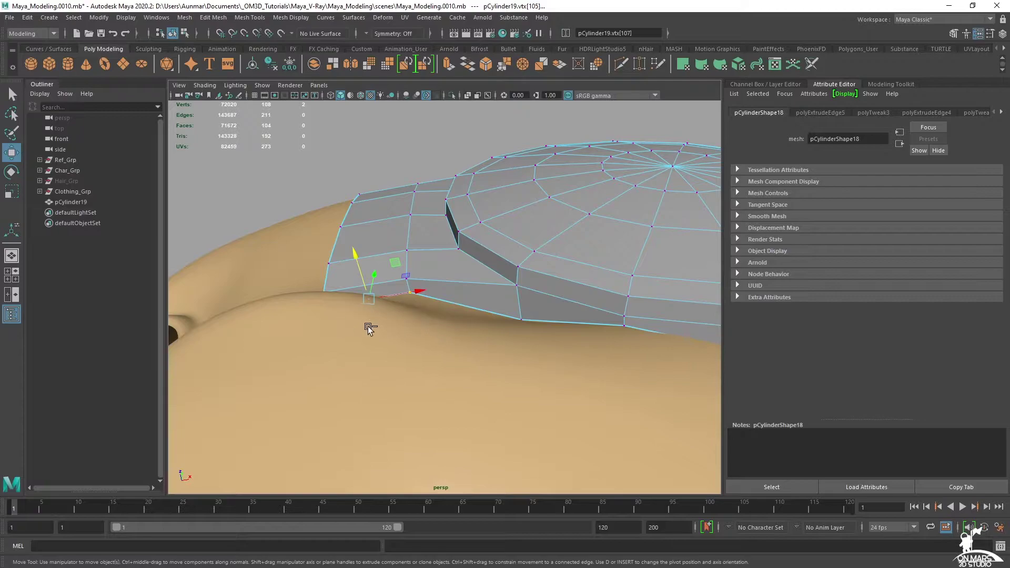
drag(396, 256, 369, 277)
key(alt+x)
Select the vertices of the bridge's centre-line end through the mesh and move them outward from the face.
drag(394, 311, 285, 172)
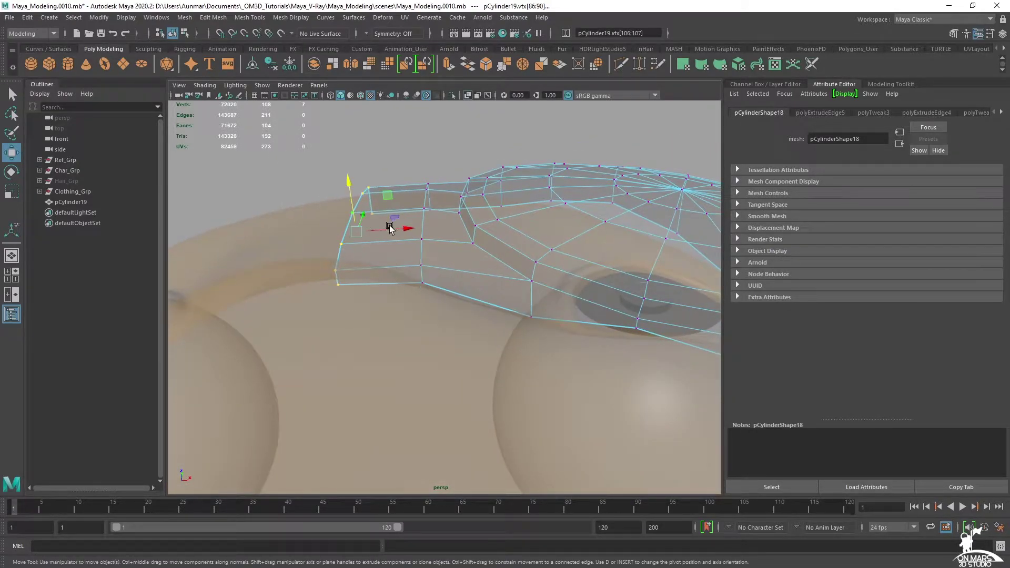
key(alt+x)
drag(347, 188, 368, 207)
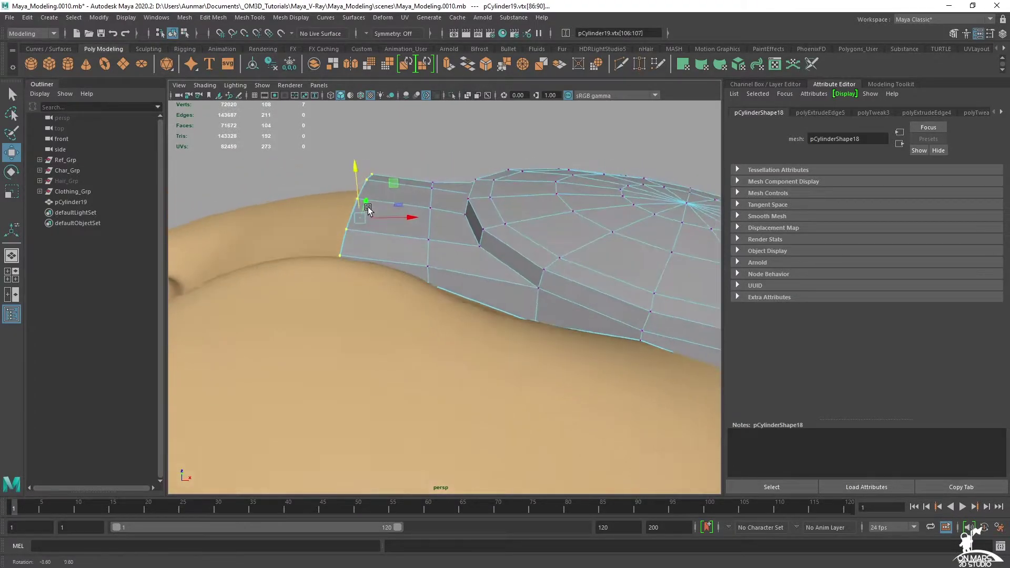
alt+drag(353, 169, 424, 216)
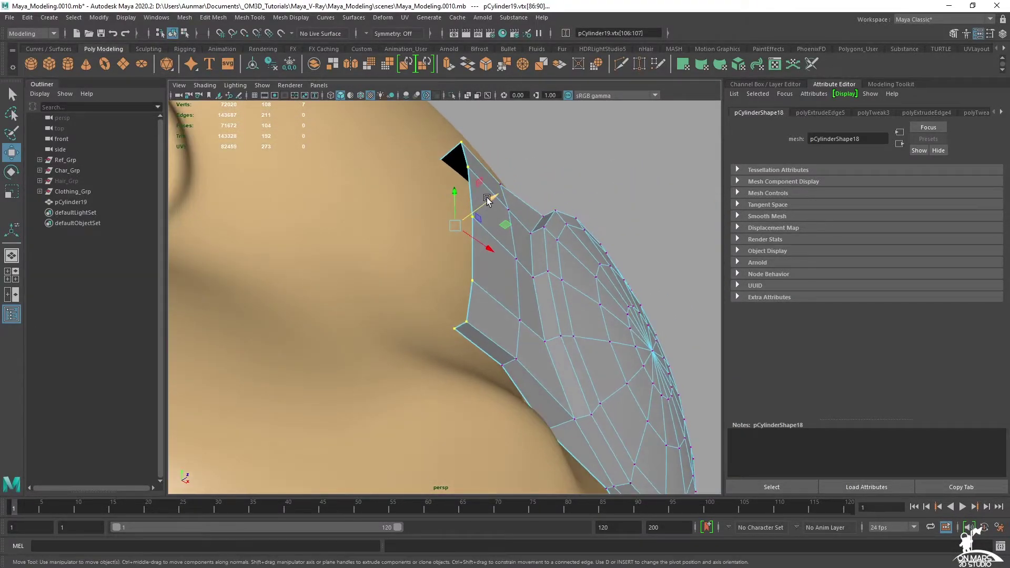
alt+drag(483, 204, 403, 231)
drag(395, 186, 393, 185)
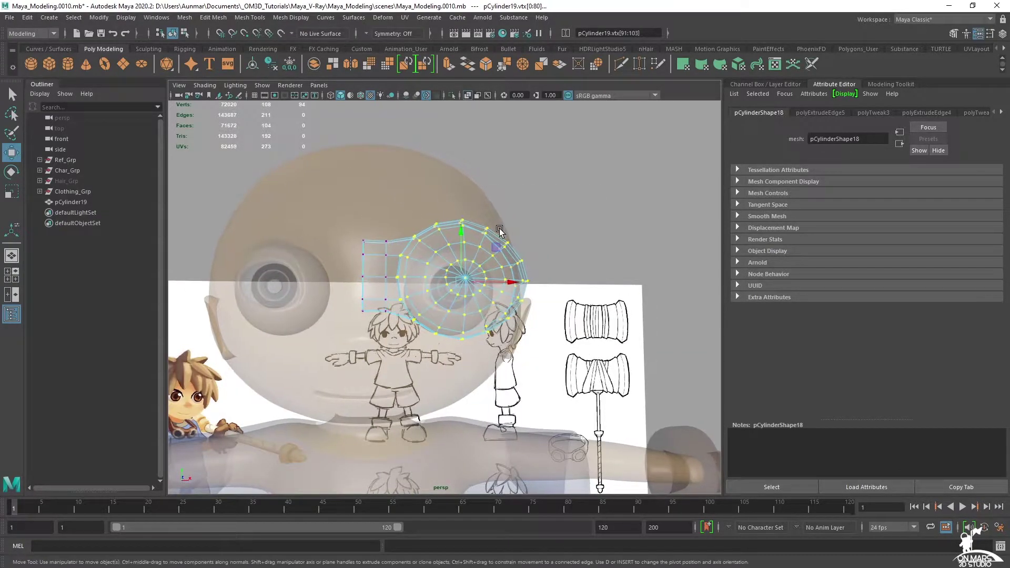
Scale the vertices of the eye disc and its rim without the bridge, and return to the Move tool.
key(r)
scroll(484, 277, up, 4)
alt+drag(484, 278, 355, 302)
key(alt+x)
key(w)
mouse_move(376, 297)
alt+mouse_down()
mouse_move(458, 266)
mouse_move(482, 218)
mouse_move(379, 243)
mouse_move(383, 353)
mouse_move(405, 237)
alt+mouse_up()
scroll(469, 217, up, 3)
key(alt+x)
key(alt+x)
key(alt+x)
shift+double_click(440, 225)
key(alt+x)
key(ctrl+z)
Reposition the outer rear-rim vertex so the rim follows the side of the head.
key(alt+x)
mouse_move(430, 225)
alt+mouse_down()
mouse_move(450, 248)
mouse_move(468, 238)
mouse_move(399, 203)
mouse_move(437, 200)
mouse_move(400, 215)
alt+mouse_up()
key(alt+x)
shift+click(396, 200)
drag(532, 275, 575, 269)
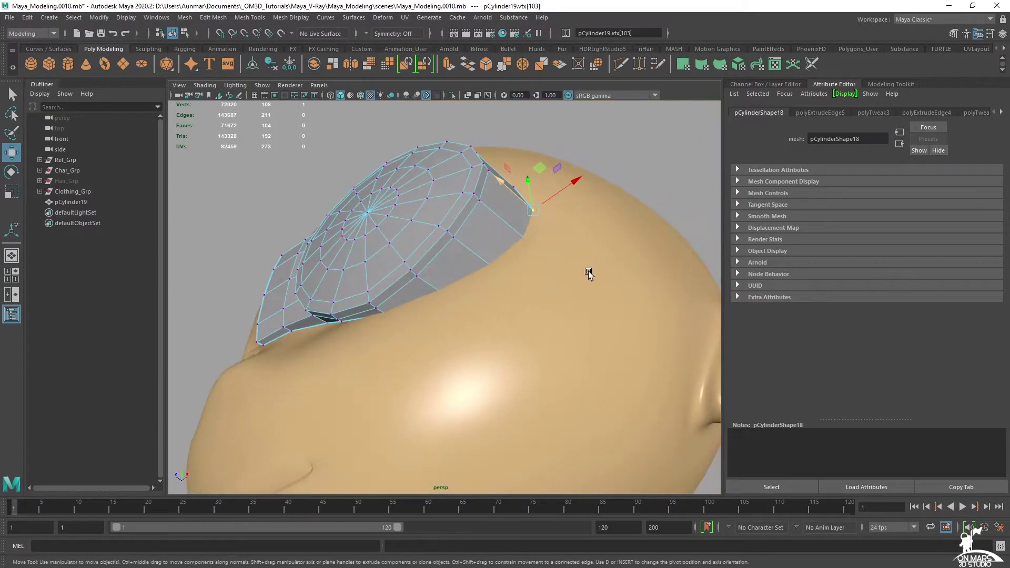
Select the group of outermost rear-rim vertices and extend them further back along the temple.
alt+drag(684, 252, 564, 260)
drag(657, 374, 501, 327)
drag(428, 282, 491, 264)
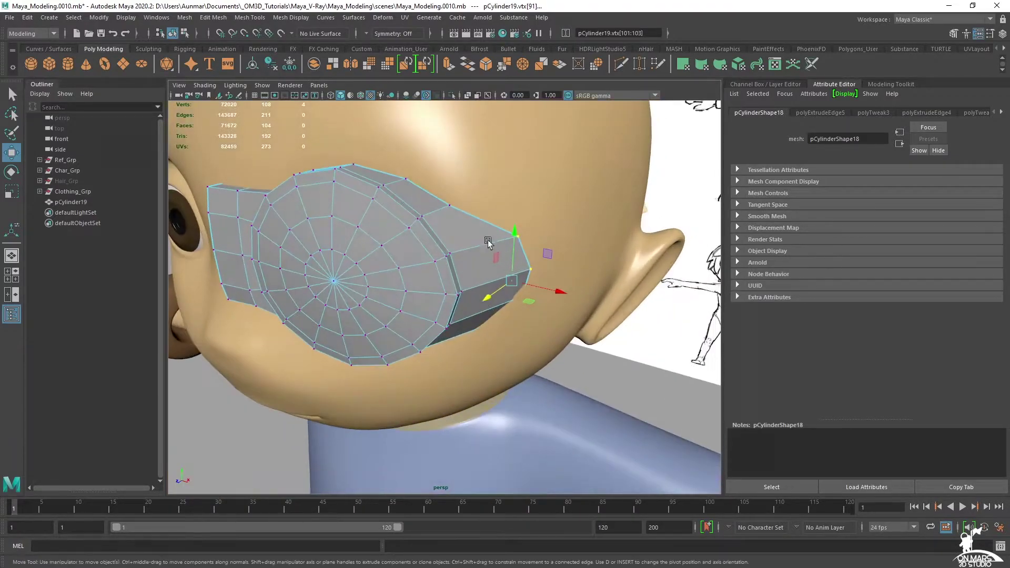
Adjust the upper rear-rim vertices one by one so the rim's top edge follows the forehead.
drag(427, 190, 411, 189)
alt+drag(427, 195, 456, 246)
key(q)
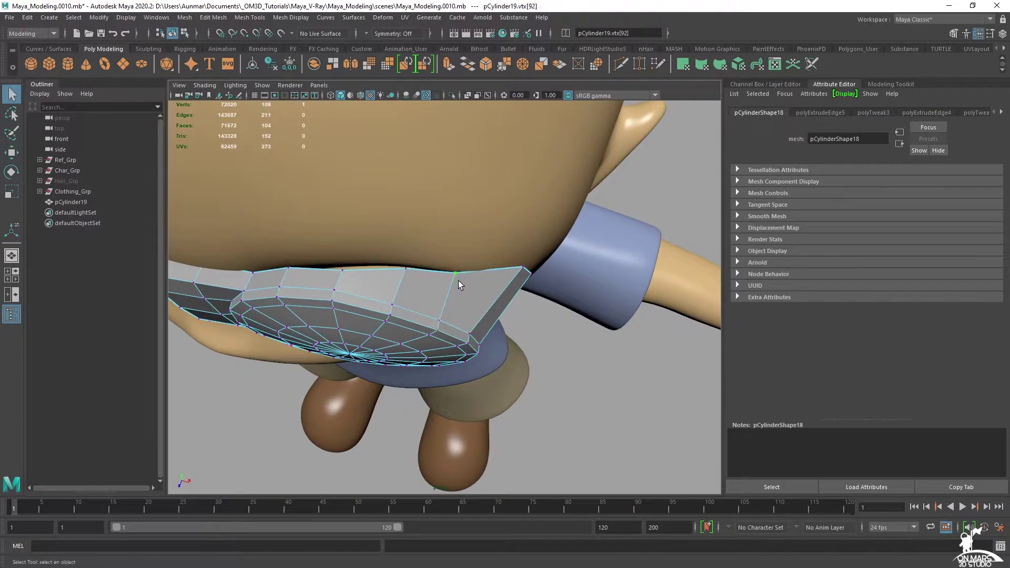
key(w)
drag(451, 296, 445, 309)
drag(340, 286, 421, 259)
key(alt+x)
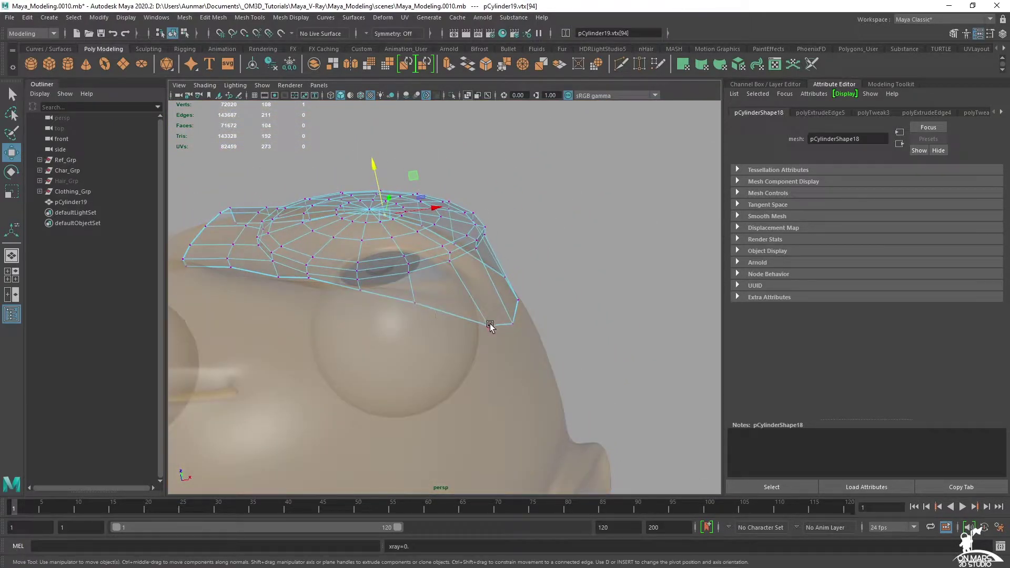
key(alt+x)
Move the lower outer rear-rim vertices to fit the curve of the cheek.
alt+drag(497, 333, 424, 273)
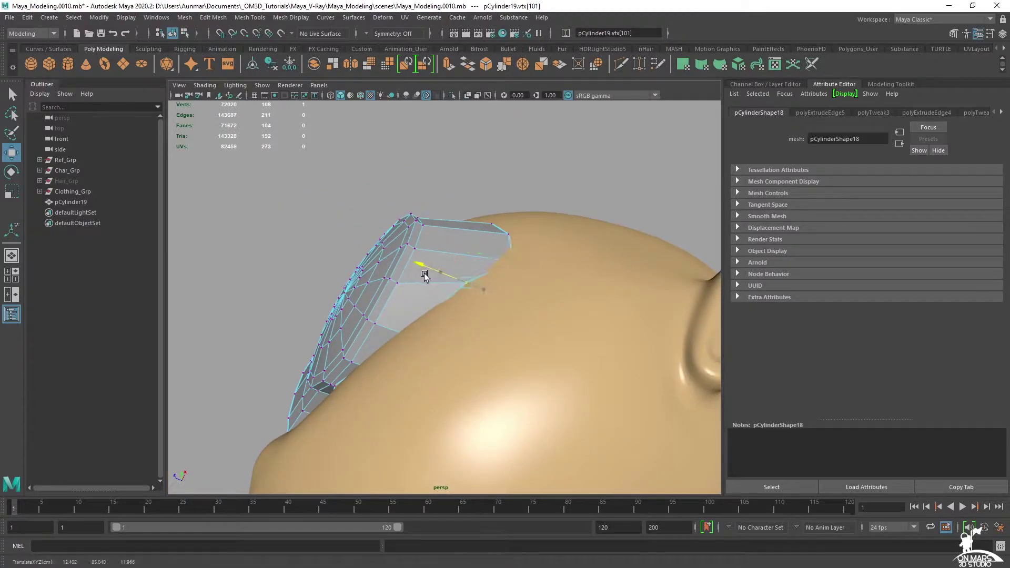
key(alt+x)
click(407, 338)
key(alt+x)
drag(383, 326, 520, 209)
Shift the upper outer rear-rim vertex up and outward to round the rim's outline.
alt+middle_drag(513, 205, 489, 284)
alt+right_drag(490, 283, 556, 282)
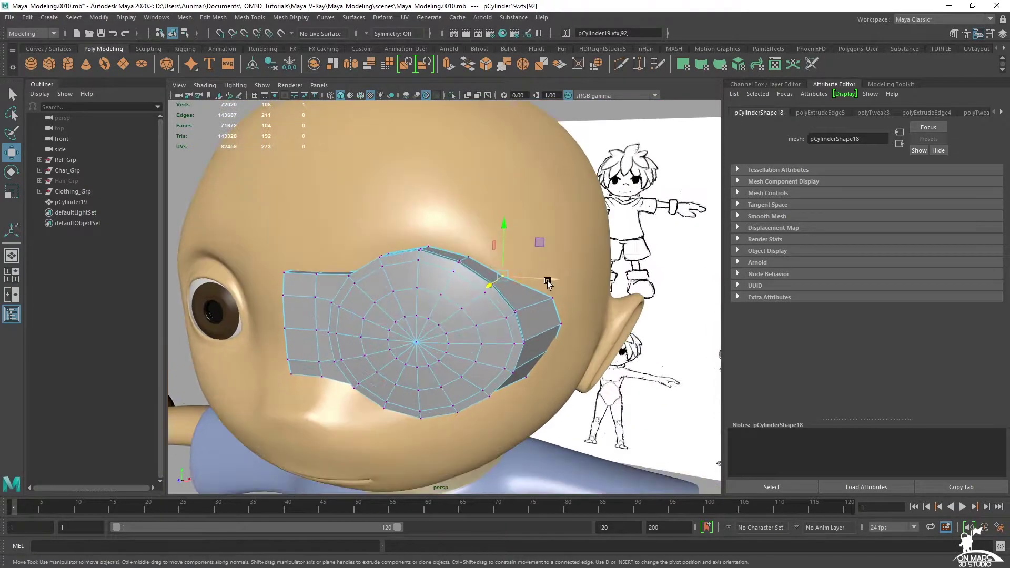
alt+drag(557, 282, 534, 274)
drag(544, 236, 546, 231)
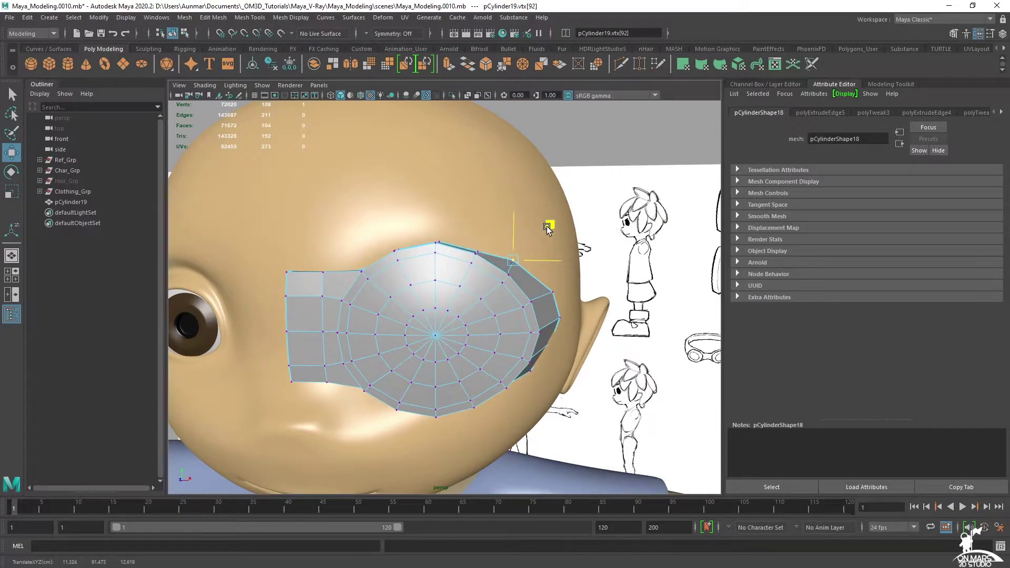
Select the row of rear vertices along the upper edge of the goggle rim and bridge.
alt+drag(492, 238, 515, 325)
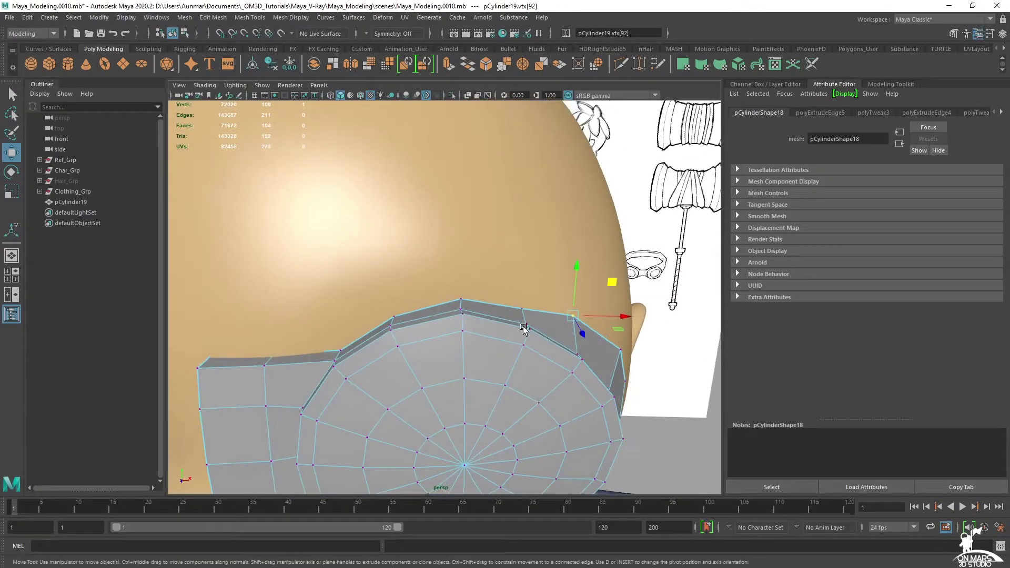
shift+click(396, 316)
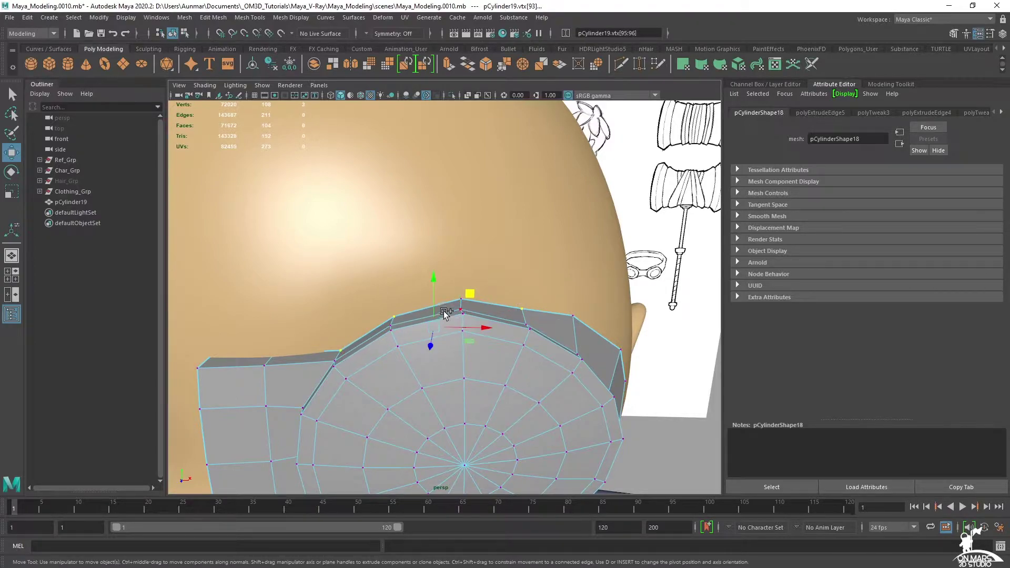
shift+click(454, 298)
alt+drag(319, 308, 296, 316)
alt+middle_drag(296, 317, 409, 291)
shift+click(375, 327)
alt+middle_drag(456, 321, 315, 276)
mouse_move(551, 272)
middle_down()
mouse_move(580, 268)
mouse_move(551, 270)
middle_up()
alt+drag(551, 270, 553, 277)
alt+right_drag(554, 277, 542, 273)
key(ctrl+z)
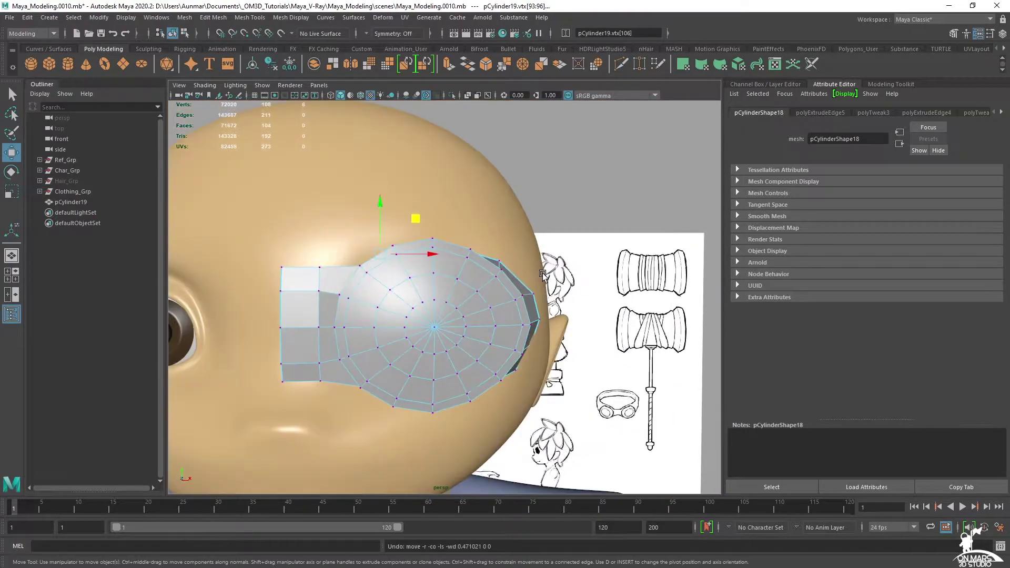
Raise the selected upper rear vertices above the front rim in the front view and nudge the upper outer one outward.
alt+drag(484, 263, 480, 266)
key(space)
key(space)
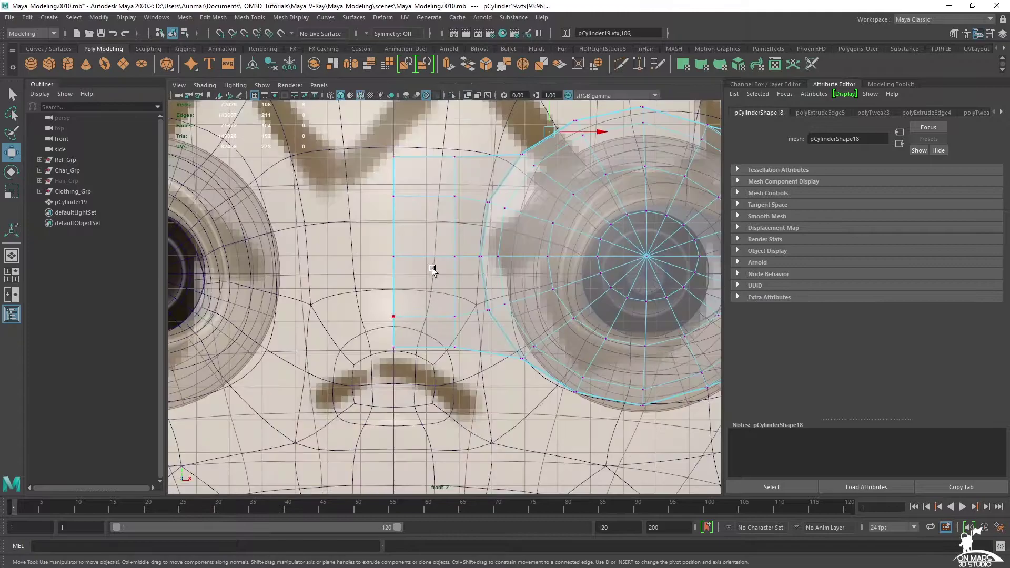
alt+middle_drag(591, 200, 498, 252)
key(alt+x)
scroll(505, 254, down, 2)
ctrl+middle_drag(618, 267, 627, 266)
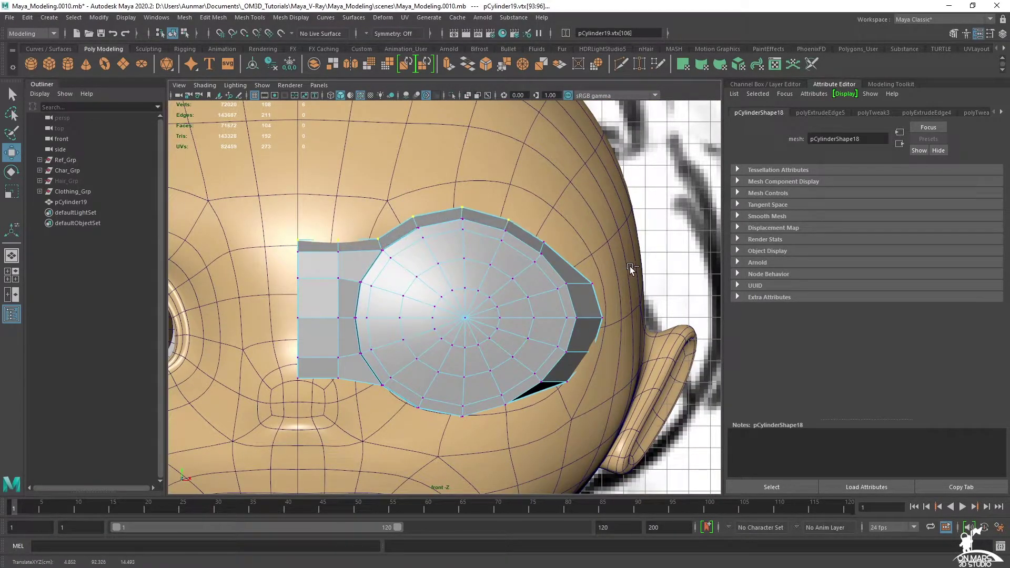
scroll(539, 238, up, 4)
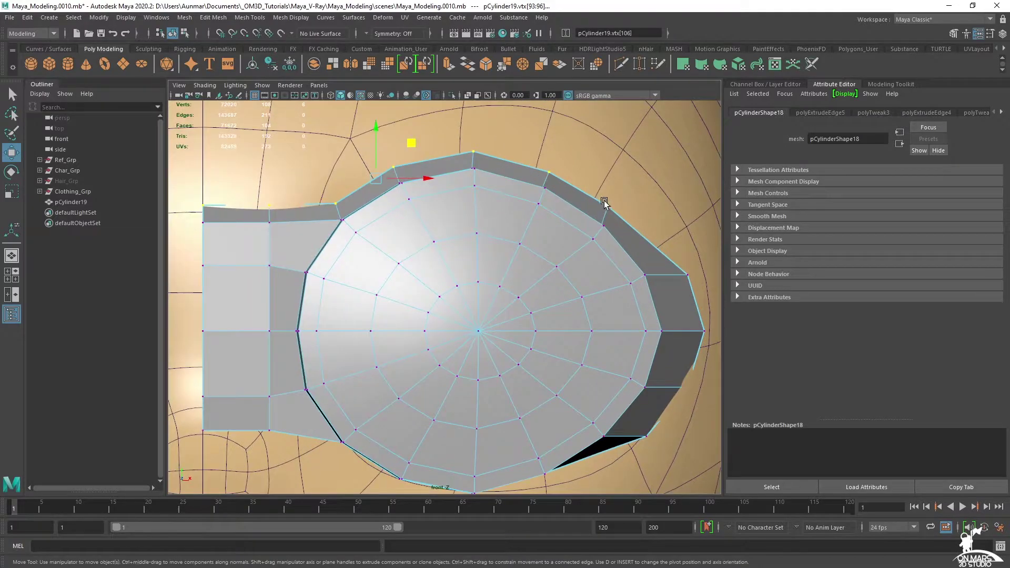
drag(643, 171, 650, 172)
Select the row of rear vertices along the lower edge of the bridge and rim, using X-ray display in the perspective view.
alt+middle_drag(560, 361, 528, 171)
key(alt+x)
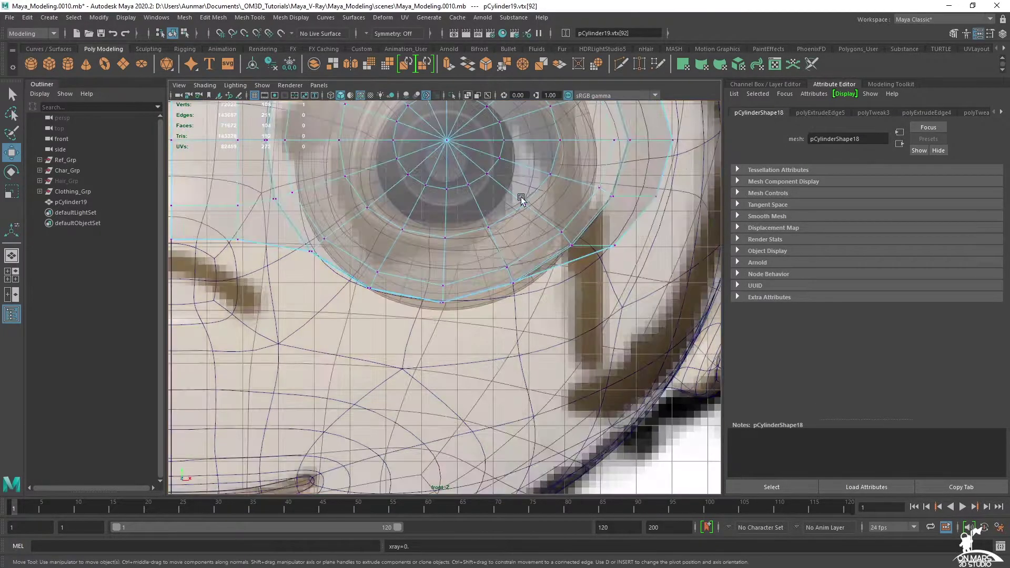
key(space)
key(space)
alt+drag(565, 273, 521, 162)
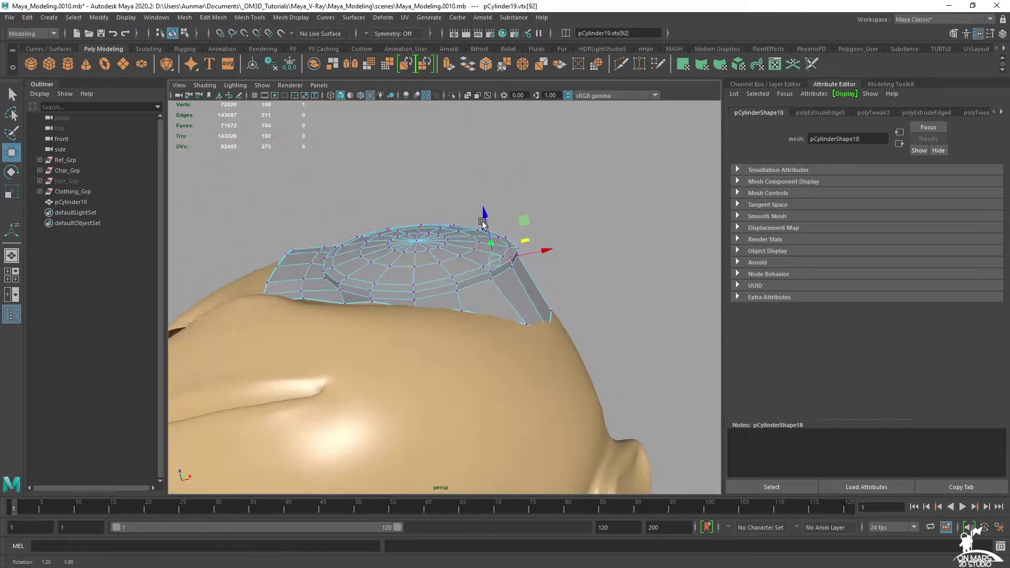
click(463, 315)
alt+drag(326, 292, 334, 332)
key(alt+x)
scroll(284, 300, up, 3)
shift+double_click(255, 301)
click(249, 301)
shift+click(300, 303)
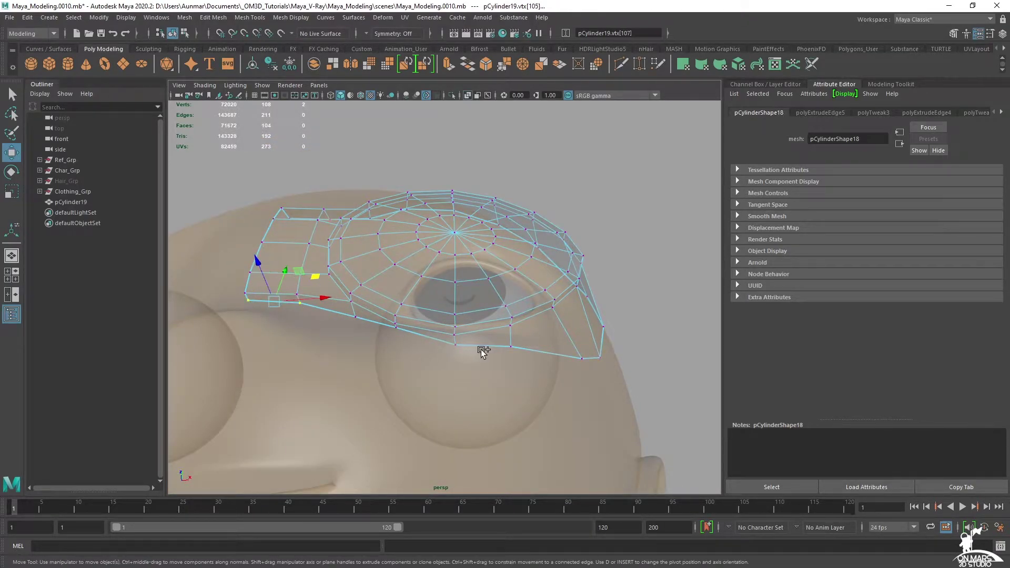
key(ctrl+z)
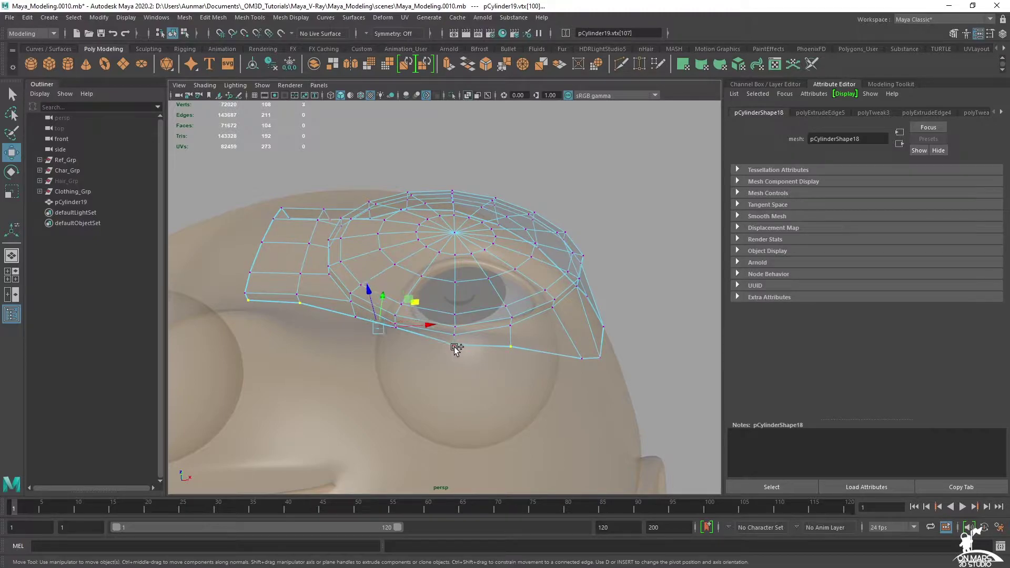
Lower the selected rear vertices slightly below the front rim in the shaded front view.
key(space)
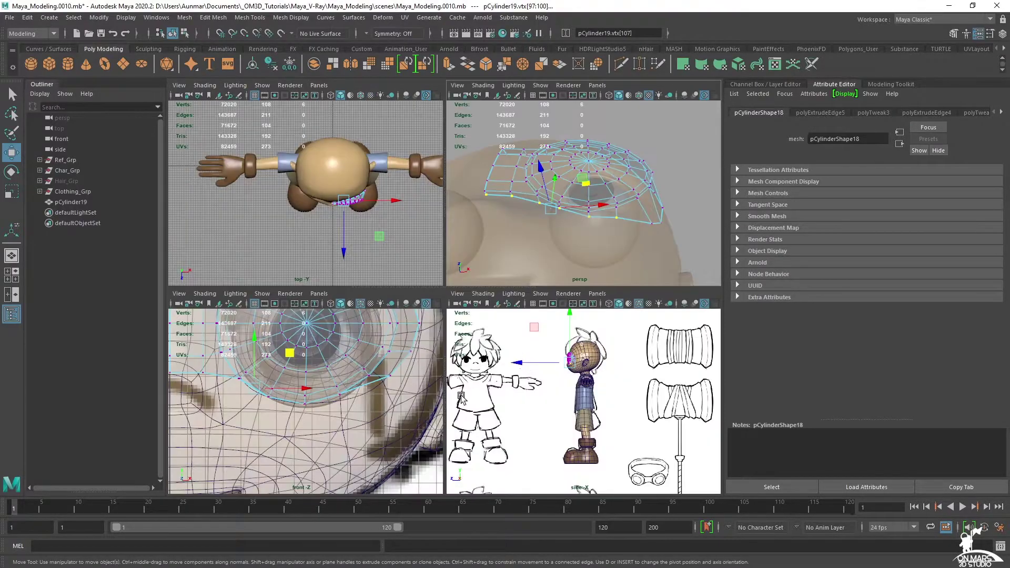
key(space)
key(5)
alt+middle_drag(421, 352, 478, 310)
ctrl+middle_drag(589, 297, 604, 295)
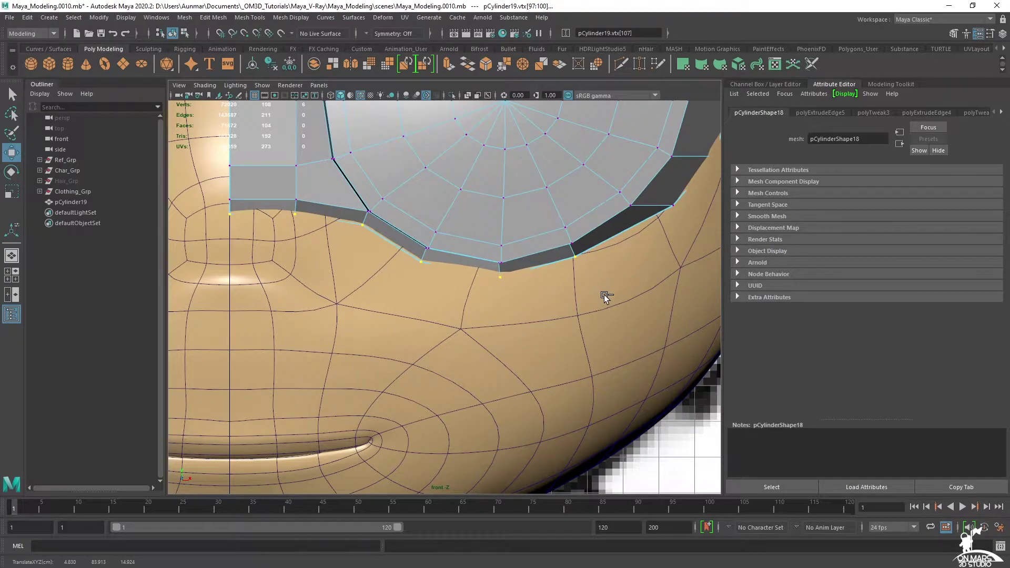
Reposition the lower outer rear-rim vertices one by one in the front view to round the rim's outline.
alt+middle_drag(666, 210, 576, 237)
scroll(577, 237, up, 1)
ctrl+shift+drag(604, 225, 587, 239)
alt+middle_drag(599, 231, 522, 328)
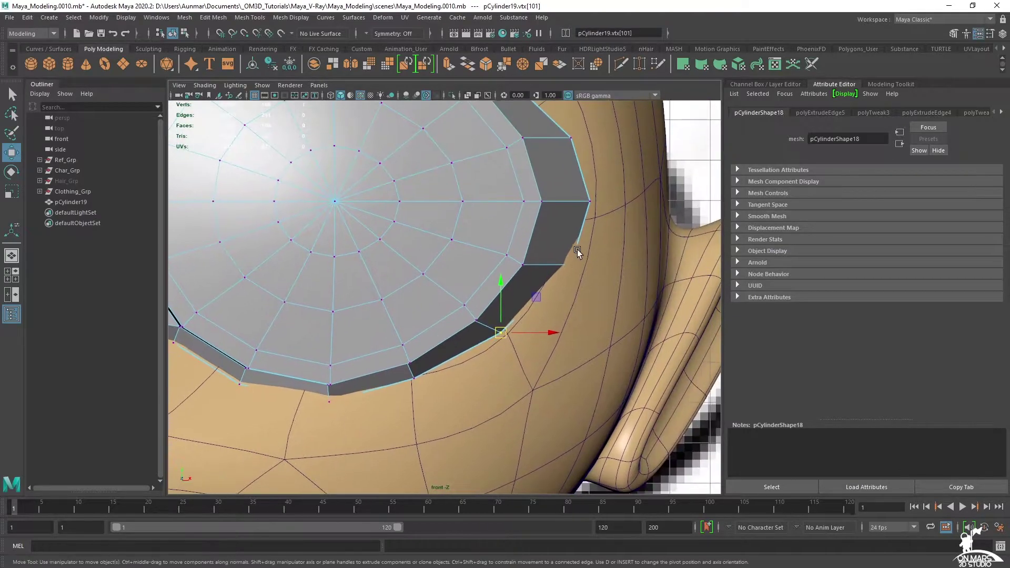
mouse_move(569, 270)
ctrl+shift+mouse_down()
mouse_move(554, 286)
mouse_move(570, 262)
ctrl+shift+mouse_up()
alt+middle_drag(549, 260, 512, 341)
scroll(497, 202, down, 5)
alt+middle_drag(485, 239, 544, 232)
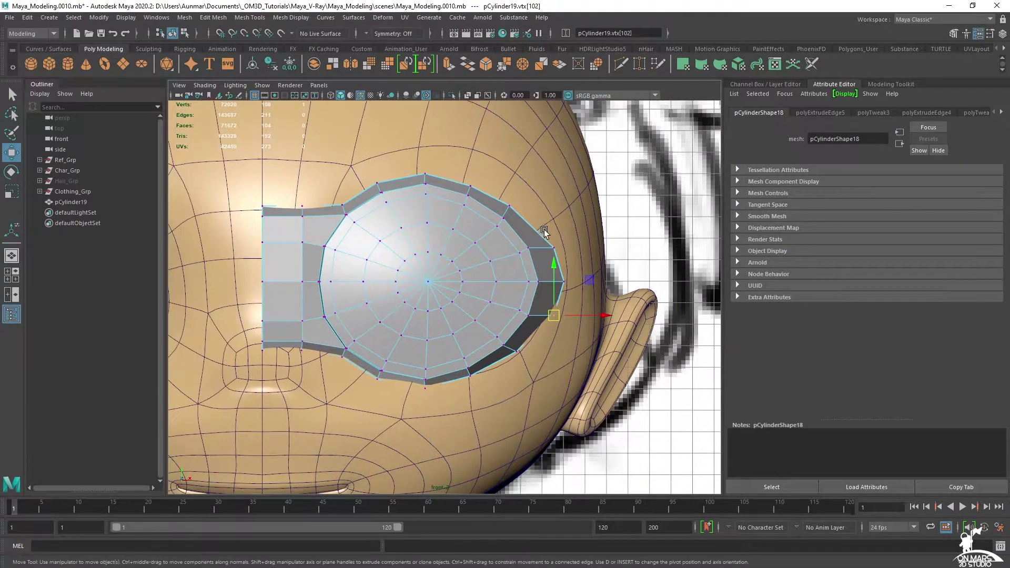
Adjust the rear-rim vertex just outward of the top centre in the front view and check the fit from the side.
key(space)
key(space)
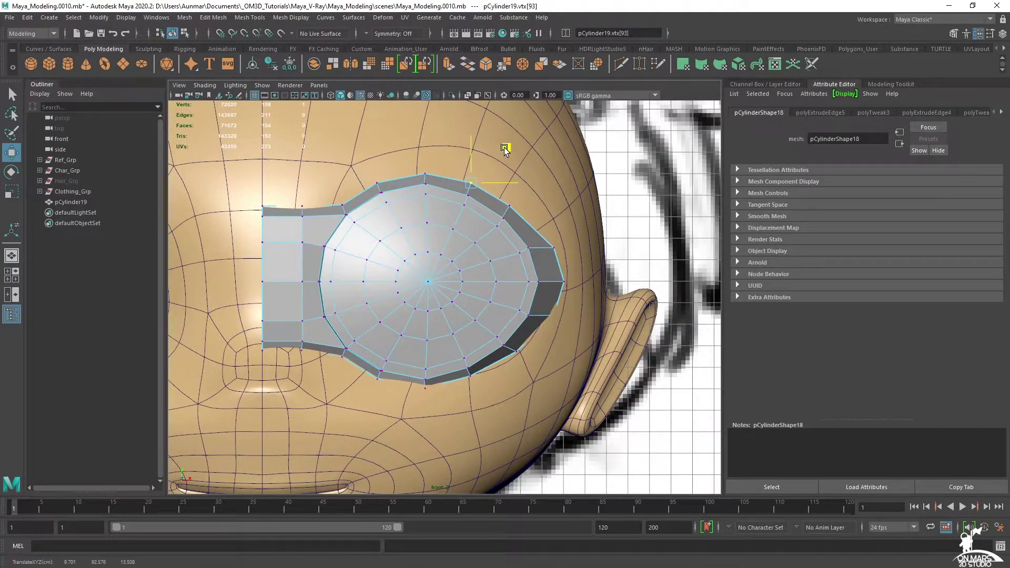
key(space)
key(space)
key(alt+x)
alt+drag(594, 219, 544, 251)
alt+right_drag(544, 251, 519, 286)
mouse_move(519, 286)
alt+mouse_down()
mouse_move(630, 343)
mouse_move(523, 322)
mouse_move(597, 280)
mouse_move(444, 271)
mouse_move(387, 250)
mouse_move(428, 235)
mouse_move(423, 286)
alt+mouse_up()
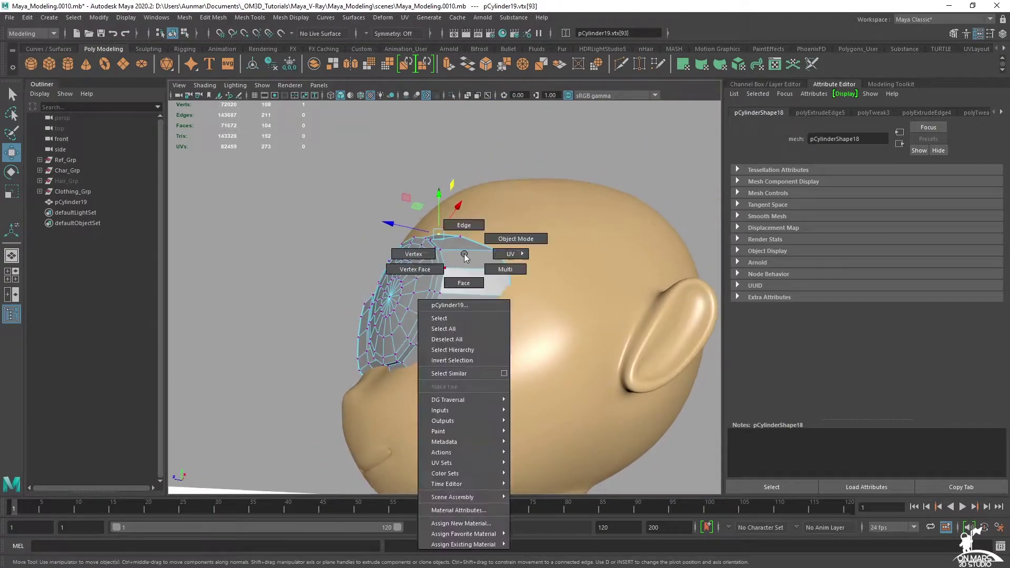
Move the outer rear-rim vertex beside the temple forward along the side of the head.
right_drag(464, 254, 516, 202)
alt+drag(516, 202, 442, 267)
right_drag(442, 268, 446, 232)
mouse_move(463, 250)
alt+mouse_down()
mouse_move(448, 283)
mouse_move(472, 236)
alt+mouse_up()
alt+drag(535, 266, 481, 279)
right_drag(429, 268, 384, 269)
alt+right_drag(400, 277, 500, 318)
key(alt+x)
key(alt+x)
drag(520, 299, 454, 283)
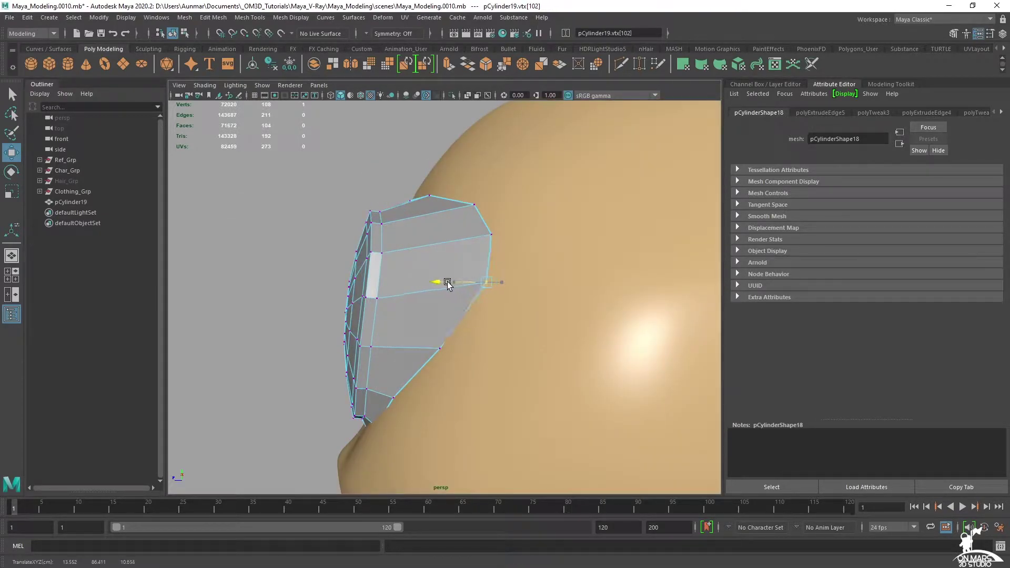
Try to extrude the outer rear-rim edges back along the head towards the ear as a strap.
right_drag(459, 245, 461, 222)
key(q)
double_click(466, 286)
alt+drag(469, 265, 499, 279)
key(w)
alt+right_drag(499, 280, 475, 273)
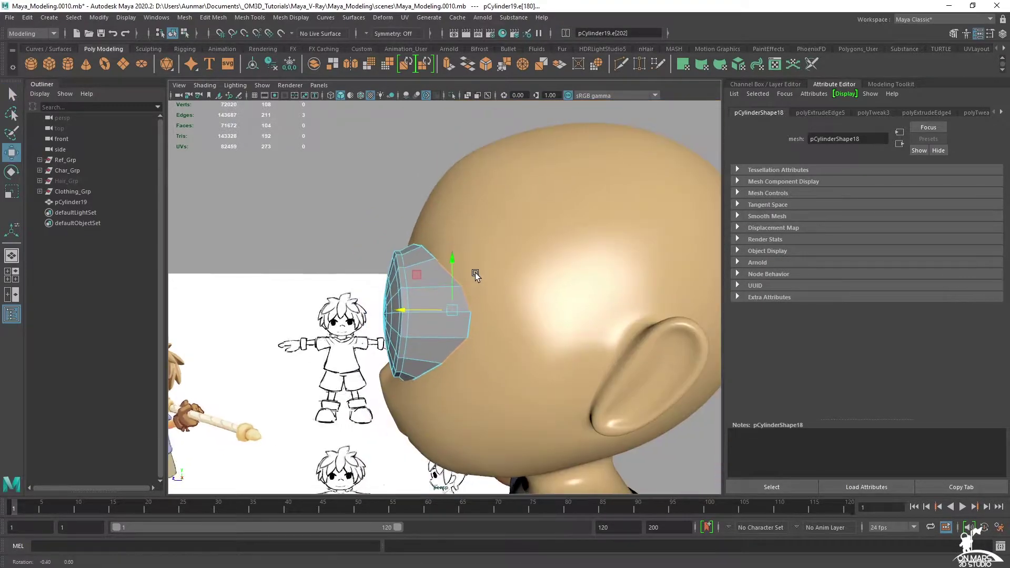
shift+click(465, 330)
alt+drag(465, 332, 459, 373)
alt+middle_drag(473, 327, 416, 308)
alt+drag(417, 309, 370, 322)
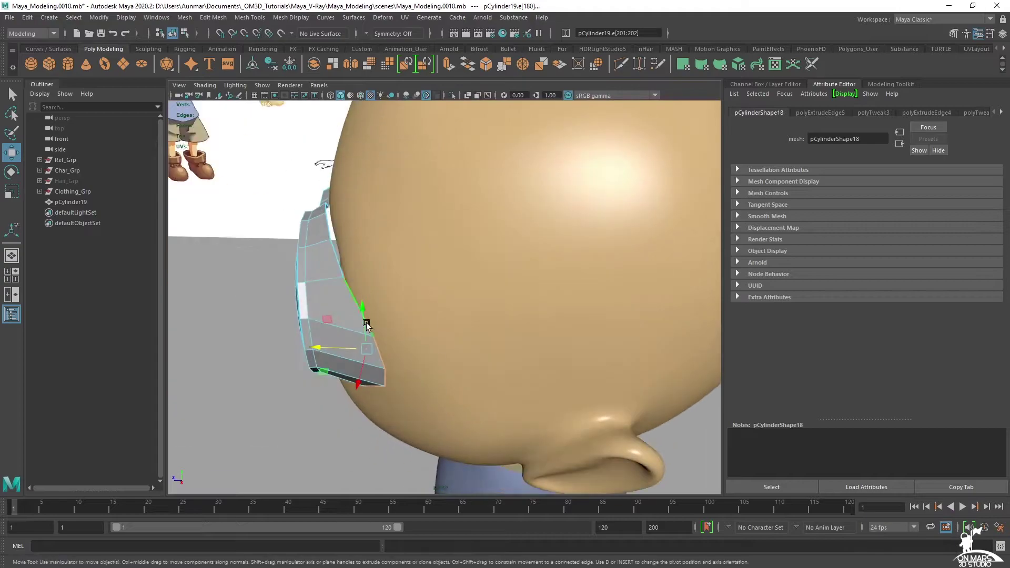
shift+drag(321, 366, 560, 430)
alt+middle_drag(591, 407, 527, 362)
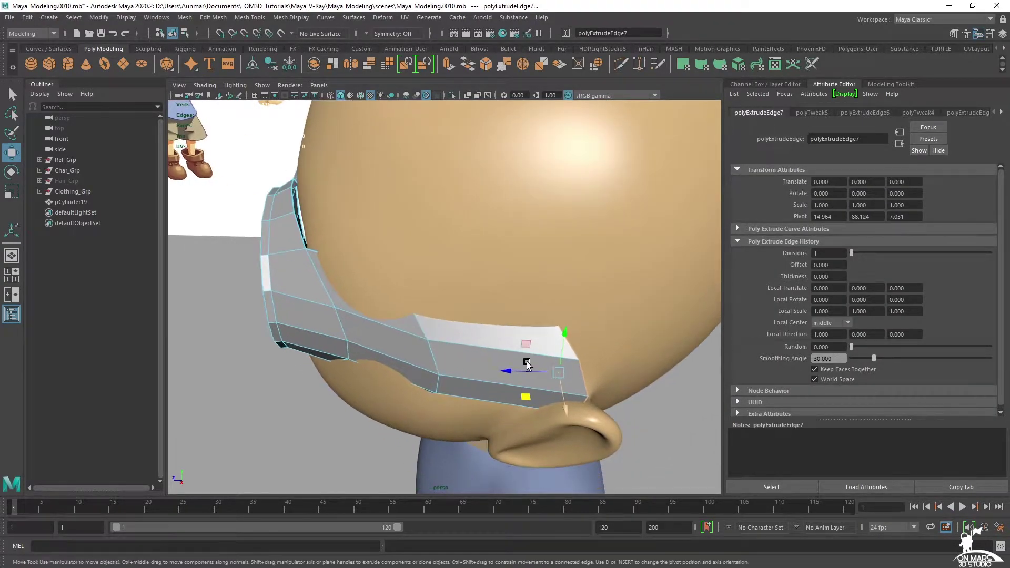
shift+drag(529, 402, 384, 267)
key(ctrl+z)
key(ctrl+z)
key(ctrl+z)
key(ctrl+z)
key(ctrl+z)
Return the goggle mesh to object mode and view the head from the side.
right_drag(384, 267, 466, 220)
key(q)
alt+drag(457, 236, 550, 232)
scroll(496, 242, down, 2)
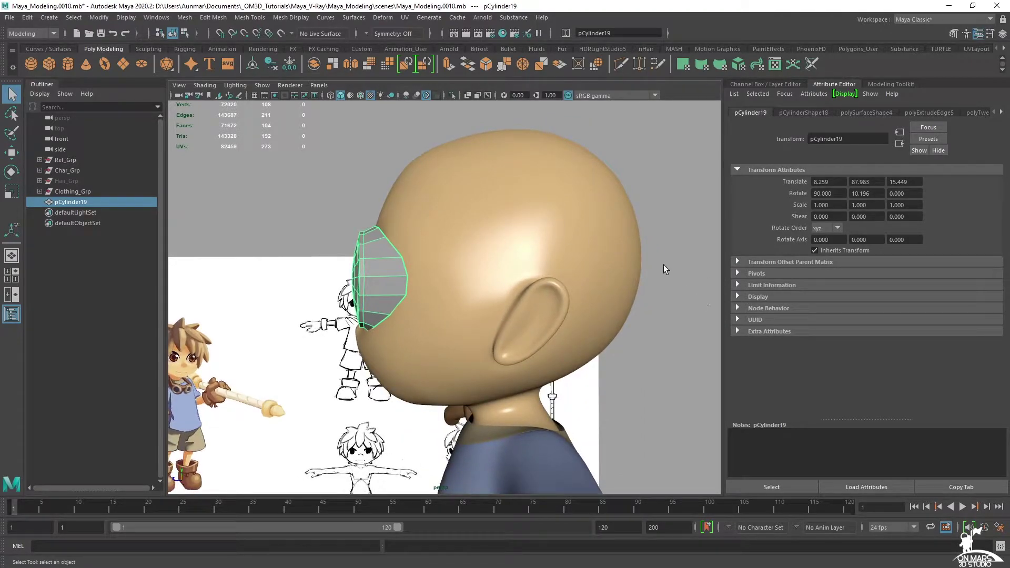
alt+right_drag(664, 264, 657, 262)
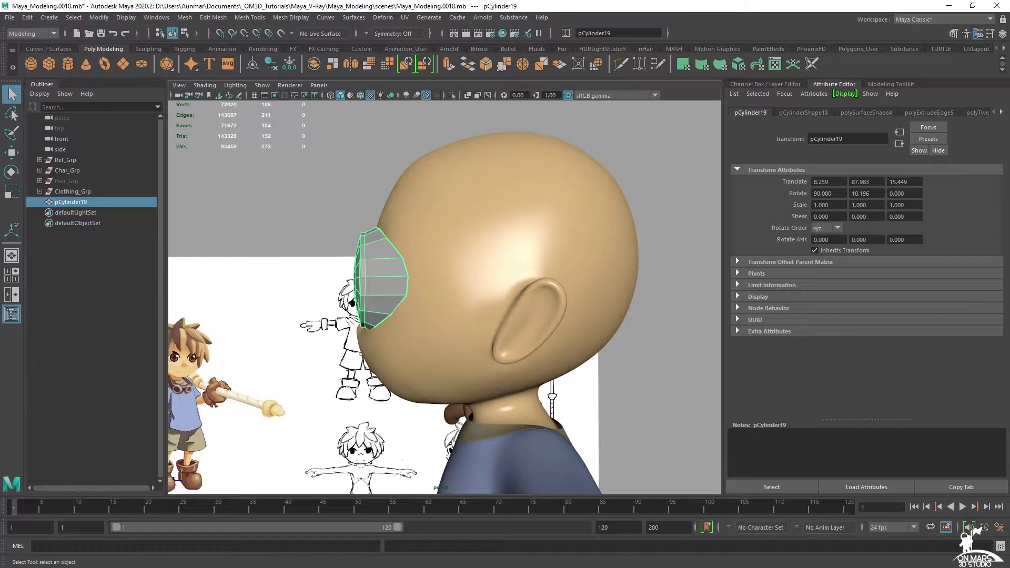
mouse_move(551, 333)
alt+mouse_down()
mouse_move(431, 282)
mouse_move(502, 255)
alt+mouse_up()
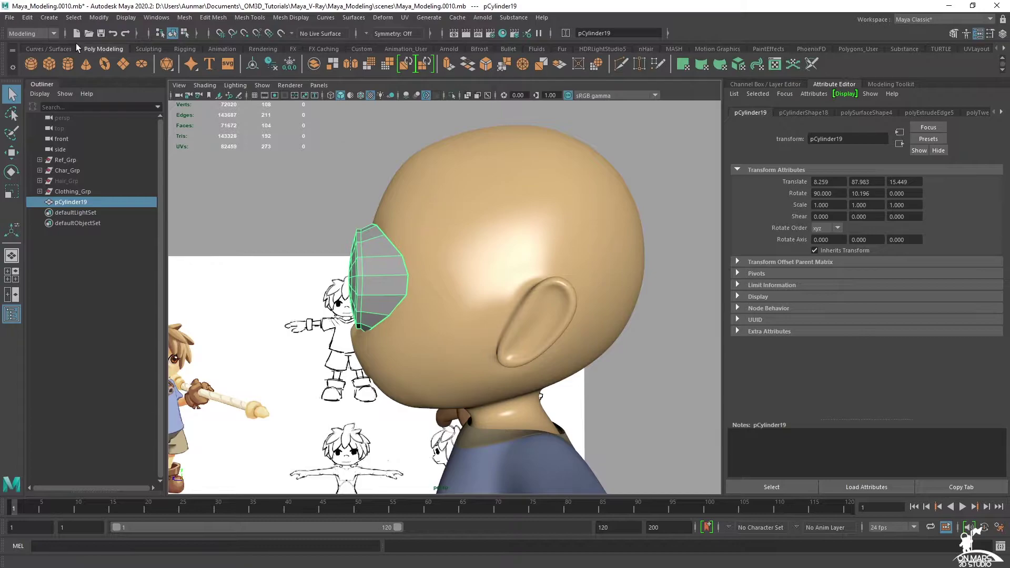
Add the CV Curve Tool to the Poly Modeling shelf.
click(53, 18)
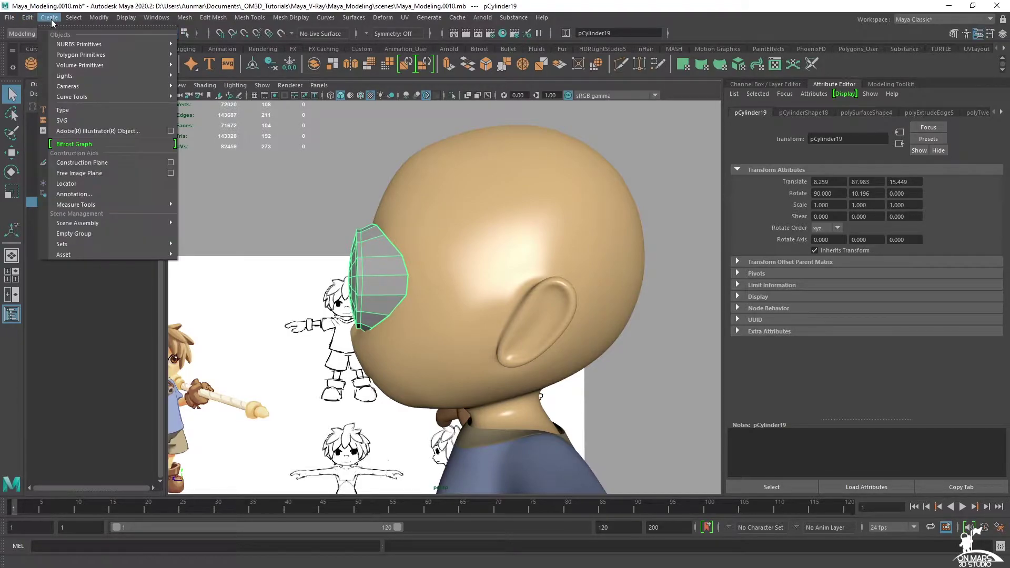
mouse_move(84, 55)
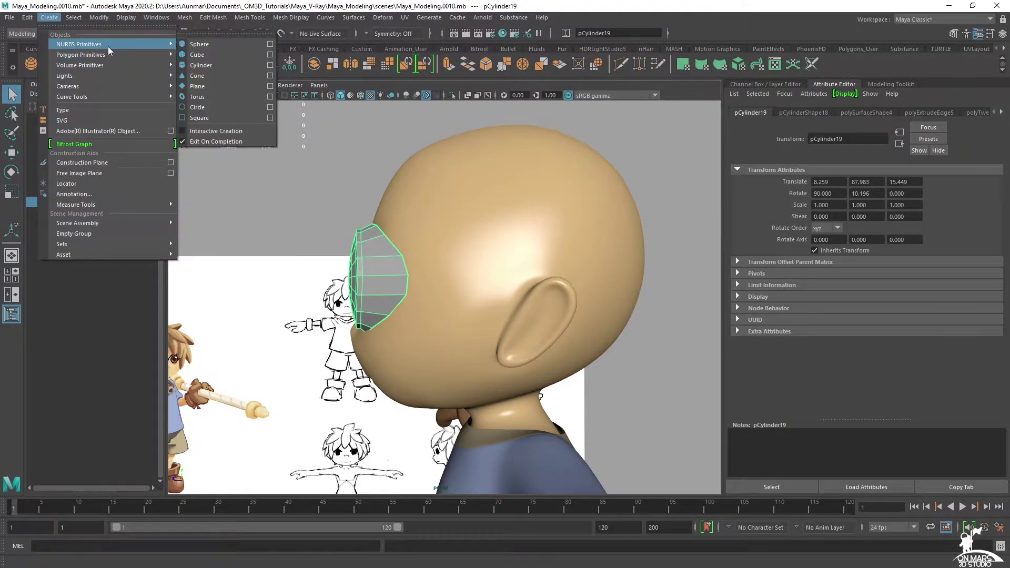
mouse_move(97, 93)
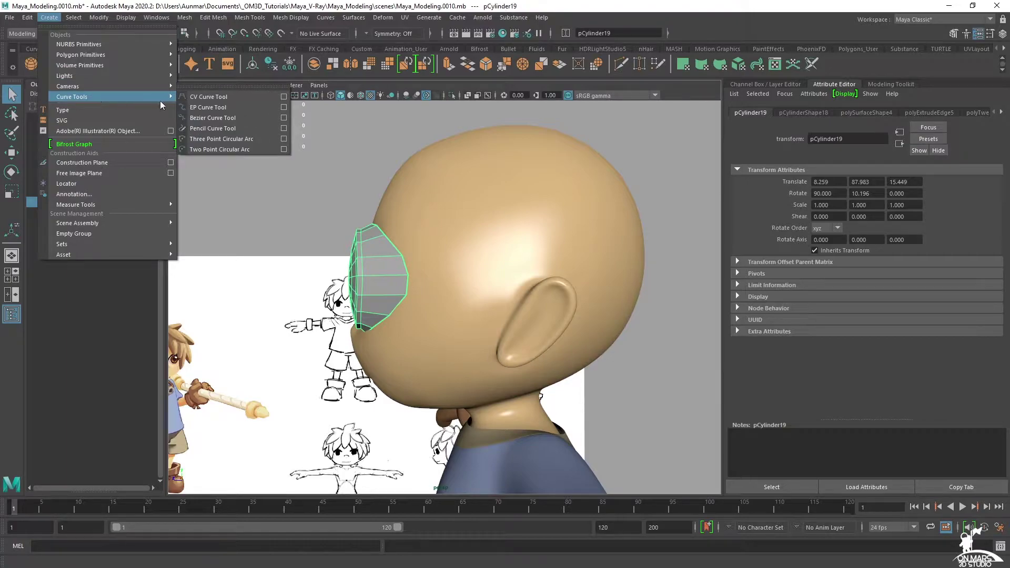
ctrl+shift+click(208, 98)
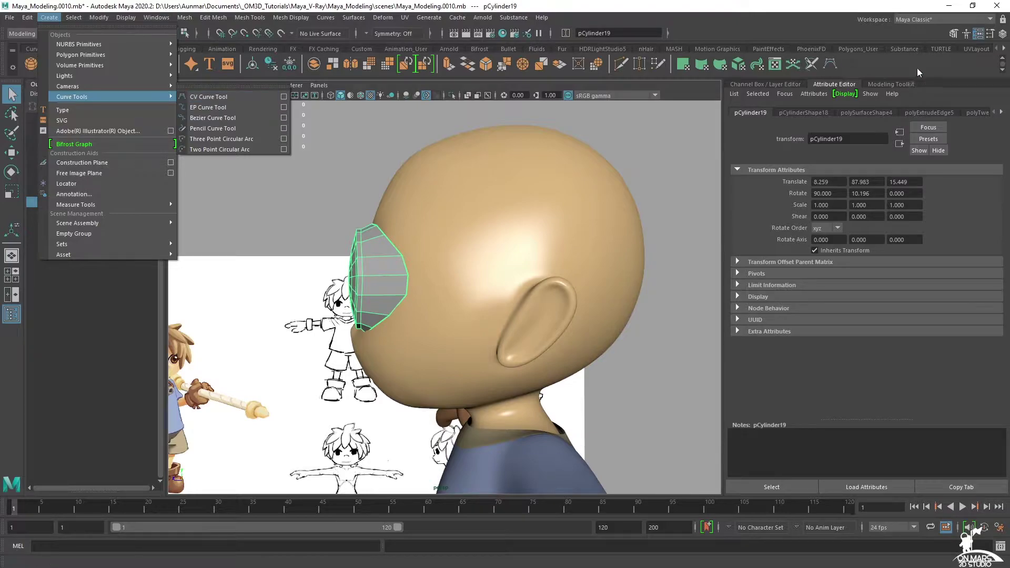
key(Escape)
key(Escape)
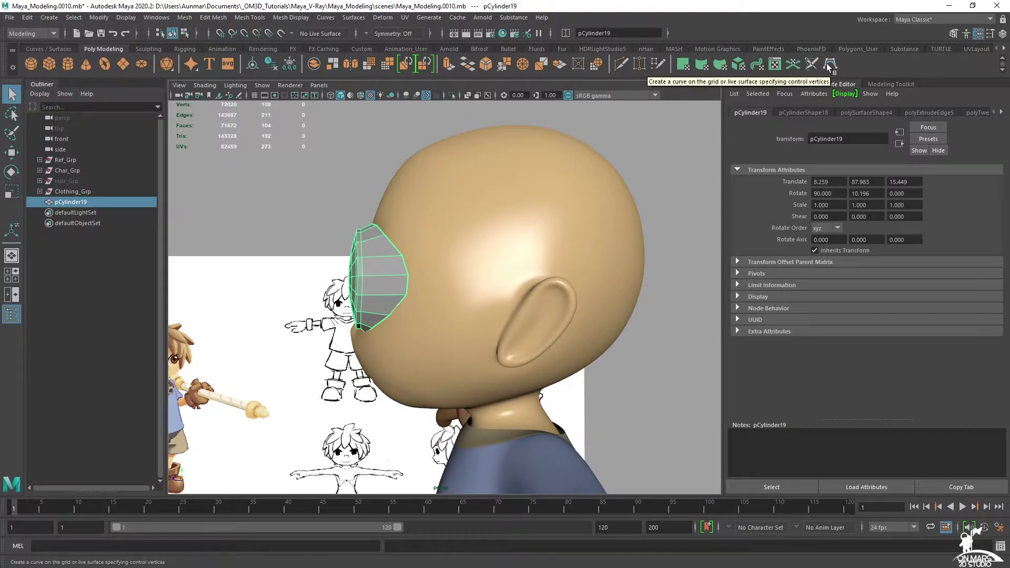
Add the mesh Separate command to the shelf as an example and delete its shortcut.
click(156, 18)
click(185, 17)
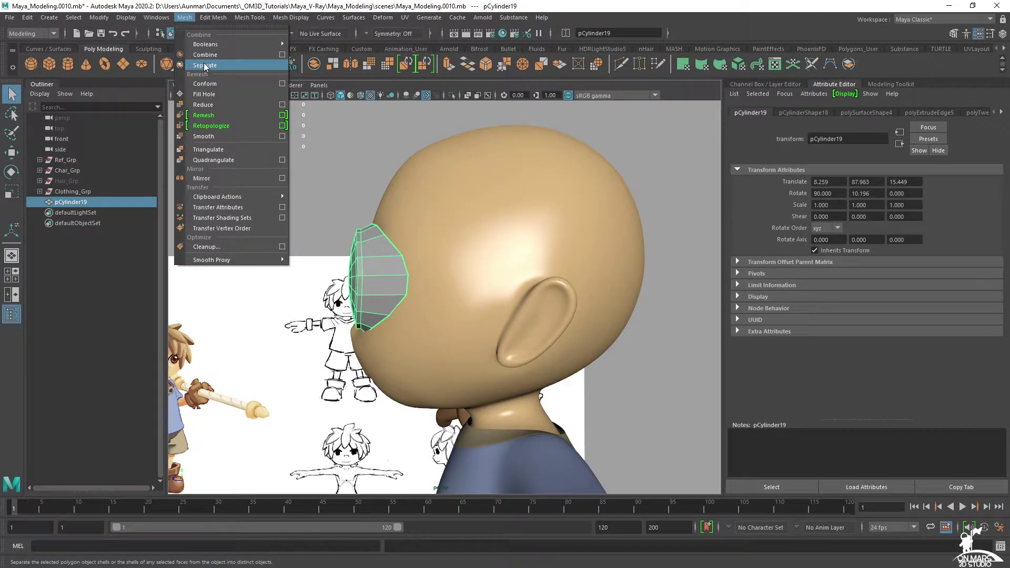
click(887, 65)
right_click(851, 64)
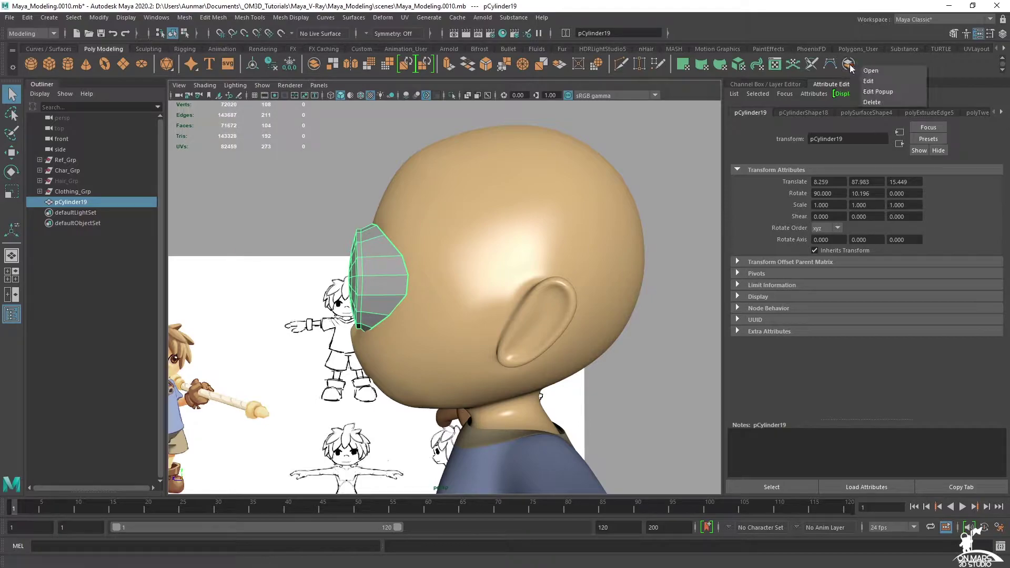
click(881, 102)
Reorder the shelf so the CV Curve Tool shortcut sits directly after the SVG tool.
middle_drag(833, 65, 850, 64)
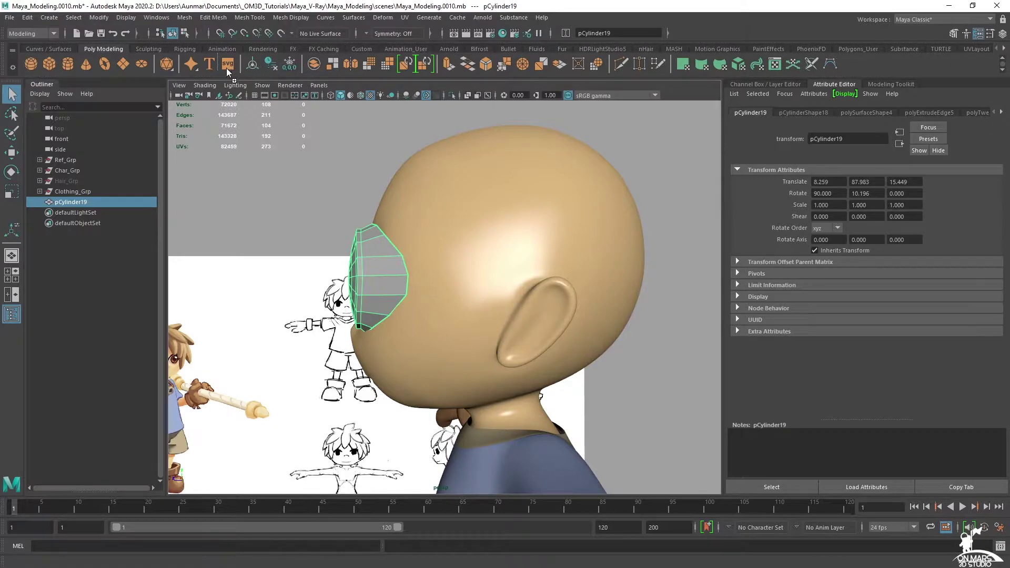
middle_drag(236, 69, 240, 68)
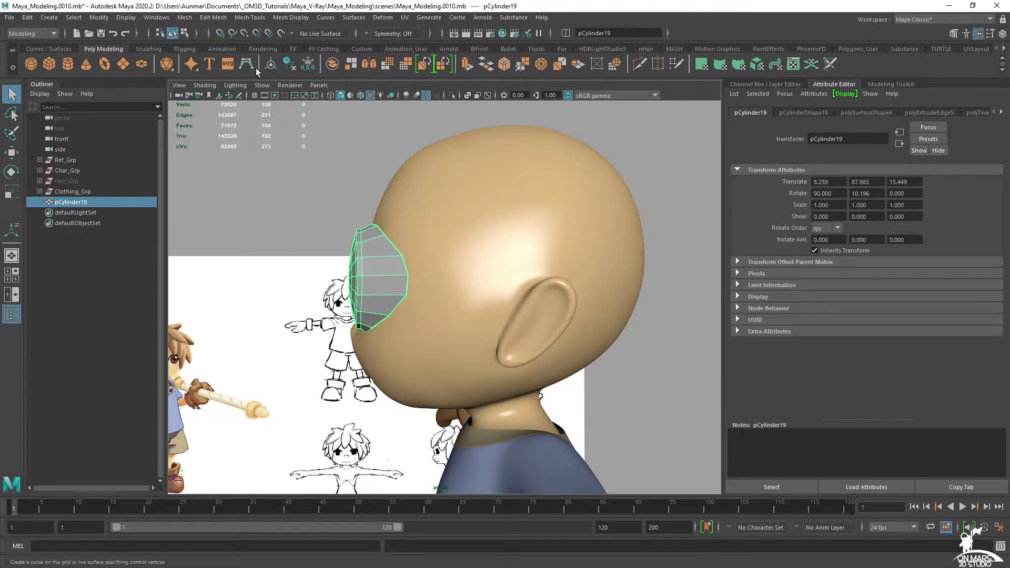
Select the character's head mesh and orbit around its side and back.
alt+drag(437, 204, 390, 193)
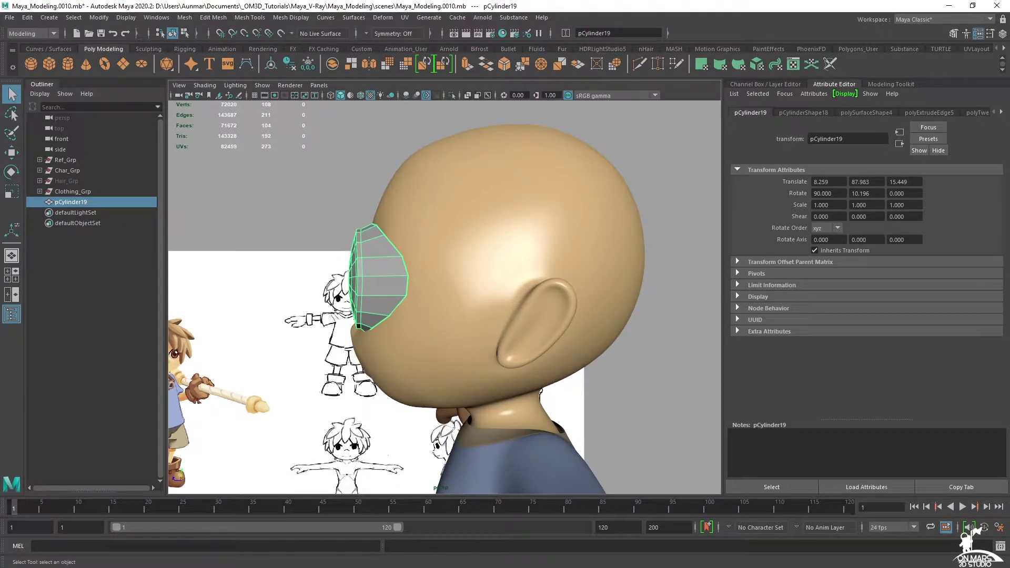
alt+drag(384, 156, 355, 152)
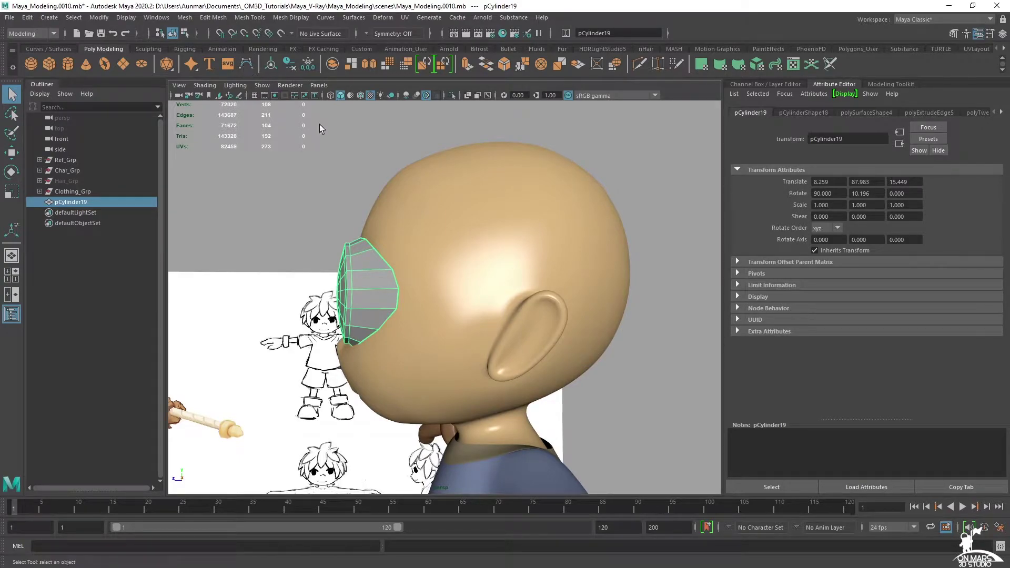
alt+drag(416, 192, 433, 195)
click(445, 206)
alt+drag(423, 299, 467, 277)
alt+drag(566, 261, 539, 266)
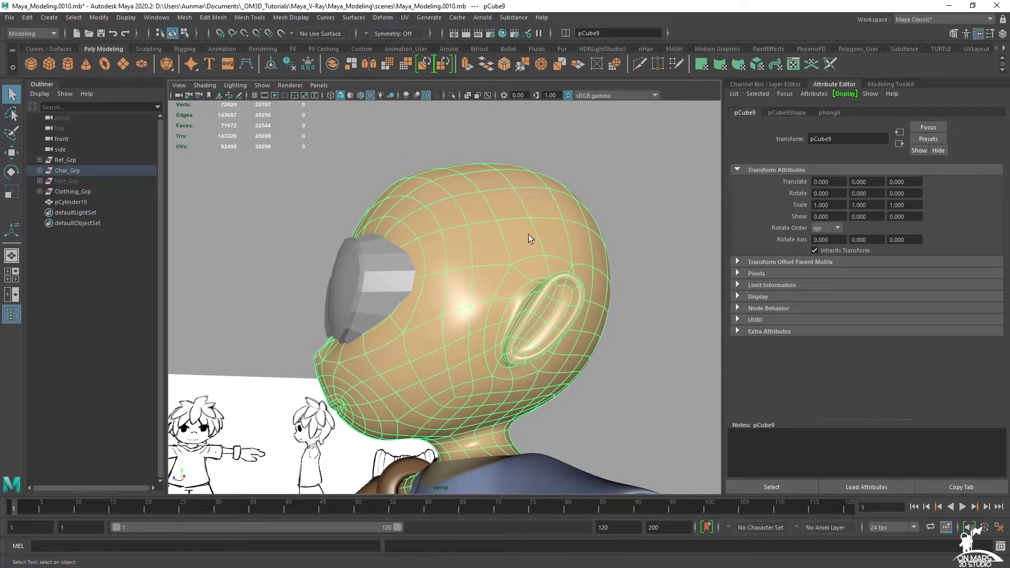
Make the head mesh live, display wireframe on shaded and start a CV curve at the goggle half's outer rim.
click(282, 33)
alt+drag(457, 223, 452, 211)
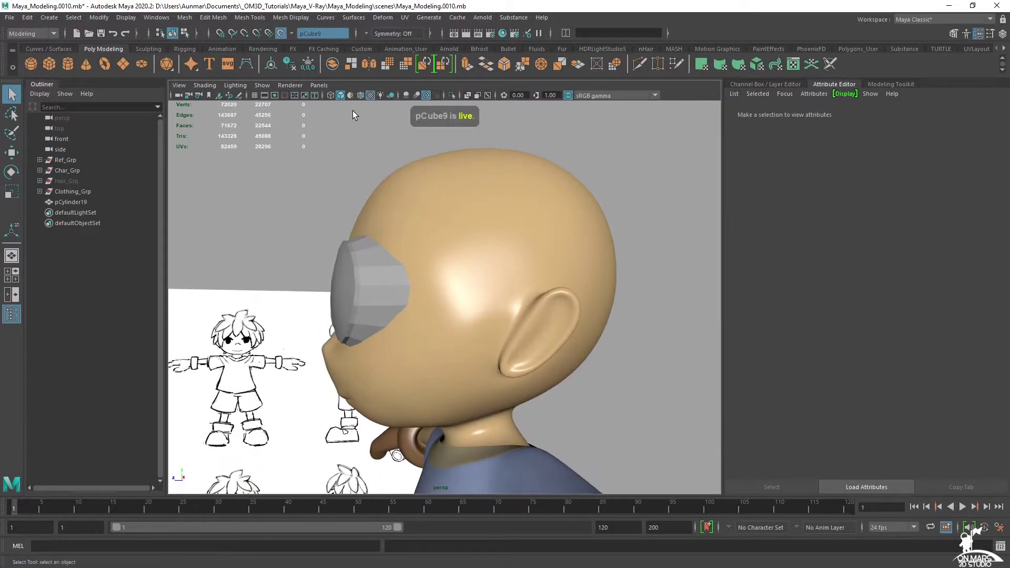
click(246, 64)
scroll(451, 269, up, 2)
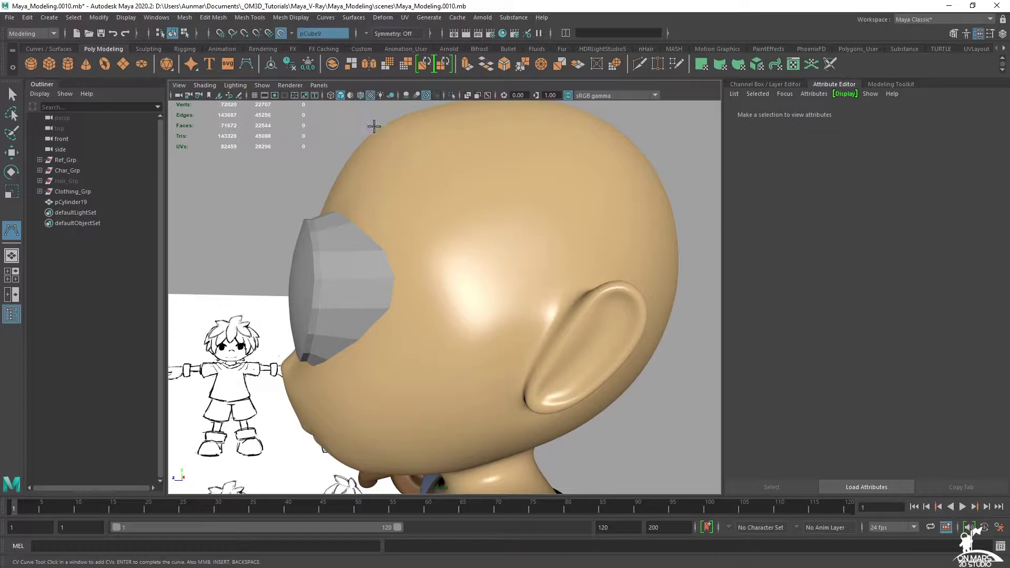
scroll(405, 247, up, 2)
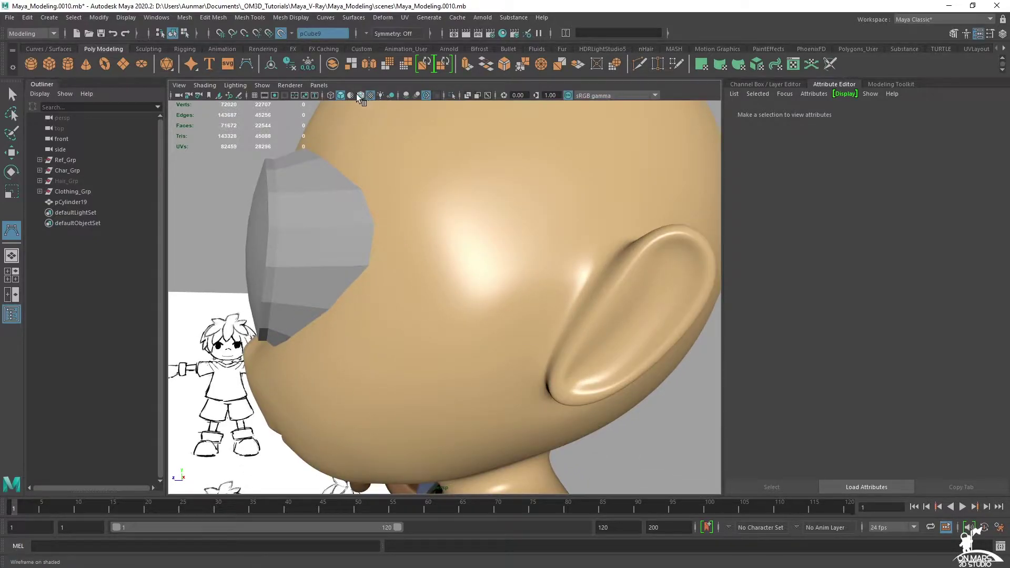
click(360, 95)
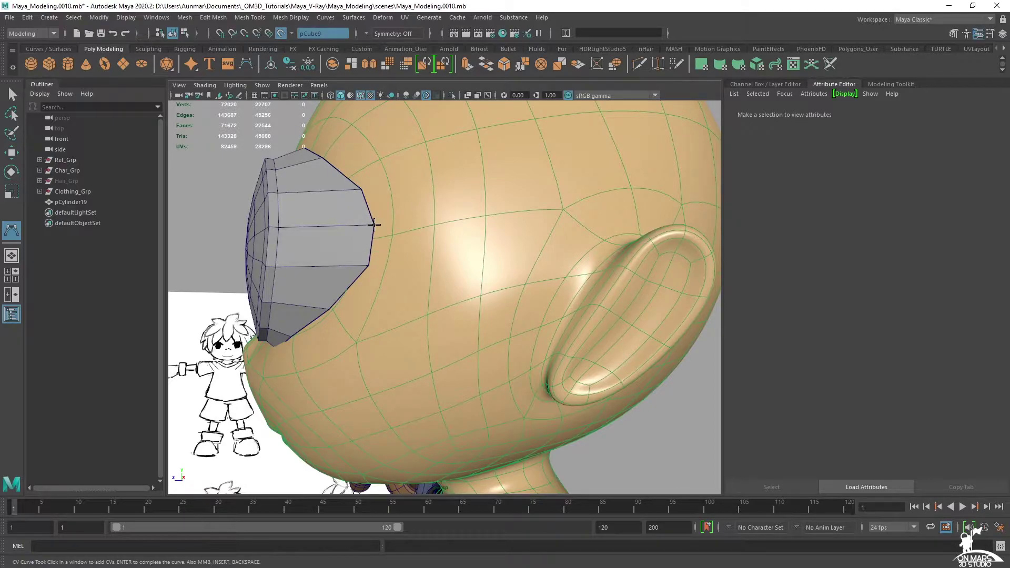
alt+drag(408, 231, 404, 162)
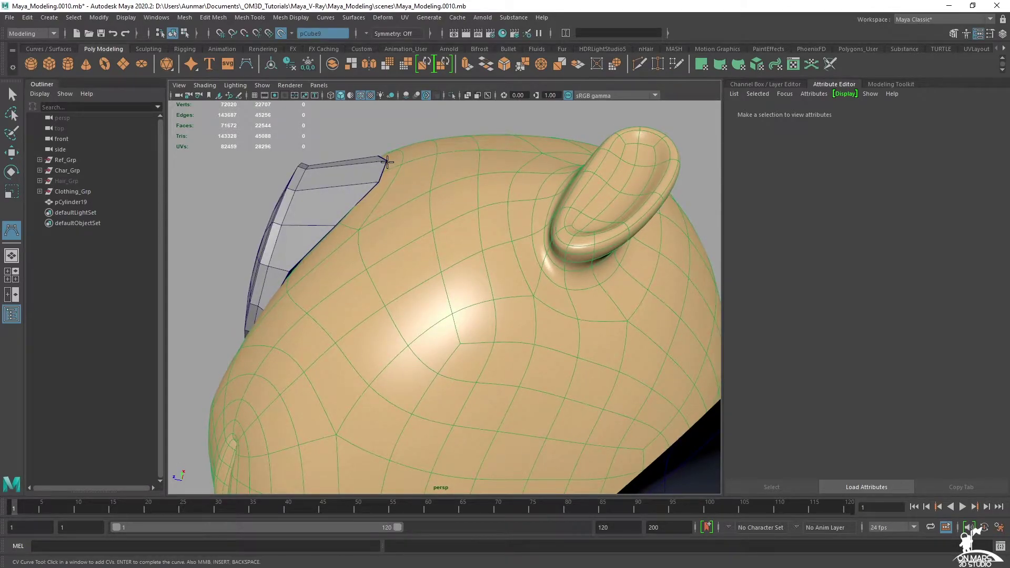
click(387, 163)
alt+drag(467, 176, 547, 218)
click(480, 225)
click(508, 196)
click(601, 205)
alt+drag(674, 283, 464, 257)
key(BackSpace)
key(BackSpace)
key(BackSpace)
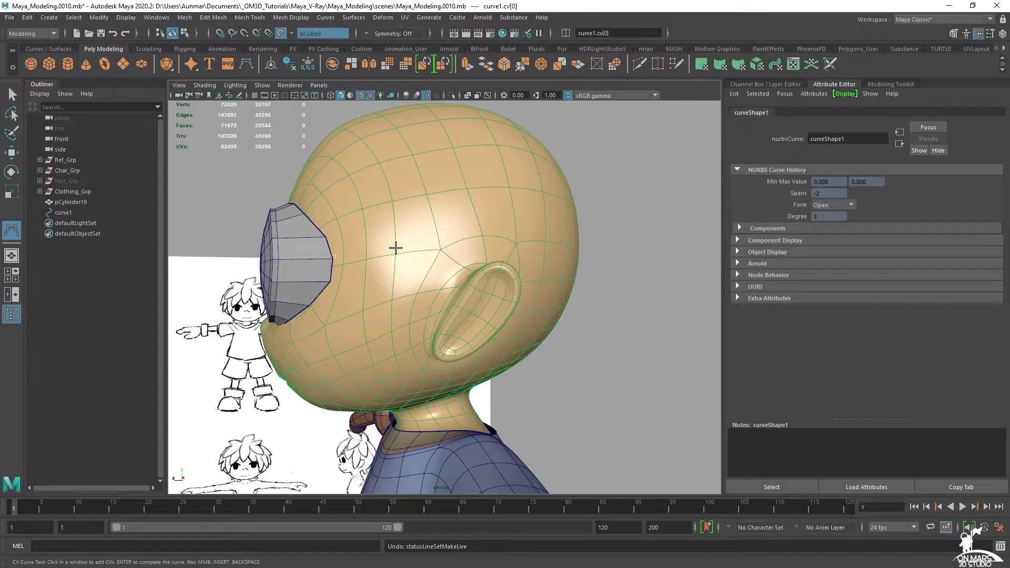
Continue the CV curve across the side of the head, above the ear and onto the back.
click(395, 247)
click(479, 239)
mouse_move(479, 239)
alt+mouse_down()
mouse_move(463, 242)
mouse_move(487, 225)
alt+mouse_up()
click(477, 224)
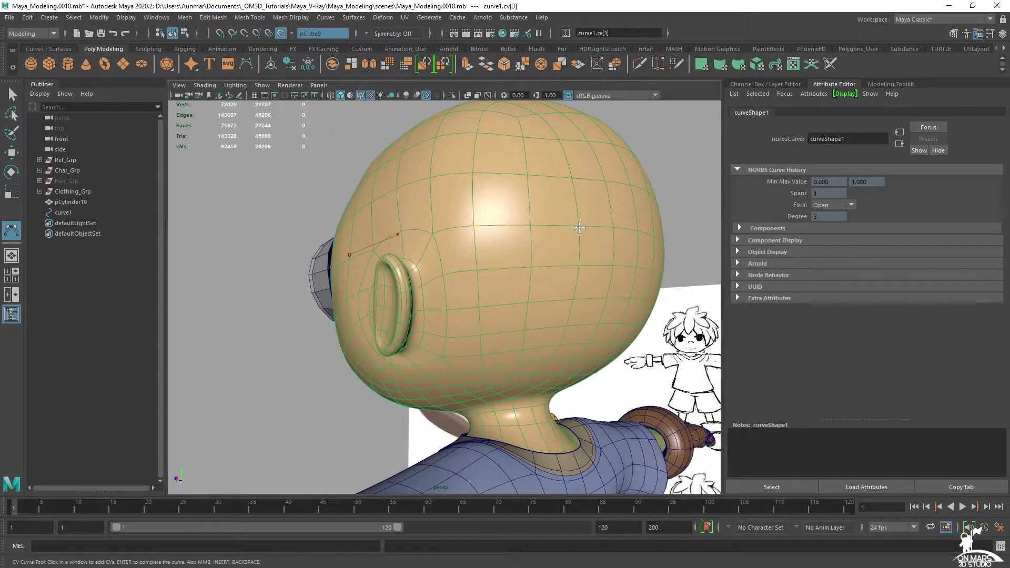
alt+drag(582, 227, 530, 231)
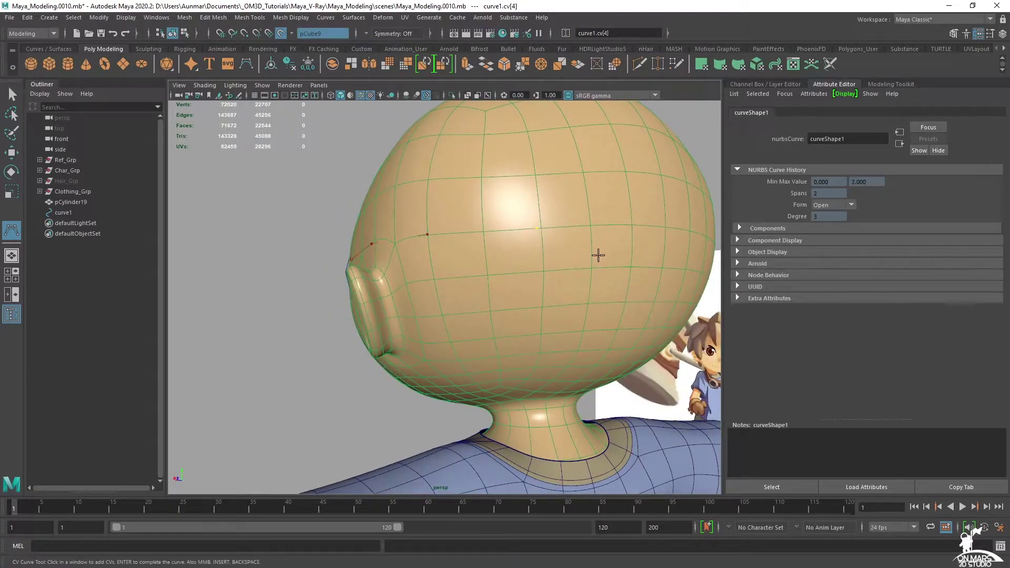
alt+drag(620, 250, 573, 234)
click(575, 221)
alt+drag(410, 235, 456, 243)
key(ctrl+z)
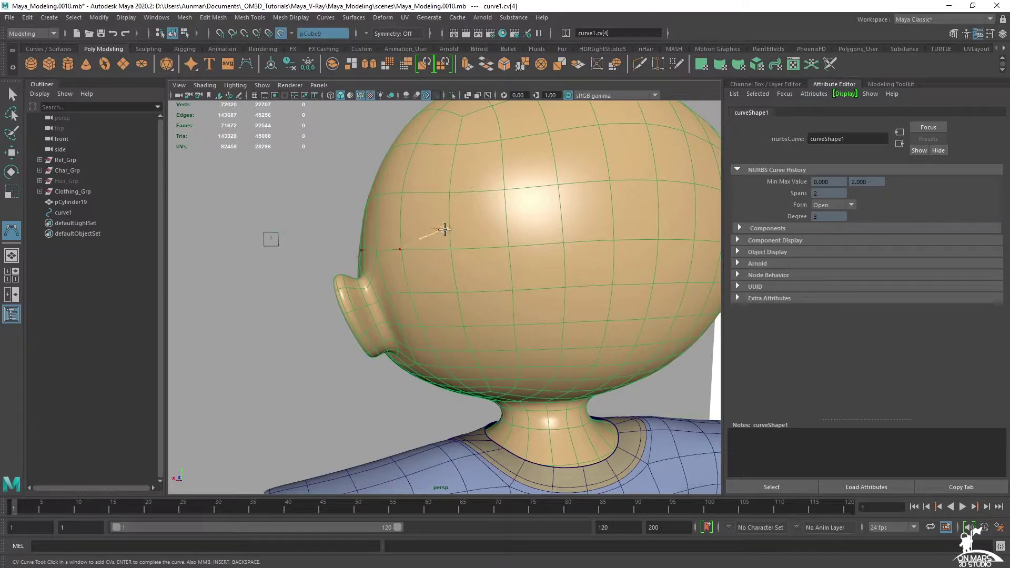
click(484, 275)
alt+drag(484, 275, 465, 153)
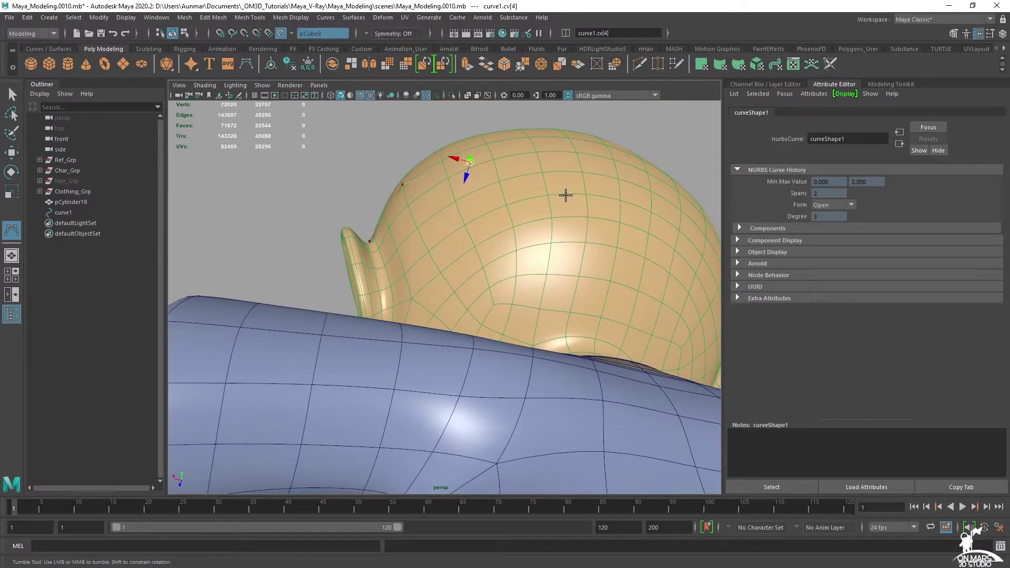
alt+drag(559, 192, 498, 163)
key(ctrl+z)
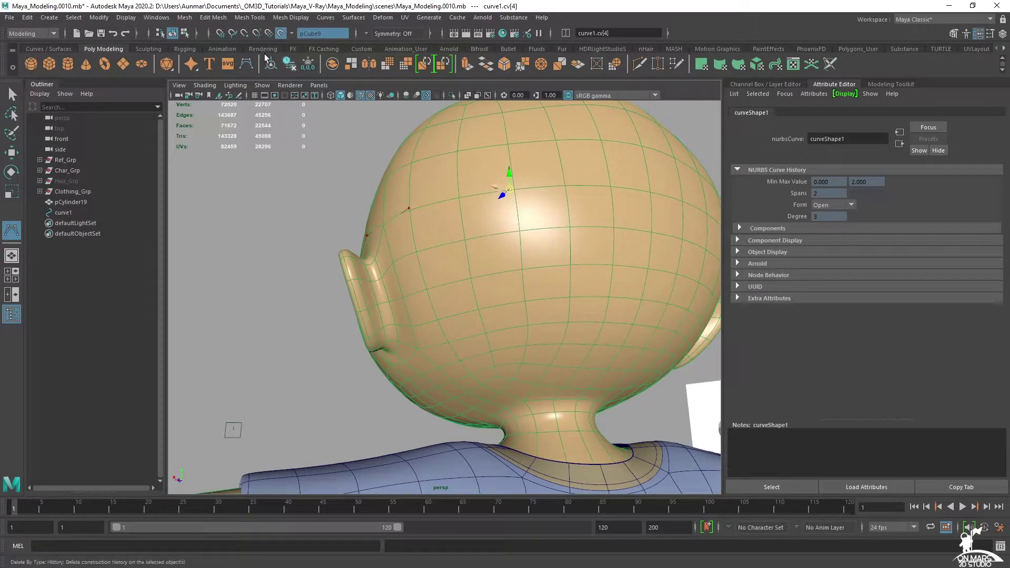
alt+drag(593, 253, 571, 285)
Place the last CVs across the back of the head, complete the curve and center its pivot.
drag(471, 287, 479, 293)
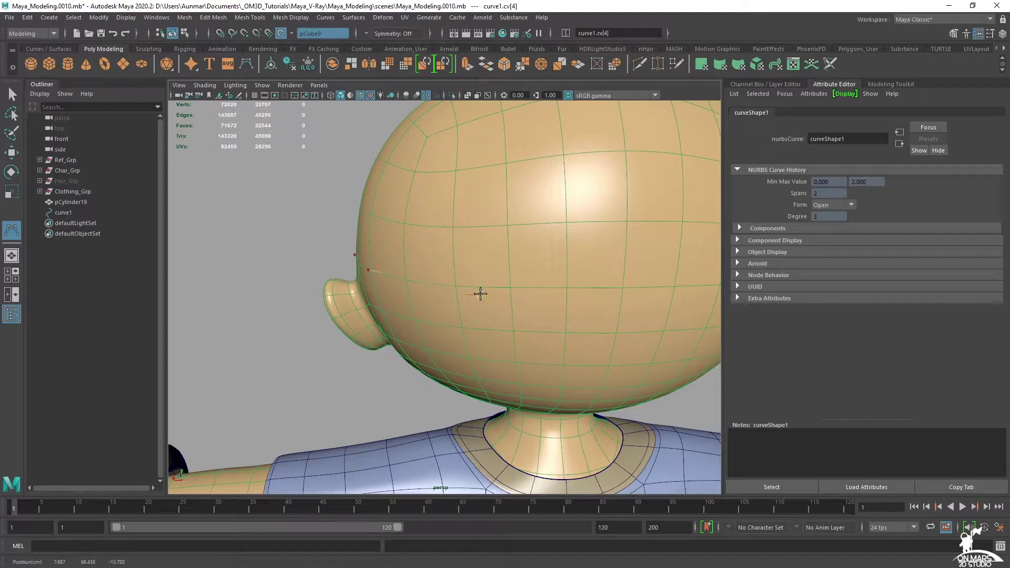
click(509, 289)
mouse_move(579, 297)
alt+mouse_down()
mouse_move(590, 284)
mouse_move(544, 269)
mouse_move(521, 295)
mouse_move(548, 264)
mouse_move(593, 277)
mouse_move(582, 289)
mouse_move(563, 285)
alt+mouse_up()
key(Return)
key(alt+x)
key(w)
scroll(562, 284, down, 6)
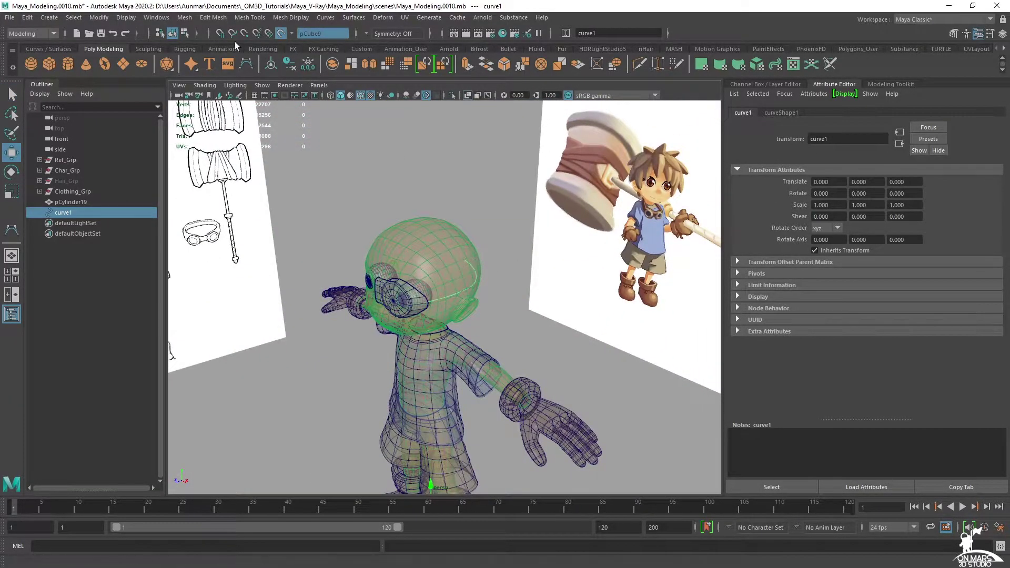
click(271, 65)
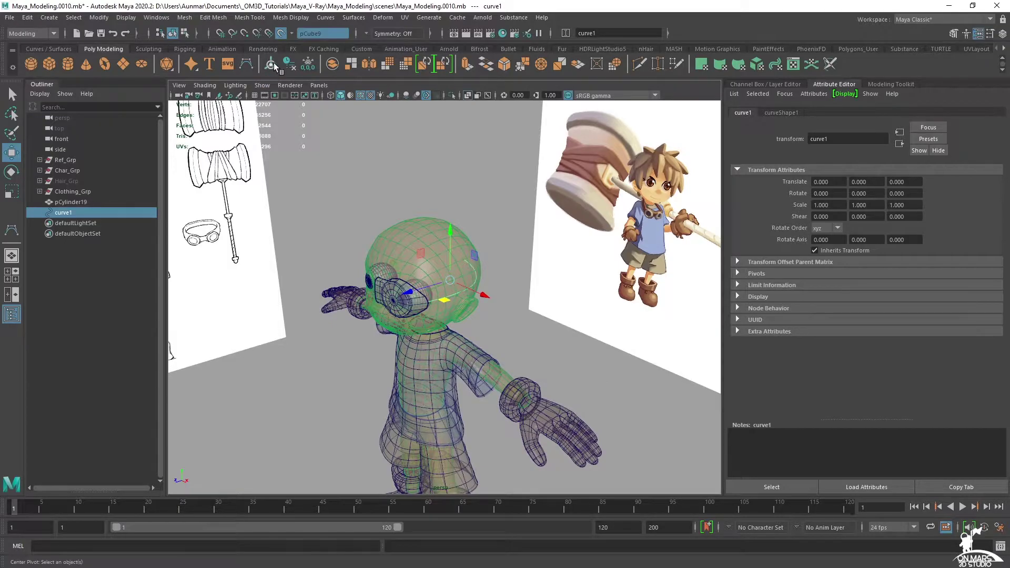
alt+drag(521, 339, 467, 333)
scroll(467, 333, up, 4)
key(alt+x)
drag(457, 217, 388, 256)
key(ctrl+z)
scroll(388, 256, up, 5)
Select the four outer rim edges of the goggle half on the side facing the ear.
key(q)
click(277, 227)
alt+drag(277, 228, 355, 208)
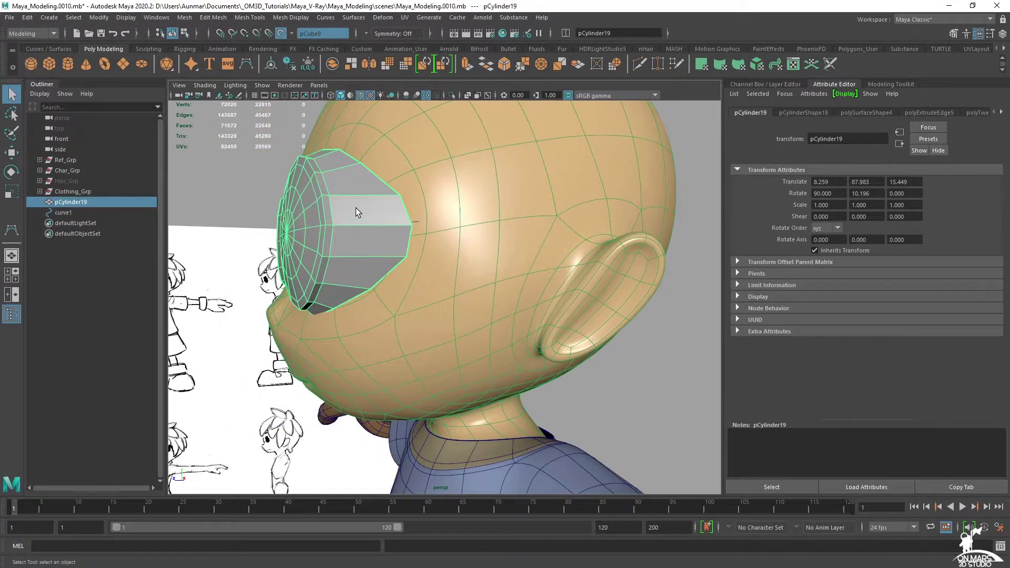
right_drag(336, 207, 337, 182)
alt+drag(376, 194, 365, 184)
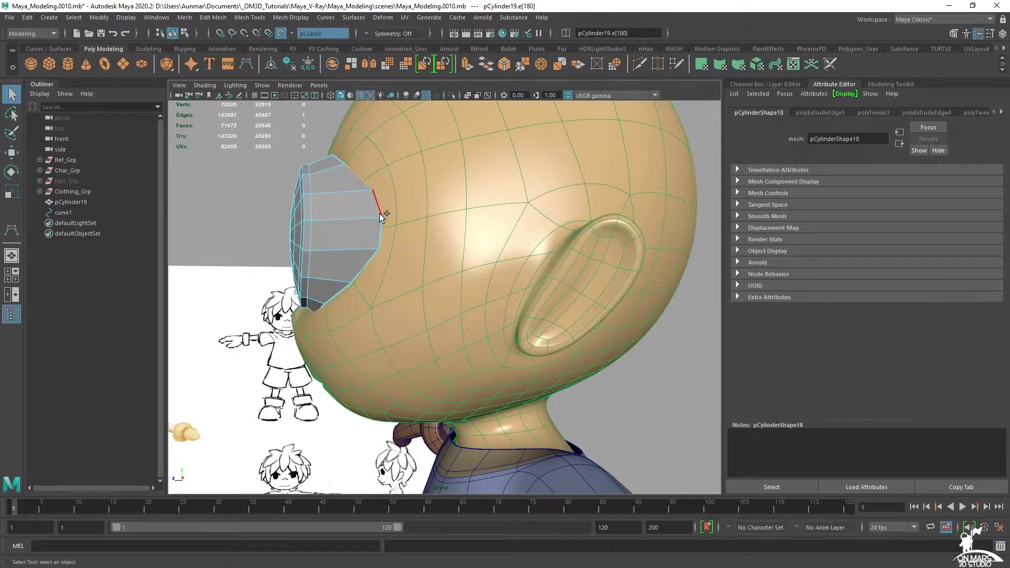
alt+right_drag(365, 261, 421, 304)
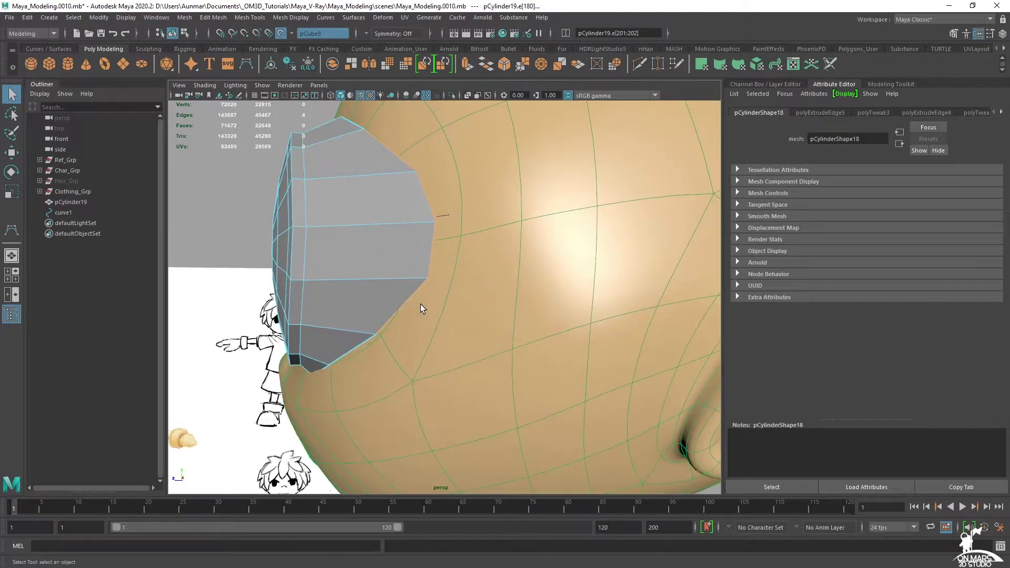
Restore the rim edge selection on the goggle half and add the strap curve to it.
click(76, 212)
key(f)
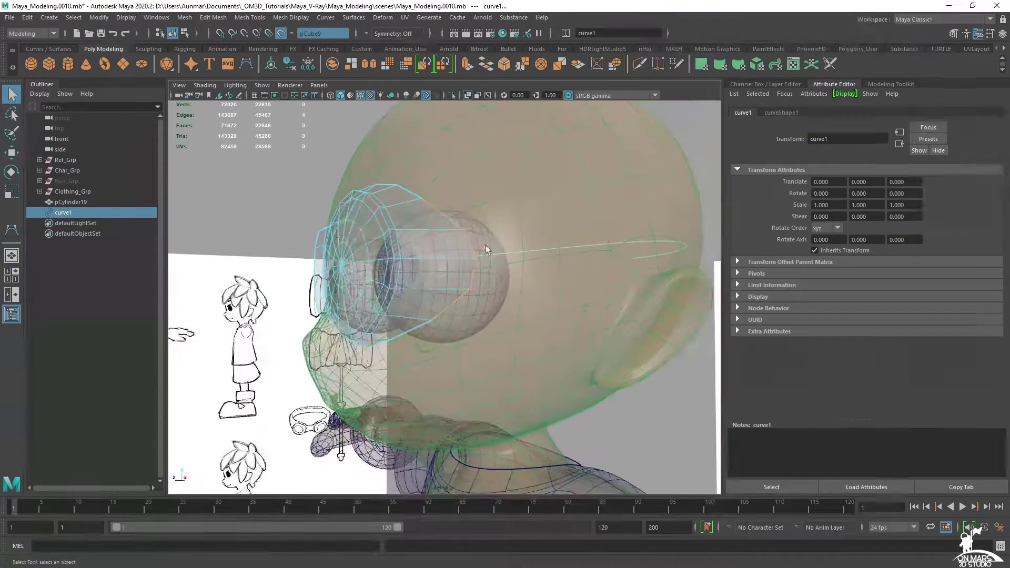
click(352, 233)
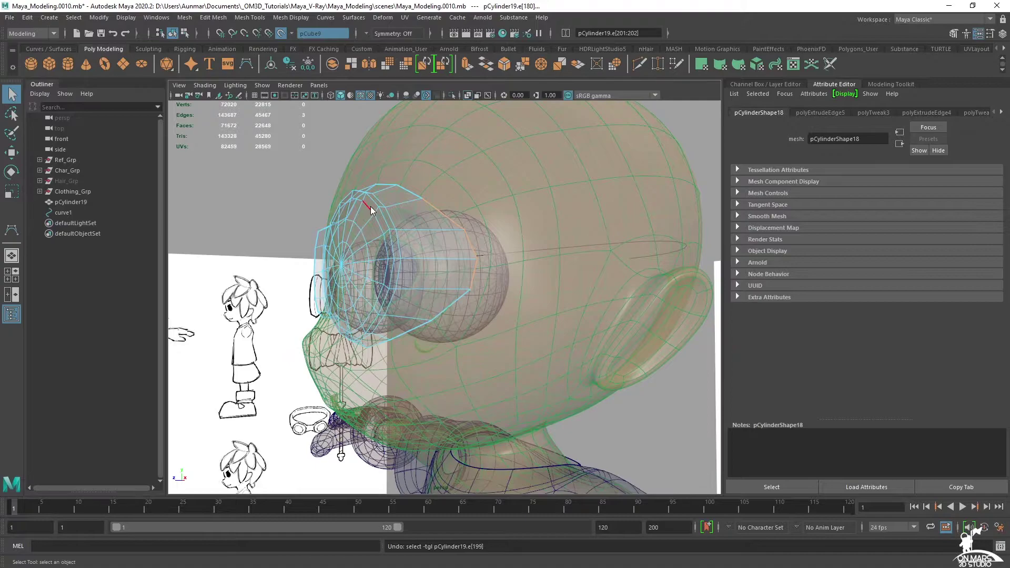
key(F8)
alt+drag(434, 233, 382, 235)
right_drag(386, 220, 422, 215)
shift+click(455, 283)
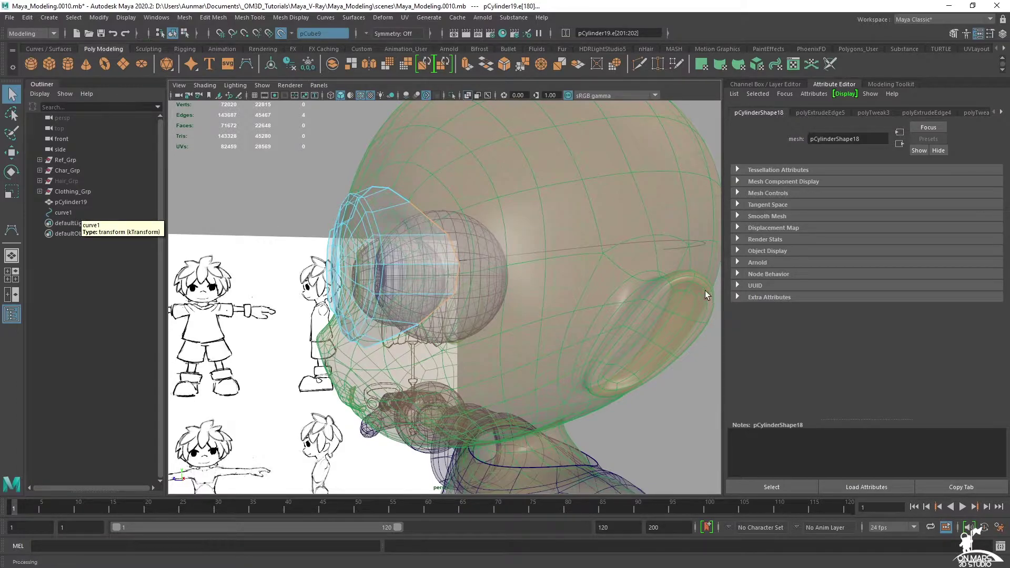
click(63, 212)
alt+drag(453, 252, 483, 240)
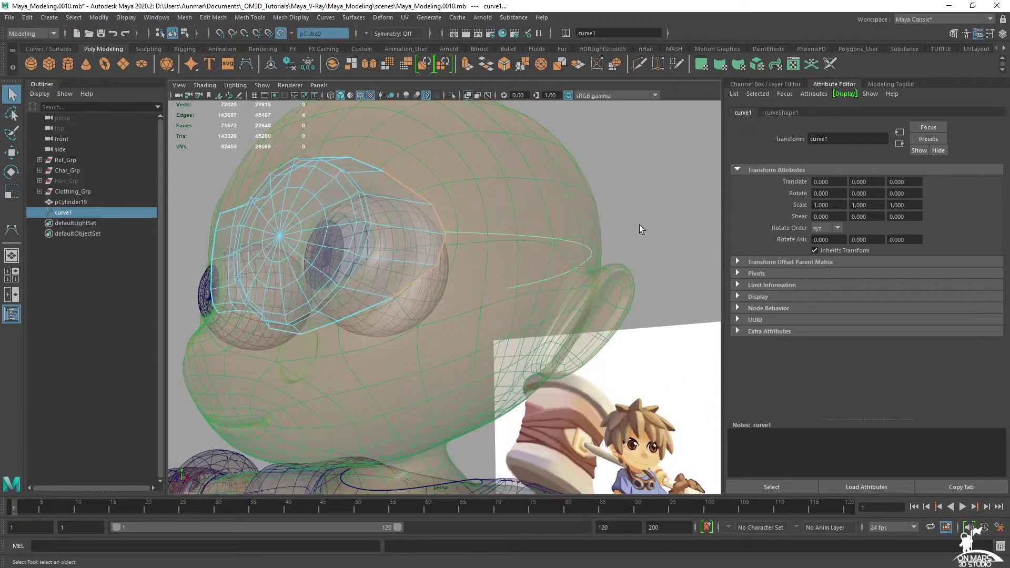
Try extruding the selected rim edges along the curve with 8 divisions.
shift+right_click(660, 200)
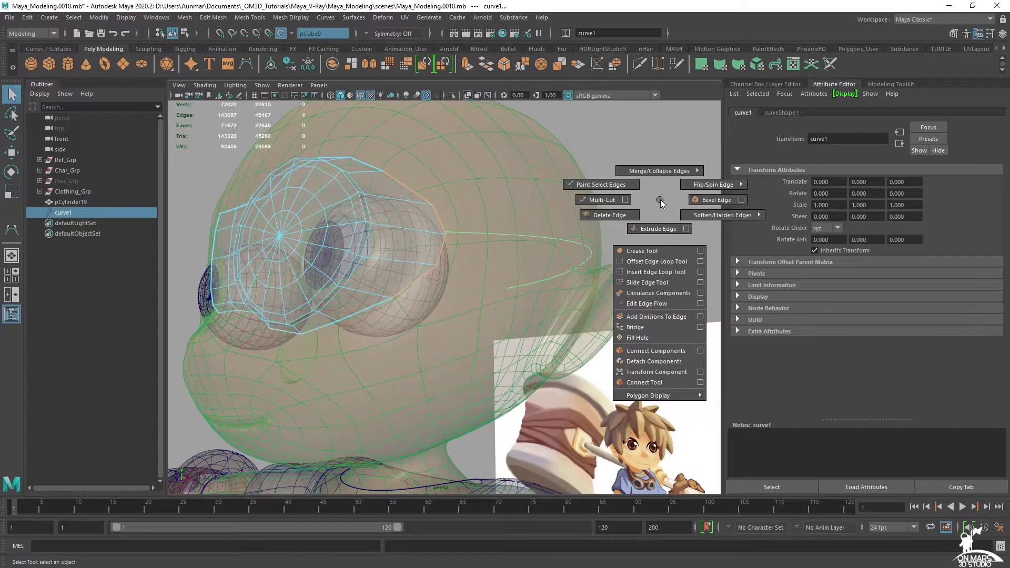
click(658, 228)
alt+drag(660, 220, 425, 256)
alt+drag(523, 258, 516, 237)
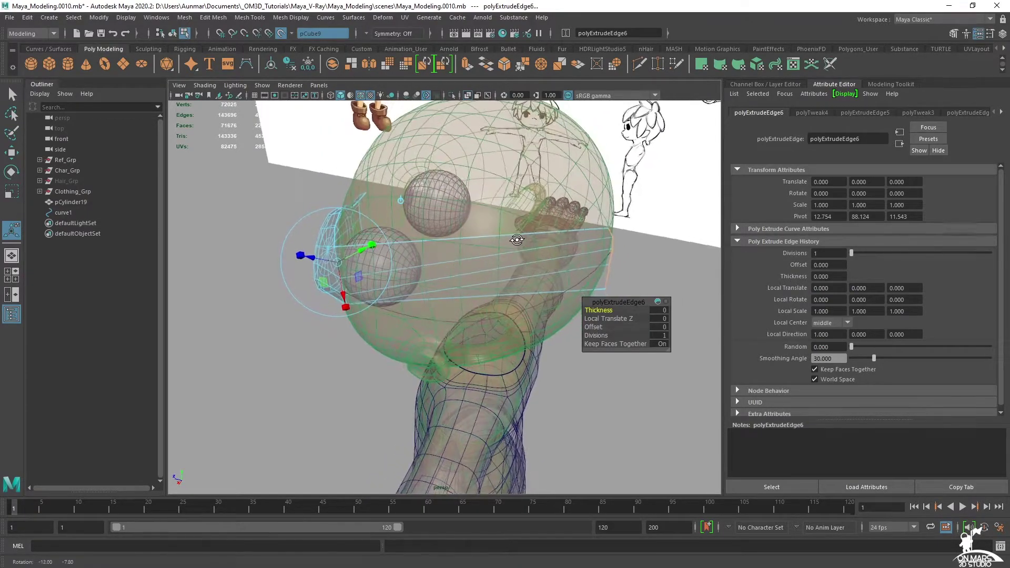
click(604, 337)
drag(605, 336, 631, 336)
alt+drag(461, 309, 527, 290)
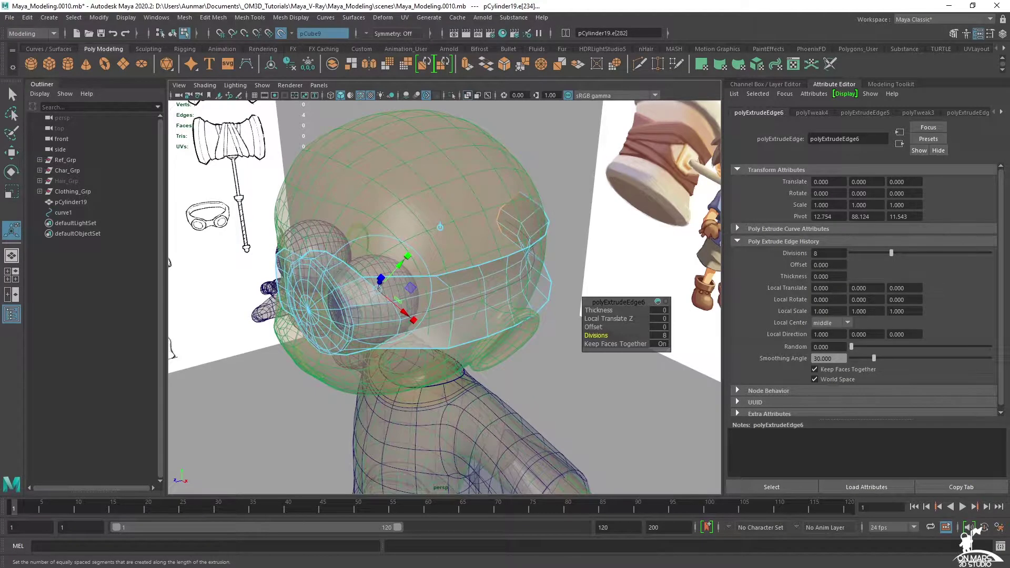
Undo the edge extrusion along the curve.
mouse_move(420, 248)
alt+mouse_down()
mouse_move(521, 266)
mouse_move(472, 230)
mouse_move(498, 242)
mouse_move(479, 257)
alt+mouse_up()
key(alt+x)
key(ctrl+z)
key(ctrl+z)
key(ctrl+z)
Reselect the four outer rim edges of the goggle half and extrude them back along the side of the head.
key(q)
key(alt+x)
click(394, 253)
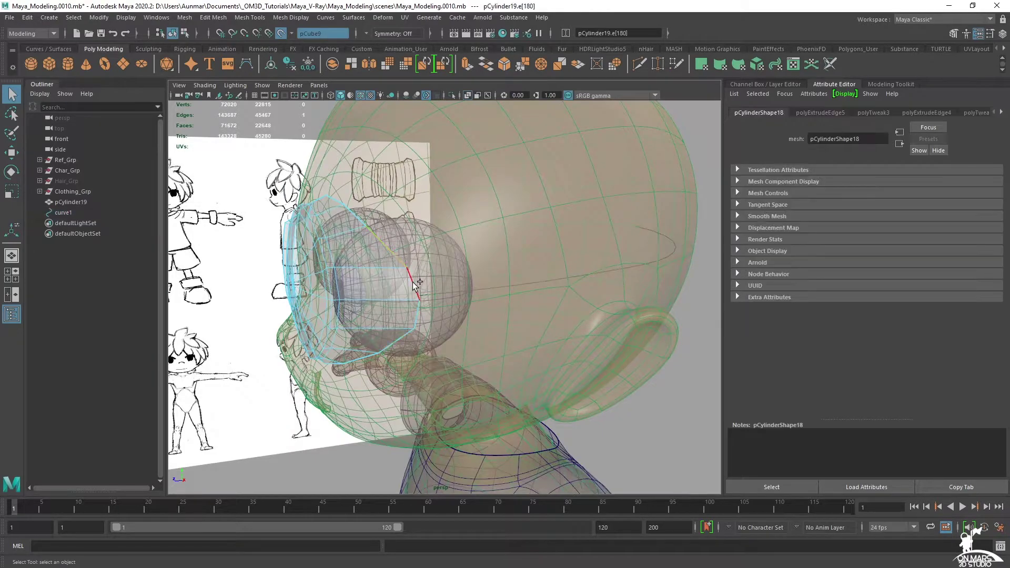
alt+drag(453, 358, 438, 374)
key(w)
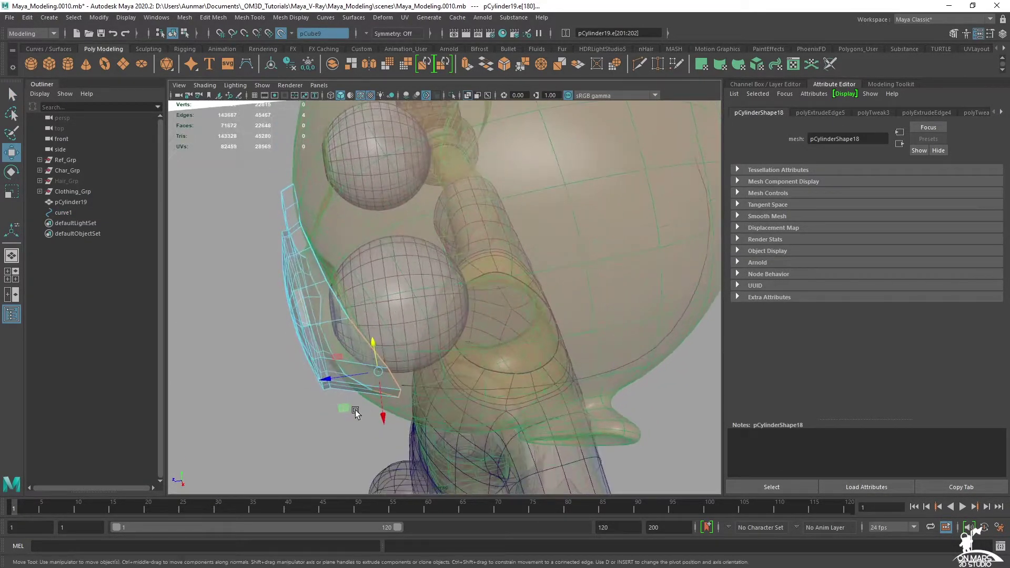
shift+drag(345, 412, 452, 274)
Scale the extruded edges to flatten them against the side of the head.
key(e)
key(r)
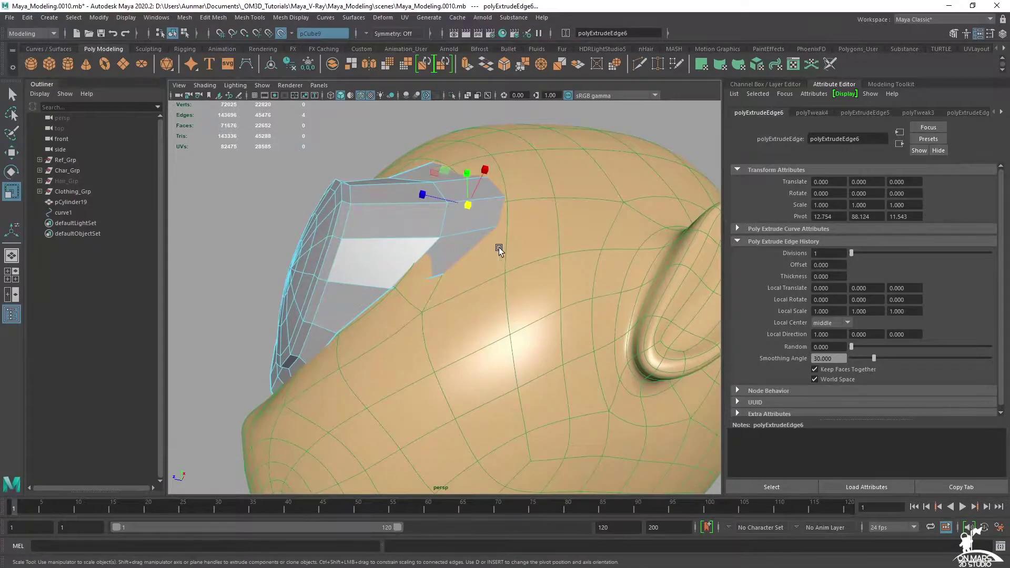
alt+drag(503, 249, 386, 184)
alt+drag(469, 213, 505, 265)
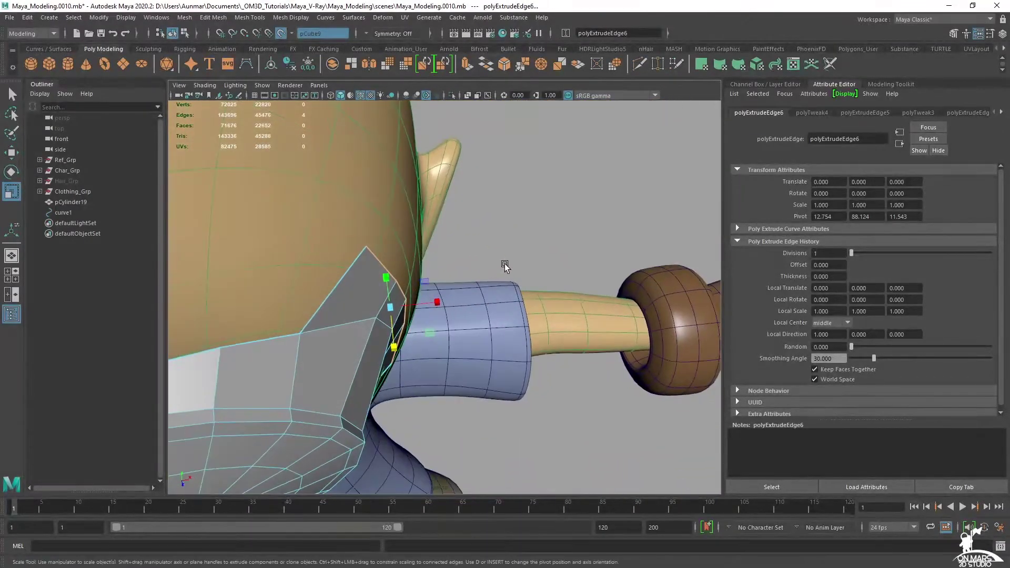
drag(445, 307, 463, 297)
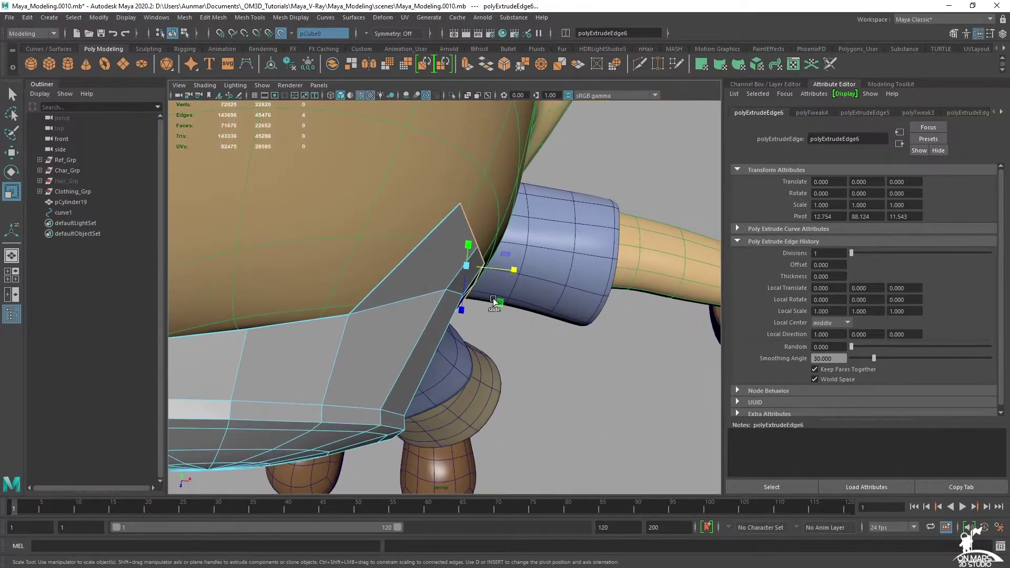
Slide the extruded edges along their connecting edges and scale them vertically into a straight strap end.
alt+drag(468, 255, 399, 258)
alt+drag(498, 247, 520, 257)
ctrl+shift+drag(432, 274, 452, 274)
ctrl+shift+drag(548, 283, 557, 252)
alt+right_drag(557, 251, 418, 252)
key(q)
alt+drag(395, 240, 421, 227)
key(r)
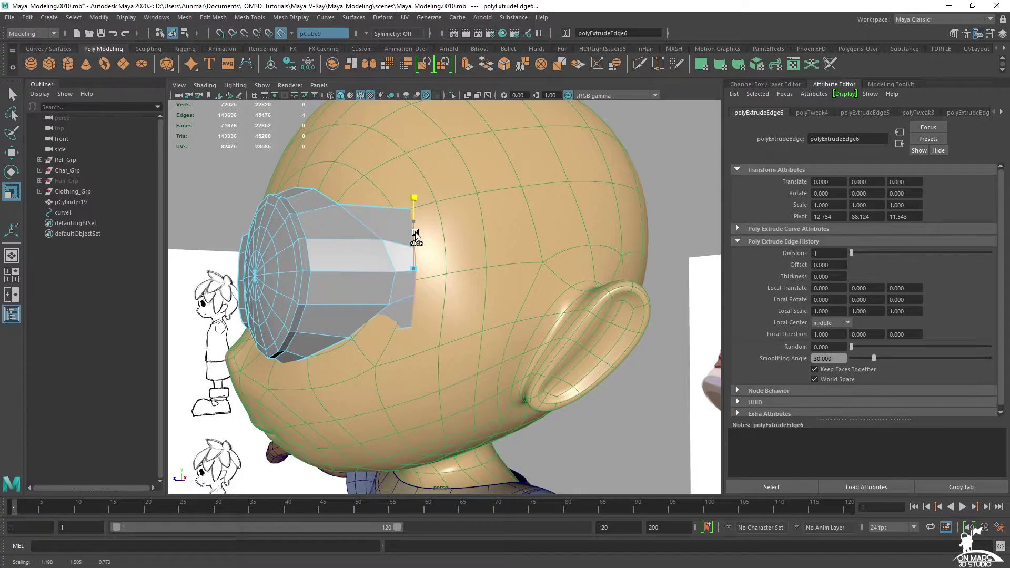
Turn off the live head surface and slide the strap end's inner vertices to even out their spacing.
key(alt+x)
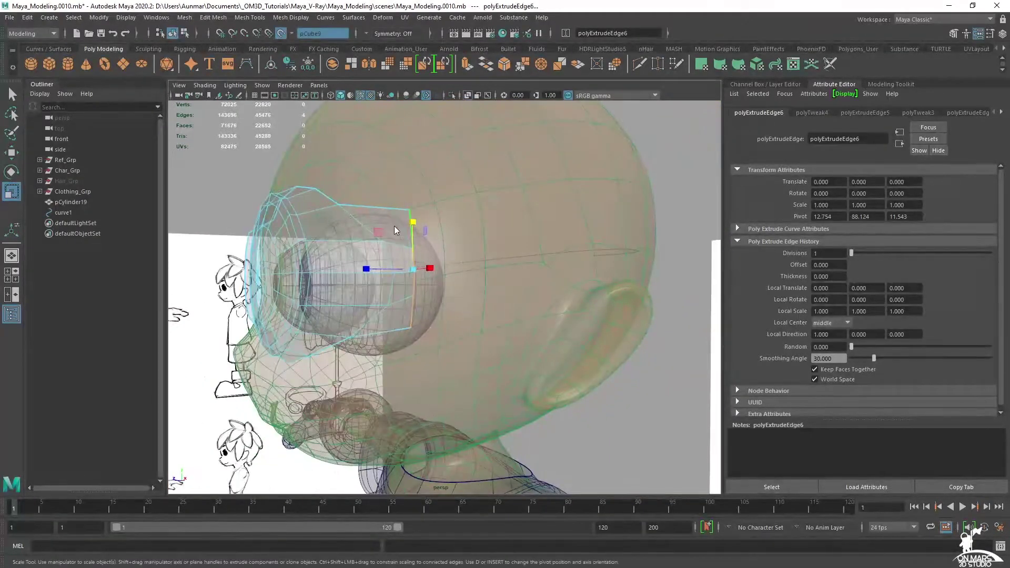
key(q)
key(F9)
click(416, 251)
key(w)
ctrl+shift+drag(412, 250, 412, 242)
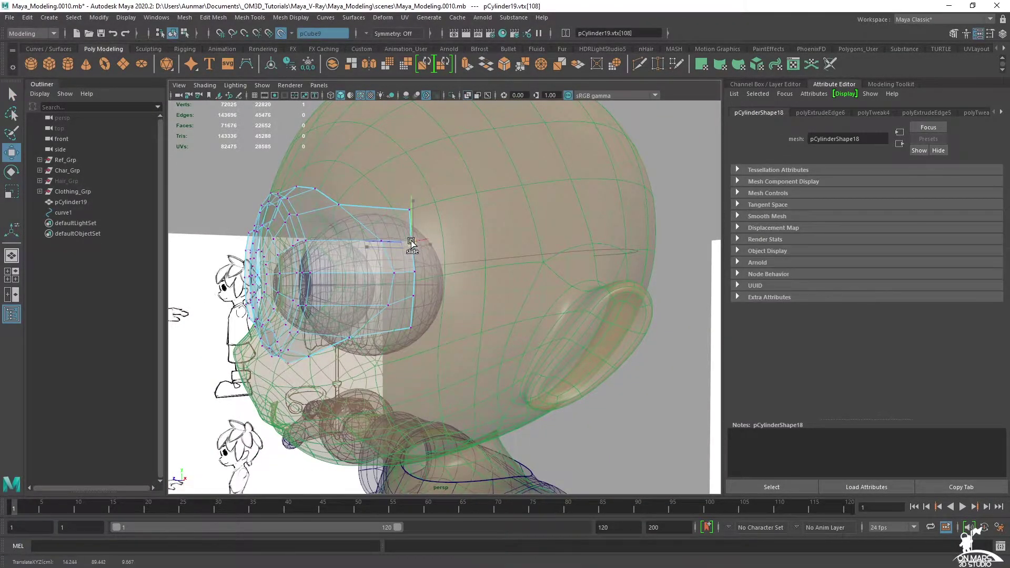
click(280, 34)
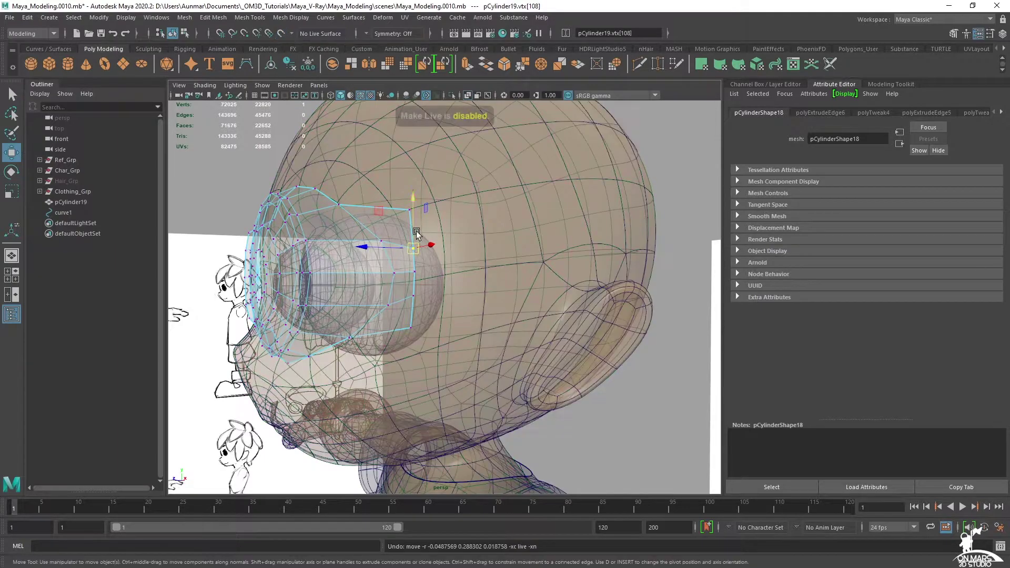
scroll(412, 230, up, 3)
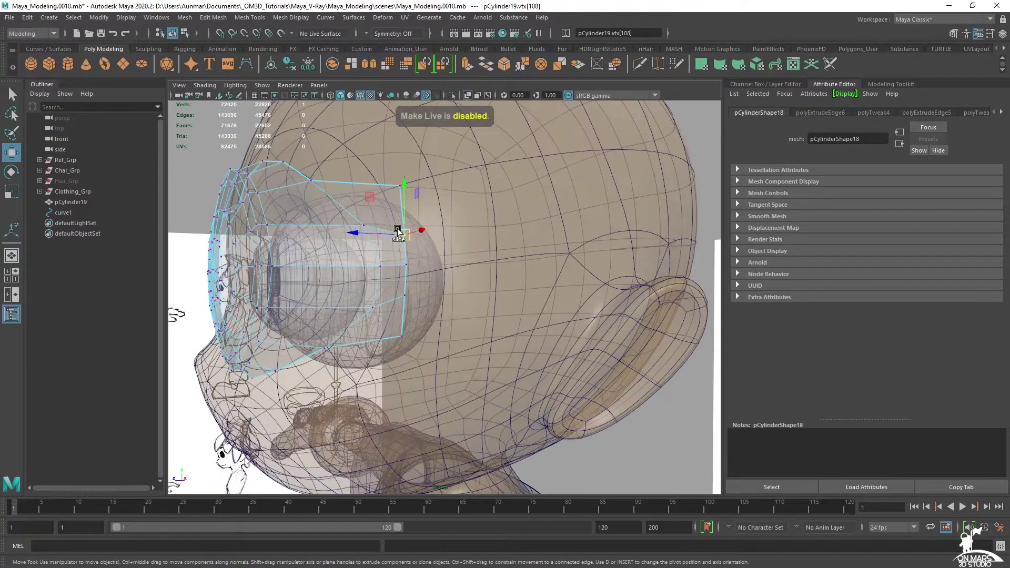
click(405, 308)
Try to extrude the strap's end edges along the curve around the head and adjust the divisions.
mouse_move(406, 309)
alt+mouse_down()
mouse_move(339, 232)
mouse_move(424, 234)
mouse_move(420, 216)
alt+mouse_up()
key(q)
key(F10)
key(alt+x)
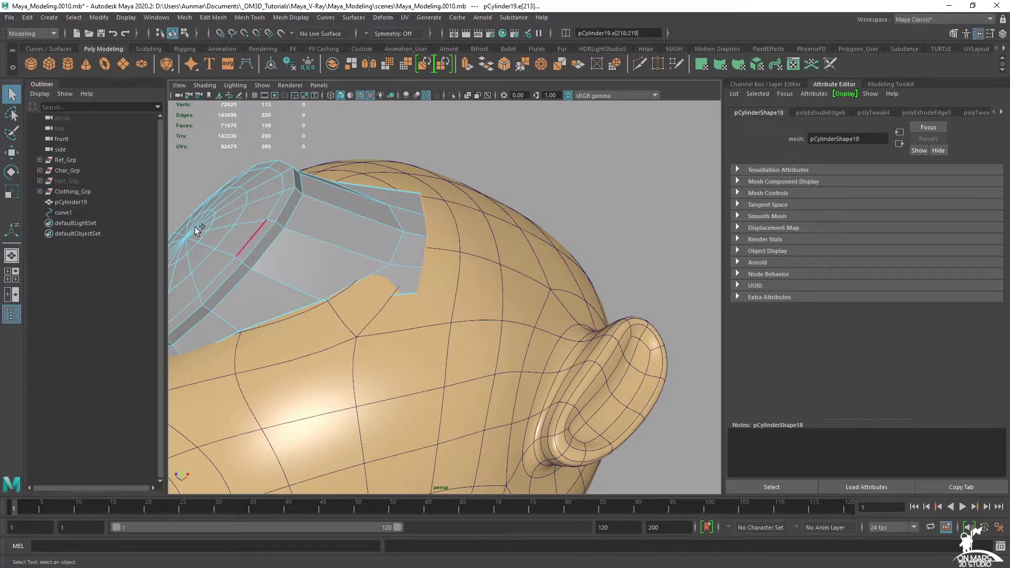
click(76, 213)
alt+drag(400, 279, 428, 295)
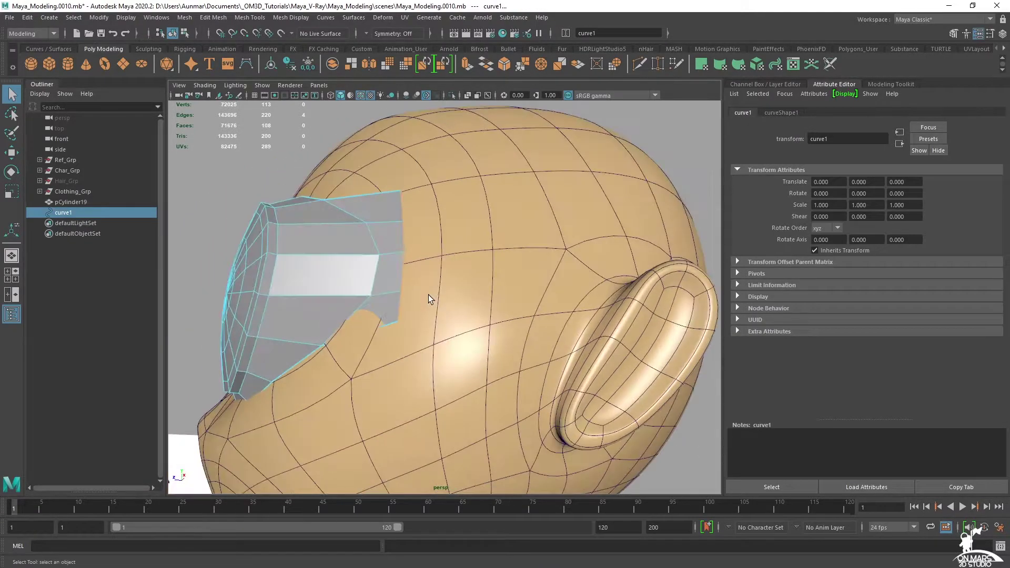
shift+right_drag(269, 142, 287, 184)
scroll(471, 238, down, 2)
key(alt+x)
mouse_move(472, 259)
alt+mouse_down()
mouse_move(455, 288)
mouse_move(500, 295)
alt+mouse_up()
middle_drag(499, 295, 544, 292)
key(ctrl+z)
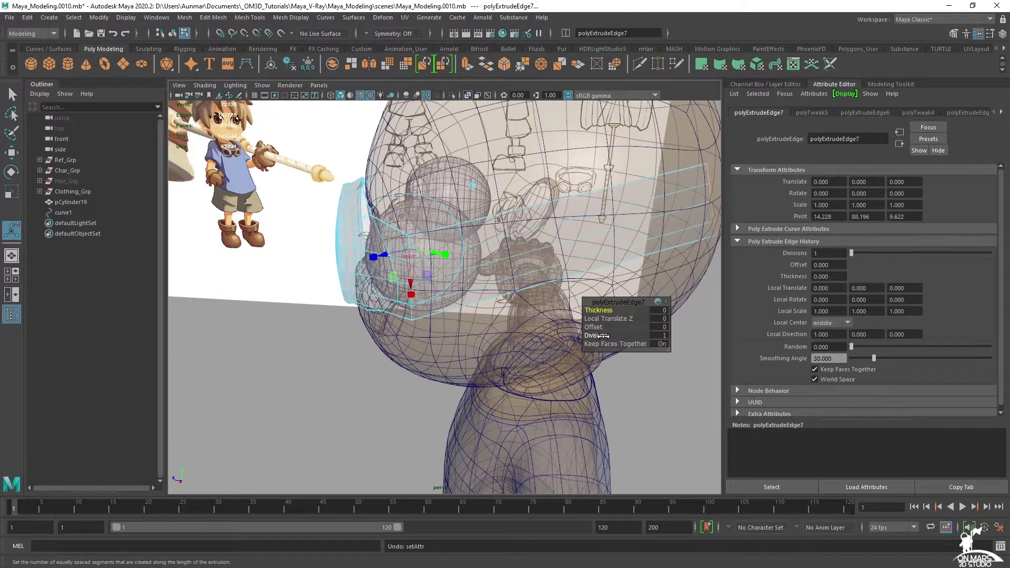
drag(600, 335, 627, 336)
Undo the curve extrusion and the selection changes made for it.
key(alt+x)
mouse_move(402, 313)
alt+mouse_down()
mouse_move(441, 314)
mouse_move(494, 285)
mouse_move(510, 241)
mouse_move(422, 295)
mouse_move(319, 296)
alt+mouse_up()
key(alt+x)
alt+drag(421, 290, 388, 283)
mouse_move(347, 255)
alt+mouse_down()
mouse_move(331, 253)
mouse_move(358, 243)
mouse_move(350, 248)
alt+mouse_up()
key(ctrl+z)
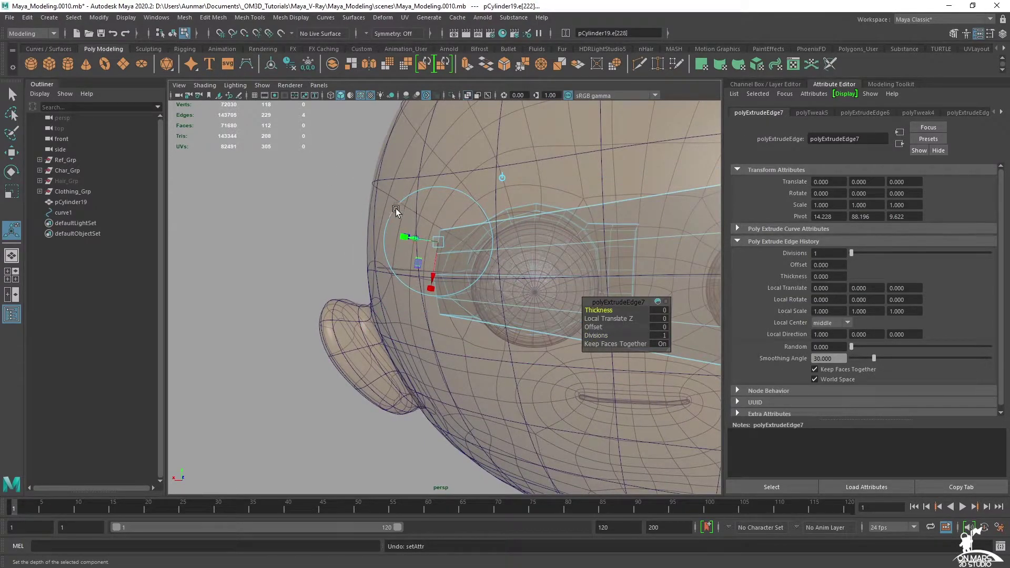
alt+drag(284, 202, 314, 224)
key(ctrl+z)
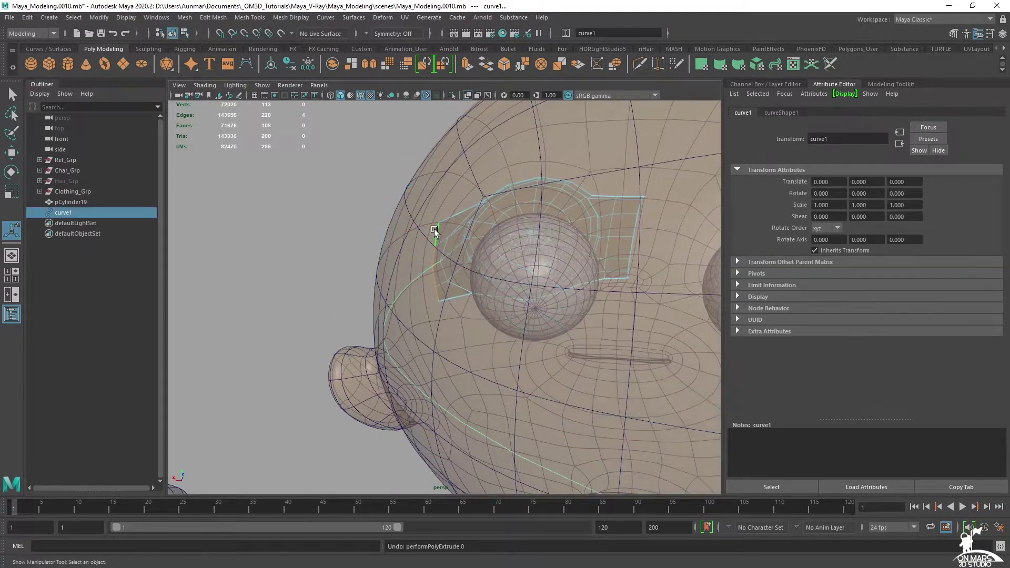
key(ctrl+z)
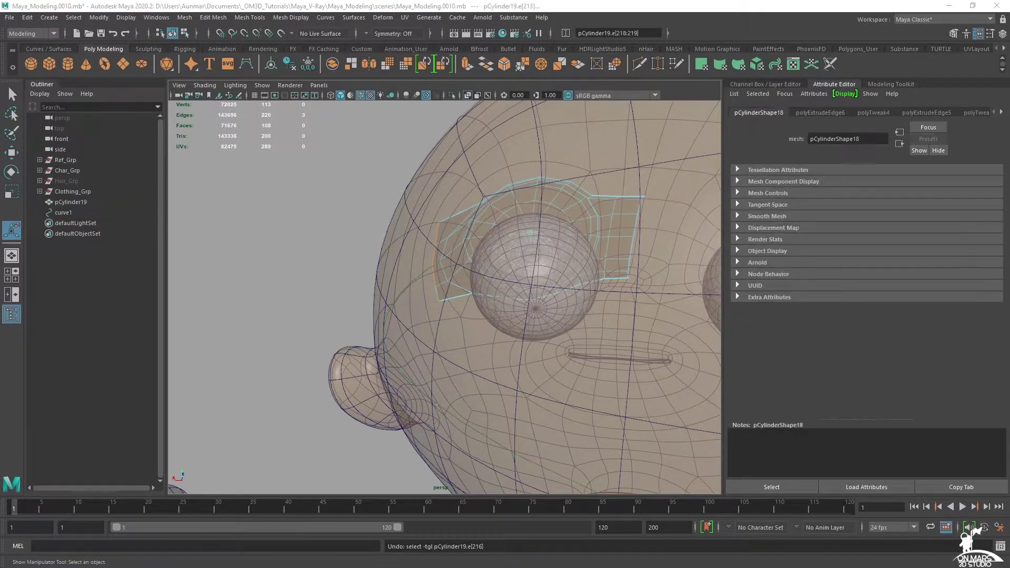
Reselect the strap's four end edges with the guide curve and extrude them along it with 8 divisions.
shift+click(449, 296)
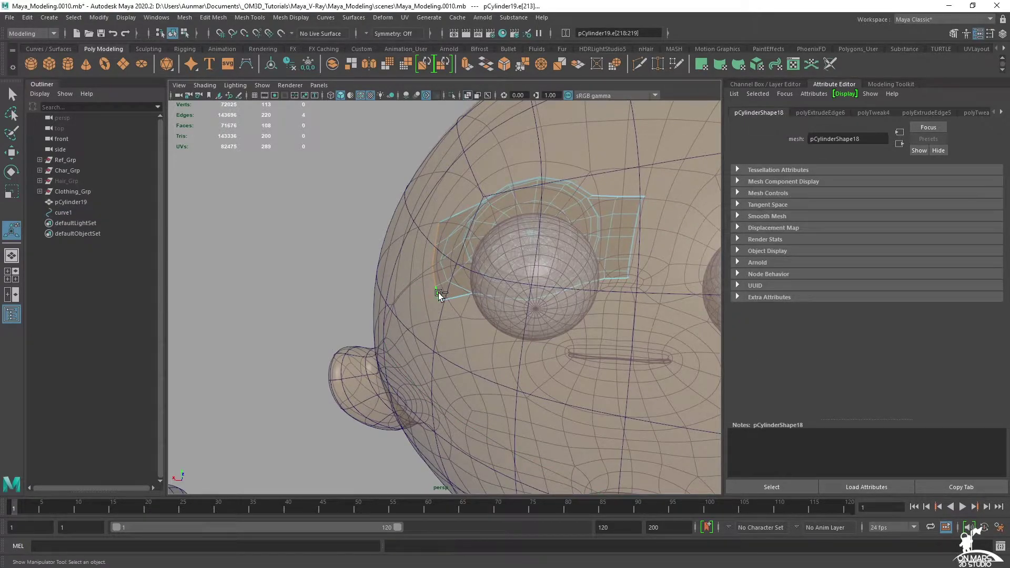
click(65, 213)
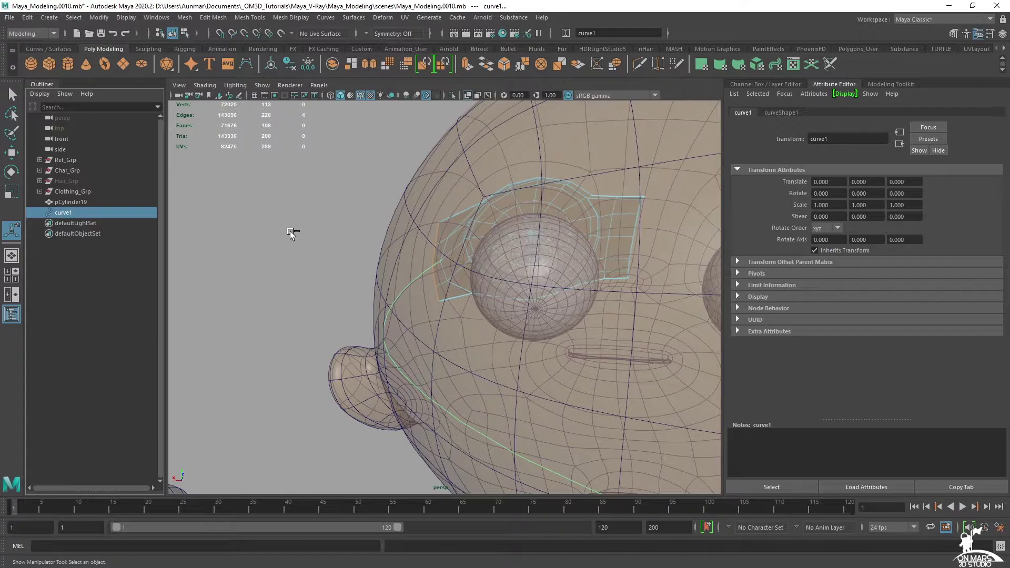
shift+right_click(240, 201)
shift+right_drag(241, 201, 238, 224)
alt+drag(239, 223, 322, 243)
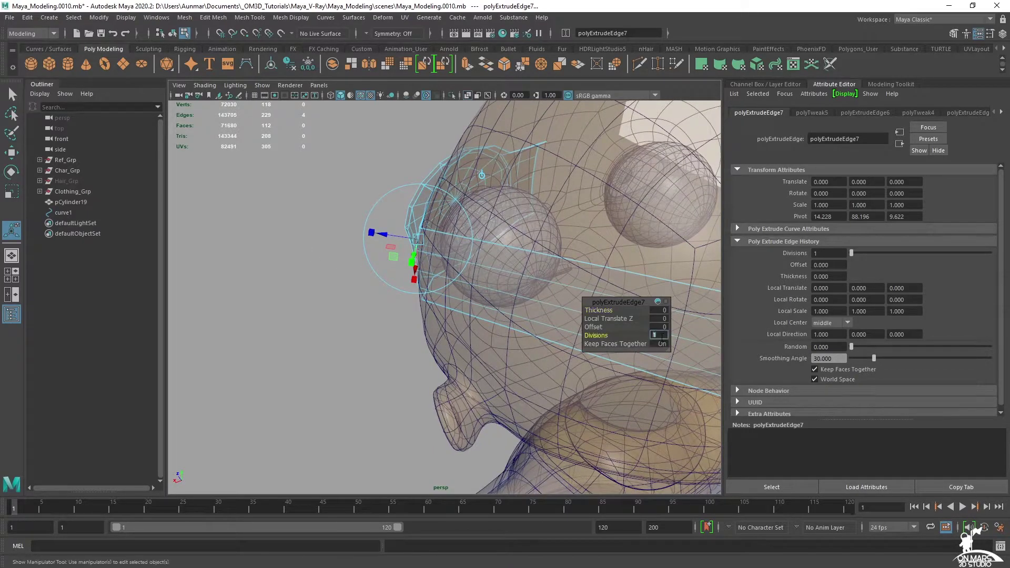
text(8)
key(Return)
Display the guide curve's control vertices and turn off the wireframe and X-ray display to show the strap clearly.
alt+drag(311, 282, 175, 228)
key(q)
click(73, 213)
alt+drag(383, 354, 358, 263)
right_drag(355, 217, 286, 215)
mouse_move(311, 224)
alt+mouse_down()
mouse_move(387, 252)
mouse_move(437, 295)
alt+mouse_up()
click(360, 96)
mouse_move(433, 200)
alt+mouse_down()
mouse_move(501, 203)
mouse_move(489, 236)
alt+mouse_up()
click(468, 96)
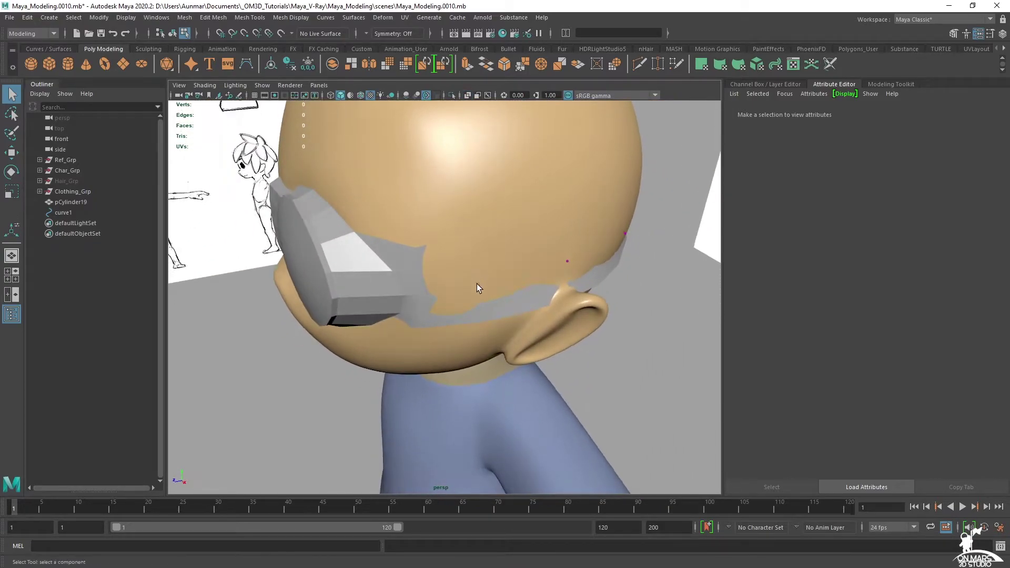
Reposition the guide curve's control vertices along the side of the head so the strap follows the surface.
click(478, 284)
key(w)
mouse_move(531, 299)
alt+mouse_down()
mouse_move(529, 285)
mouse_move(549, 289)
alt+mouse_up()
alt+drag(571, 290, 495, 255)
click(542, 276)
alt+drag(605, 301, 537, 302)
drag(351, 265, 335, 267)
click(416, 276)
alt+drag(417, 276, 489, 296)
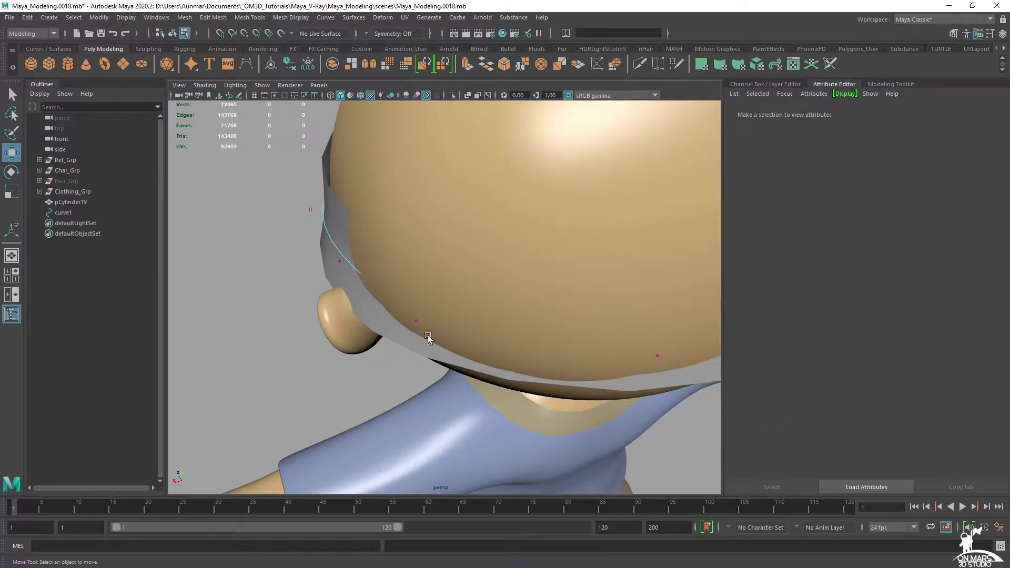
Move the guide curve's rear control vertices outward so the strap clears the back of the head.
click(415, 321)
alt+drag(416, 321, 431, 444)
alt+drag(577, 354, 553, 278)
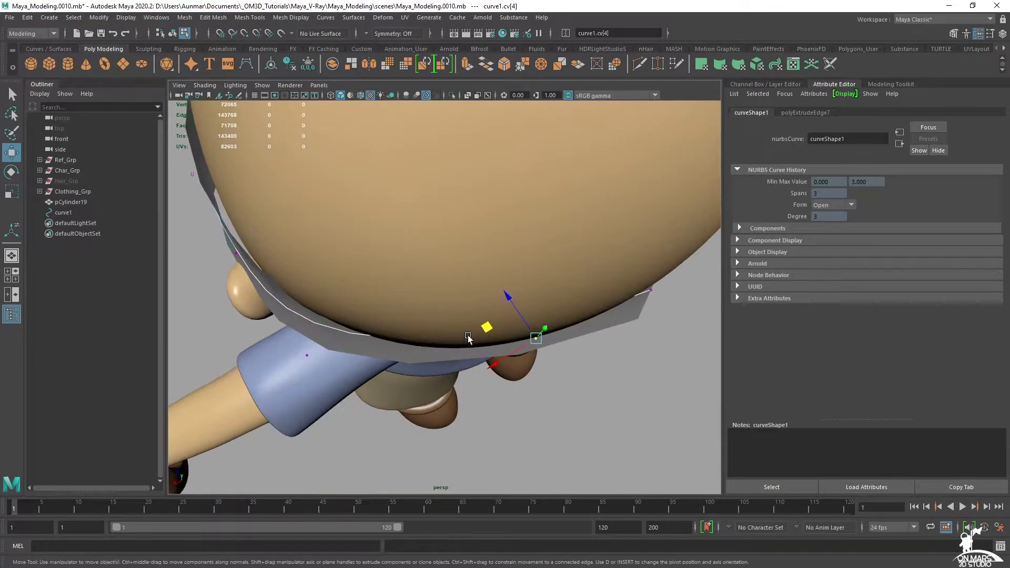
drag(486, 329, 447, 380)
alt+drag(598, 343, 406, 322)
click(461, 288)
click(574, 439)
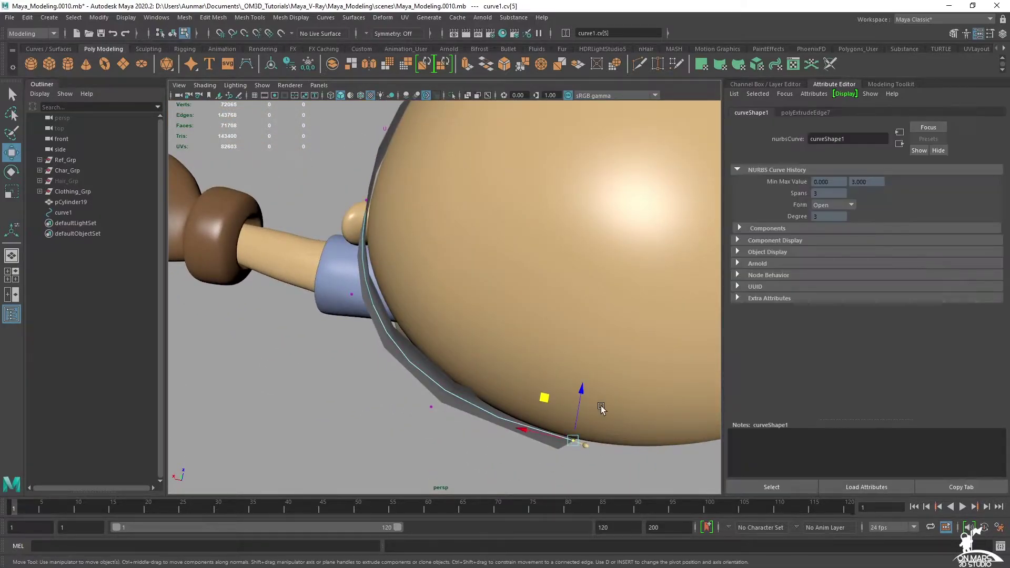
alt+middle_drag(611, 411, 507, 364)
drag(486, 350, 430, 320)
Move the guide curve's control vertex near the goggle to refine the strap's start, then return to object selection.
mouse_move(370, 219)
alt+mouse_down()
mouse_move(466, 242)
mouse_move(579, 241)
mouse_move(519, 227)
mouse_move(577, 209)
mouse_move(592, 185)
alt+mouse_up()
click(571, 192)
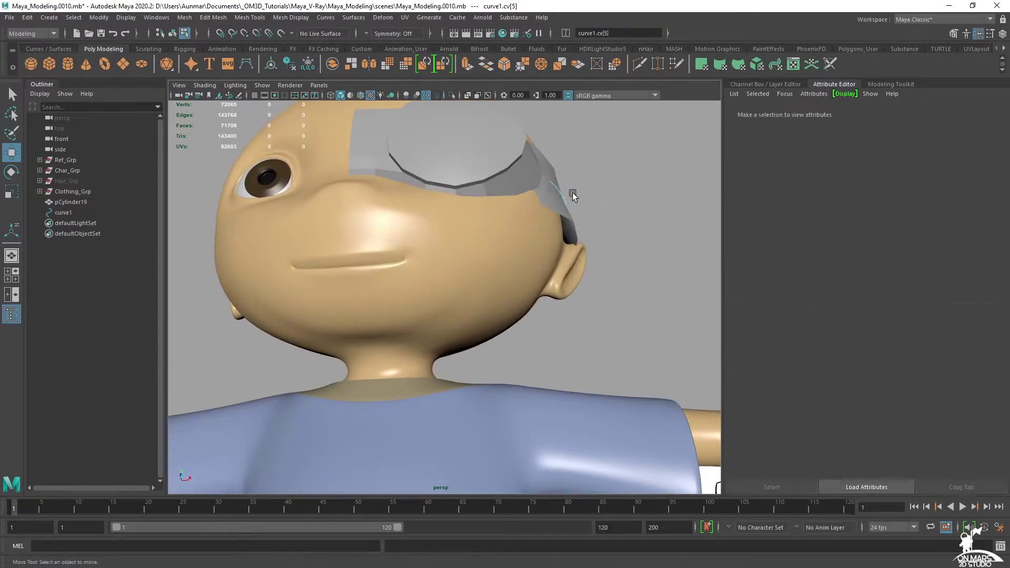
click(572, 197)
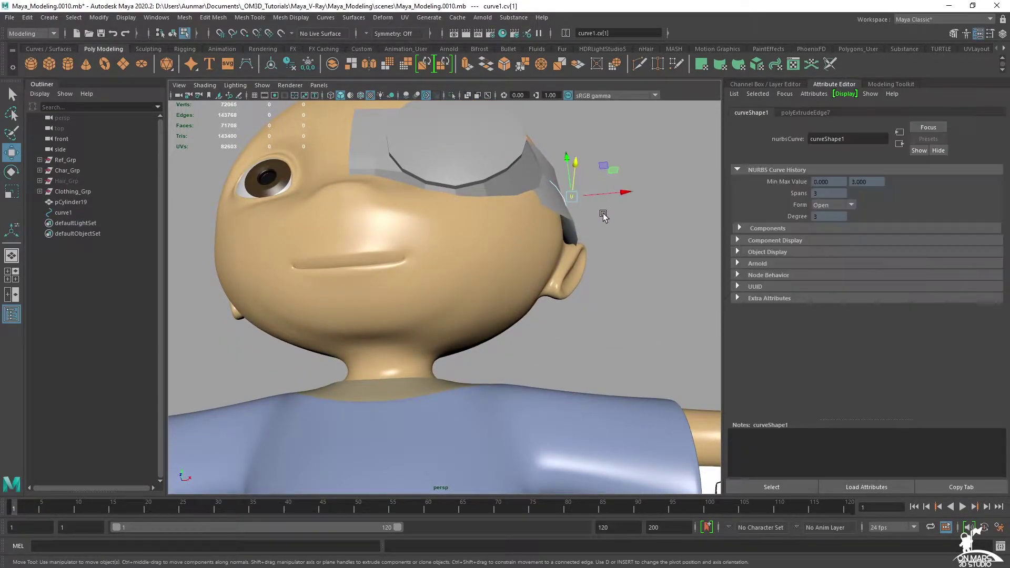
mouse_move(624, 193)
mouse_down()
mouse_move(606, 191)
mouse_move(470, 257)
mouse_move(545, 267)
mouse_move(550, 257)
mouse_up()
click(551, 258)
click(623, 245)
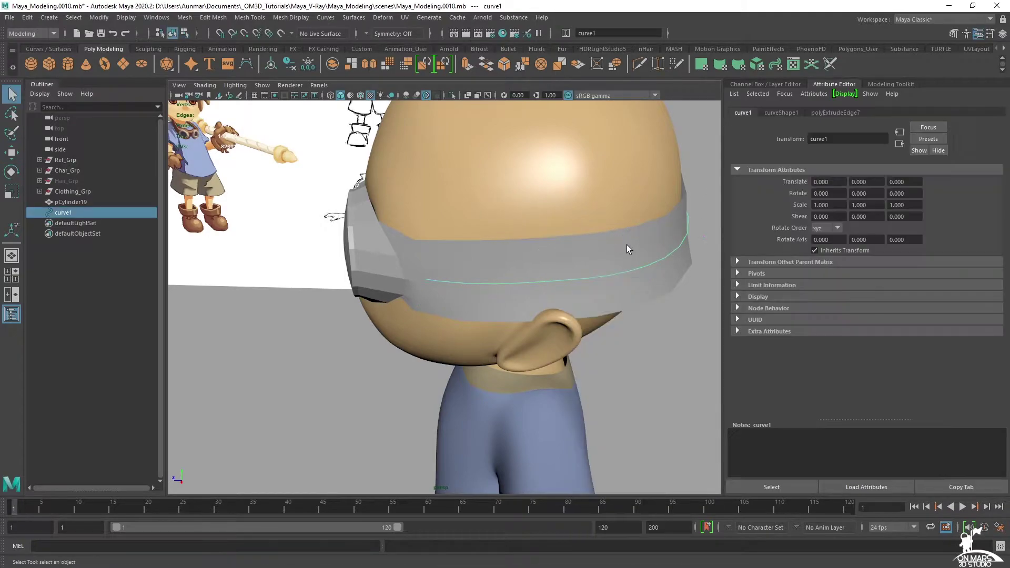
Delete the goggle mesh's construction history and switch it to vertex editing.
mouse_move(597, 300)
alt+mouse_down()
mouse_move(588, 234)
mouse_move(563, 271)
mouse_move(586, 289)
mouse_move(597, 257)
alt+mouse_up()
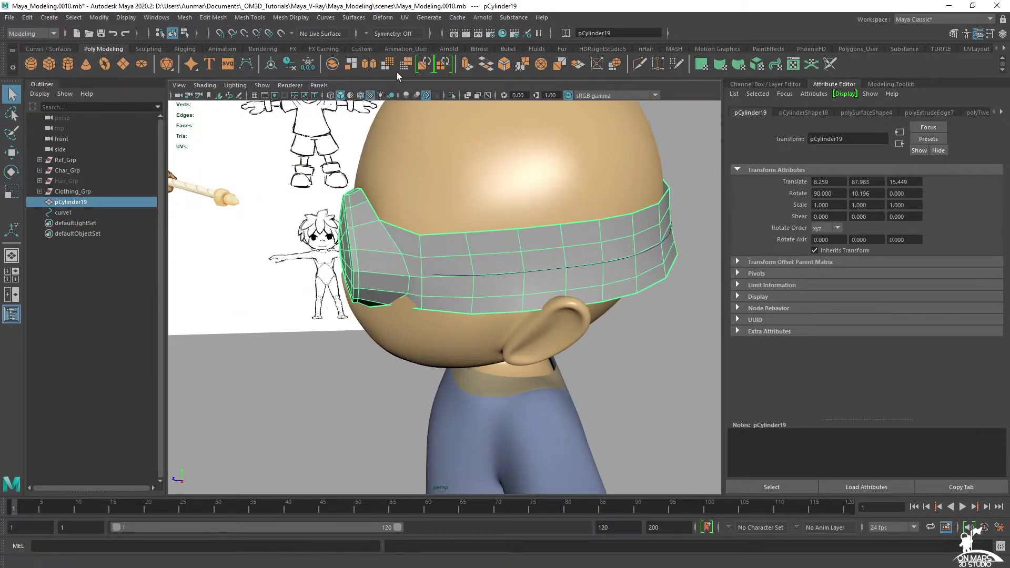
click(287, 66)
alt+drag(501, 245, 544, 240)
right_drag(542, 240, 476, 223)
Select the strap vertices beside the ear and move them toward the head using soft selection.
alt+drag(552, 235, 452, 261)
drag(376, 158, 376, 155)
key(w)
alt+drag(514, 219, 548, 234)
key(b)
key(e)
key(w)
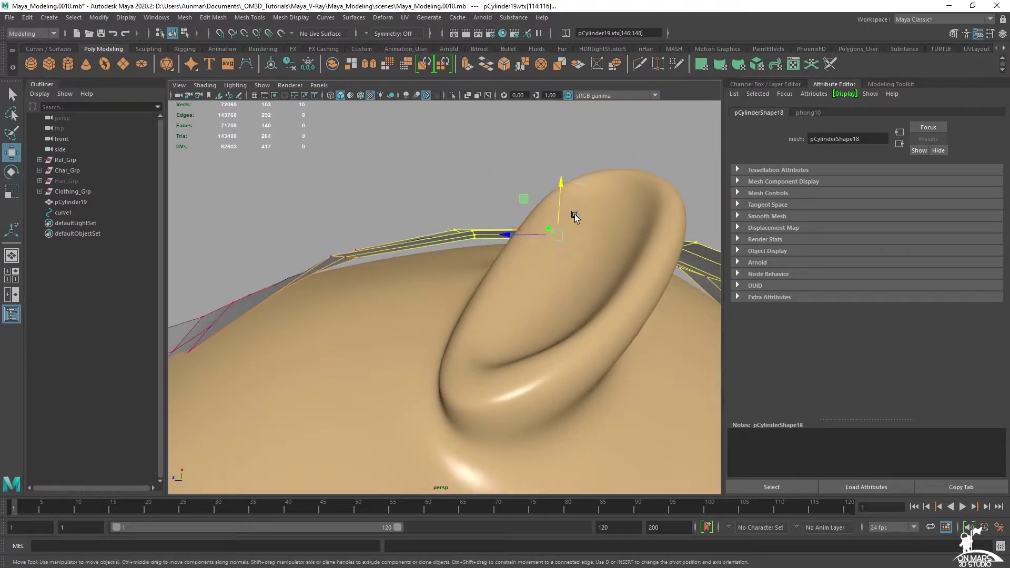
drag(559, 194, 557, 203)
alt+drag(557, 203, 491, 243)
Pull the lower vertex at the strap's start out of the head using soft selection with a falloff radius of about 3.44.
key(alt+x)
click(461, 297)
key(alt+x)
alt+drag(461, 298, 454, 356)
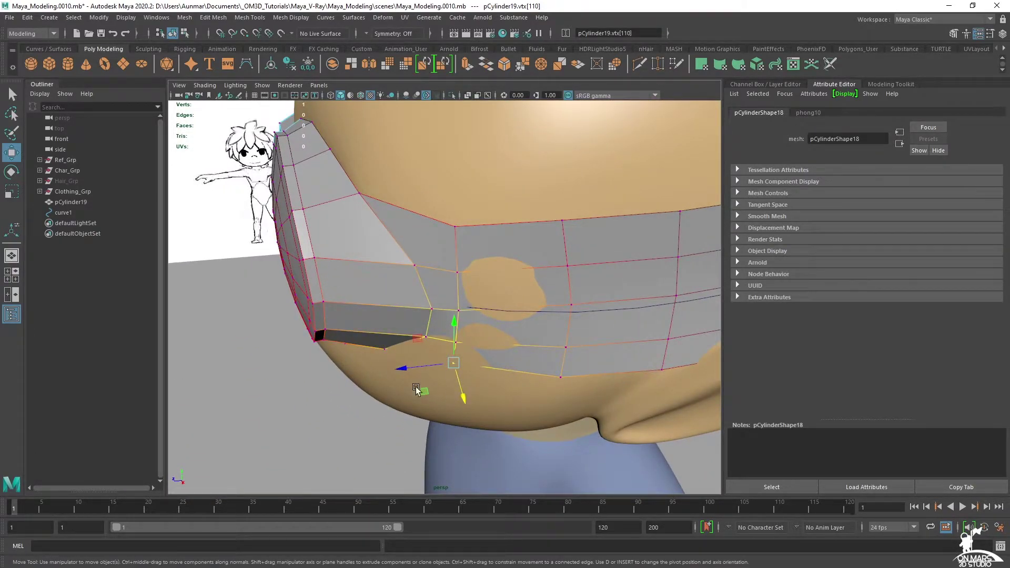
key(b)
drag(508, 335, 514, 325)
drag(573, 319, 600, 317)
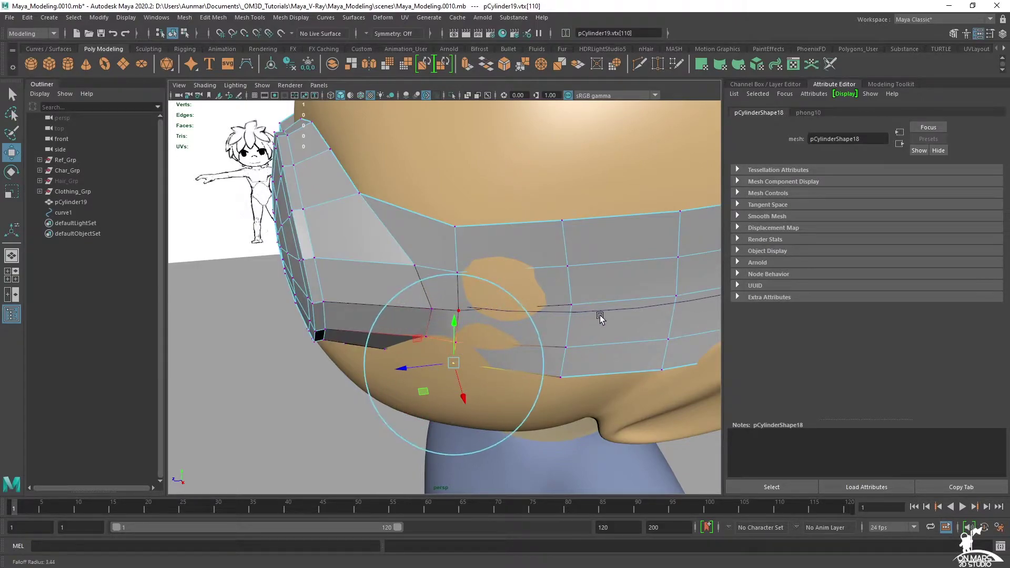
middle_drag(424, 394, 417, 399)
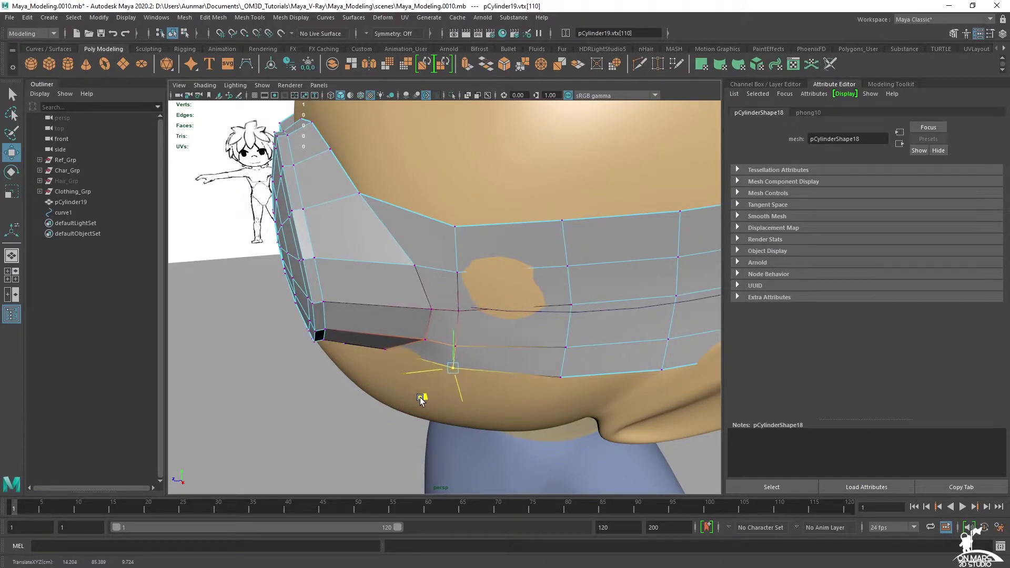
alt+drag(421, 399, 404, 329)
click(404, 330)
key(ctrl+z)
click(392, 330)
key(b)
Select the vertex column on the rear part of the strap and adjust its angle to the head with soft selection.
alt+drag(433, 329, 597, 238)
drag(525, 126, 525, 126)
alt+drag(525, 126, 567, 191)
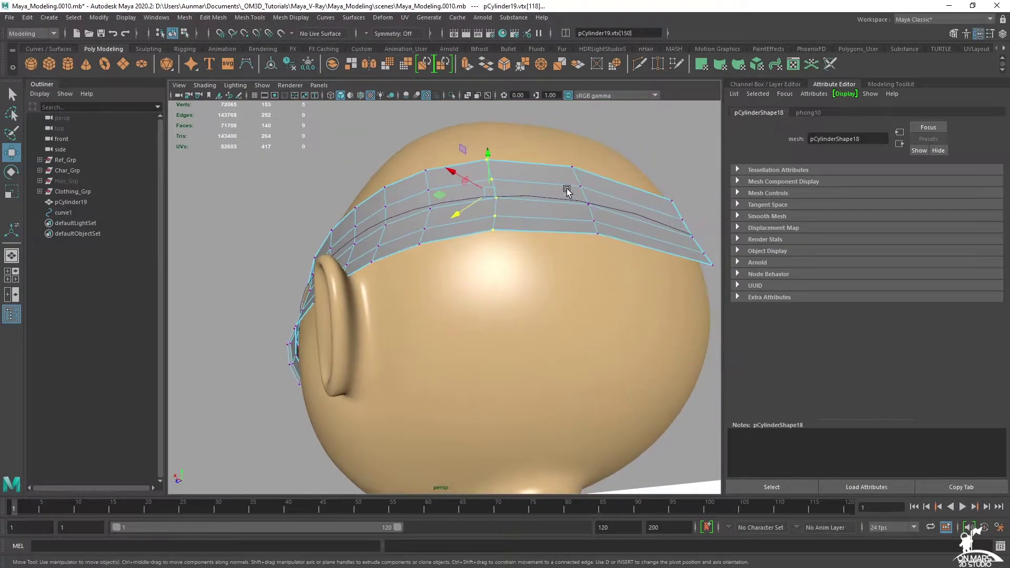
key(b)
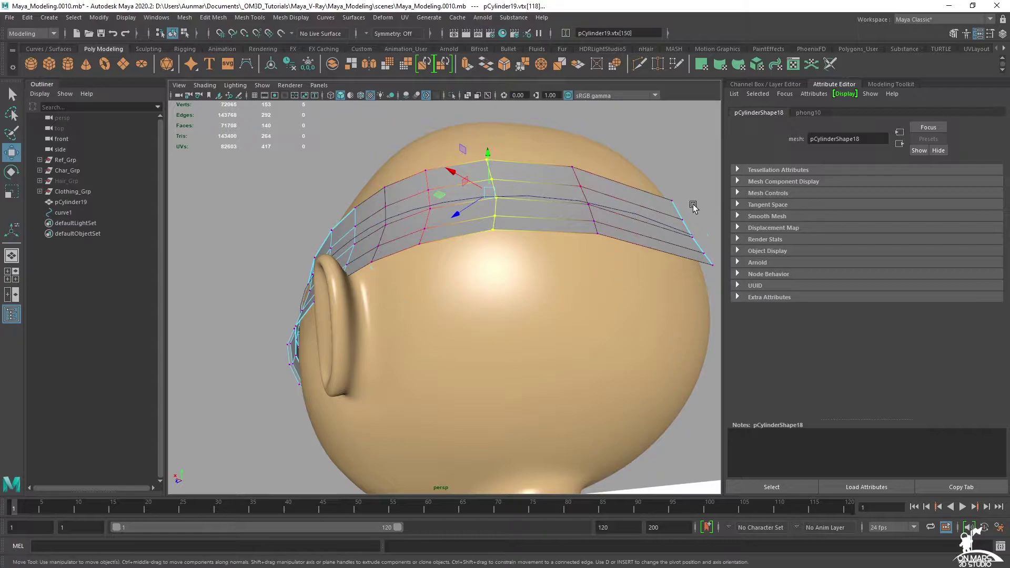
key(e)
alt+drag(580, 246, 454, 208)
drag(555, 207, 468, 388)
key(ctrl+z)
Adjust the strap's end vertices at the back of the head to fit the head surface.
key(b)
key(w)
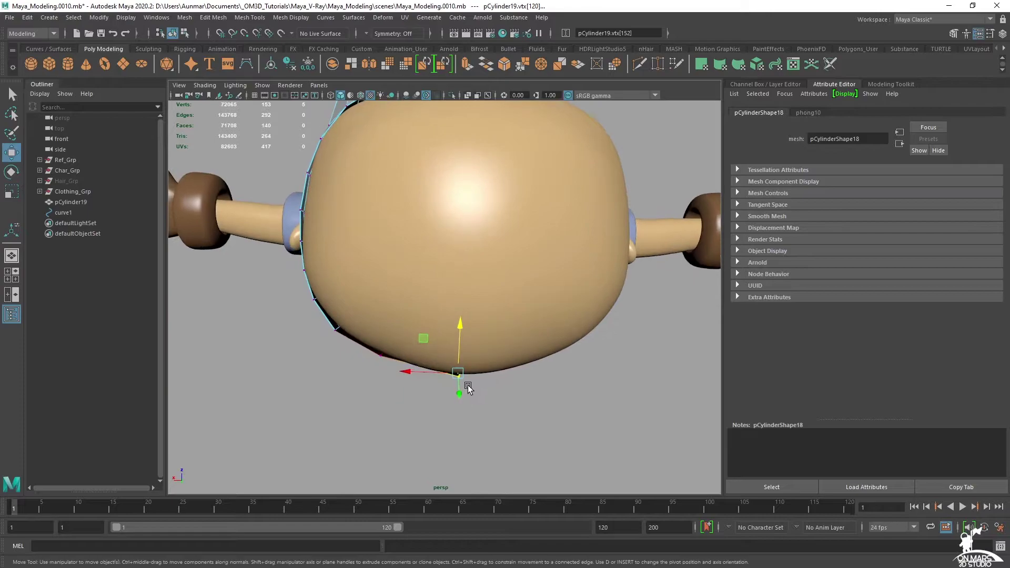
alt+drag(422, 340, 499, 364)
key(ctrl+z)
drag(413, 312, 509, 329)
drag(423, 270, 413, 266)
Refine the strap vertices behind the ear to follow the head's curvature and return to object mode.
alt+drag(439, 301, 442, 311)
drag(479, 349, 478, 348)
alt+drag(476, 345, 459, 291)
key(e)
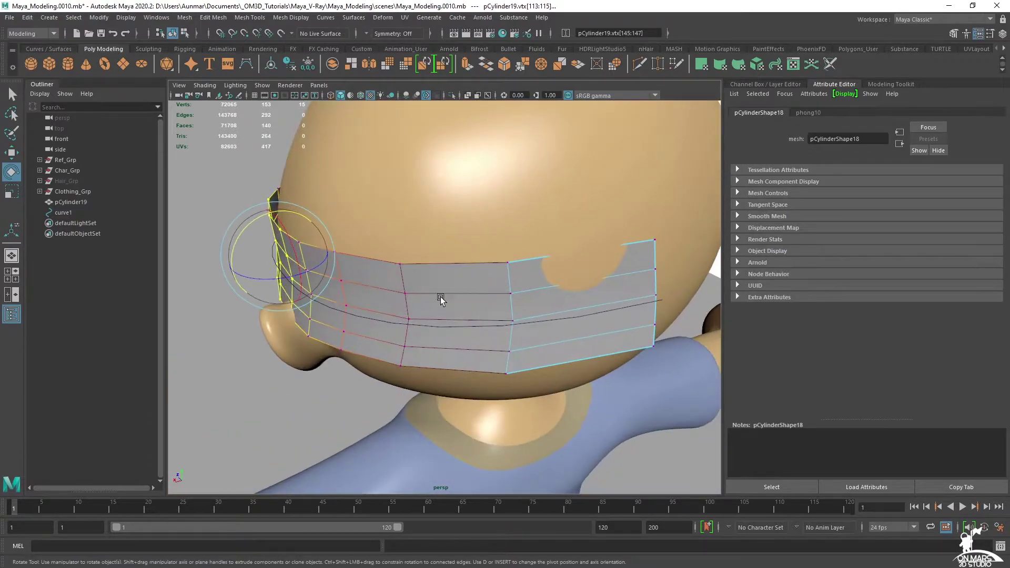
key(q)
key(F8)
Hide the guide curve and select the goggle mesh.
alt+drag(401, 311, 444, 272)
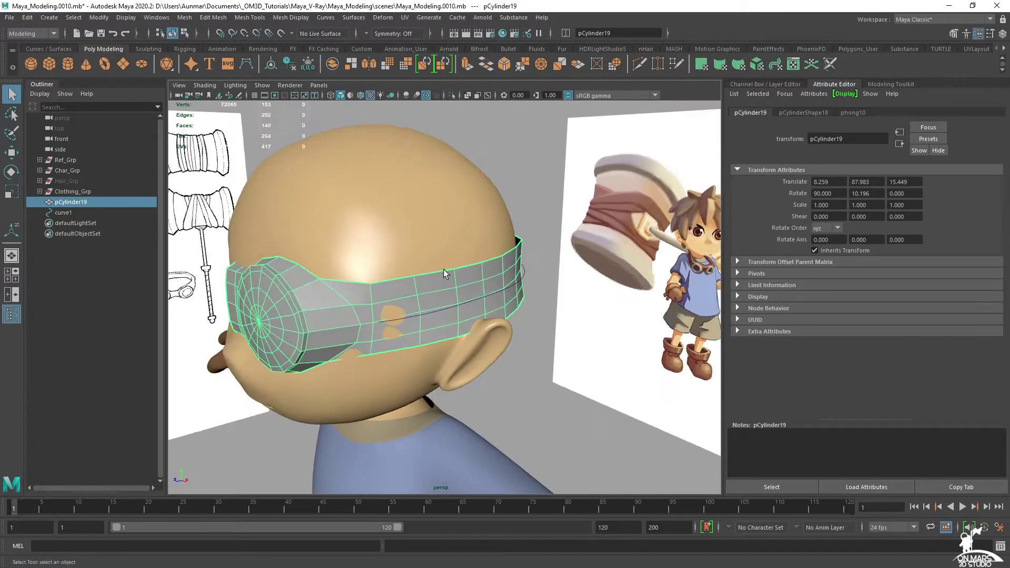
click(81, 213)
key(ctrl+h)
alt+drag(421, 305, 451, 297)
click(512, 290)
alt+drag(441, 295, 492, 298)
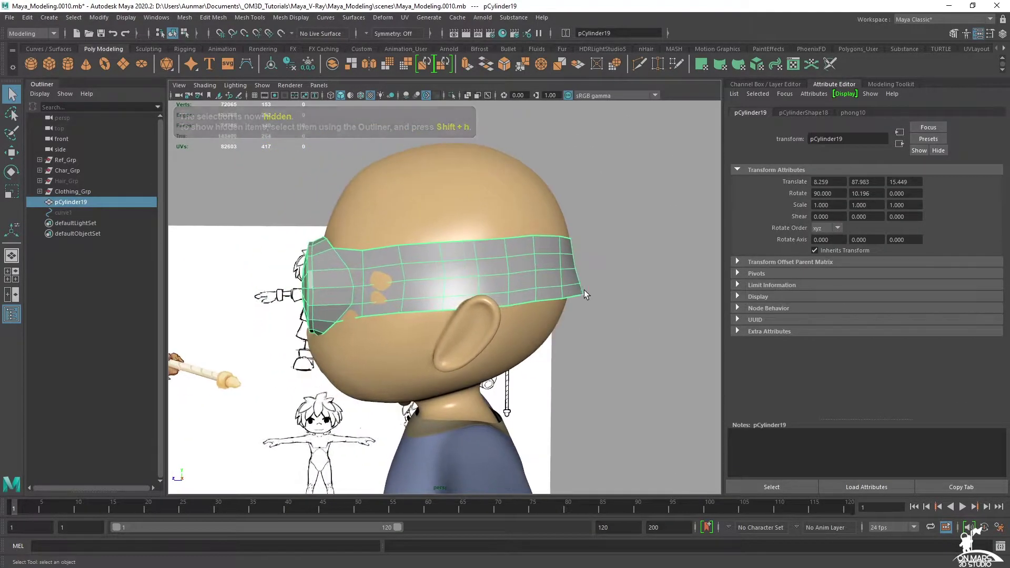
Select all the strap's vertices around the head and scale them vertically.
right_drag(534, 258, 482, 248)
key(alt+x)
drag(390, 220, 387, 204)
key(r)
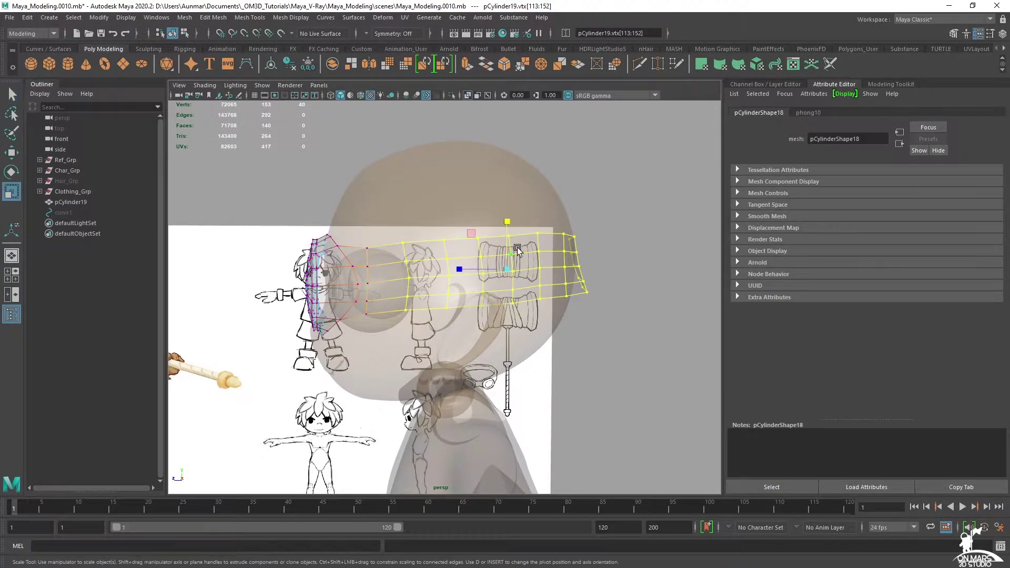
key(alt+x)
mouse_move(508, 224)
mouse_down()
mouse_move(477, 271)
mouse_move(548, 266)
mouse_up()
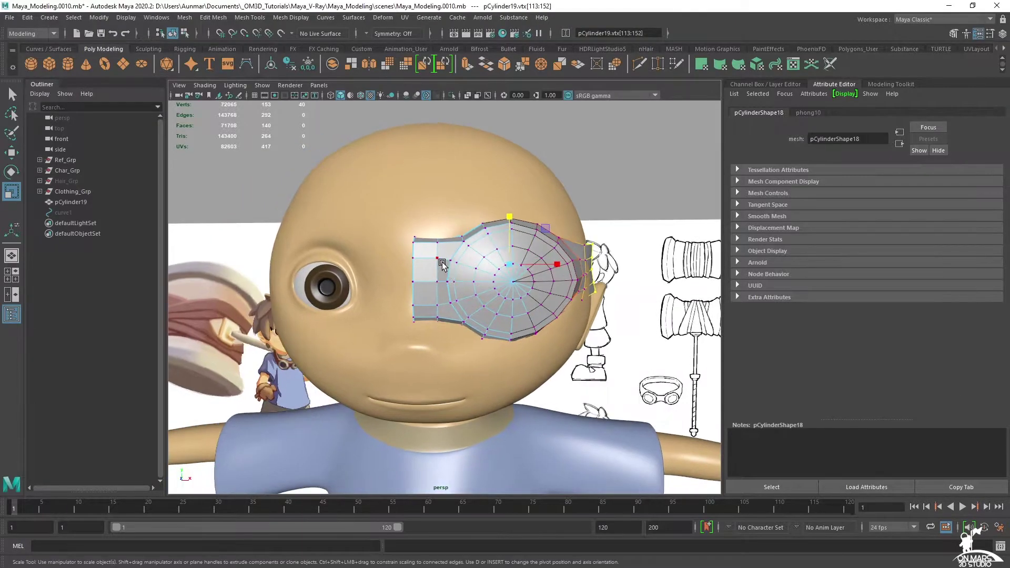
In the front view, select the goggle half's center edge vertices and scale them horizontally into a straight line.
key(space)
key(space)
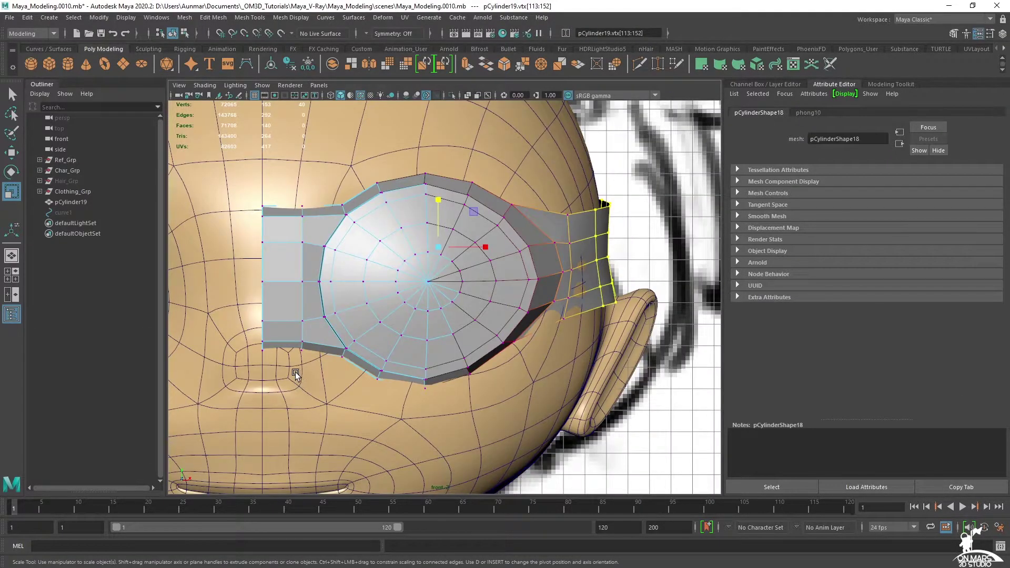
alt+middle_drag(296, 373, 442, 369)
scroll(440, 368, up, 1)
key(alt+x)
scroll(413, 274, up, 1)
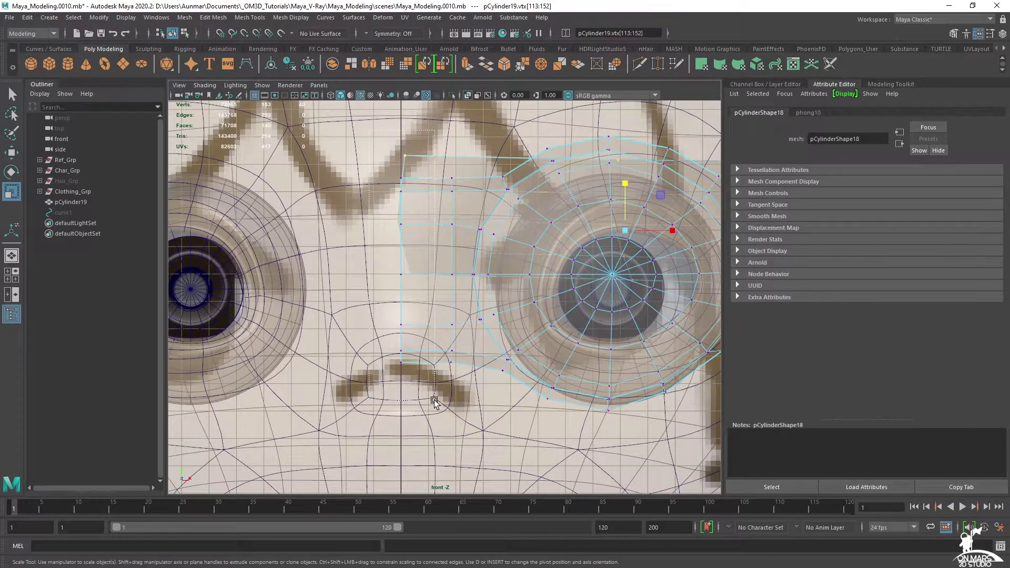
drag(431, 432, 432, 433)
alt+middle_drag(413, 265, 413, 278)
scroll(413, 278, up, 1)
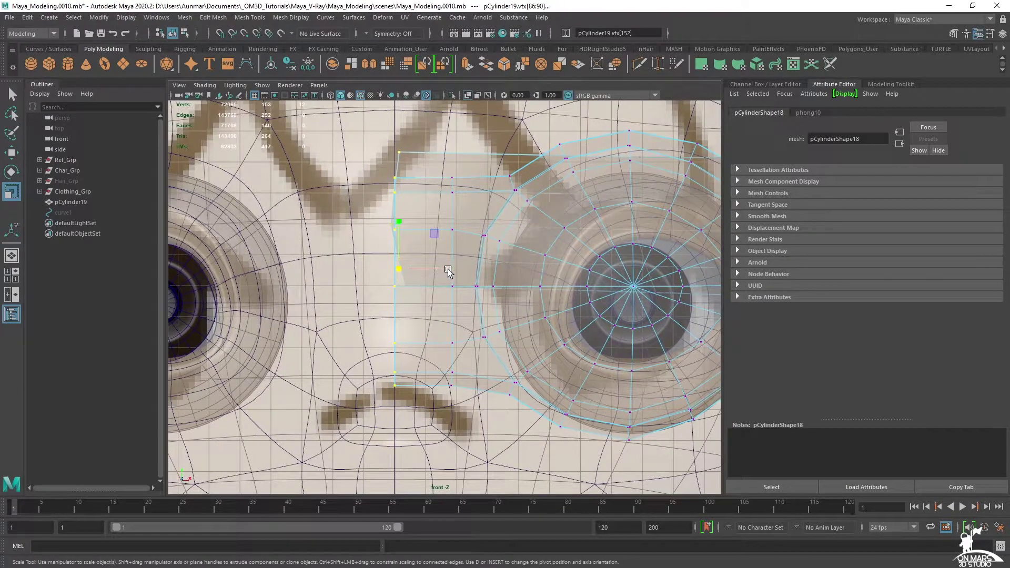
drag(448, 271, 369, 269)
Enable grid snapping and move the straightened center vertices horizontally onto the grid's center line.
key(w)
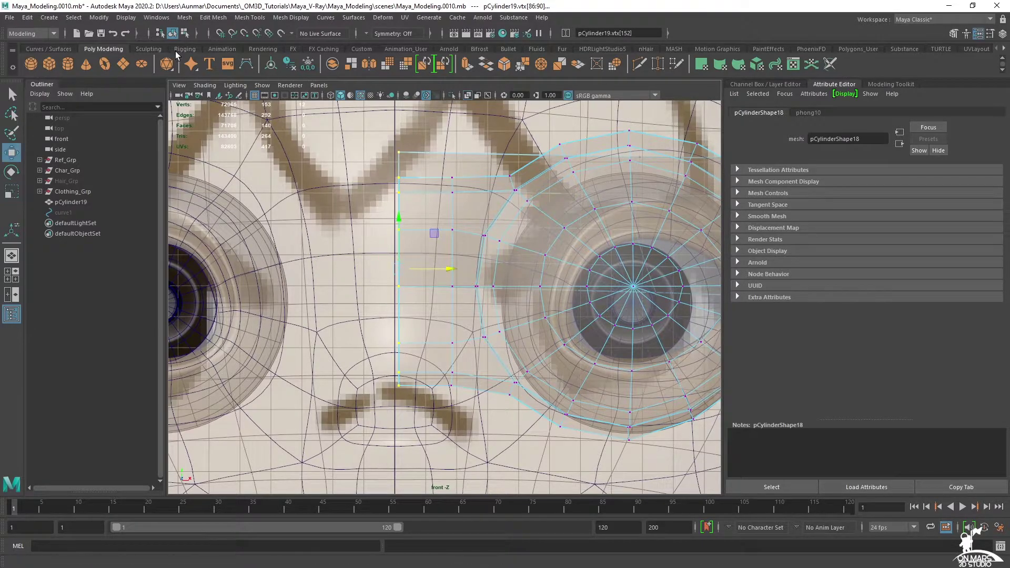
click(220, 33)
drag(441, 269, 395, 273)
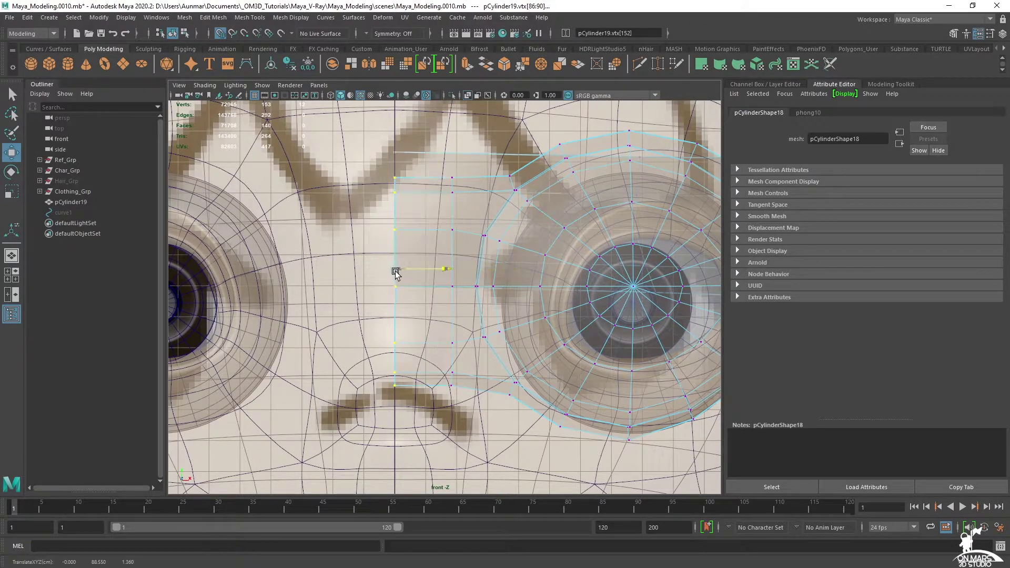
Switch the half goggles mesh to object selection and apply Mirror to it.
alt+middle_drag(554, 235, 503, 254)
key(space)
alt+drag(631, 206, 478, 217)
key(space)
alt+drag(584, 186, 569, 284)
right_drag(568, 280, 583, 268)
key(q)
mouse_move(563, 278)
alt+mouse_down()
mouse_move(541, 269)
mouse_move(525, 204)
mouse_move(501, 239)
mouse_move(554, 264)
alt+mouse_up()
shift+right_click(552, 261)
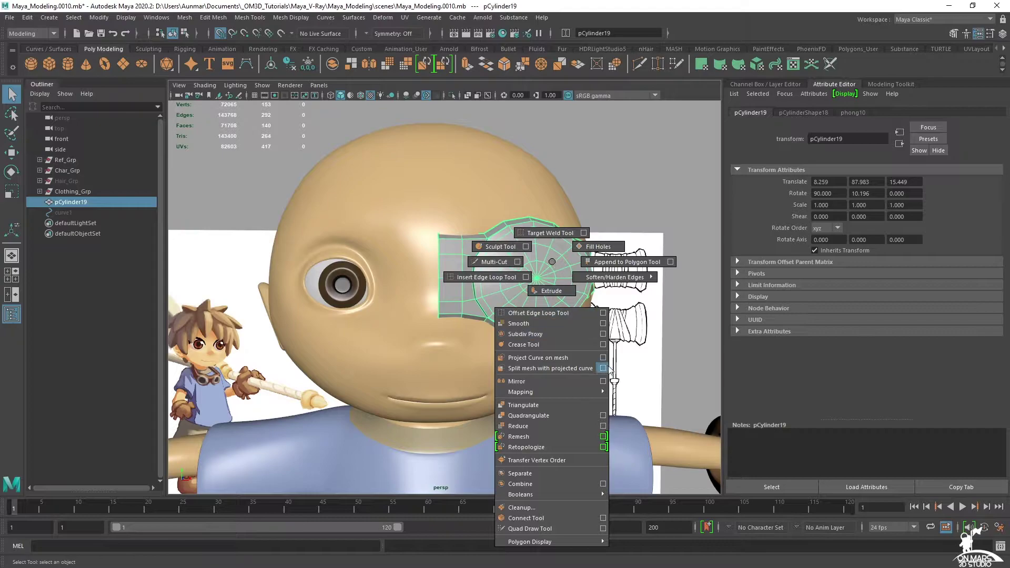
click(584, 384)
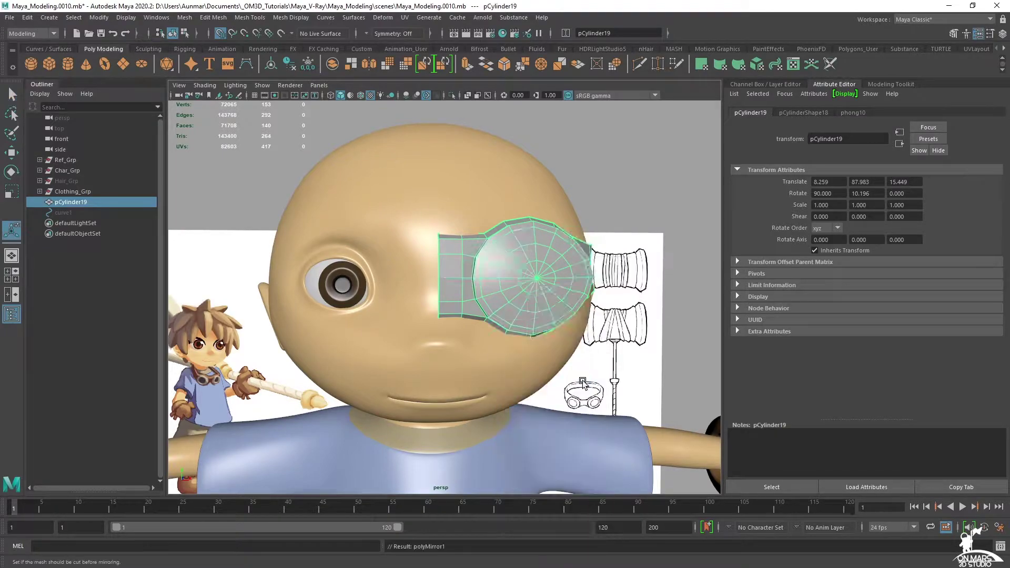
Set the mirror's axis position to World and its direction to negative so both halves of the goggles exist.
alt+drag(449, 314, 419, 318)
alt+right_drag(420, 318, 514, 293)
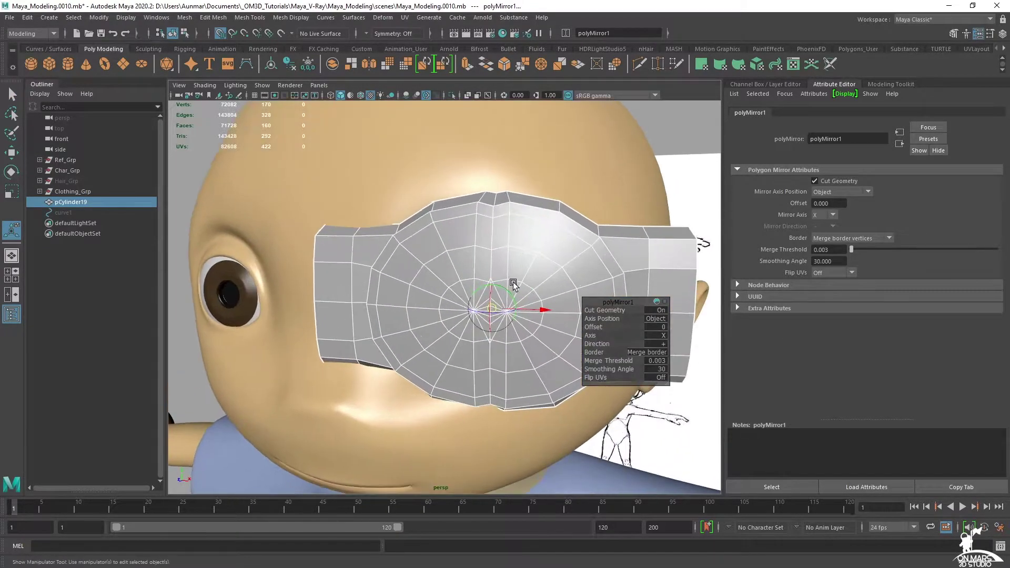
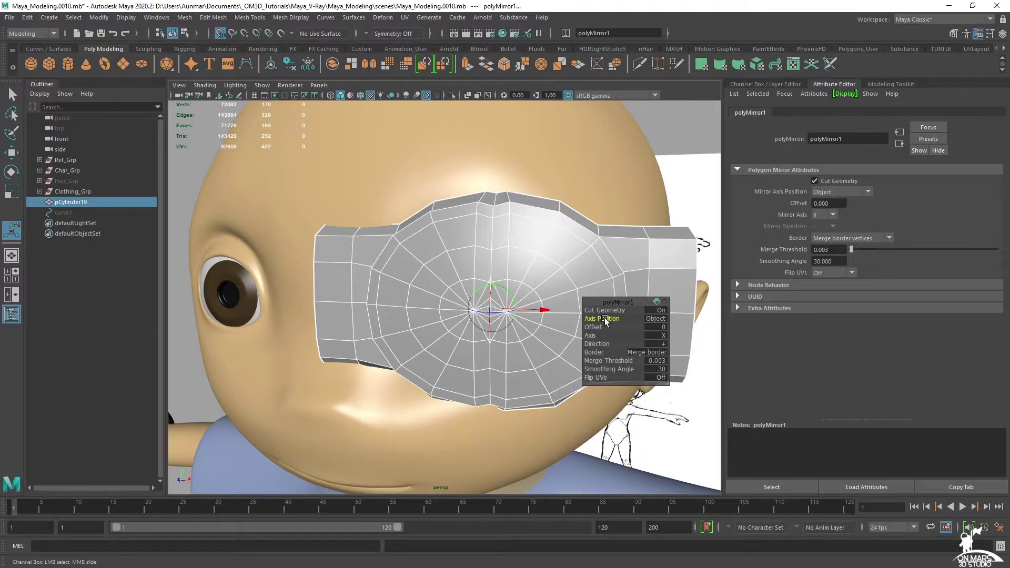
click(657, 319)
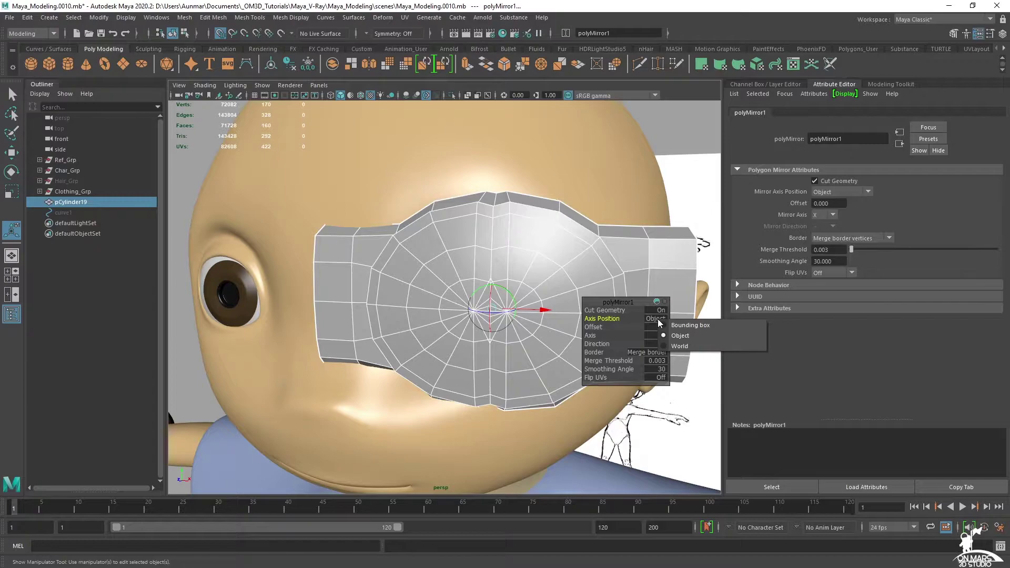
click(679, 346)
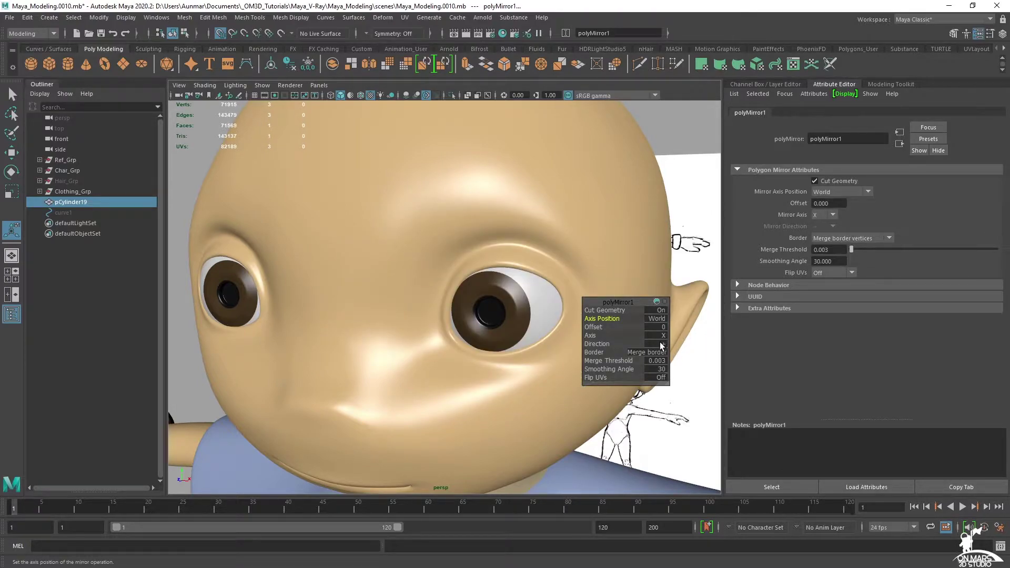
click(660, 342)
click(710, 360)
alt+right_drag(568, 336, 430, 286)
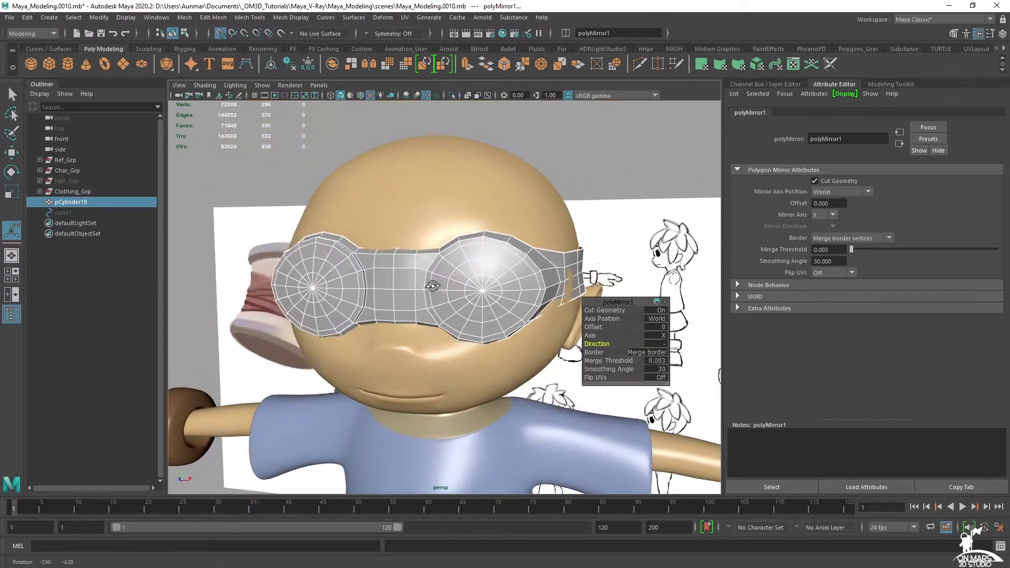
Inspect the mirrored goggles and strap from the front, in the orthographic view, and around the back of the head.
alt+drag(431, 286, 459, 333)
alt+drag(264, 446, 295, 414)
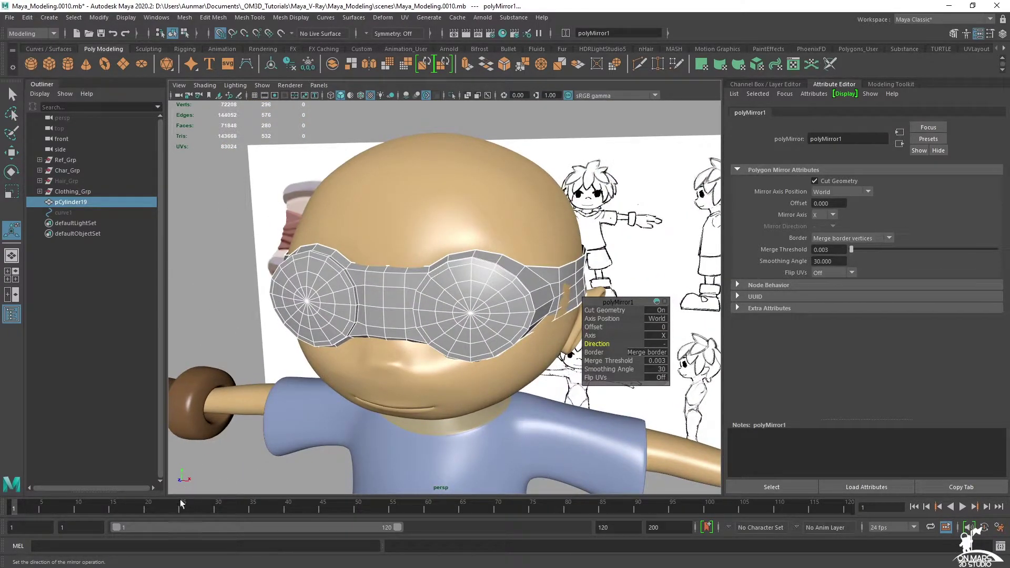
alt+drag(403, 313, 417, 288)
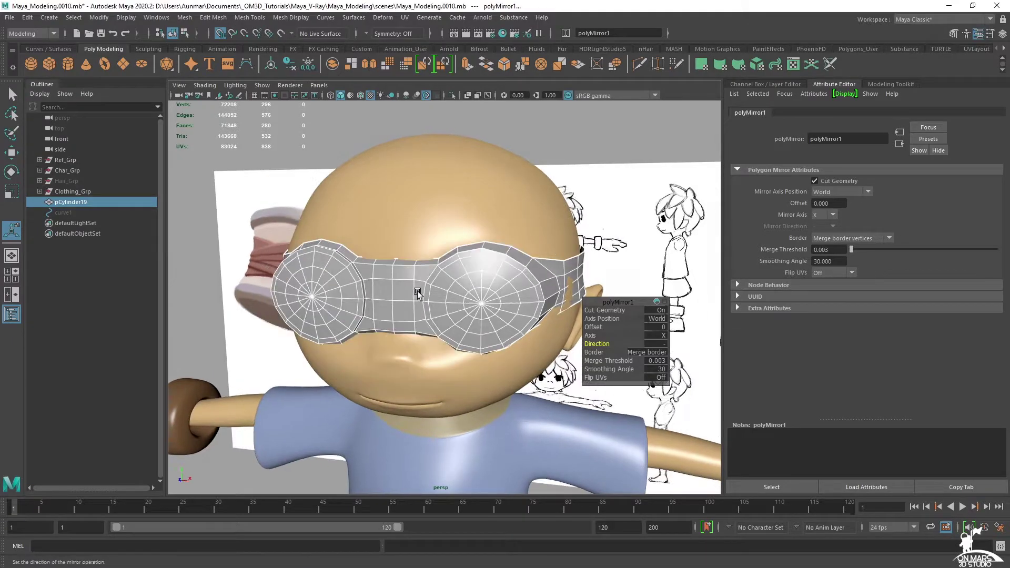
key(space)
key(space)
alt+right_drag(450, 294, 423, 187)
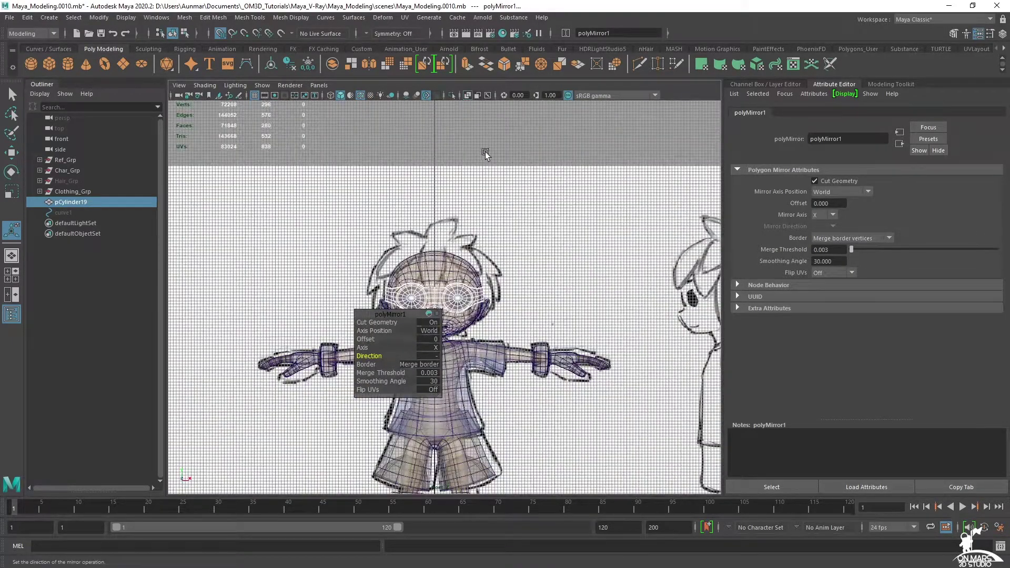
key(space)
key(space)
alt+drag(545, 237, 523, 257)
alt+middle_drag(523, 257, 505, 284)
alt+drag(505, 284, 418, 236)
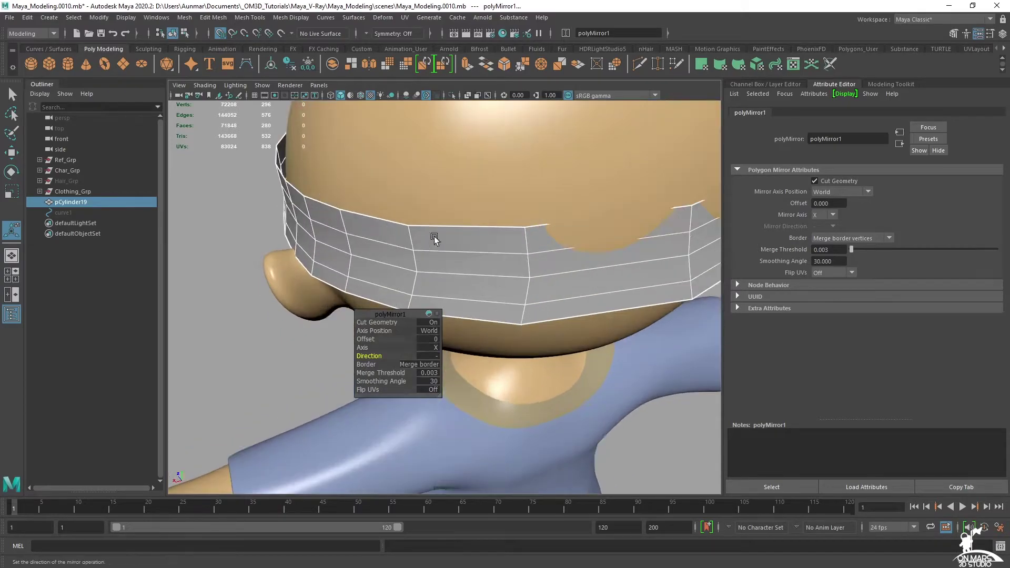
key(q)
alt+drag(534, 264, 557, 287)
scroll(526, 279, up, 3)
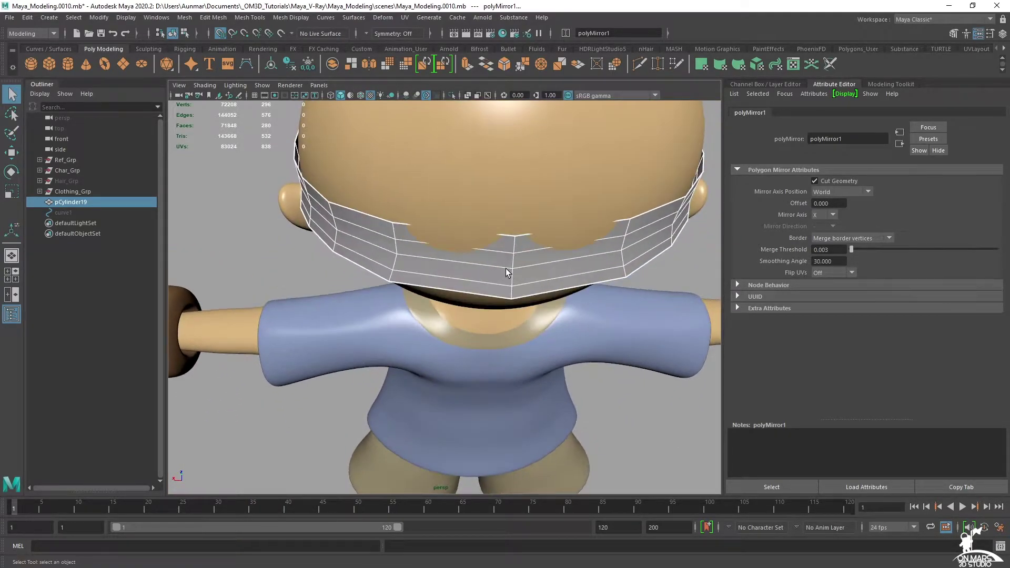
key(space)
alt+drag(494, 296, 444, 266)
key(space)
Examine the edges at the strap's back centre using edge selection, X-ray shading and the smooth mesh preview.
right_drag(444, 266, 453, 175)
click(466, 261)
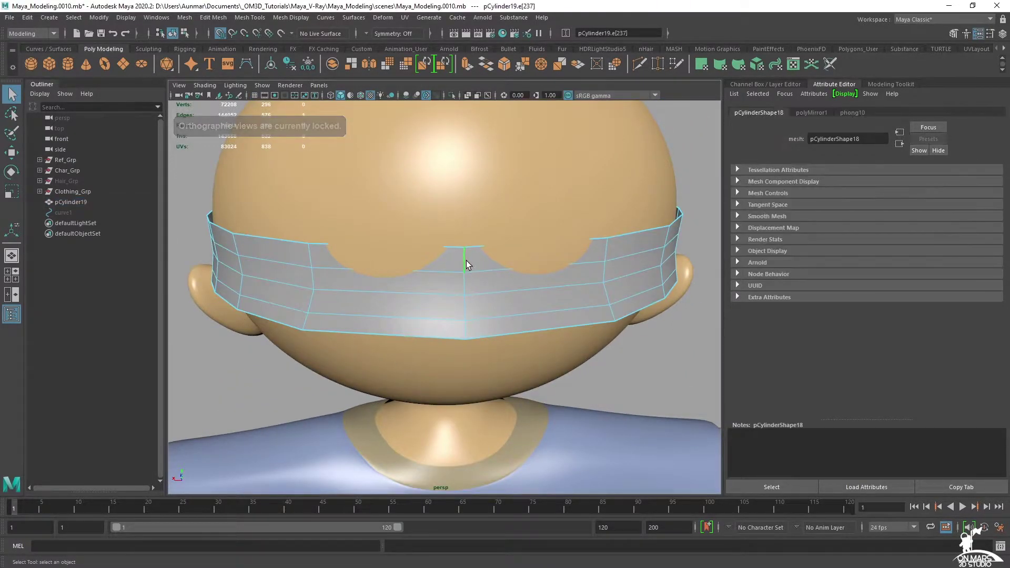
alt+drag(466, 260, 476, 298)
double_click(502, 195)
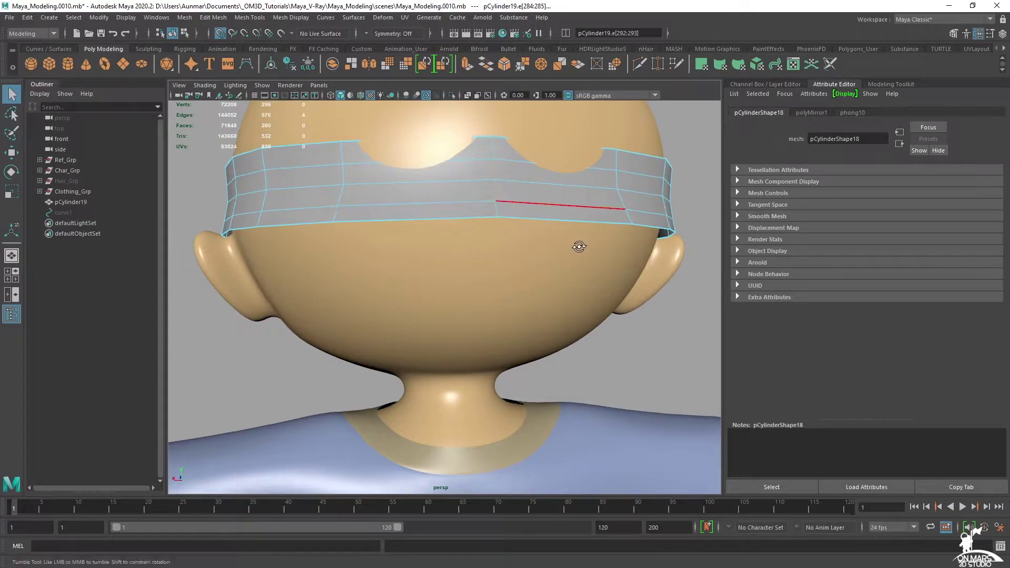
alt+drag(581, 246, 566, 251)
key(alt+x)
alt+middle_drag(478, 212, 495, 246)
alt+drag(495, 245, 491, 263)
key(3)
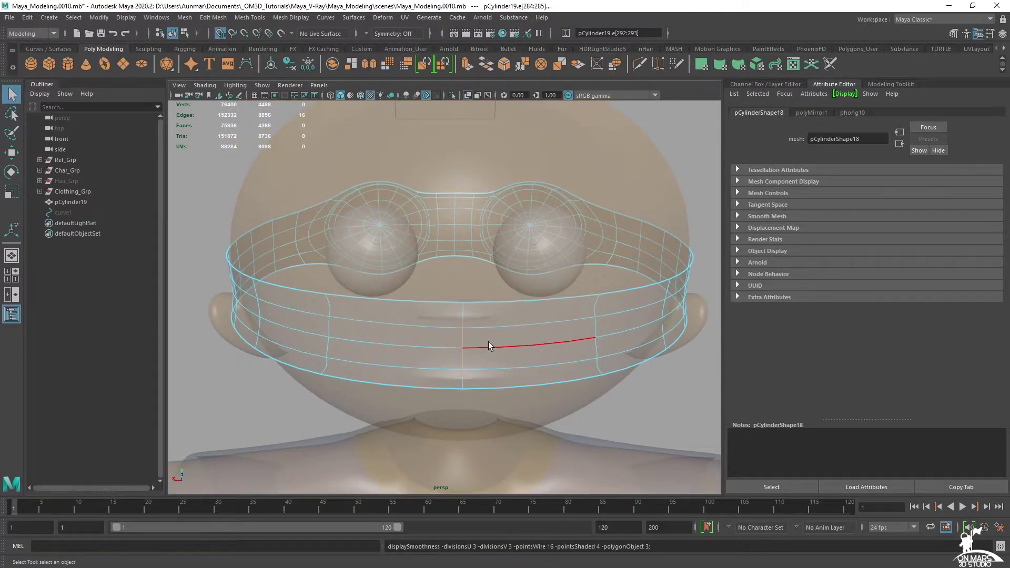
key(1)
alt+drag(489, 343, 575, 336)
Delete the stray vertices on the strap's back-centre edge line, with the smooth mesh preview on.
right_drag(574, 336, 522, 261)
key(3)
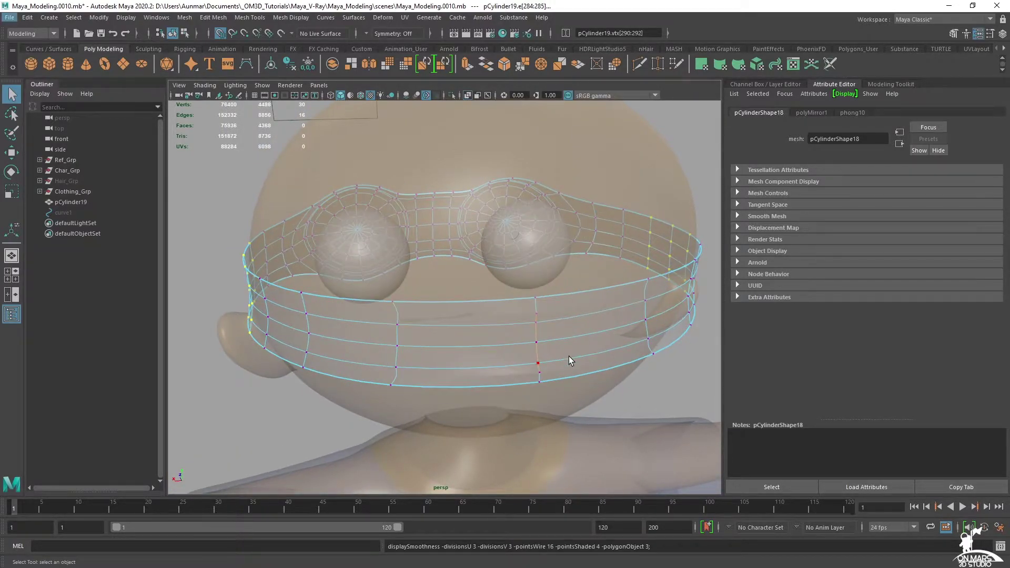
click(536, 321)
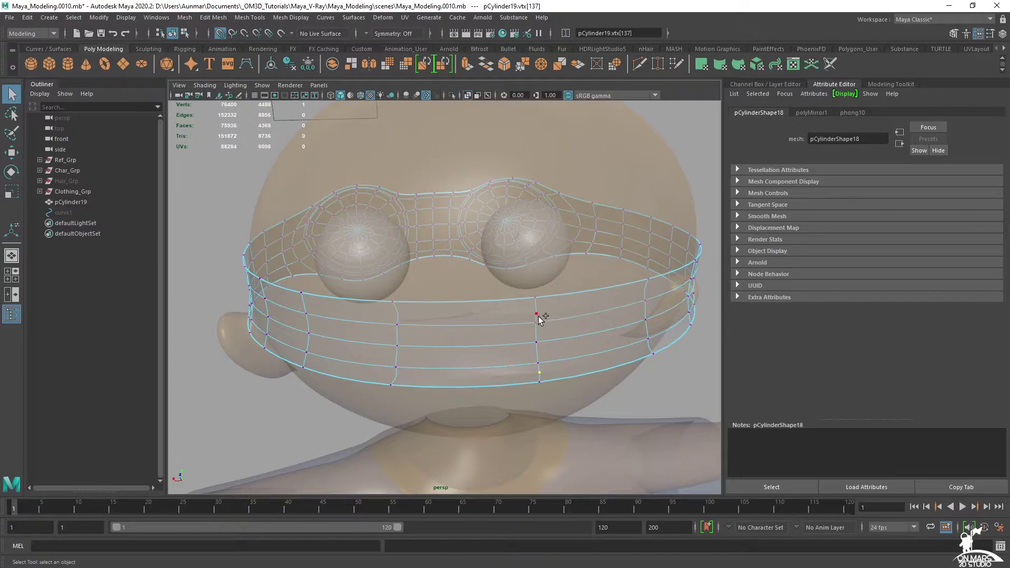
click(679, 339)
alt+drag(697, 354, 550, 314)
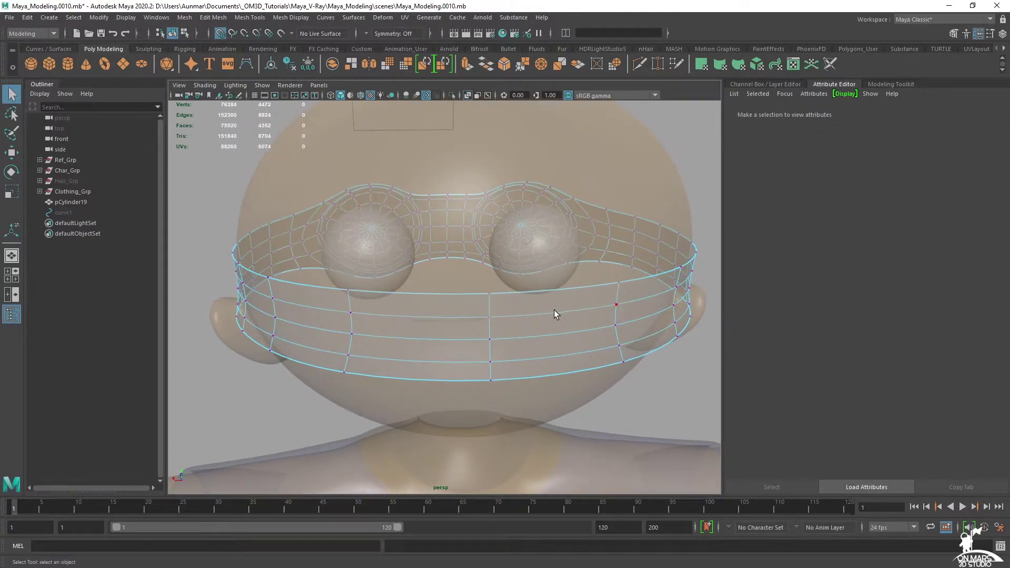
Turn off X-ray shading and select the vertical edge row at the strap's back centre.
key(alt+x)
mouse_move(422, 268)
right_down()
mouse_move(418, 278)
mouse_move(510, 313)
right_up()
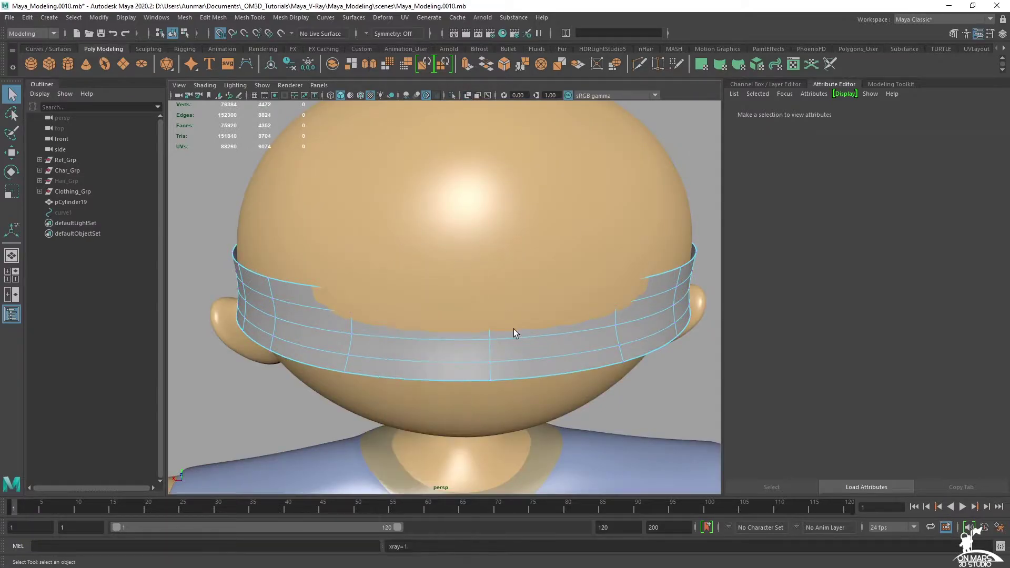
click(476, 313)
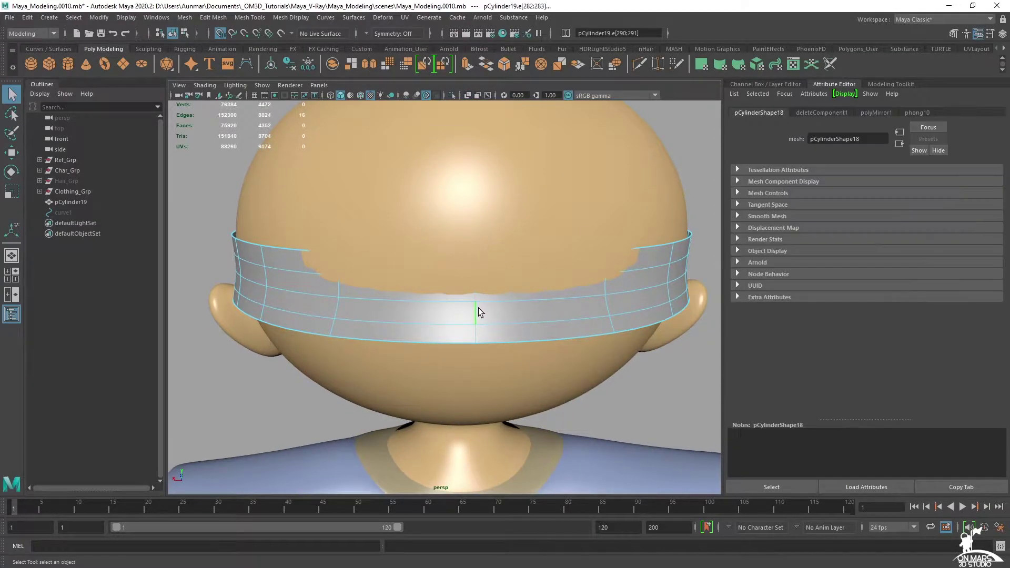
alt+drag(522, 296, 423, 290)
Try moving the selected back-centre edge row of the strap along Z, and undo the move.
key(e)
key(w)
click(428, 293)
key(ctrl+z)
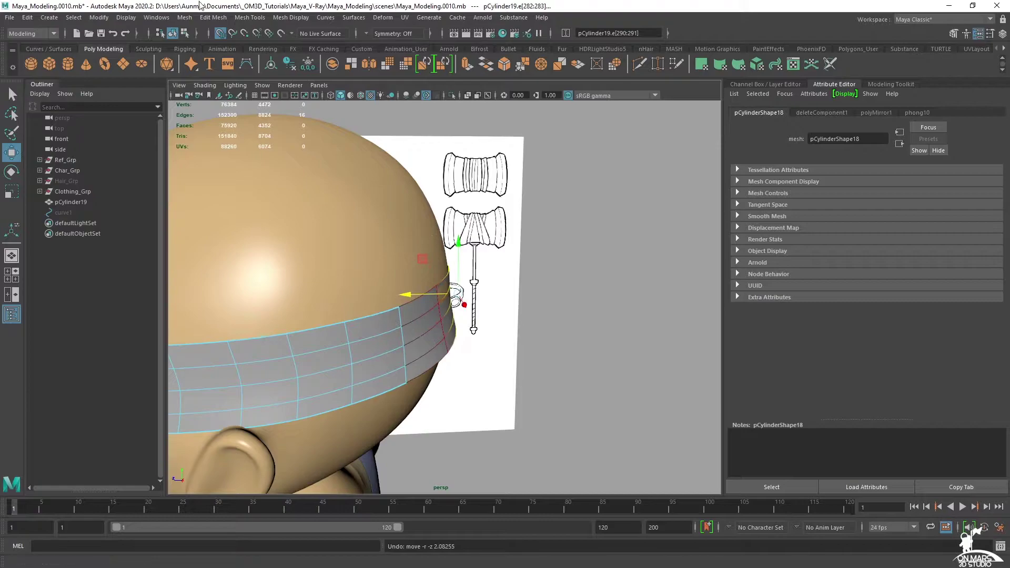
Turn off soft selection while keeping the strap's back-centre edge row selected.
alt+drag(503, 224, 408, 309)
scroll(521, 228, up, 4)
click(501, 245)
scroll(520, 248, down, 6)
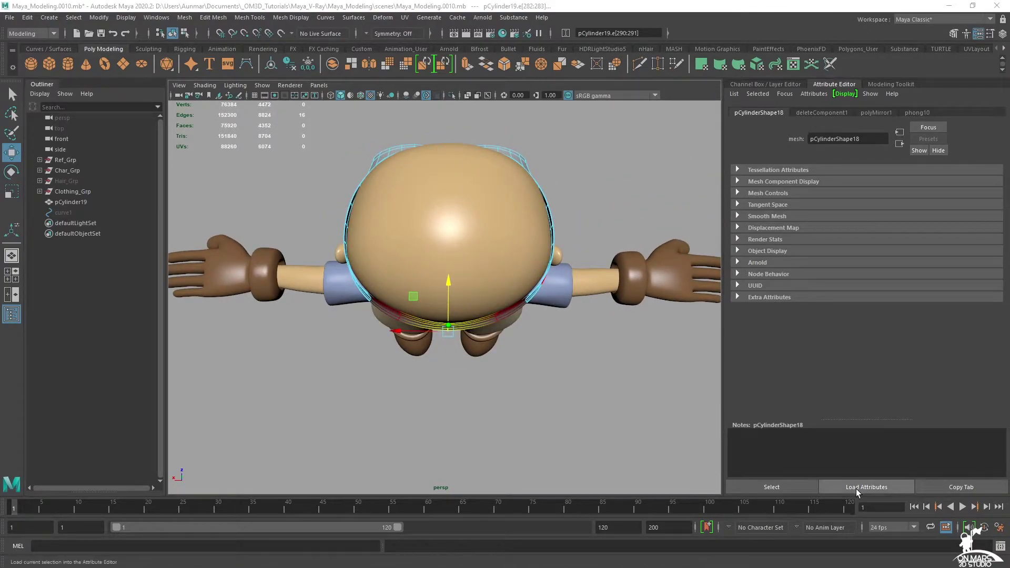
alt+drag(380, 301, 395, 232)
scroll(436, 263, up, 4)
key(b)
alt+right_drag(488, 261, 509, 332)
alt+drag(509, 331, 532, 348)
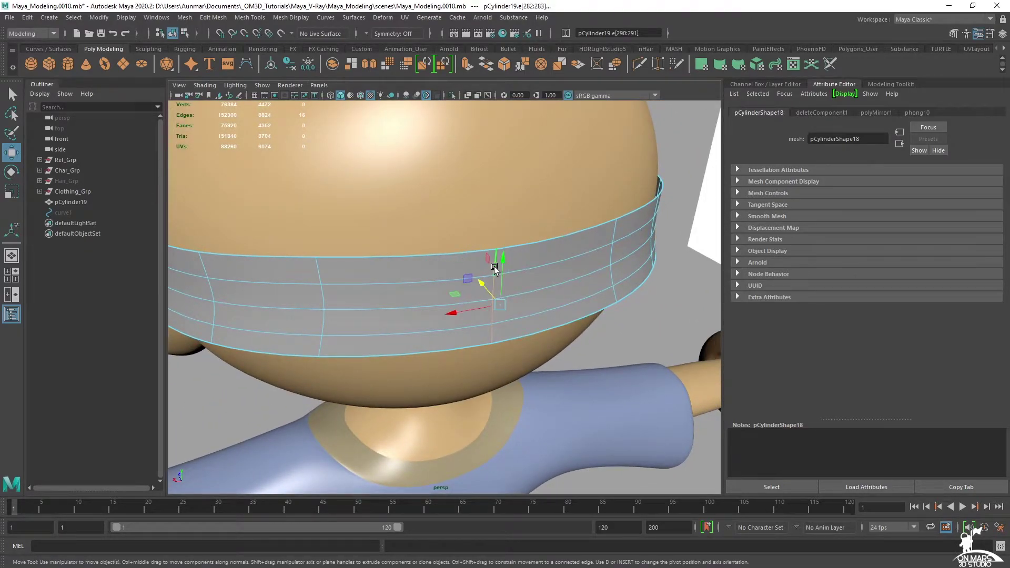
Detach the strap's components along the selected back-centre edge row.
key(q)
shift+right_click(514, 279)
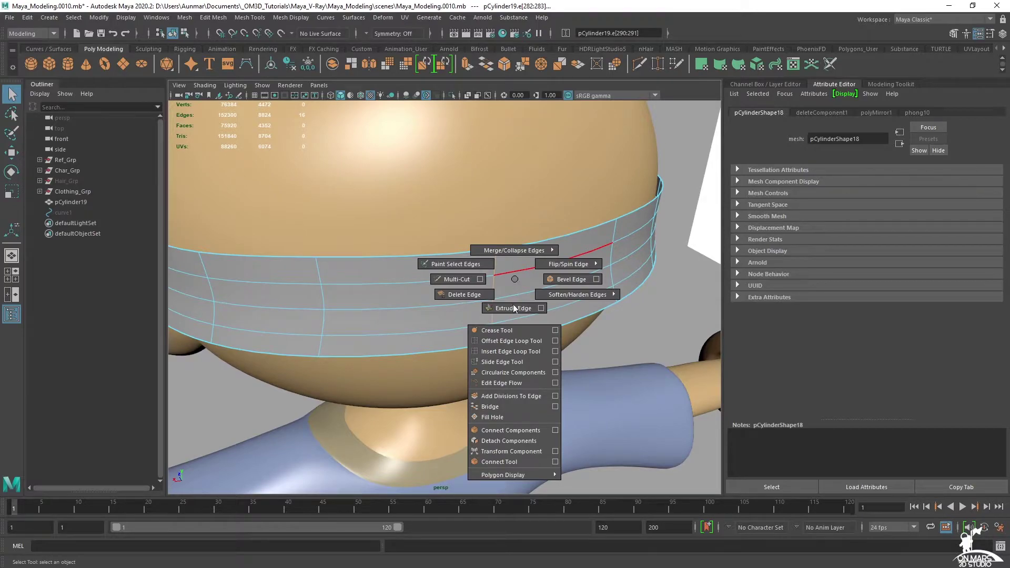
click(525, 438)
alt+drag(526, 434, 473, 309)
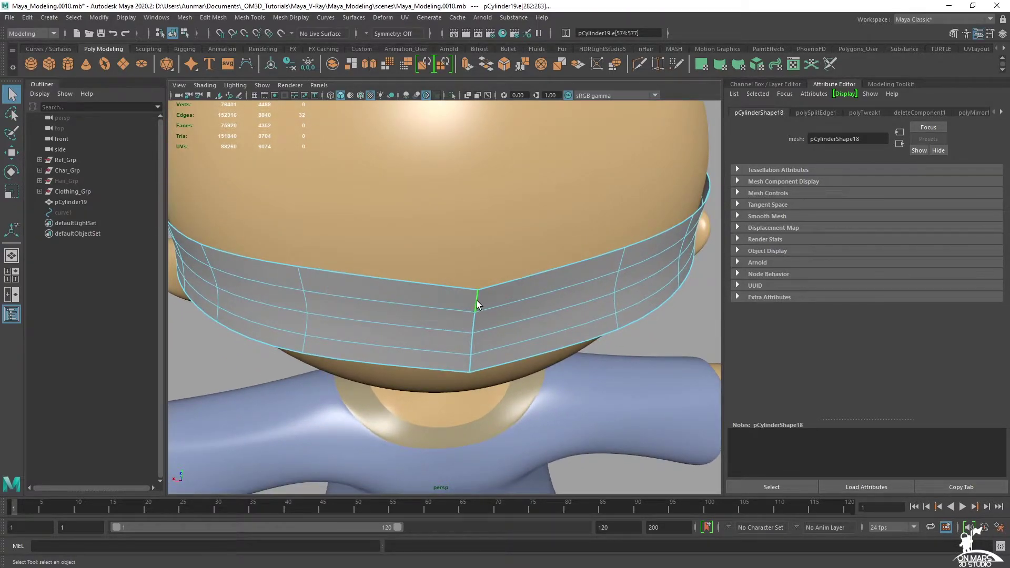
Select the four stacked faces on one side of the back seam and move them slightly away from it.
right_drag(420, 268, 413, 292)
click(415, 297)
shift+click(416, 316)
shift+click(413, 336)
shift+click(416, 355)
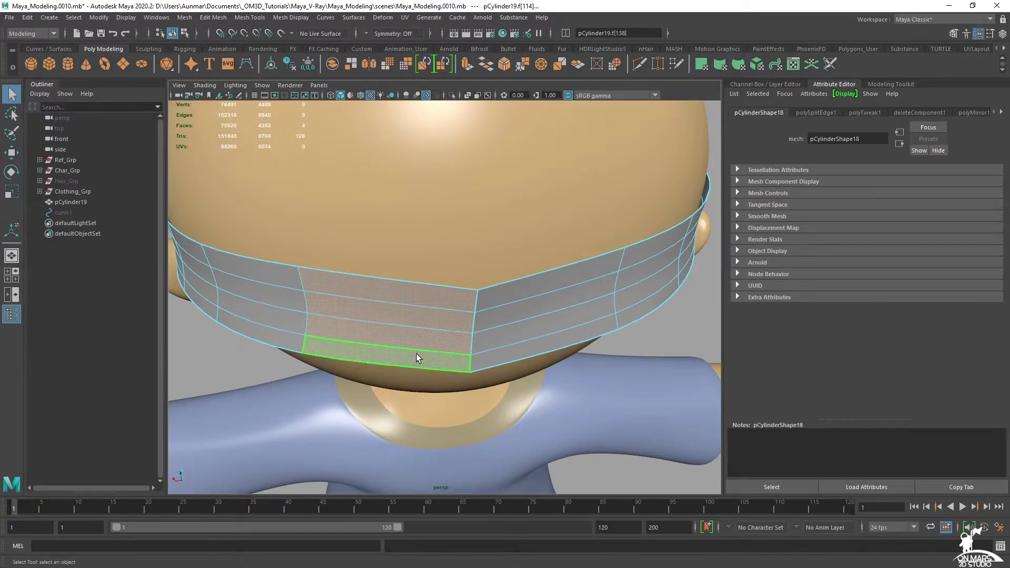
key(w)
alt+drag(415, 353, 443, 356)
drag(351, 335, 348, 335)
alt+drag(397, 357, 462, 214)
key(q)
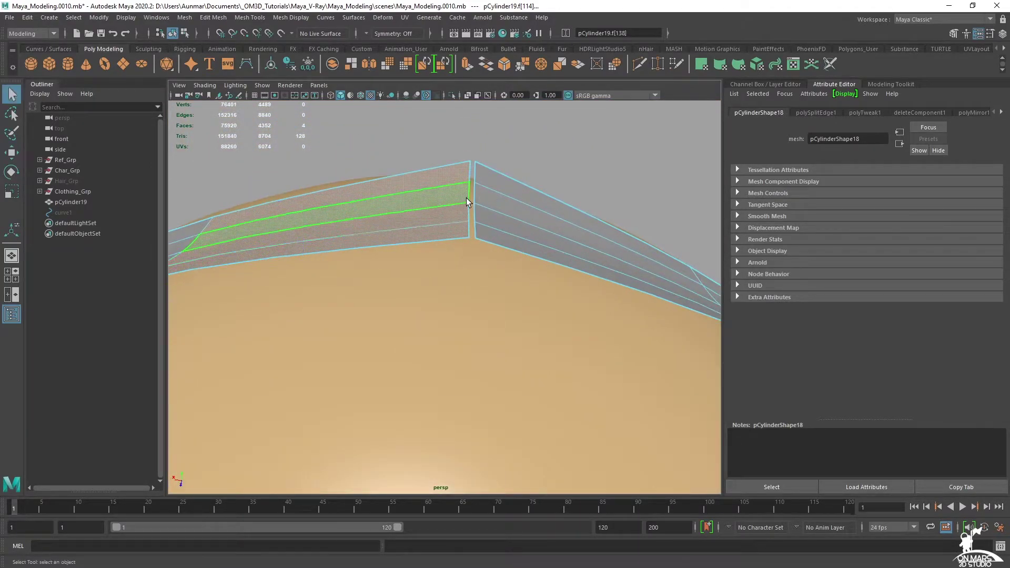
Select and move the loose end edge rows at the back seam so one strap end lies over the other.
right_drag(463, 178, 460, 169)
click(466, 170)
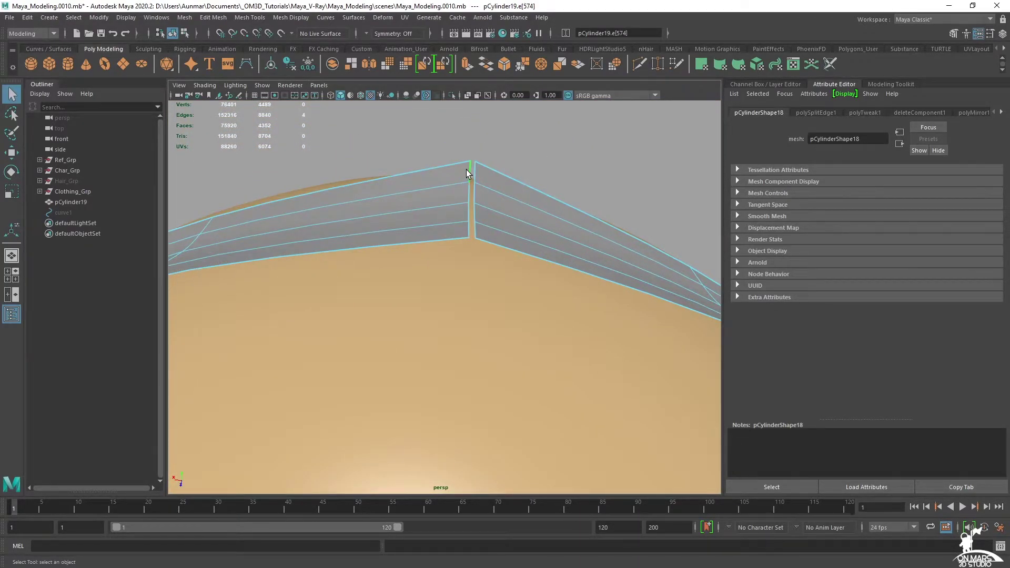
double_click(467, 227)
key(w)
alt+drag(500, 242, 456, 232)
click(450, 227)
double_click(449, 304)
alt+drag(451, 300, 401, 273)
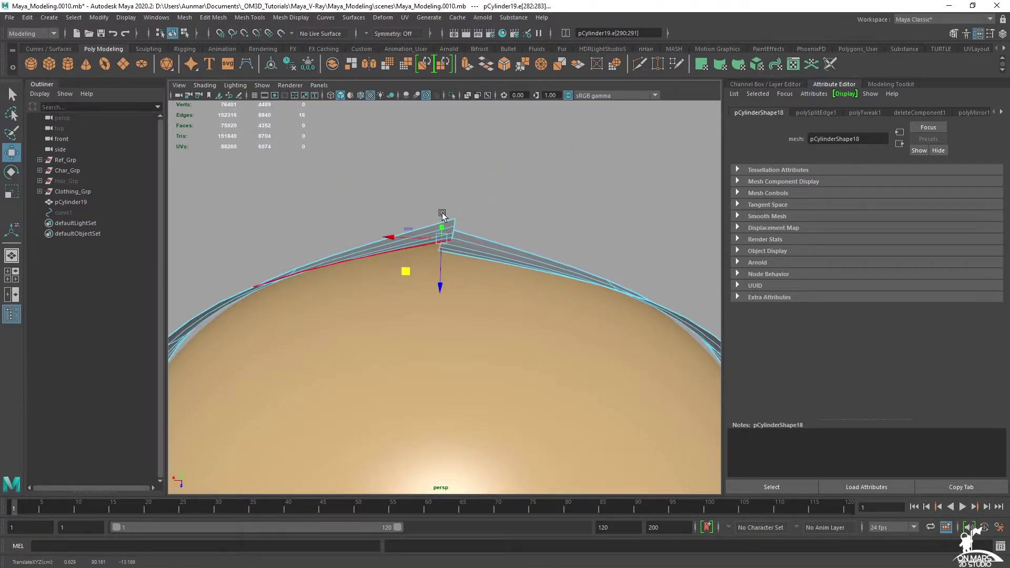
Fine-tune the positions of the two overlapping strap ends, and return to object selection with the goggles selected.
click(454, 223)
alt+drag(454, 225, 452, 284)
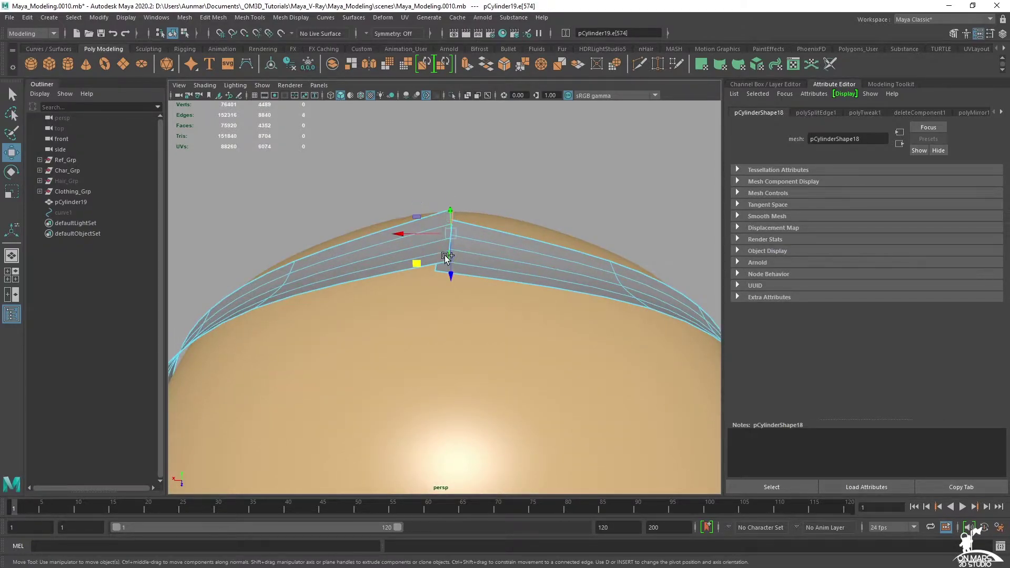
double_click(446, 257)
alt+drag(442, 232, 451, 232)
scroll(523, 228, down, 5)
alt+drag(522, 228, 513, 181)
key(q)
right_drag(492, 267, 548, 240)
Inspect the overlapping strap ends at the back of the head from several angles, and deselect the mesh.
scroll(519, 253, down, 5)
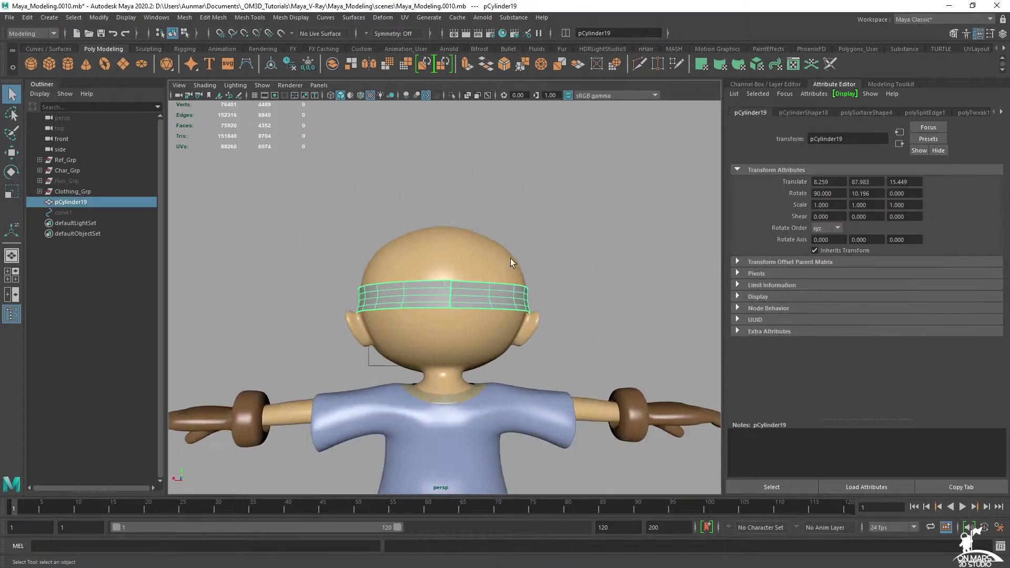
alt+drag(509, 273, 546, 327)
scroll(546, 326, up, 5)
alt+middle_drag(526, 320, 444, 287)
scroll(444, 286, up, 3)
alt+drag(460, 280, 463, 287)
alt+drag(572, 280, 587, 276)
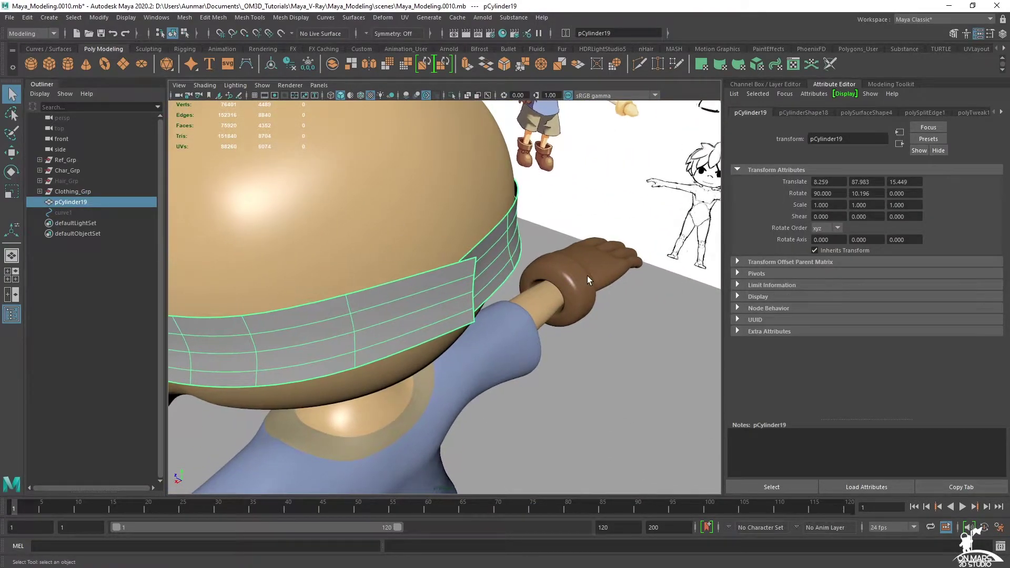
scroll(539, 263, down, 4)
alt+middle_drag(539, 263, 491, 248)
scroll(473, 289, down, 5)
click(454, 333)
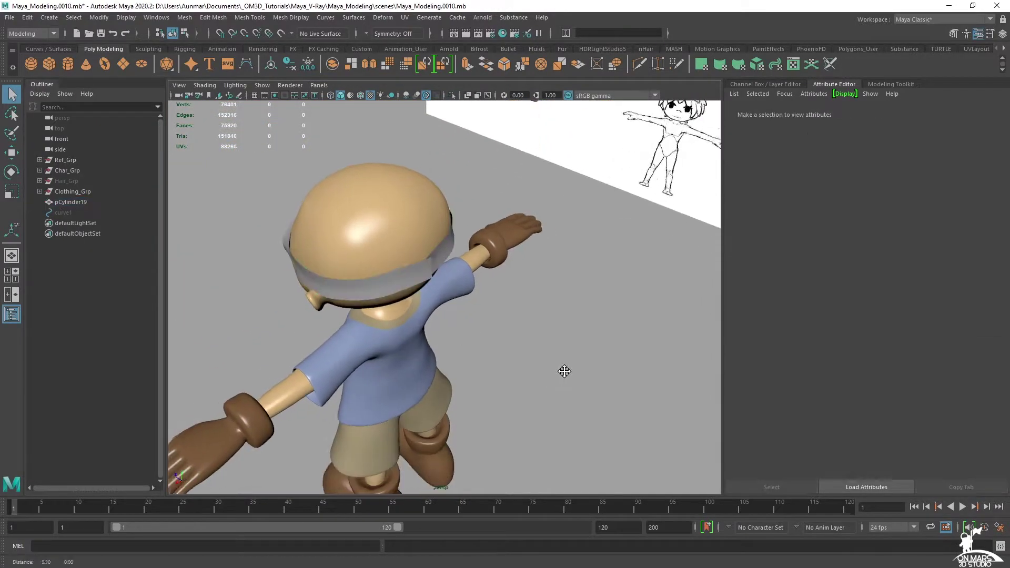
Create a polygon cube and raise it to head height at about 81.7 in Y.
alt+drag(559, 372, 565, 301)
shift+right_click(566, 302)
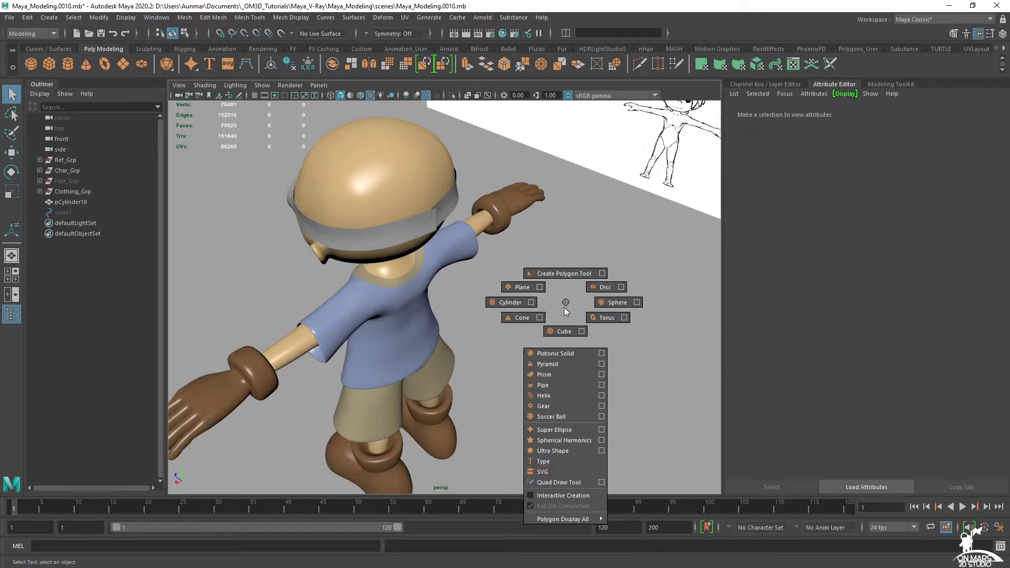
click(563, 331)
scroll(470, 340, down, 5)
key(w)
drag(440, 354, 476, 233)
scroll(443, 222, up, 4)
key(f)
scroll(477, 234, down, 5)
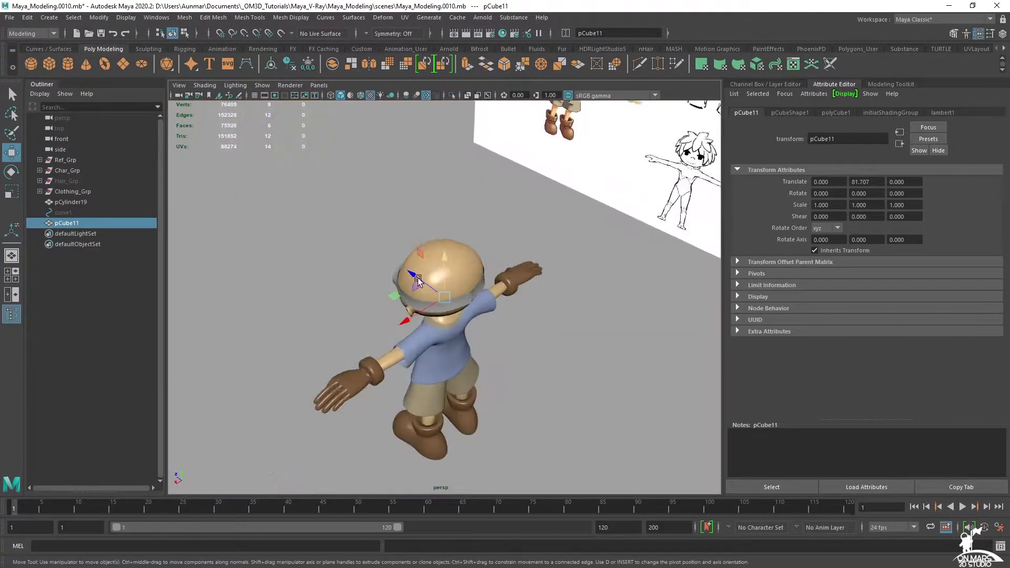
Move the cube to the back of the head, just under the overlapping strap ends, at about X 1.48, Y 87.17, Z -14.09.
drag(419, 277, 431, 222)
scroll(489, 310, up, 5)
scroll(453, 302, up, 3)
alt+middle_drag(446, 233, 472, 298)
scroll(472, 298, up, 5)
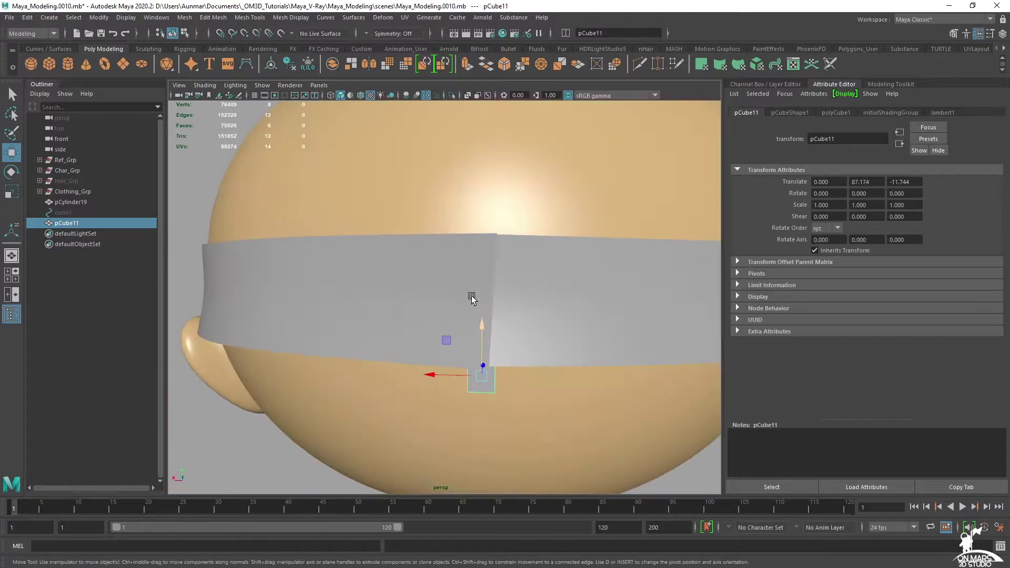
drag(446, 374, 407, 374)
alt+drag(413, 376, 541, 369)
drag(610, 338, 482, 388)
alt+middle_drag(482, 388, 486, 302)
scroll(474, 305, down, 3)
drag(449, 300, 511, 327)
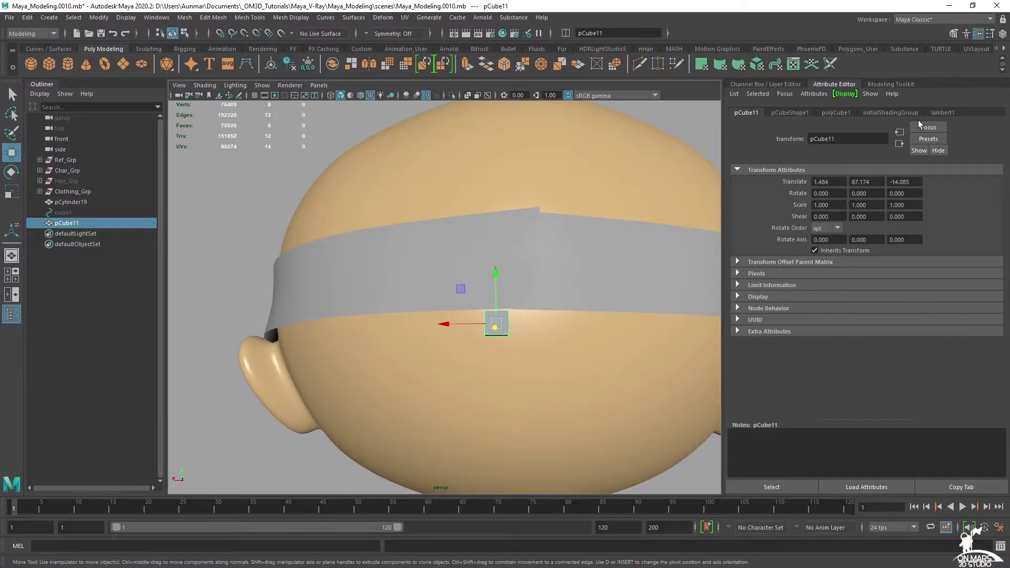
Set the polygon cube's width to 6 in its creation attributes.
click(1002, 34)
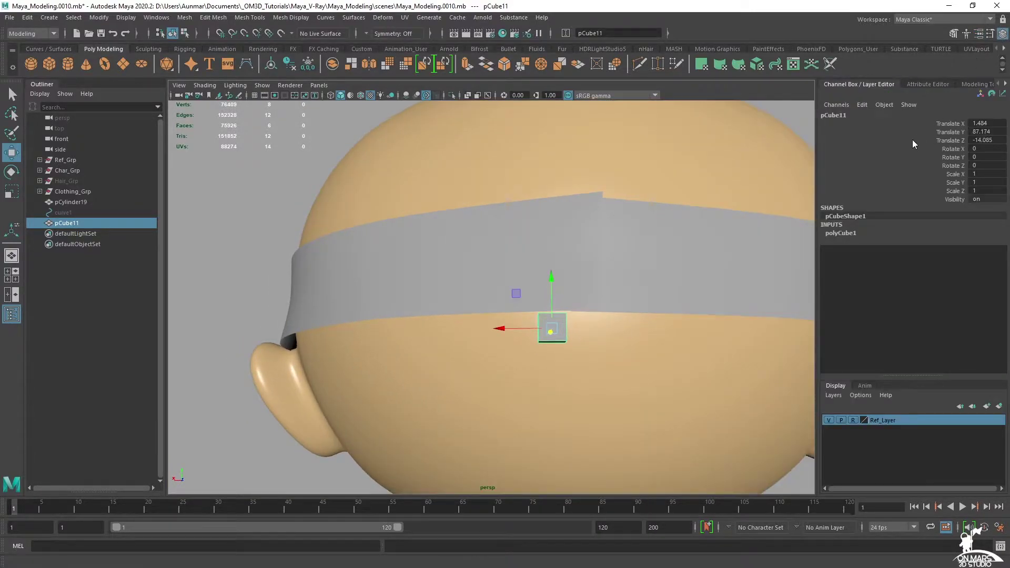
click(840, 233)
click(956, 242)
middle_drag(526, 195, 575, 196)
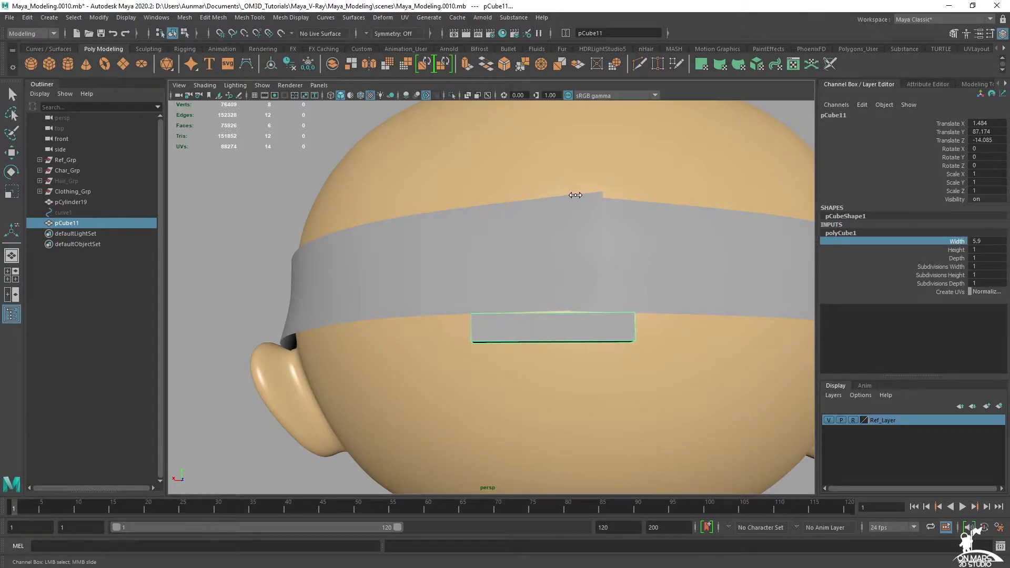
double_click(976, 241)
text(8)
key(Return)
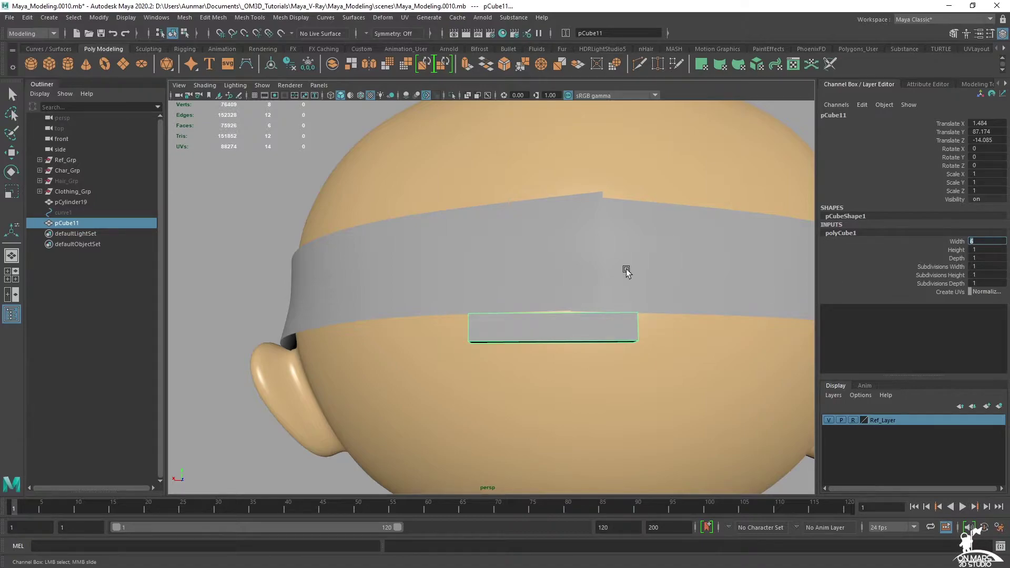
Centre the cube at X 0 and raise it to about 87.38 in Y, just below the strap's lower edge.
alt+right_drag(689, 277, 548, 248)
alt+drag(547, 248, 548, 269)
key(w)
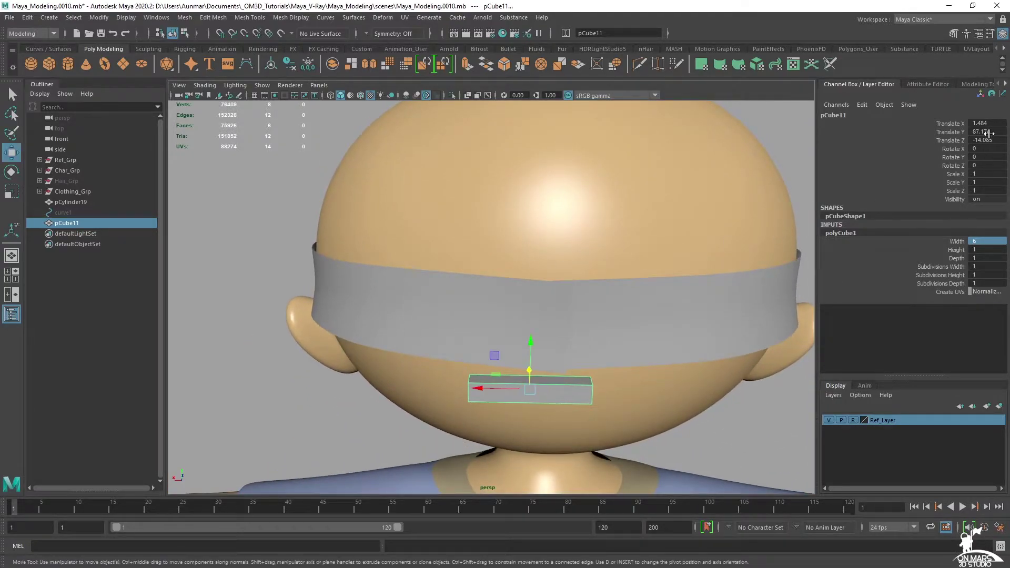
double_click(992, 124)
text(0)
key(Return)
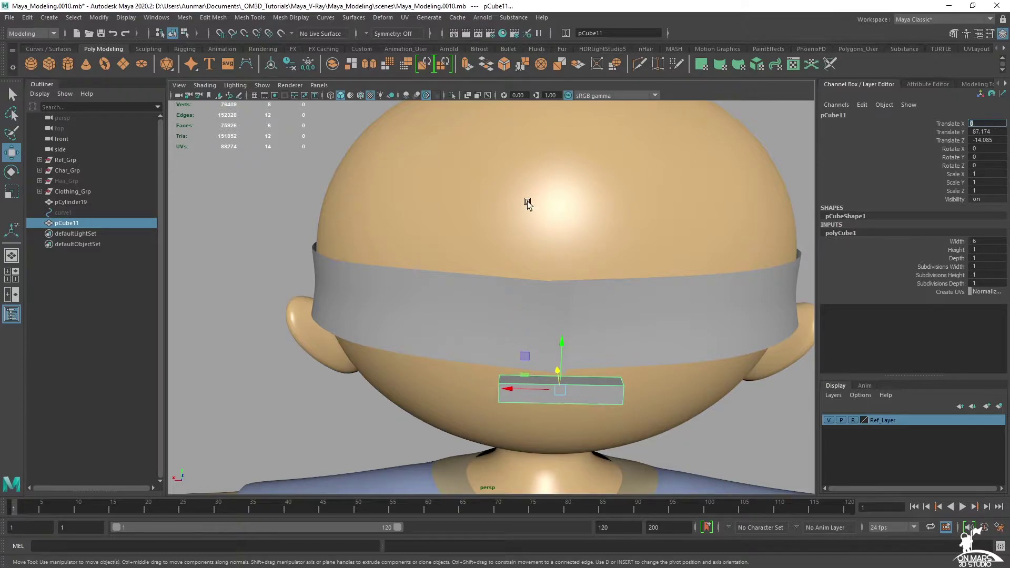
alt+drag(540, 192, 516, 219)
drag(574, 303, 579, 299)
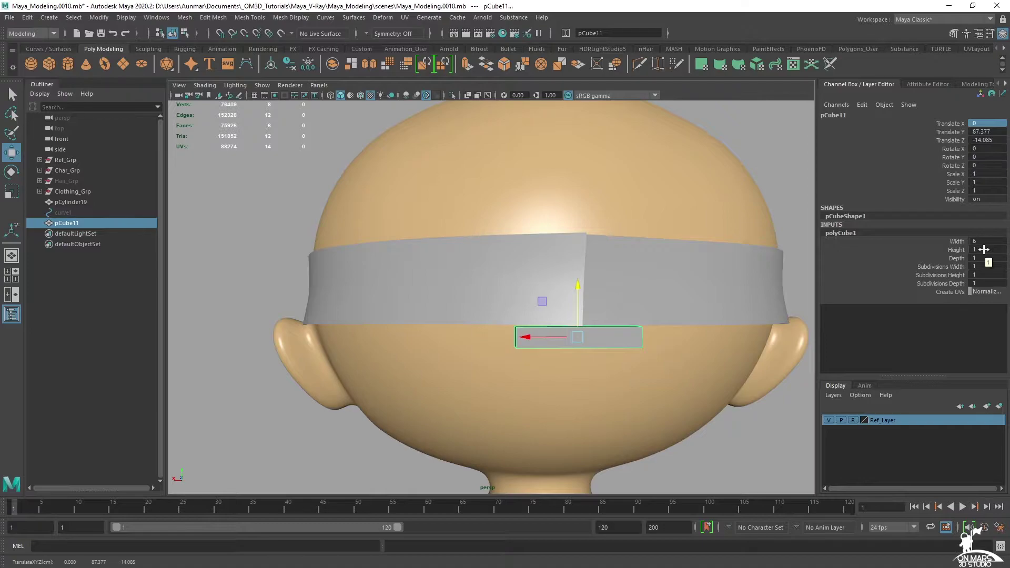
Set the cube's height and depth to 0.8 and move it closer to the head, to about -13.39 in Z.
alt+drag(507, 332, 555, 337)
alt+middle_drag(610, 339, 568, 331)
alt+drag(568, 331, 605, 326)
alt+right_drag(548, 321, 585, 315)
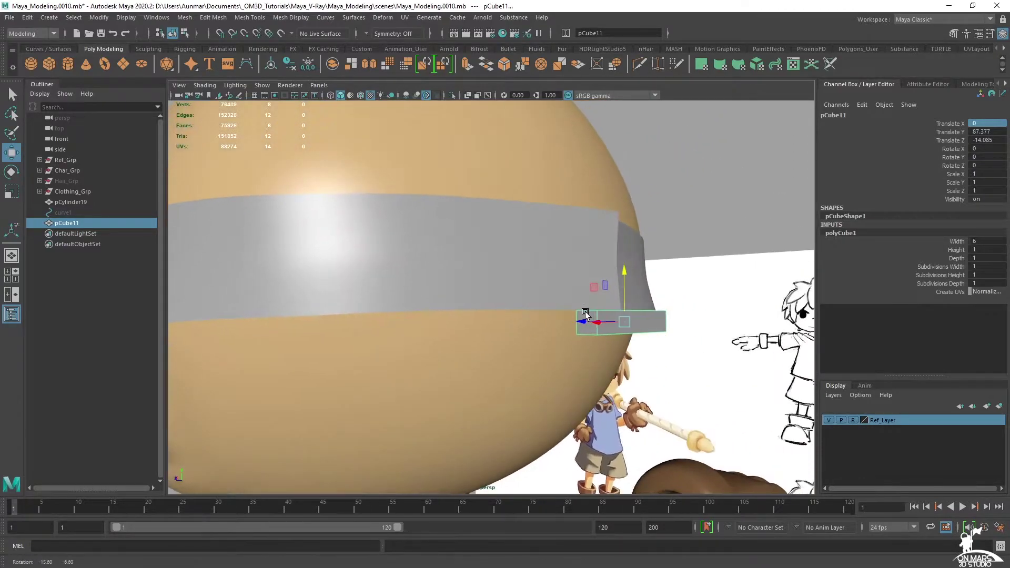
click(985, 251)
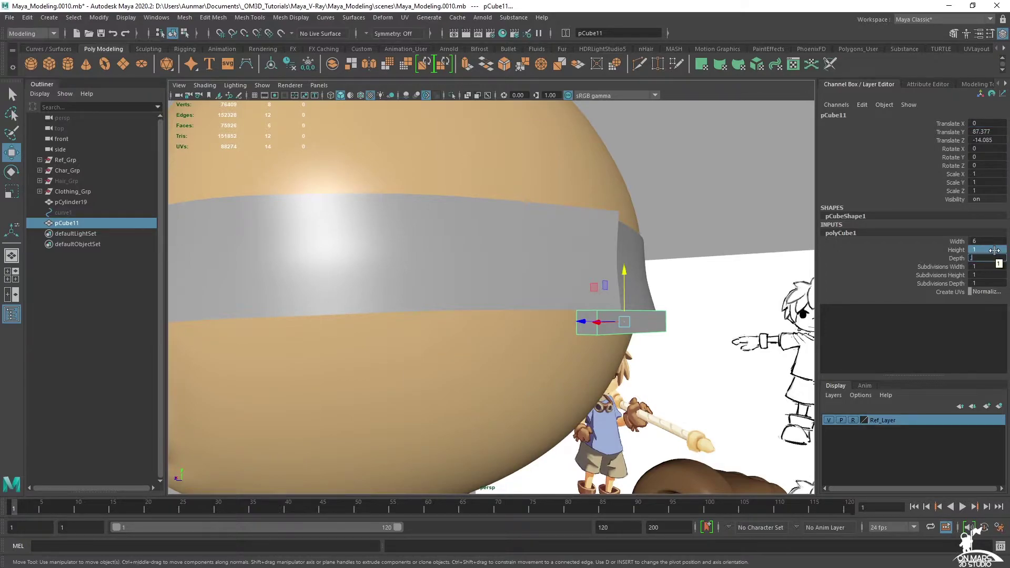
key(Return)
alt+drag(591, 299, 531, 327)
key(r)
alt+middle_drag(531, 327, 572, 289)
alt+right_drag(572, 290, 606, 301)
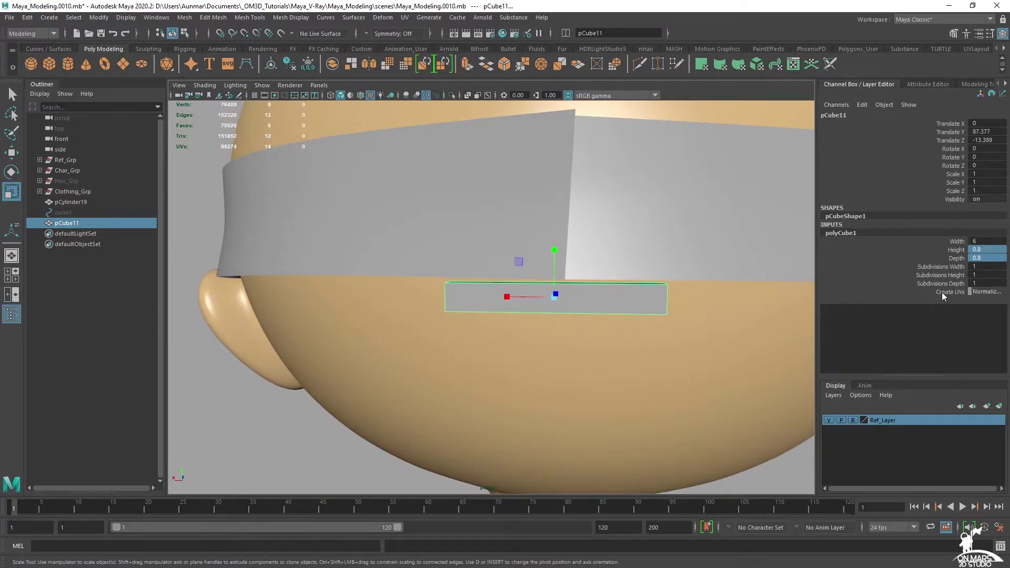
Set the cube's width subdivisions to 2.
click(954, 266)
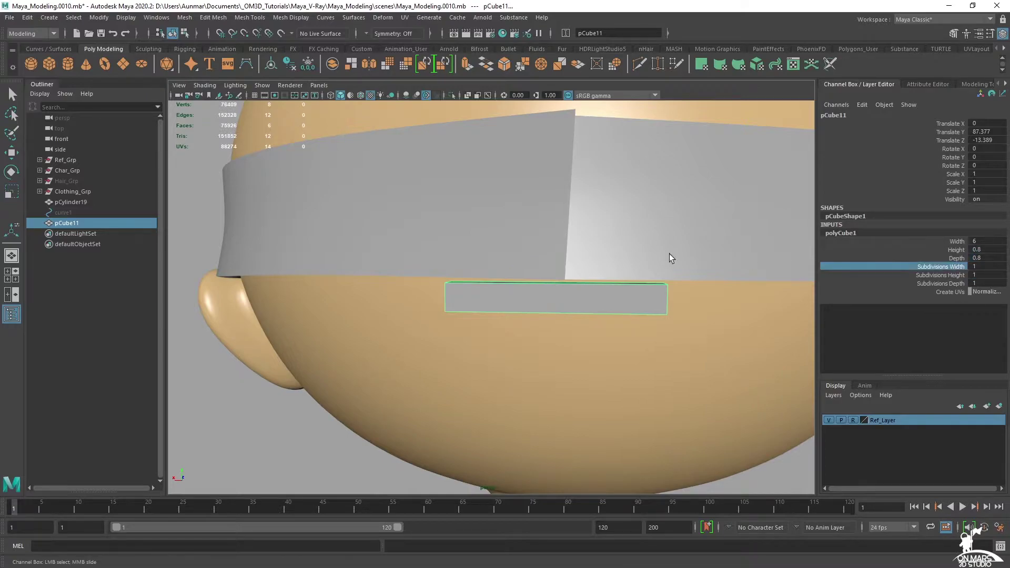
alt+drag(581, 309, 589, 358)
key(q)
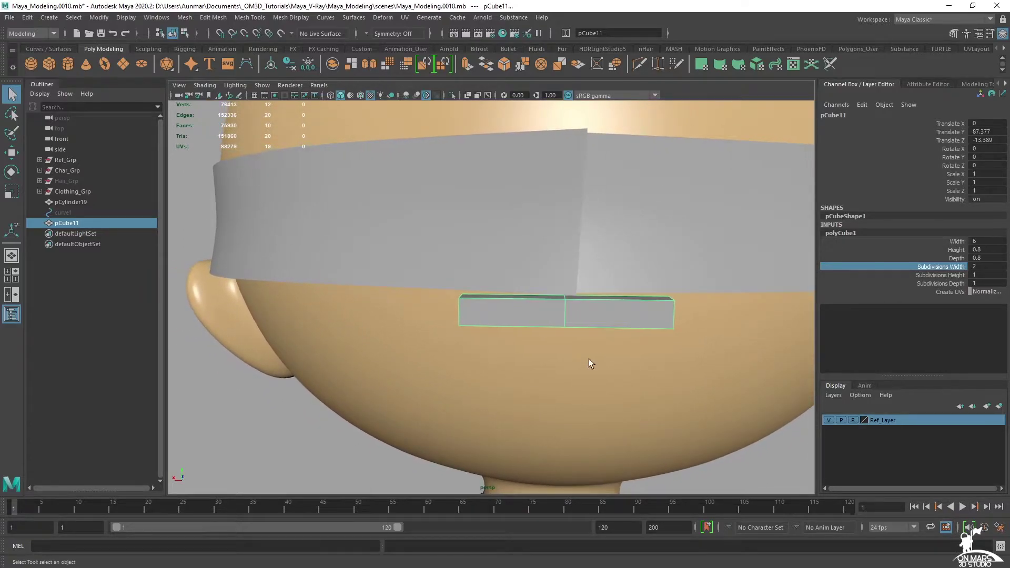
right_click(504, 314)
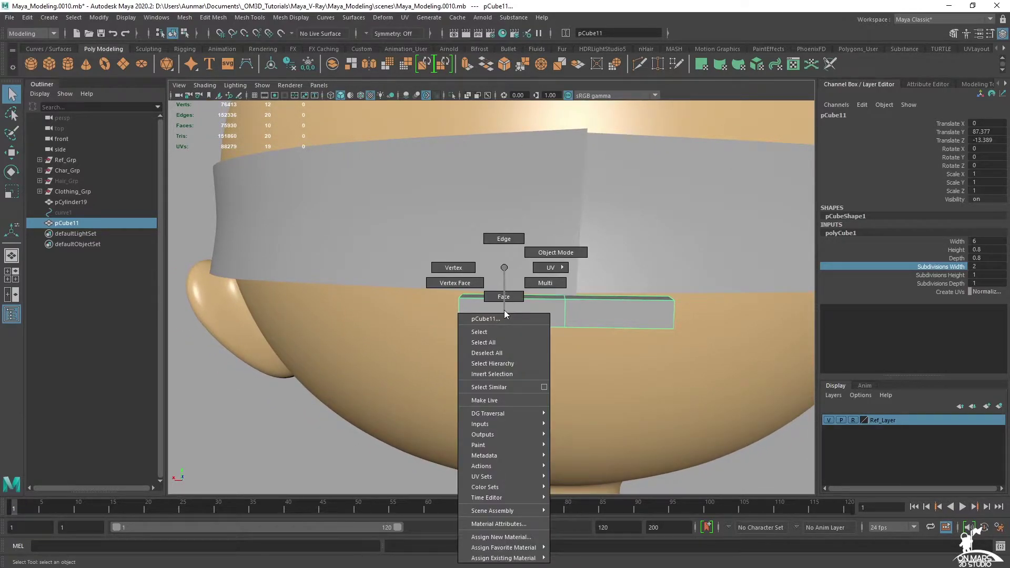
right_drag(504, 270, 503, 297)
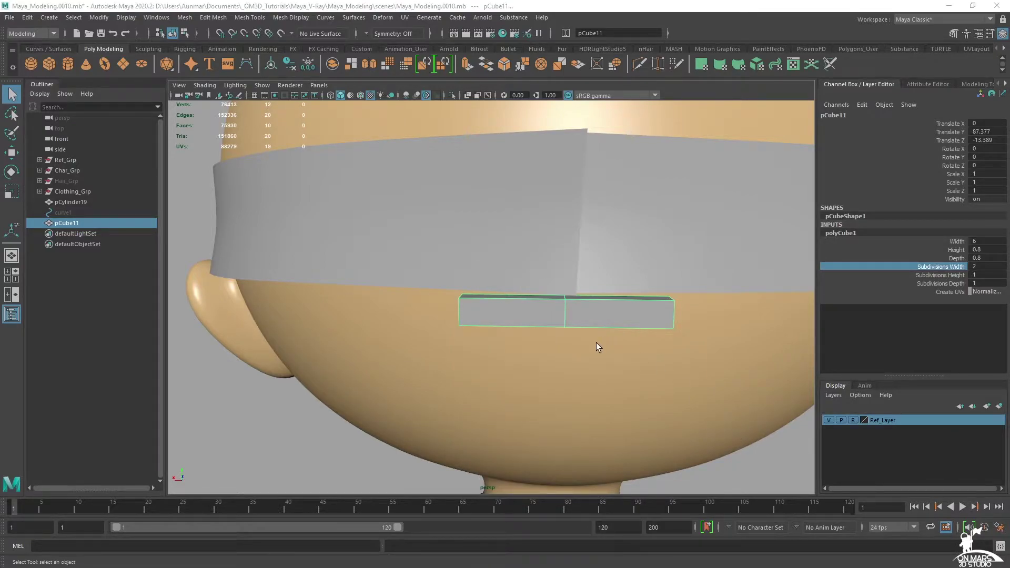
shift+right_drag(524, 277, 462, 273)
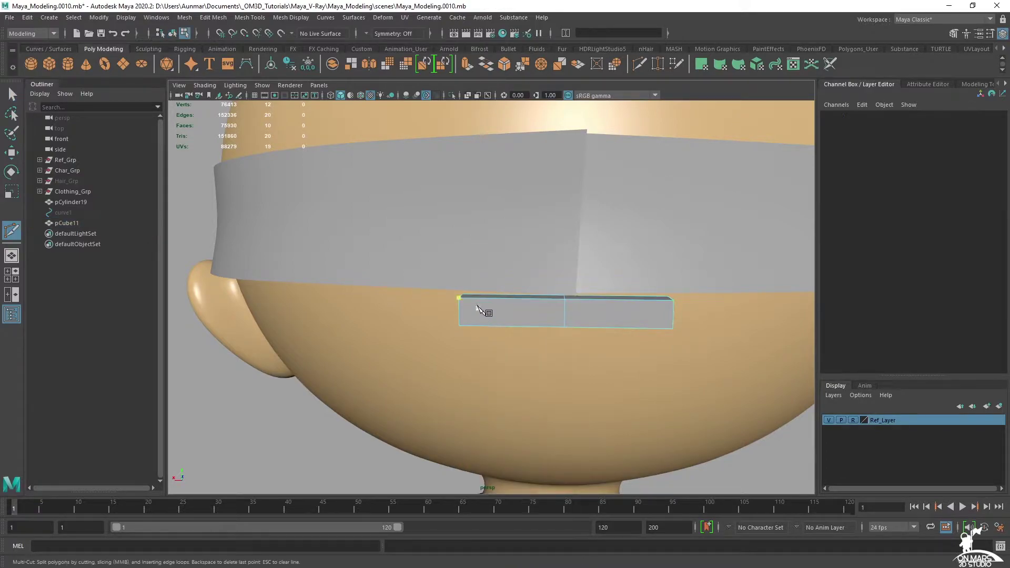
alt+drag(486, 305, 497, 296)
scroll(505, 301, up, 2)
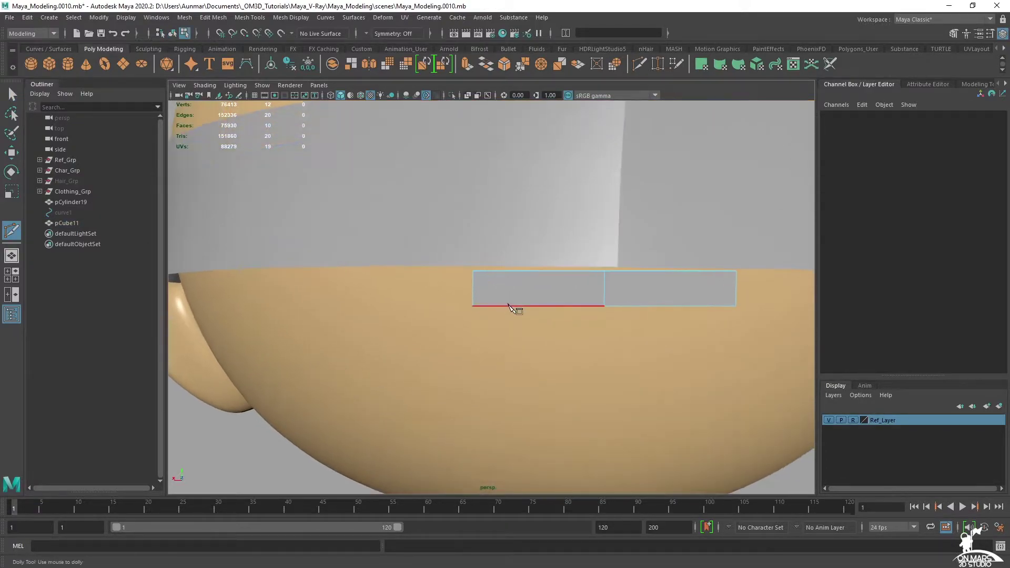
key(q)
right_drag(617, 287, 655, 279)
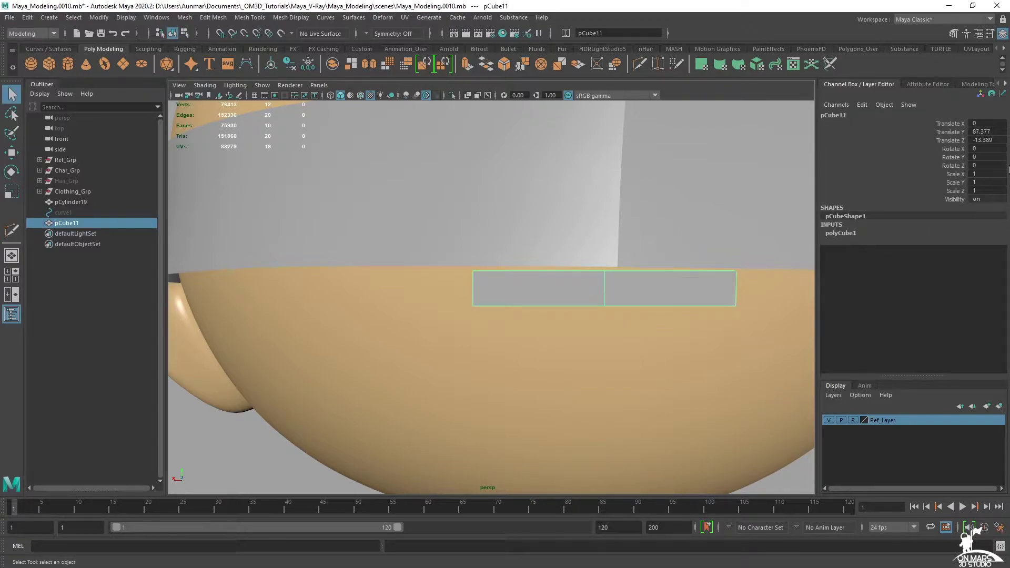
Turn on World X symmetry and insert an edge loop near each end of the bar with Multi-Cut.
click(954, 33)
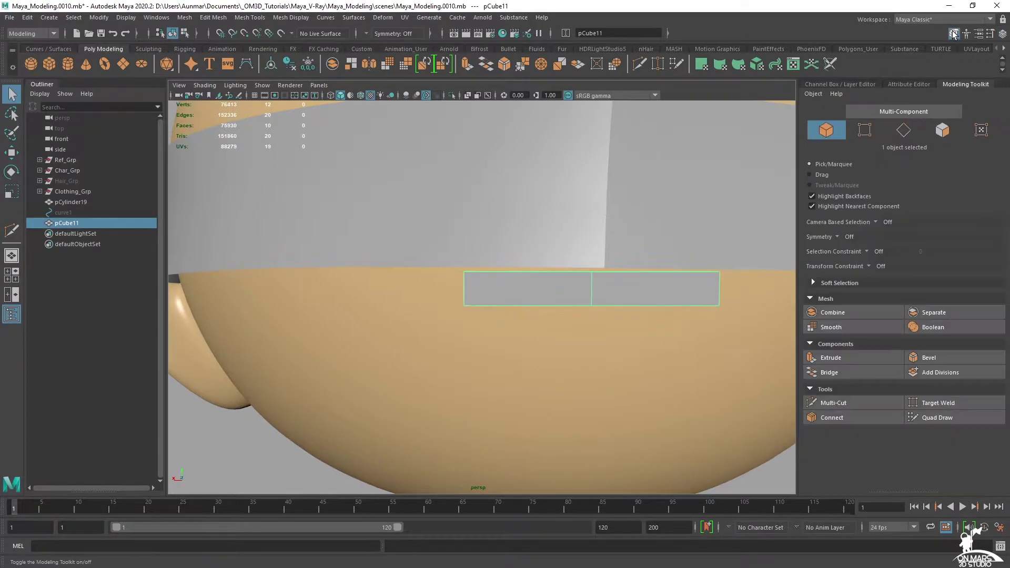
click(837, 238)
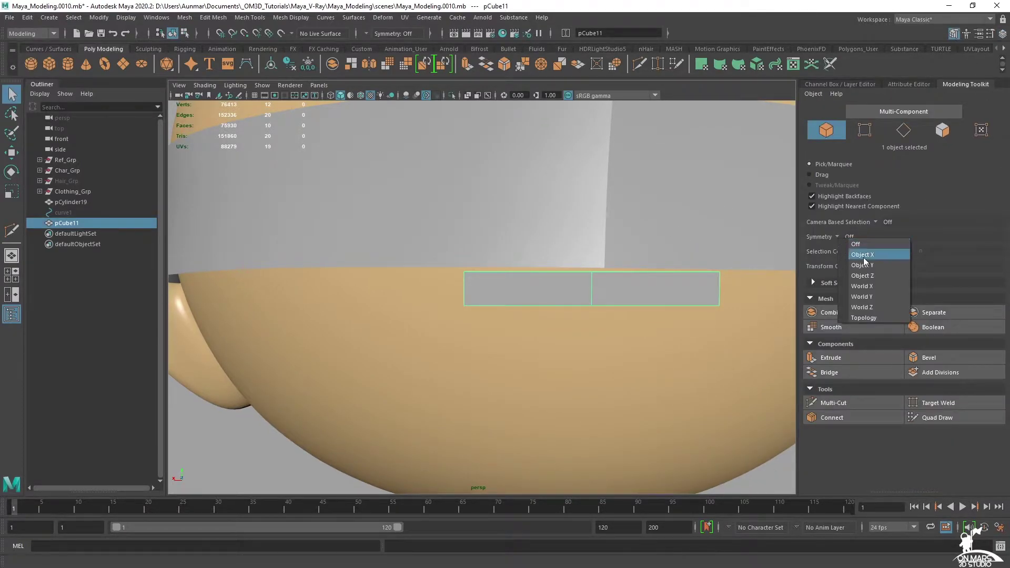
click(882, 286)
right_drag(528, 287, 497, 285)
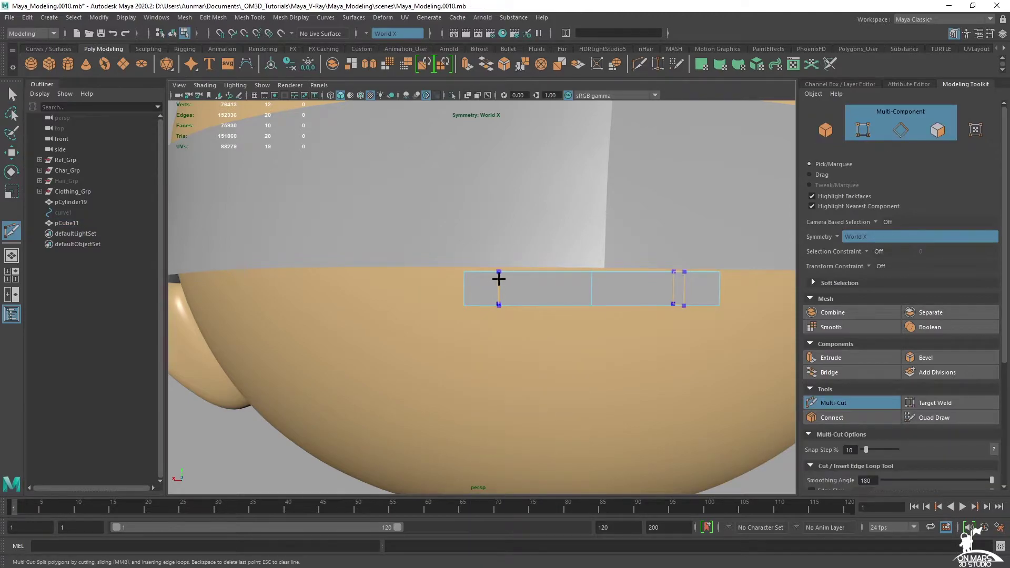
alt+drag(545, 292, 550, 302)
mouse_move(470, 296)
alt+right_down()
mouse_move(481, 322)
mouse_move(469, 296)
alt+right_up()
Extrude the top faces at both ends of the bar upward past the strap, to about 92.57 in Y.
key(q)
click(479, 304)
key(w)
alt+drag(469, 296, 492, 230)
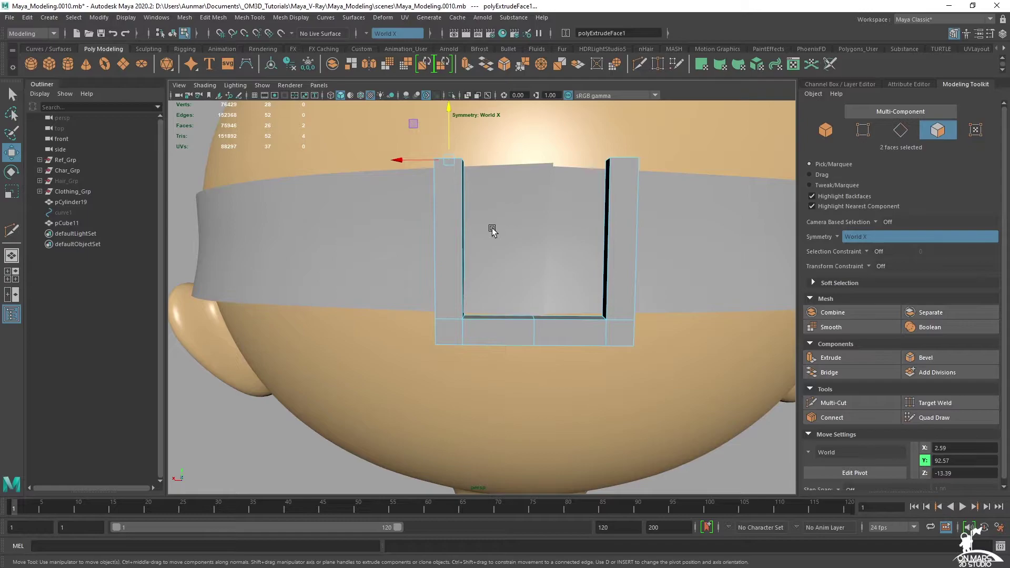
Insert an edge loop with Multi-Cut about halfway up both uprights.
click(836, 403)
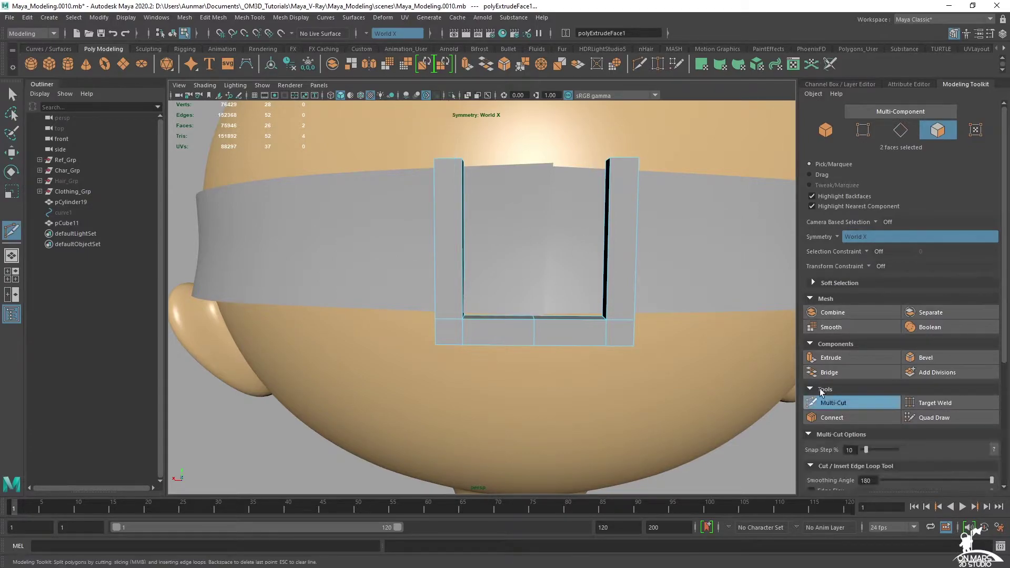
ctrl+click(454, 241)
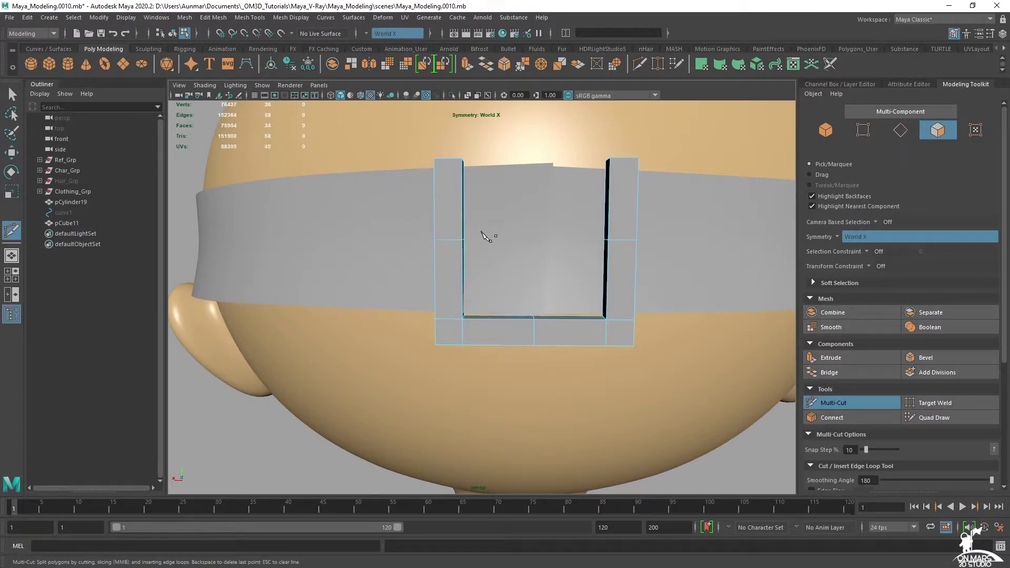
key(q)
Delete the faces of both uprights above the middle edge loop and return to object selection.
right_click(444, 206)
right_drag(447, 217, 445, 217)
drag(403, 136, 762, 194)
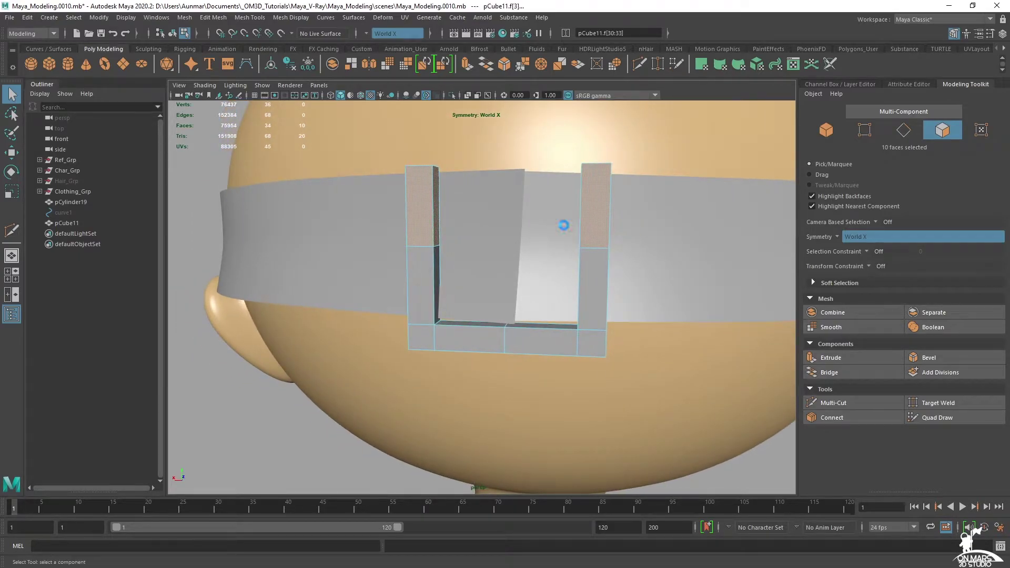
key(Delete)
key(ctrl+z)
key(shift+z)
key(F8)
key(w)
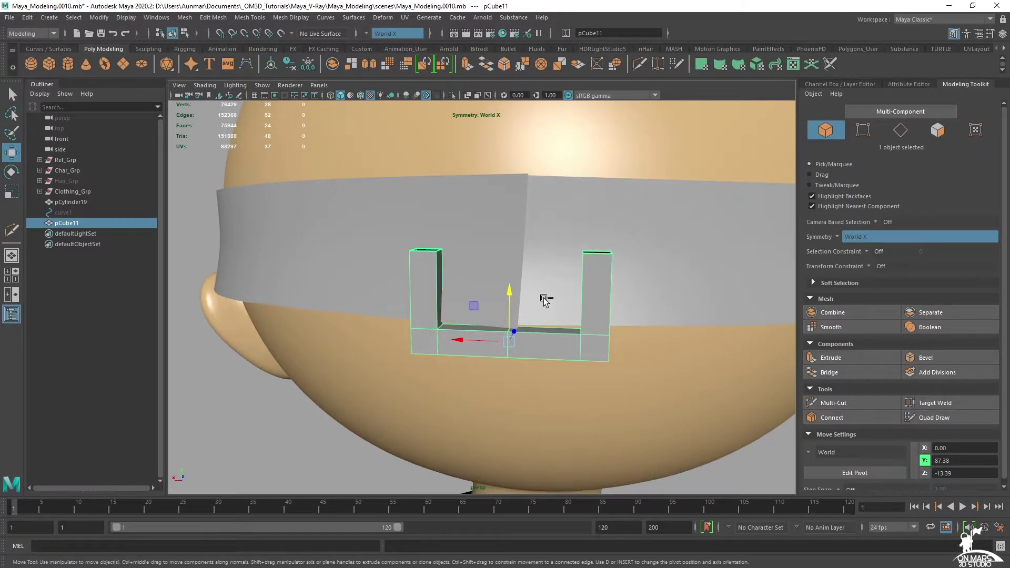
Isolate the U-shaped piece and snap its pivot to a vertex on the open top edge of an upright.
key(ctrl+1)
scroll(564, 320, up, 1)
alt+drag(564, 321, 593, 330)
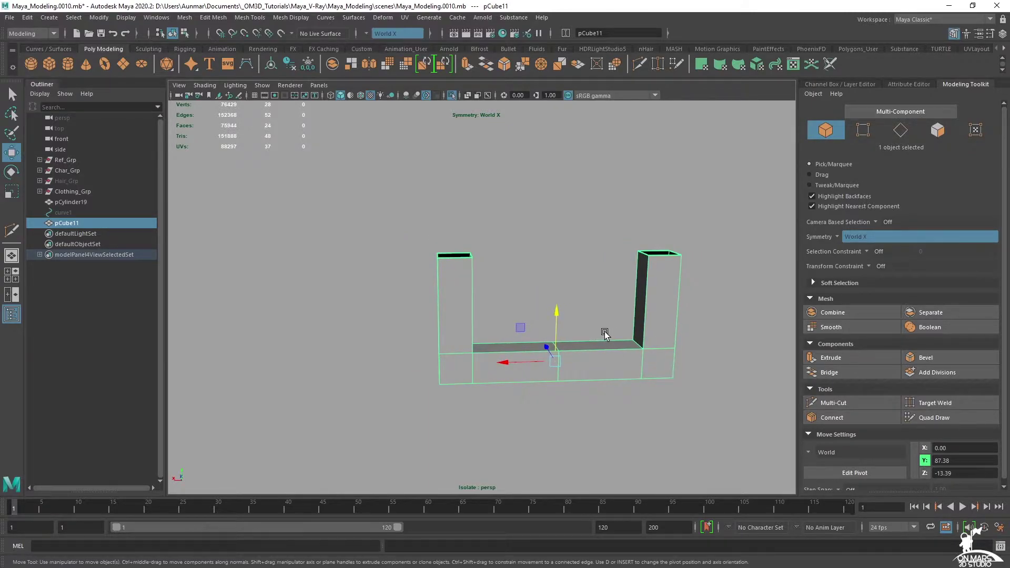
key(d)
key(v)
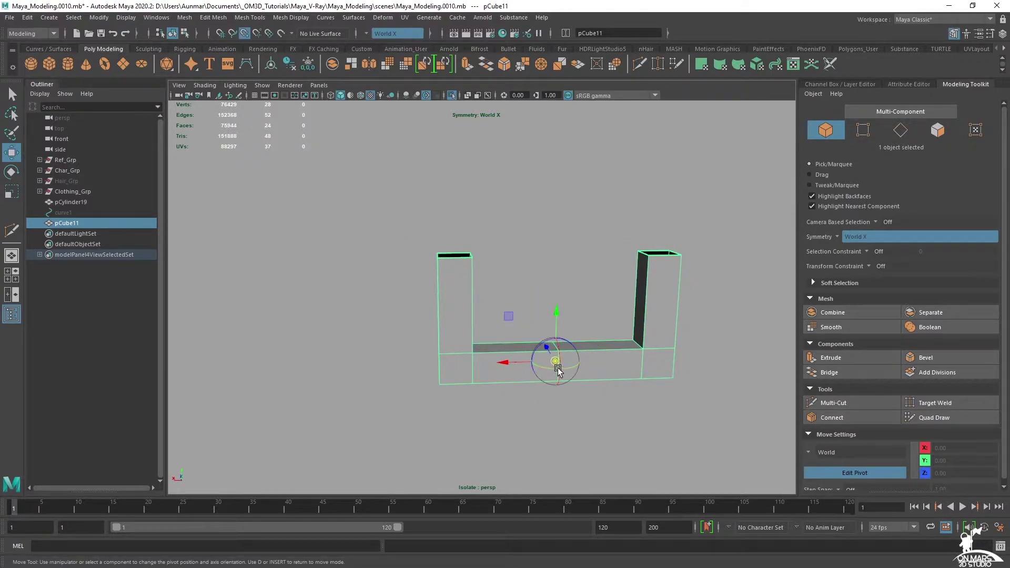
drag(556, 362, 495, 272)
key(q)
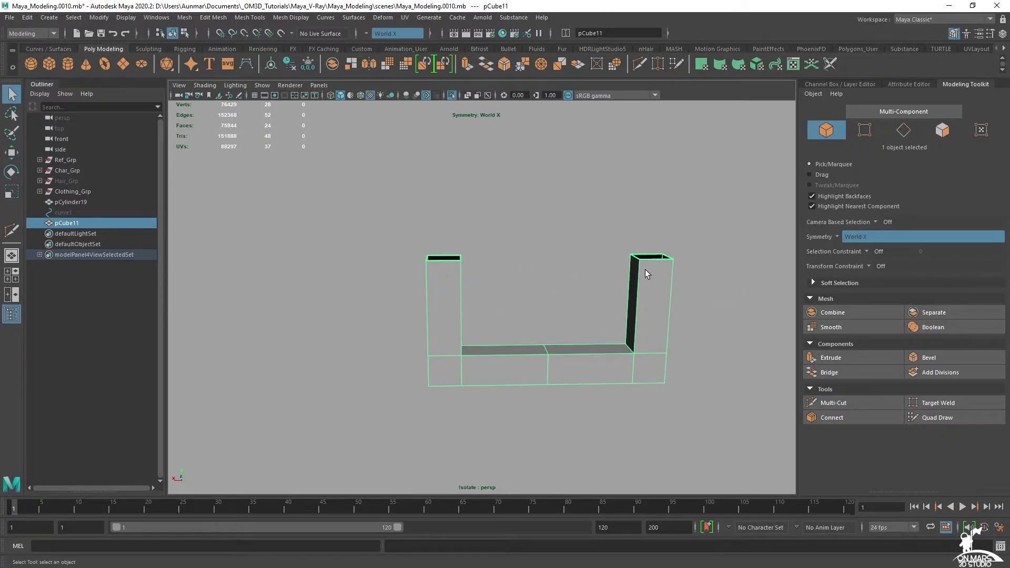
Mirror the U-shaped piece along positive Y with merged border vertices to form a closed frame, and end the isolated view.
shift+right_drag(702, 219, 753, 339)
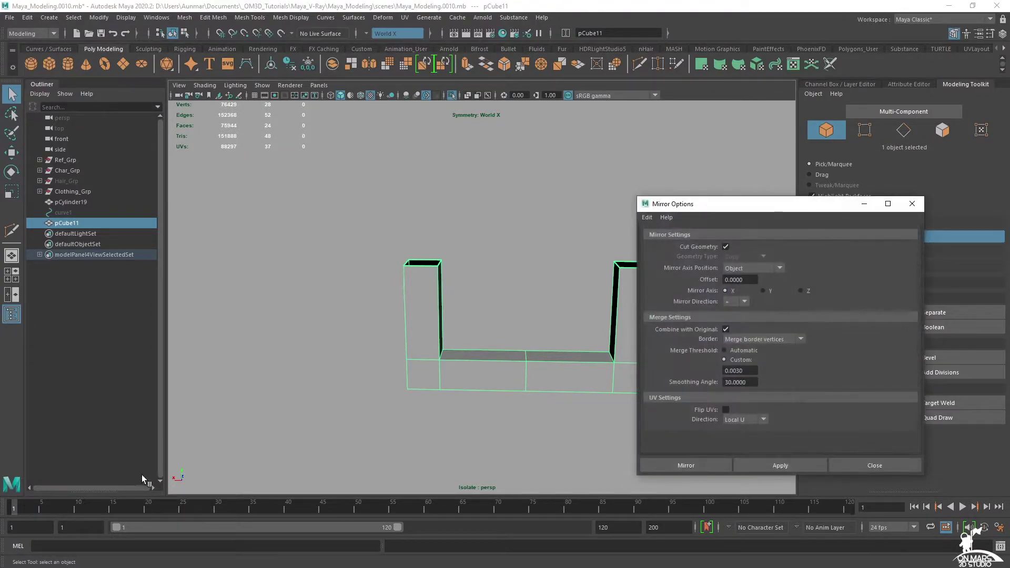
alt+drag(431, 286, 425, 287)
click(764, 291)
click(737, 301)
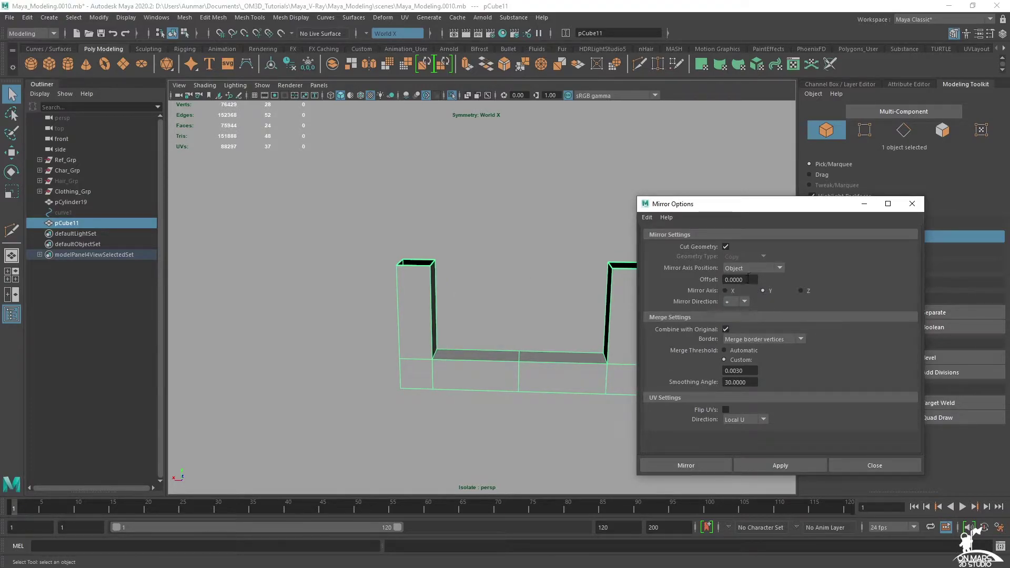
click(780, 465)
alt+drag(504, 304, 537, 289)
click(912, 203)
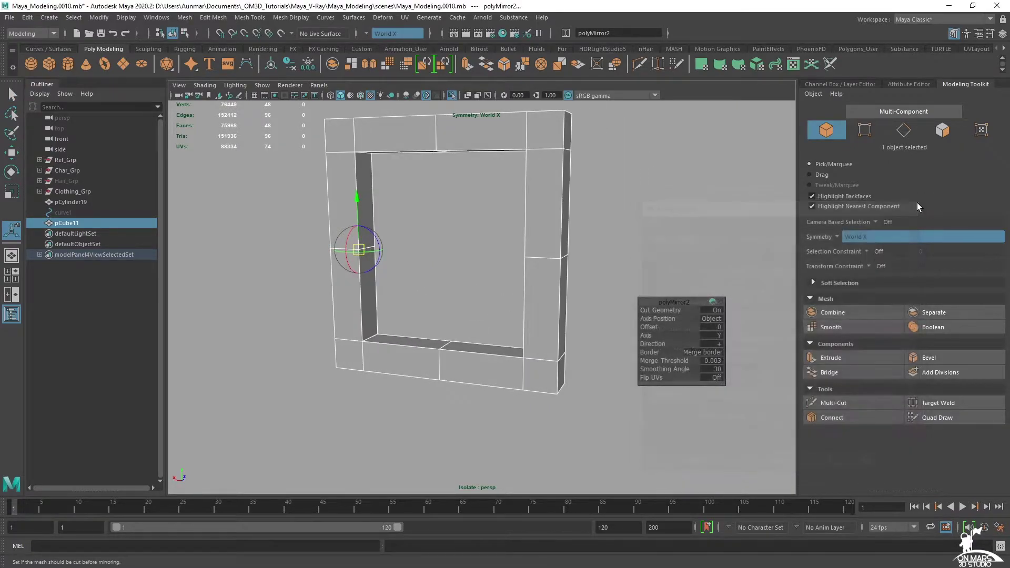
key(q)
alt+drag(653, 266, 577, 247)
key(ctrl+1)
key(w)
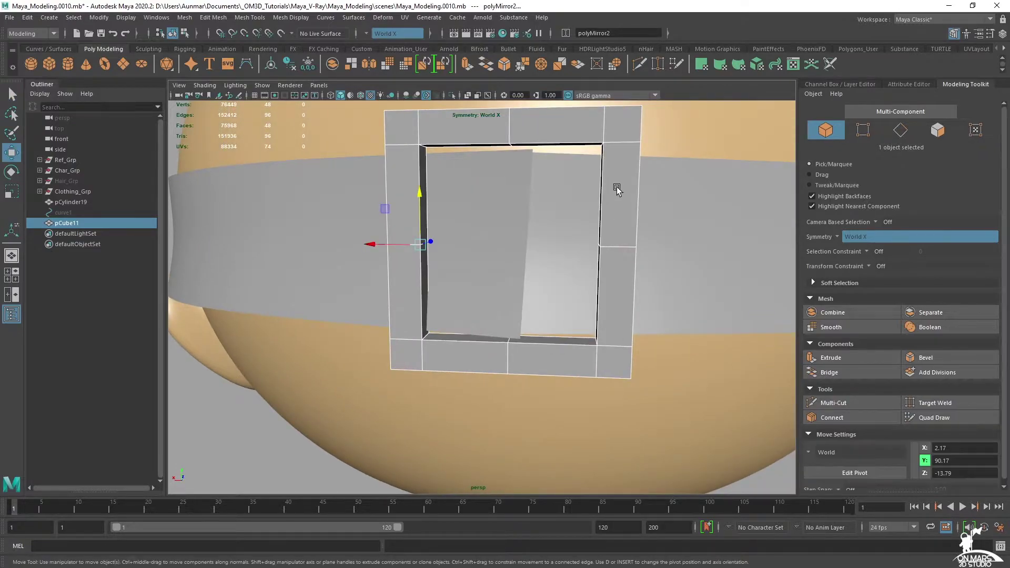
Select the vertices of the buckle's top bar and fine-tune their height along Y.
scroll(617, 189, down, 3)
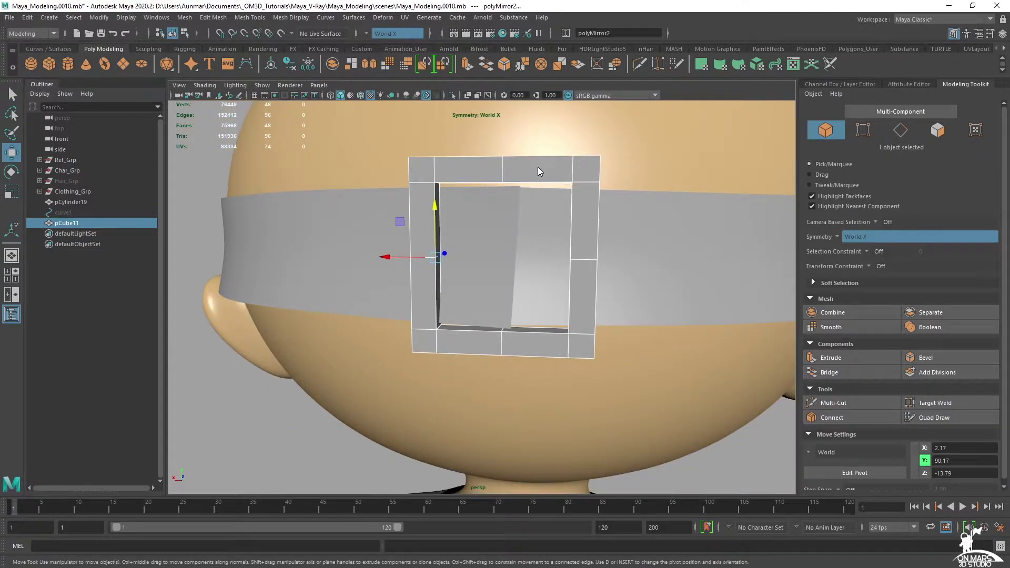
right_drag(538, 167, 469, 164)
drag(375, 131, 551, 251)
drag(663, 252, 402, 153)
alt+right_drag(401, 153, 526, 200)
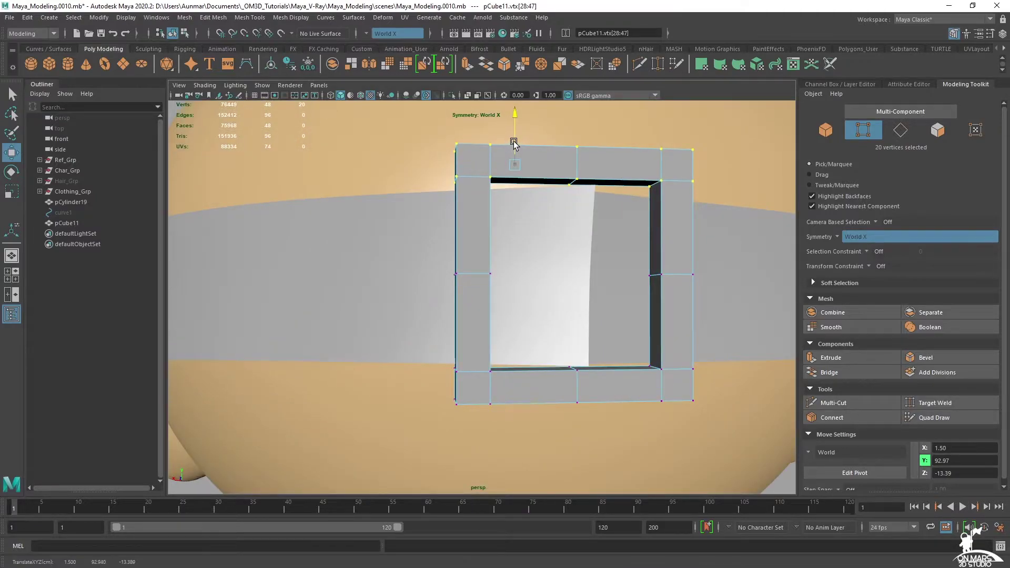
Widen the buckle by moving its side vertices symmetrically outward along X.
scroll(559, 225, down, 5)
drag(386, 152, 475, 410)
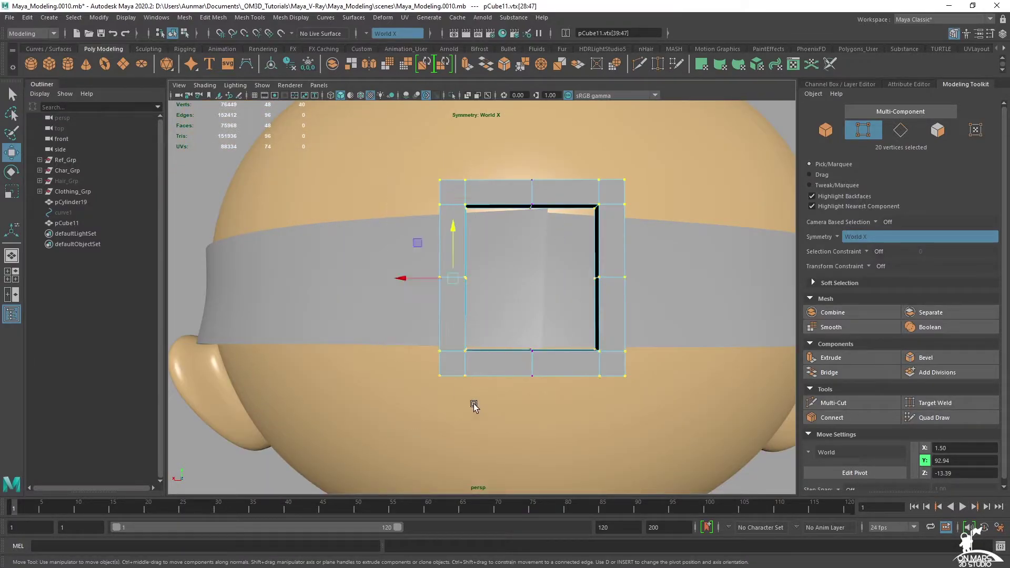
drag(416, 279, 388, 277)
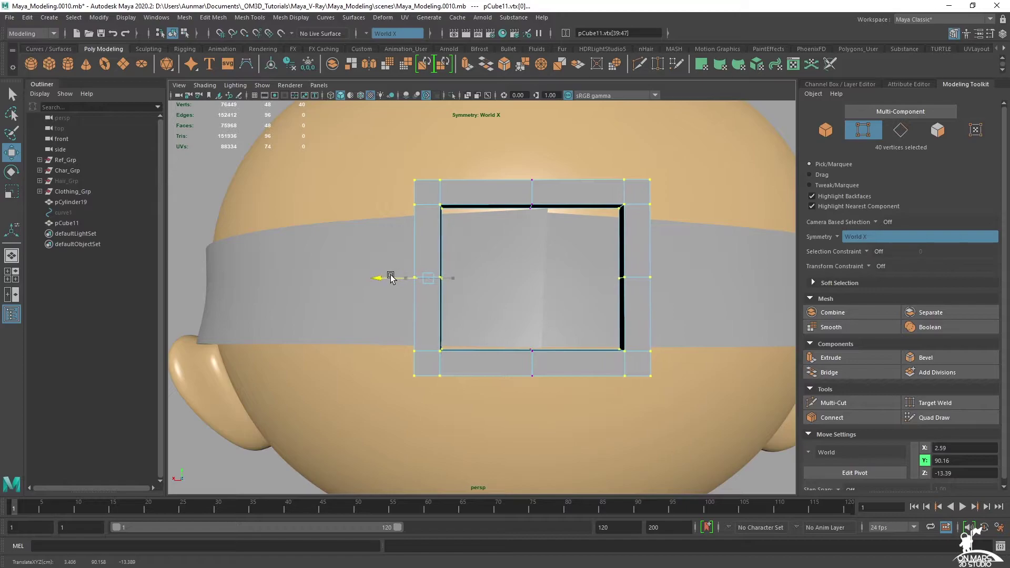
Return to object selection and move the buckle along Z to about -13.02 so it sits around the strap.
mouse_move(458, 322)
alt+mouse_down()
mouse_move(569, 315)
mouse_move(537, 331)
mouse_move(537, 345)
mouse_move(548, 342)
mouse_move(541, 317)
mouse_move(516, 318)
alt+mouse_up()
right_click(610, 238)
click(661, 222)
alt+drag(544, 318, 469, 229)
drag(444, 269, 492, 265)
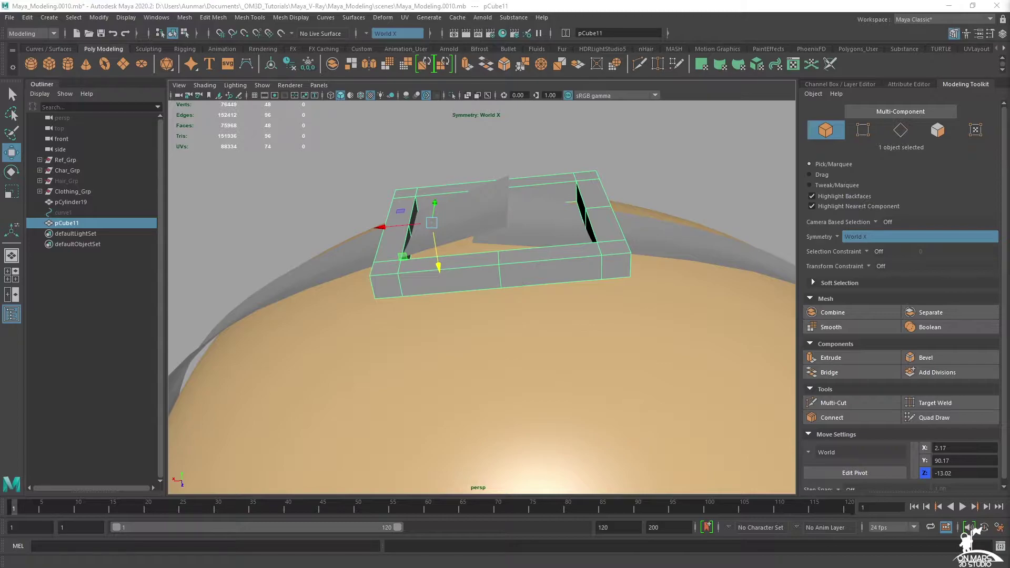
Isolate the buckle together with the strap and select the buckle.
shift+click(531, 265)
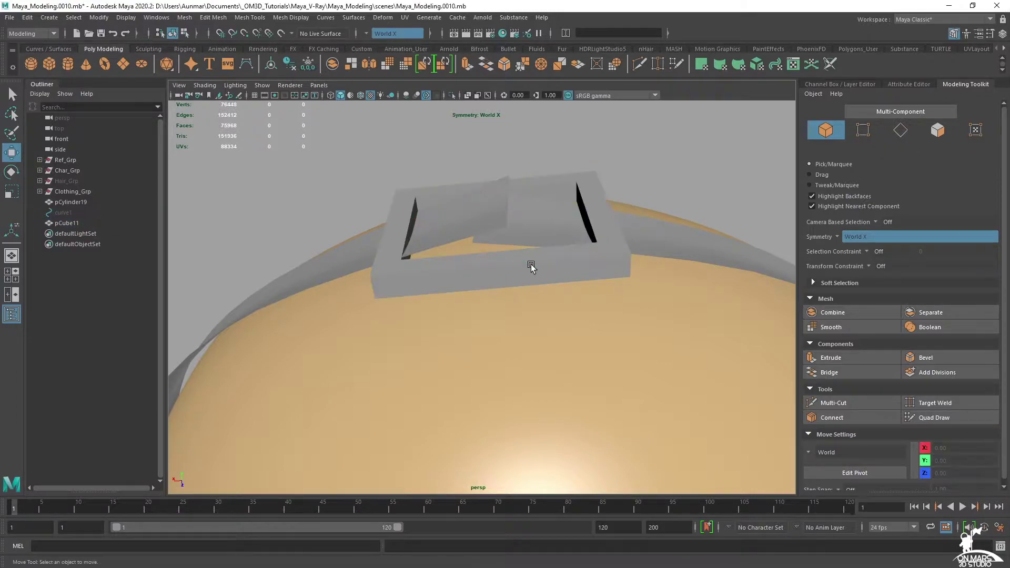
shift+click(506, 212)
shift+click(532, 262)
key(ctrl+1)
click(531, 263)
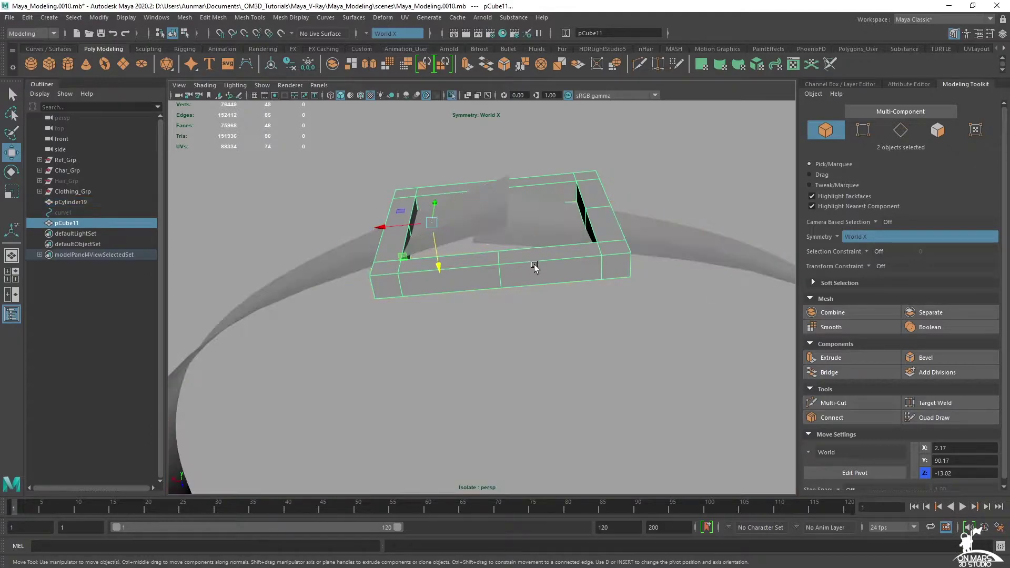
mouse_move(539, 263)
alt+mouse_down()
mouse_move(552, 265)
mouse_move(532, 272)
alt+mouse_up()
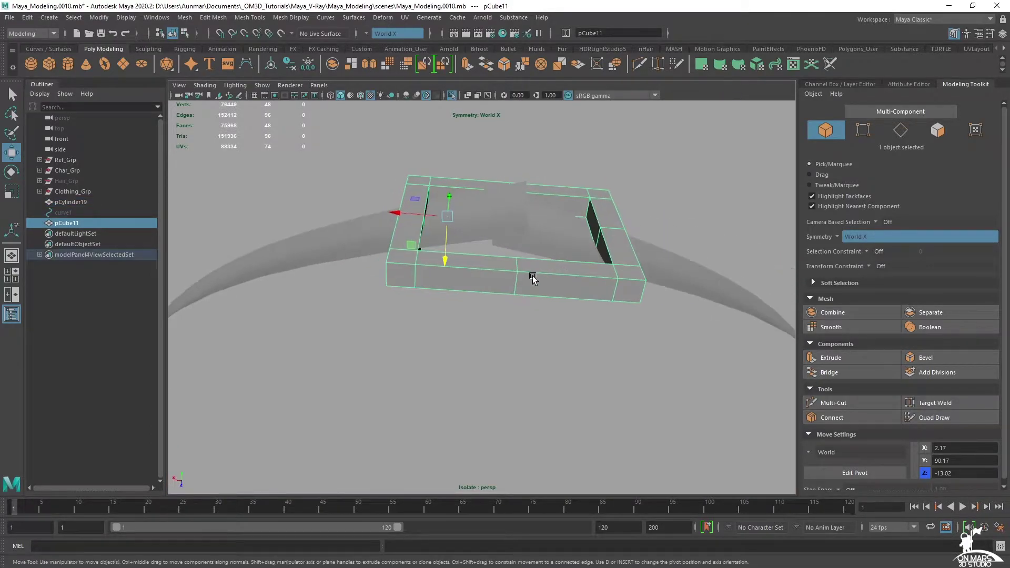
Bevel the middle edge loops of the buckle's top and bottom bars to split each into a narrow centre segment.
key(q)
right_drag(533, 272, 521, 180)
double_click(514, 283)
alt+drag(529, 286, 545, 221)
shift+double_click(508, 179)
alt+drag(511, 181, 634, 253)
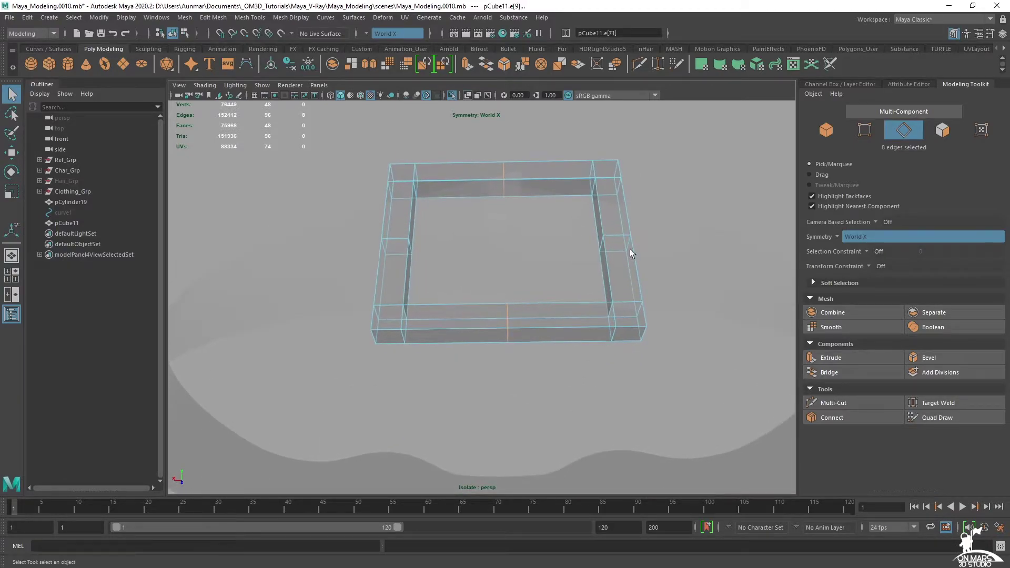
click(939, 357)
drag(656, 308, 663, 308)
click(689, 311)
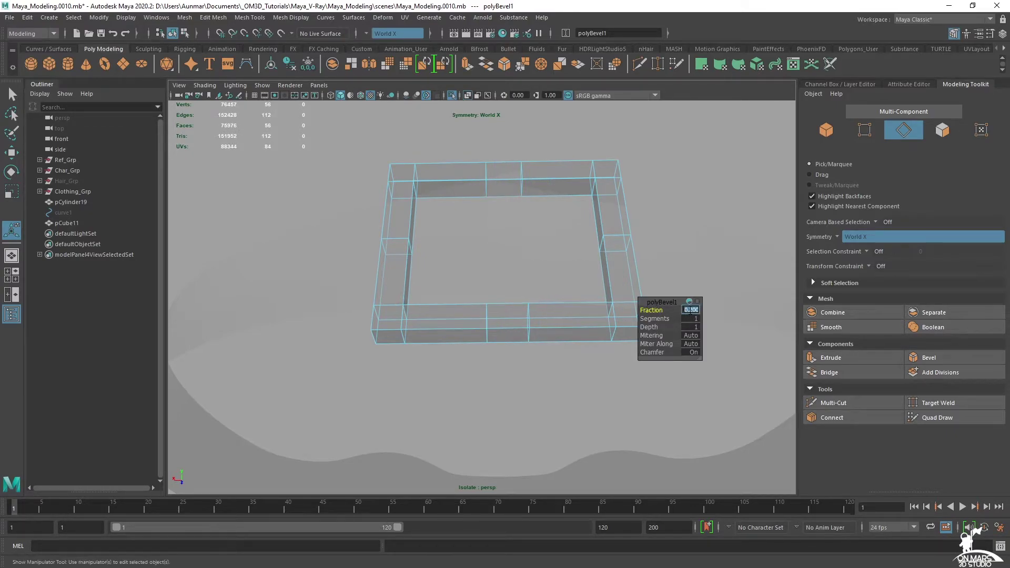
key(Return)
mouse_move(421, 222)
alt+mouse_down()
mouse_move(395, 232)
mouse_move(422, 235)
alt+mouse_up()
key(q)
Bridge the facing inner faces of the top and bottom centre segments to form the buckle's central bar.
alt+drag(606, 175, 643, 178)
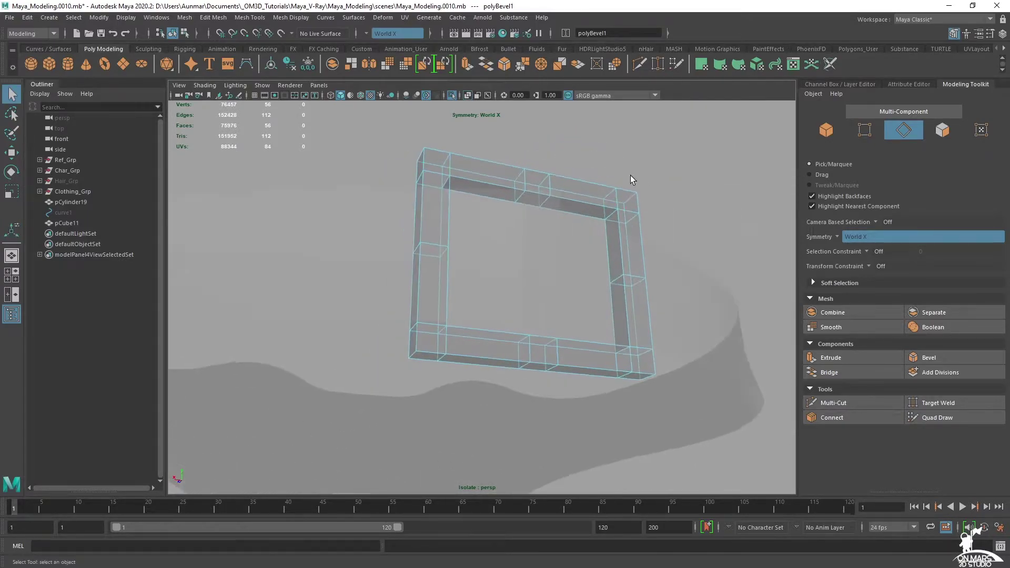
right_drag(443, 161, 443, 189)
alt+drag(516, 196, 531, 202)
click(539, 205)
alt+drag(566, 348, 547, 401)
shift+click(527, 394)
alt+drag(534, 359, 632, 273)
click(841, 373)
alt+drag(629, 355, 429, 261)
key(q)
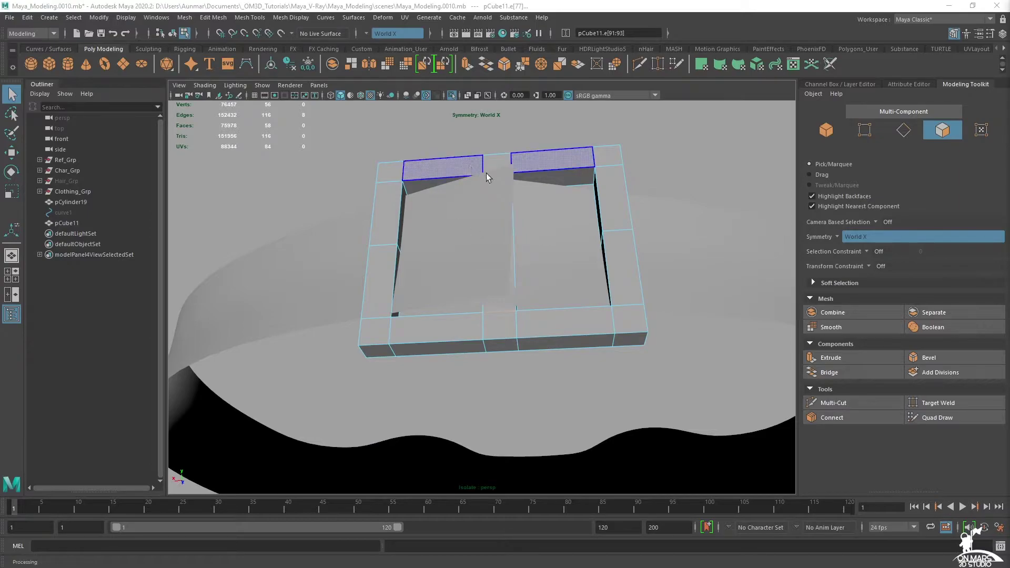
Return to object selection, select the strap and turn off its smooth preview.
alt+drag(511, 169, 515, 159)
right_drag(518, 158, 644, 127)
click(468, 226)
alt+drag(468, 225, 446, 228)
key(1)
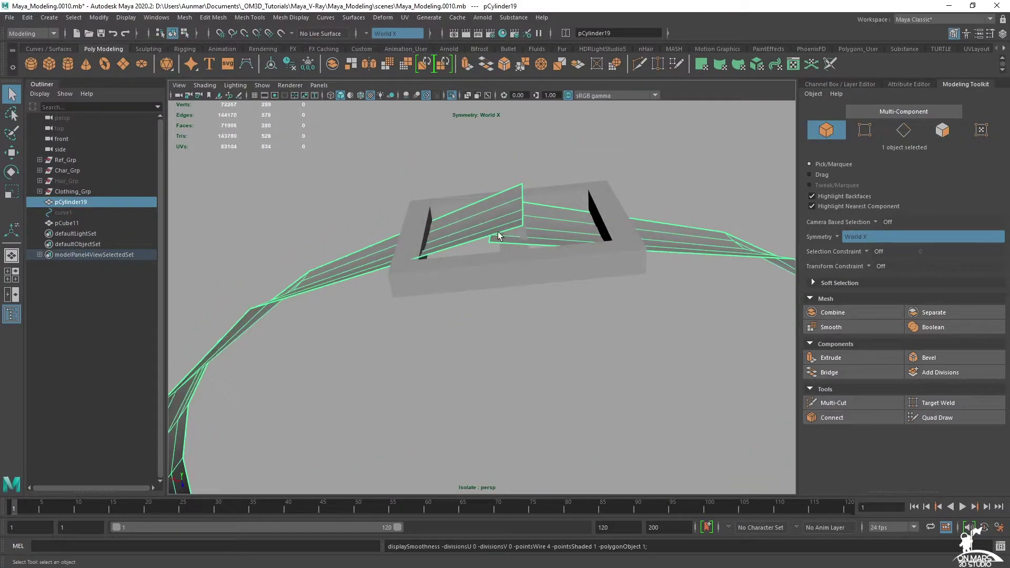
Turn symmetry off and flatten the border edges of the strap's overlapping outer end along X.
alt+middle_drag(496, 235, 512, 253)
alt+right_drag(512, 254, 510, 318)
right_drag(499, 208, 509, 175)
double_click(555, 175)
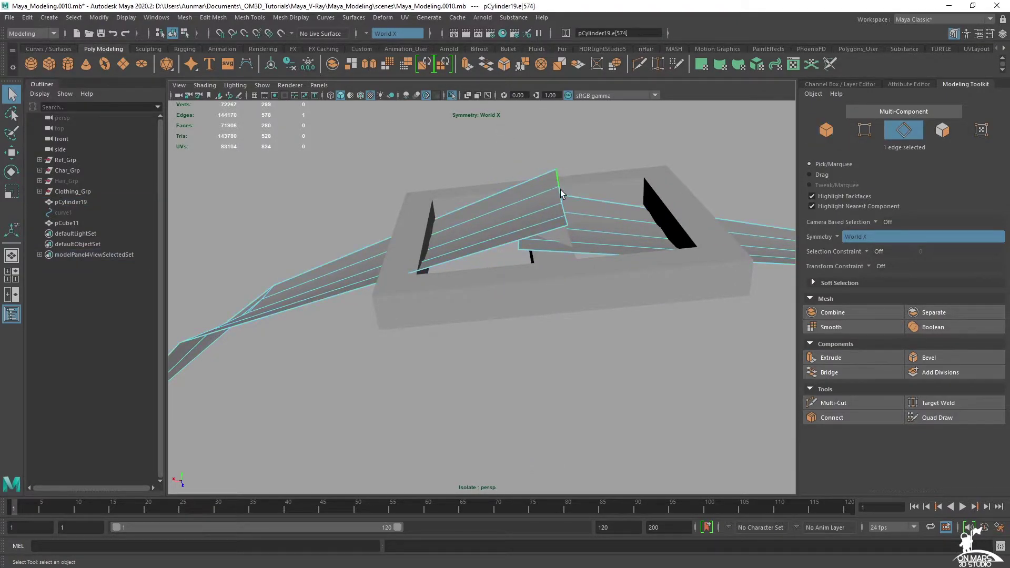
shift+double_click(567, 219)
key(r)
click(841, 236)
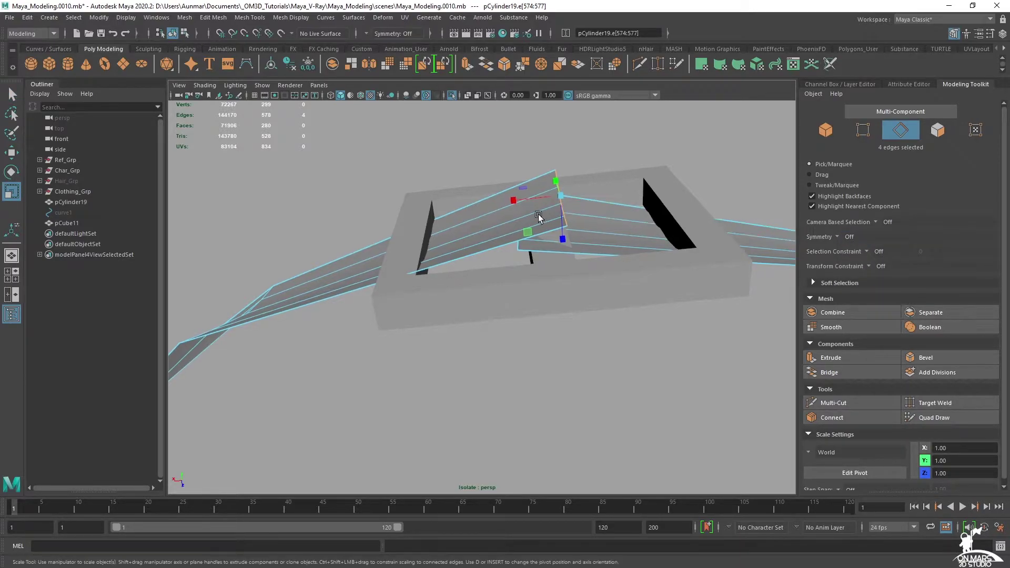
drag(515, 202, 705, 212)
Extrude the strap's end edges in several sections, over the central bar and out past the buckle's far upright.
alt+drag(569, 226, 454, 268)
key(w)
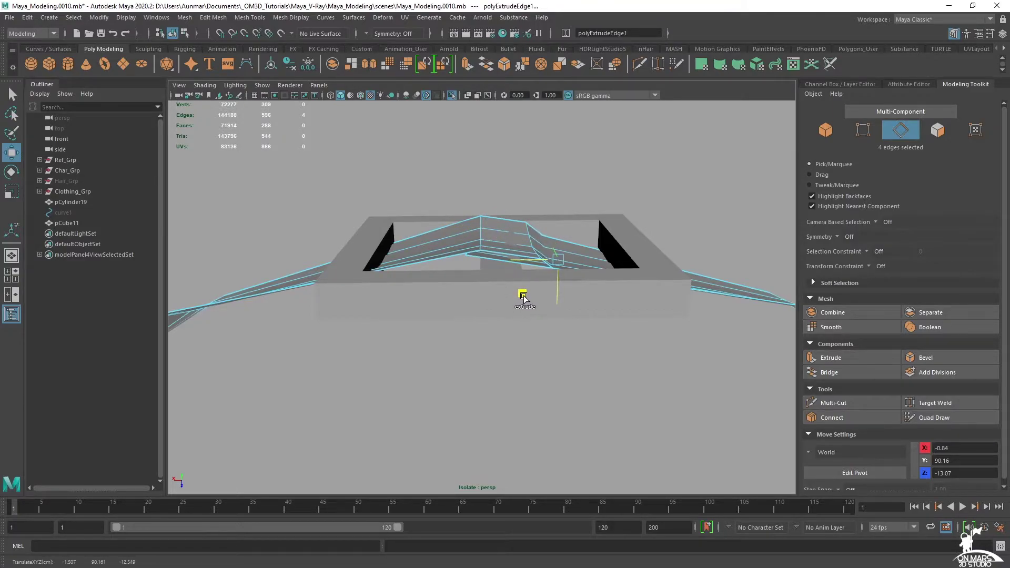
shift+drag(582, 305, 581, 306)
alt+middle_drag(700, 282, 586, 285)
alt+drag(587, 285, 556, 280)
shift+drag(472, 303, 558, 295)
alt+drag(421, 264, 601, 286)
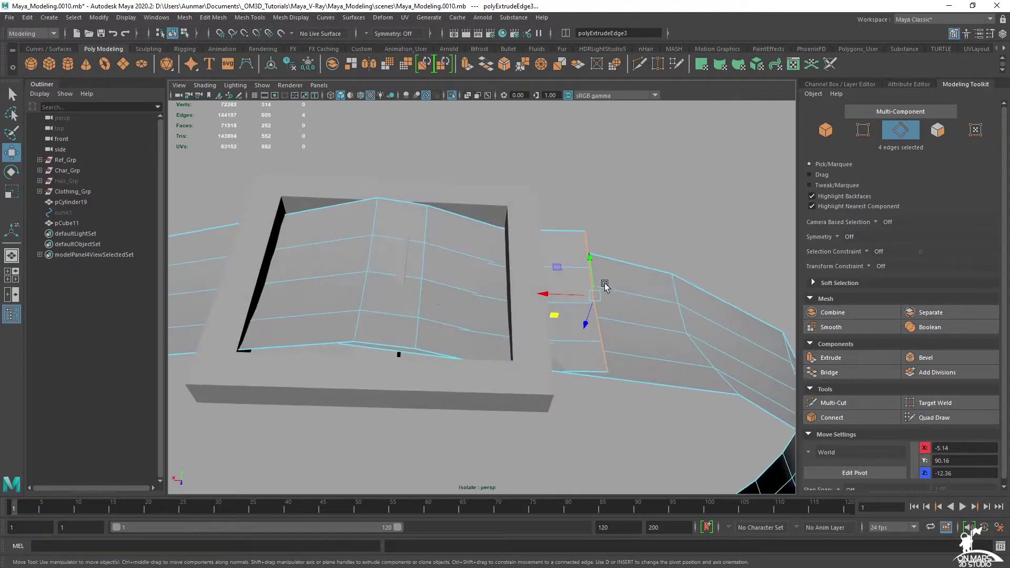
right_drag(577, 236, 576, 251)
click(576, 250)
shift+click(574, 286)
shift+click(573, 320)
alt+drag(570, 359, 584, 266)
key(shift+period)
key(q)
key(F8)
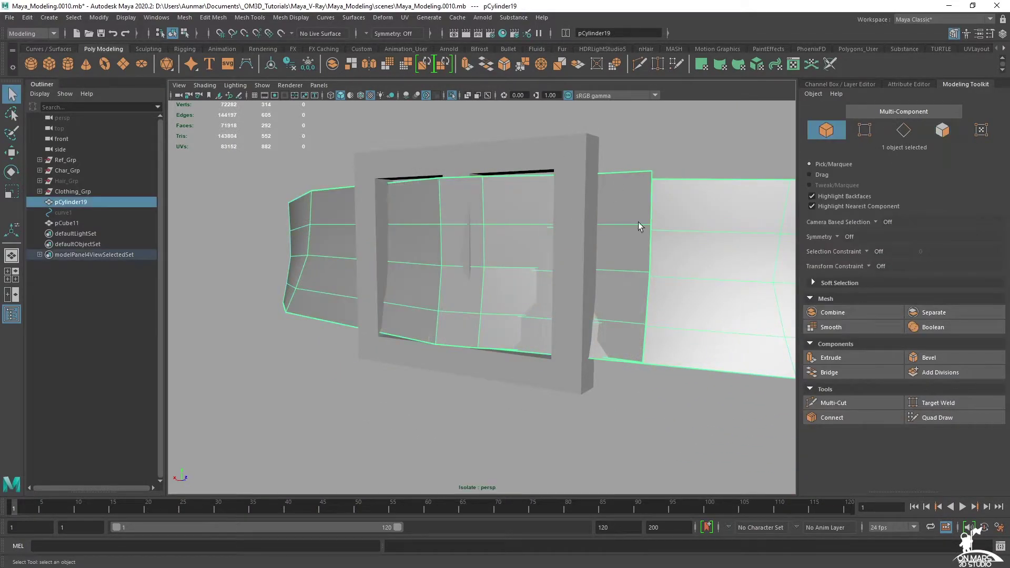
Assign a new Phong material to the strap and end the isolated view.
right_click(702, 216)
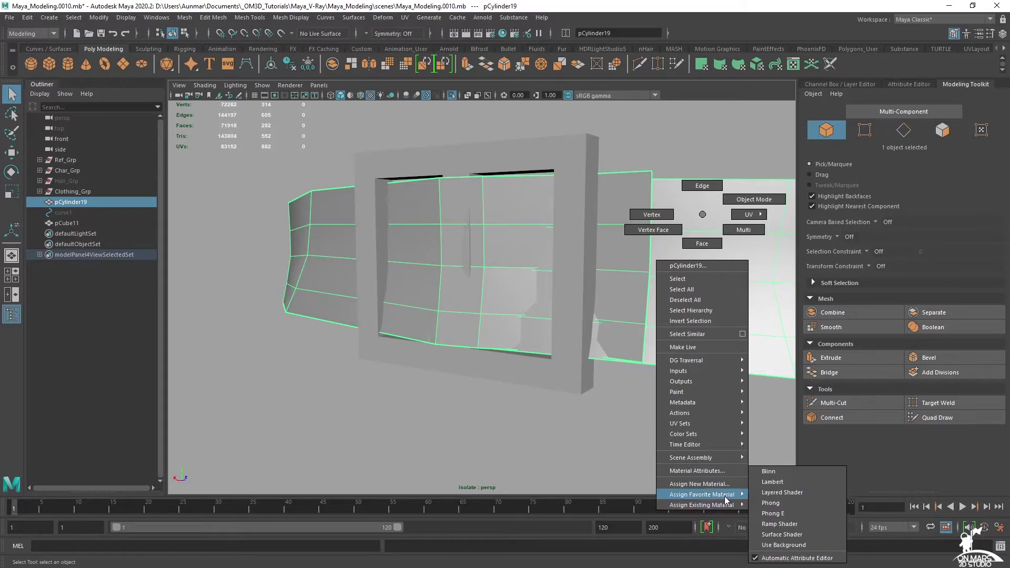
click(760, 504)
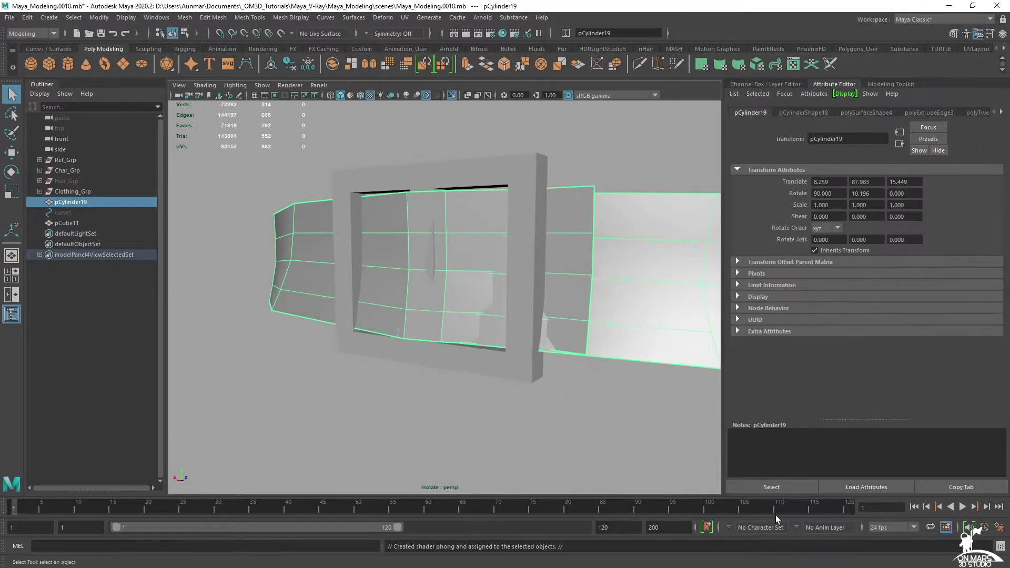
alt+right_drag(674, 200, 581, 221)
key(ctrl+1)
alt+drag(580, 220, 642, 258)
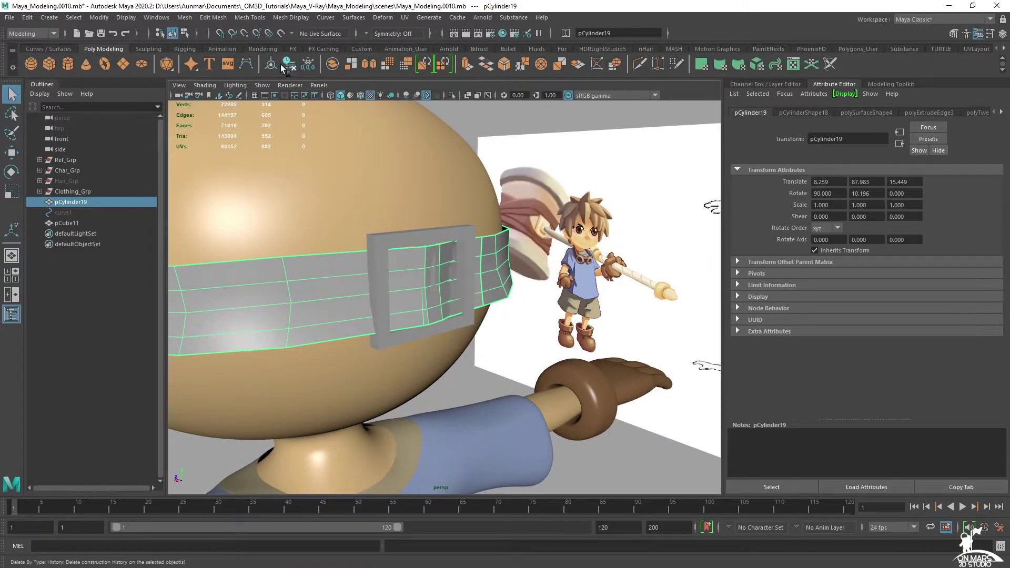
Delete the strap's history and sample a brown from the reference character as its Phong material's color.
click(853, 113)
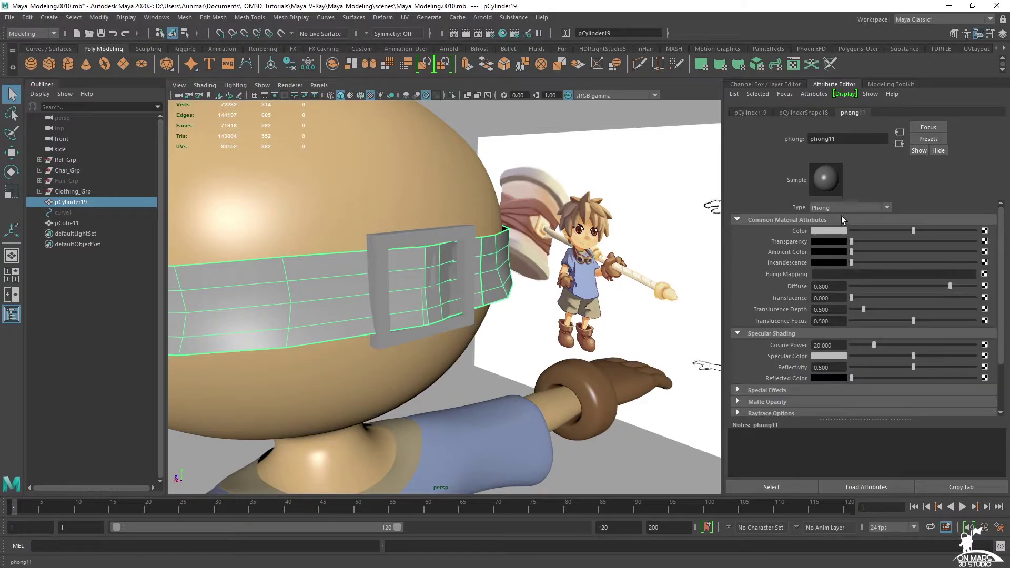
click(836, 232)
click(775, 212)
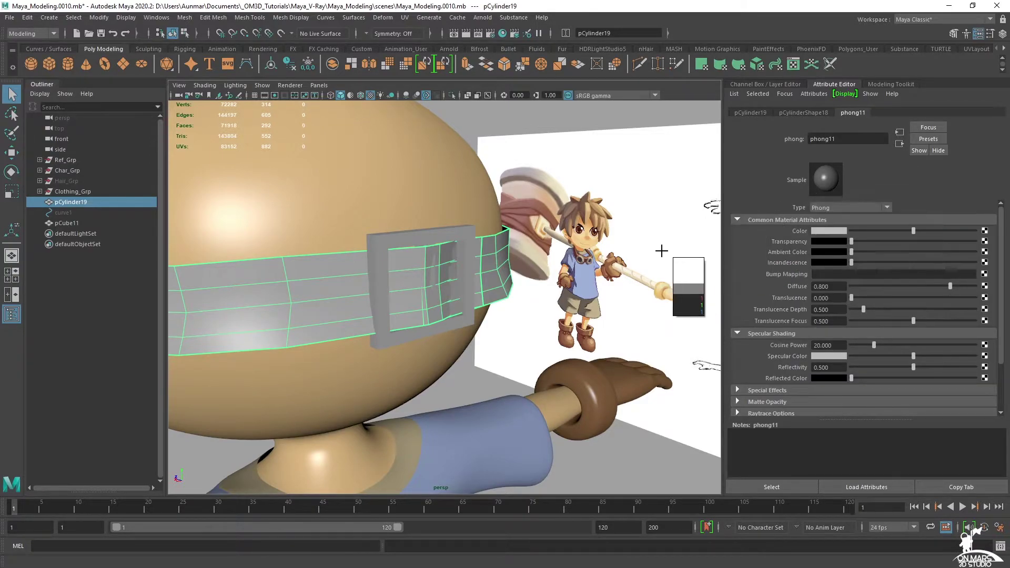
click(585, 258)
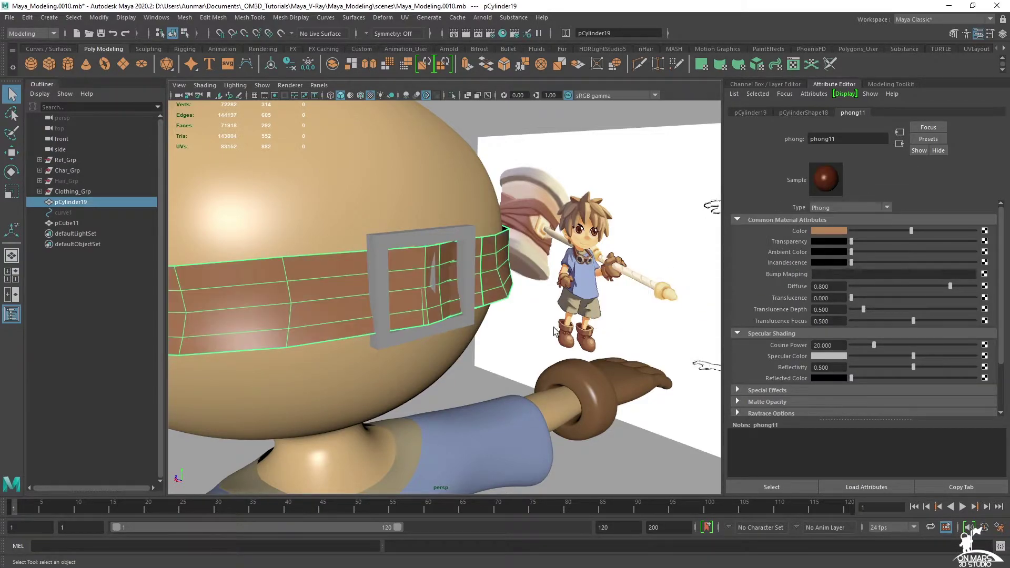
key(ctrl+a)
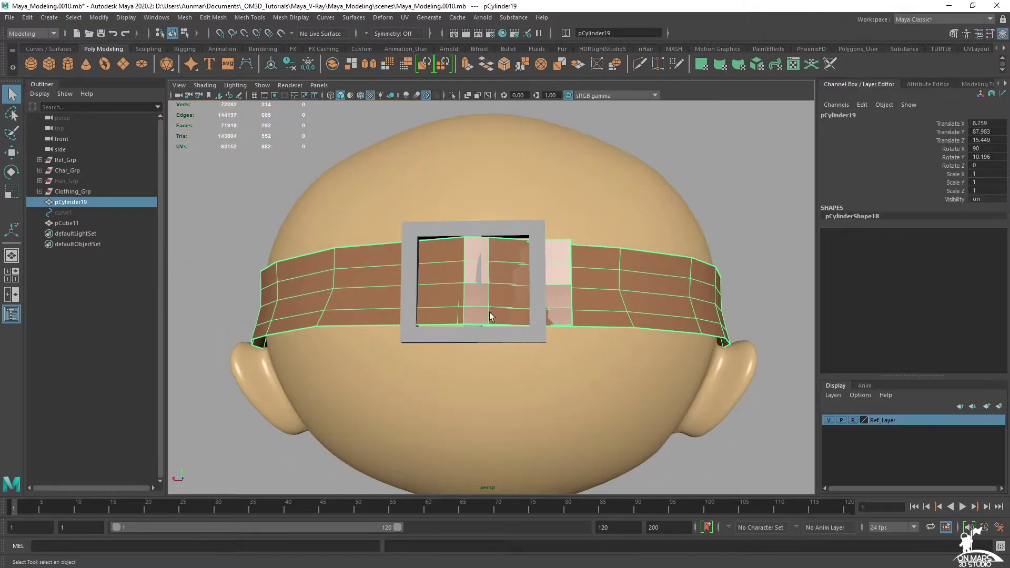
Add the buckle to the strap selection and isolate both objects.
alt+drag(510, 299, 507, 267)
shift+click(540, 292)
key(ctrl+1)
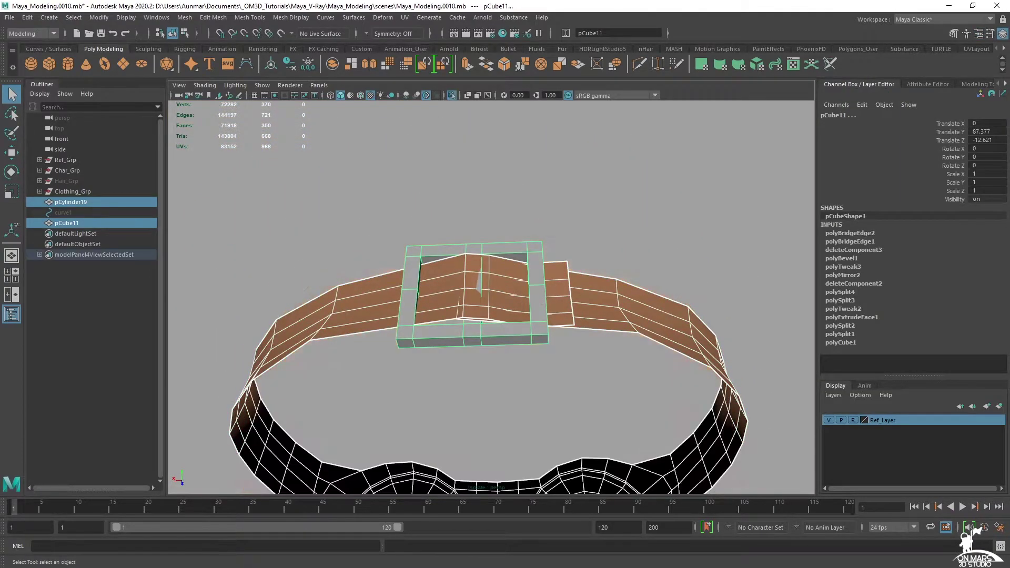
alt+drag(580, 258, 579, 261)
scroll(579, 265, up, 3)
Try moving the strap's overlapping end faces along Z relative to the buckle, and undo the moves.
right_drag(595, 258, 595, 285)
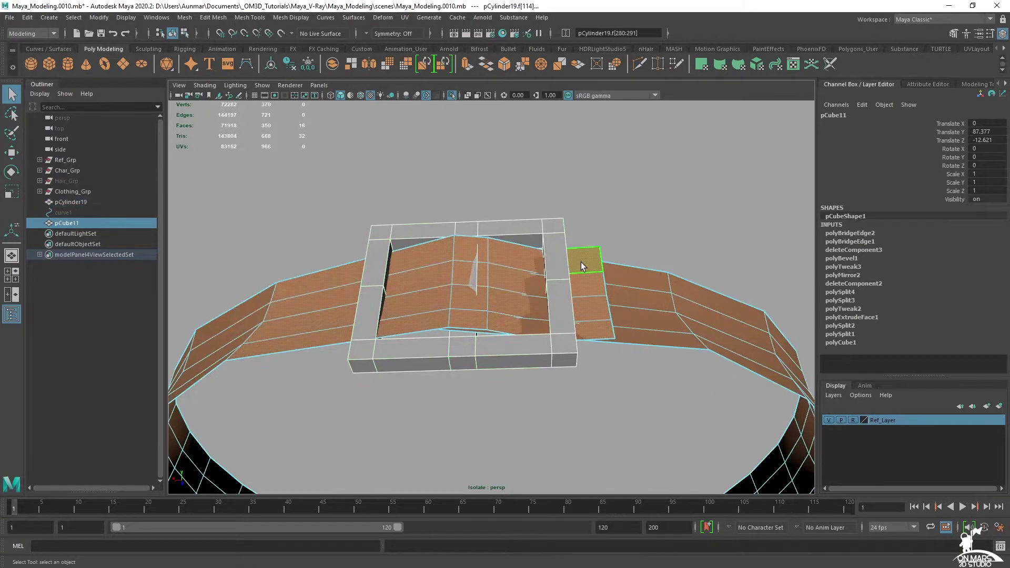
click(354, 291)
key(w)
alt+drag(354, 291, 458, 313)
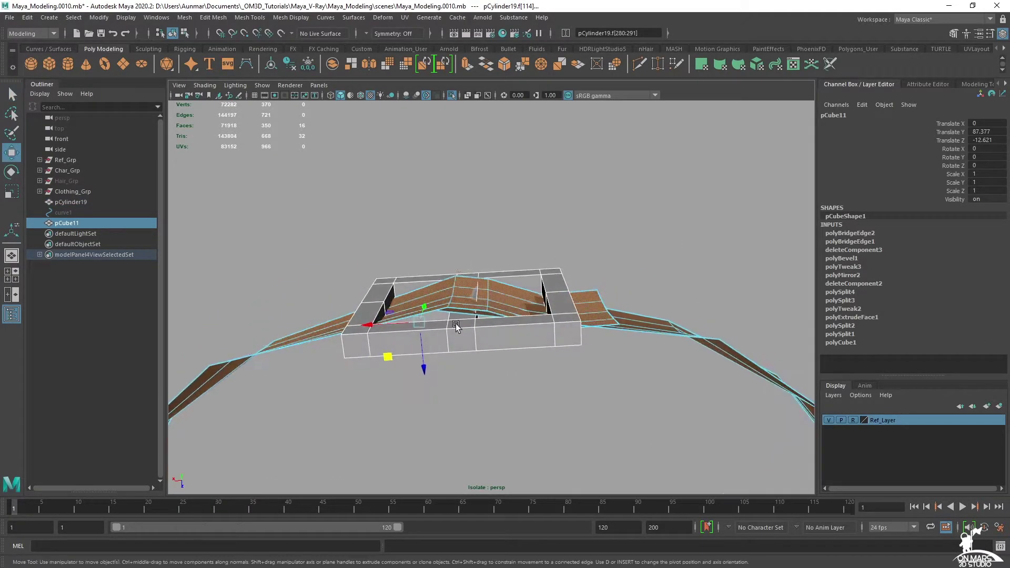
drag(424, 374, 419, 341)
key(ctrl+z)
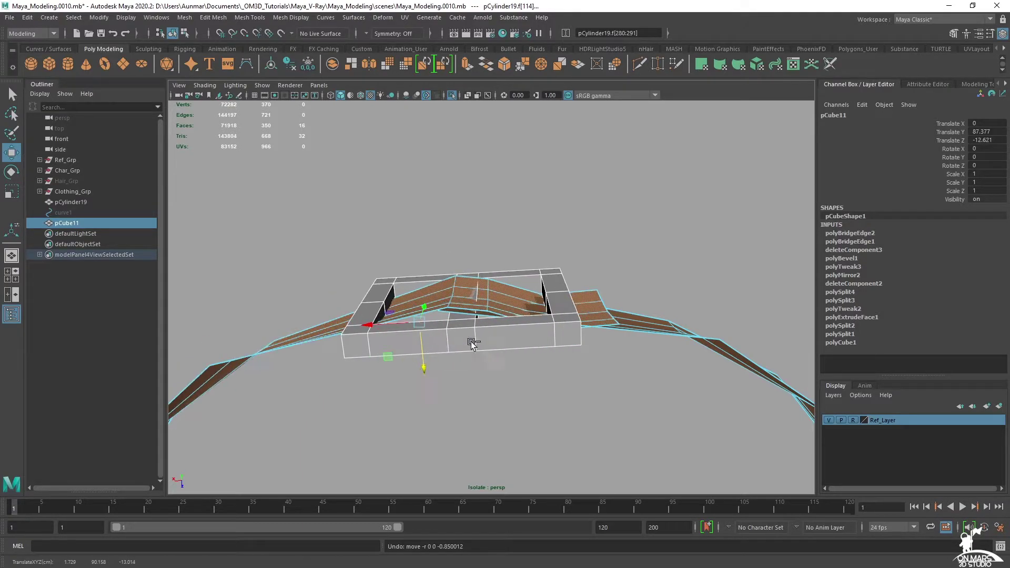
key(q)
right_drag(591, 322, 602, 302)
double_click(515, 290)
key(w)
middle_drag(418, 381, 410, 302)
key(ctrl+z)
Select the strap's vertical end edges beside the buckle's central bar and scale them flat along X.
alt+drag(608, 326, 614, 392)
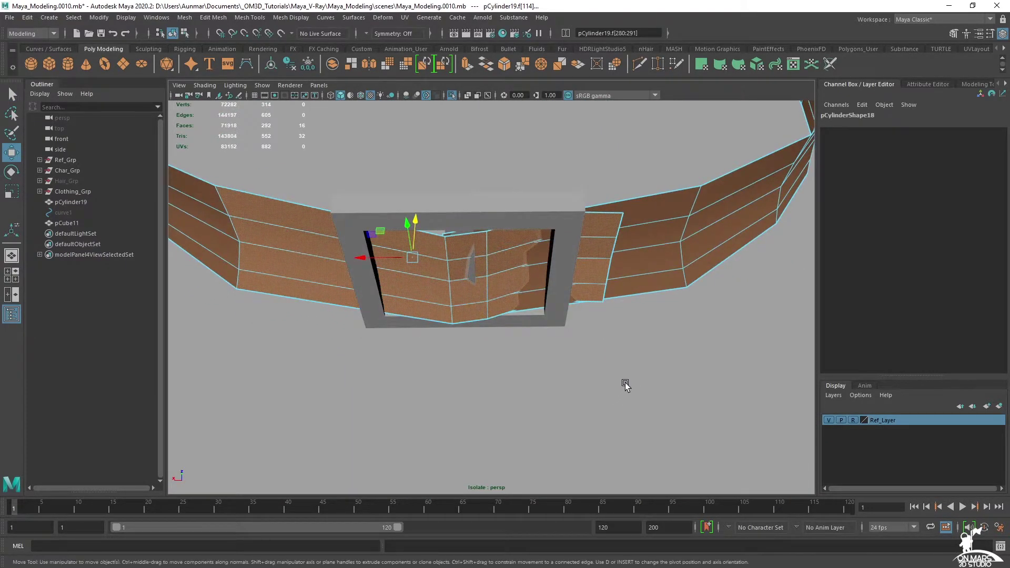
alt+drag(448, 181, 449, 245)
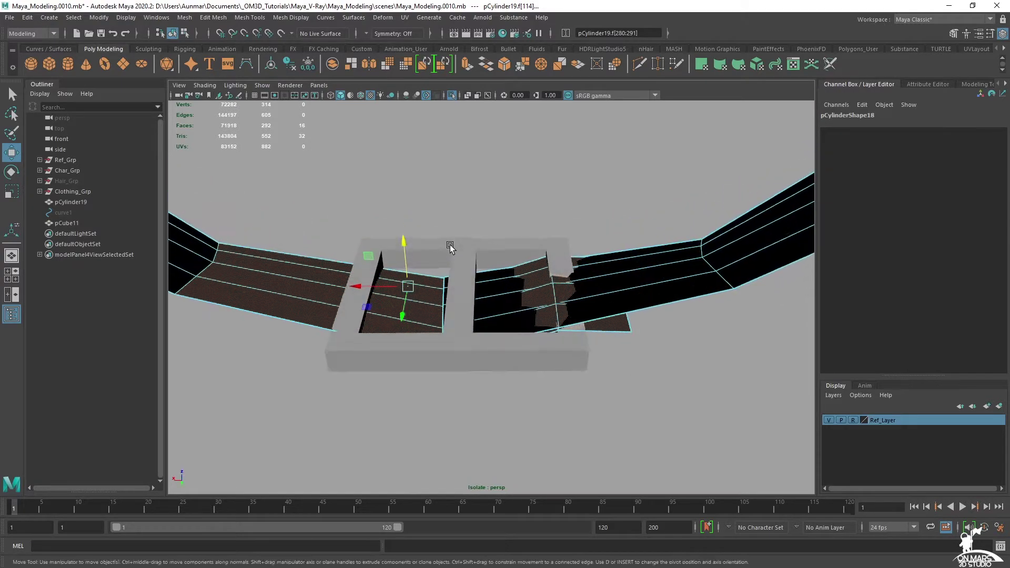
alt+drag(652, 280, 591, 282)
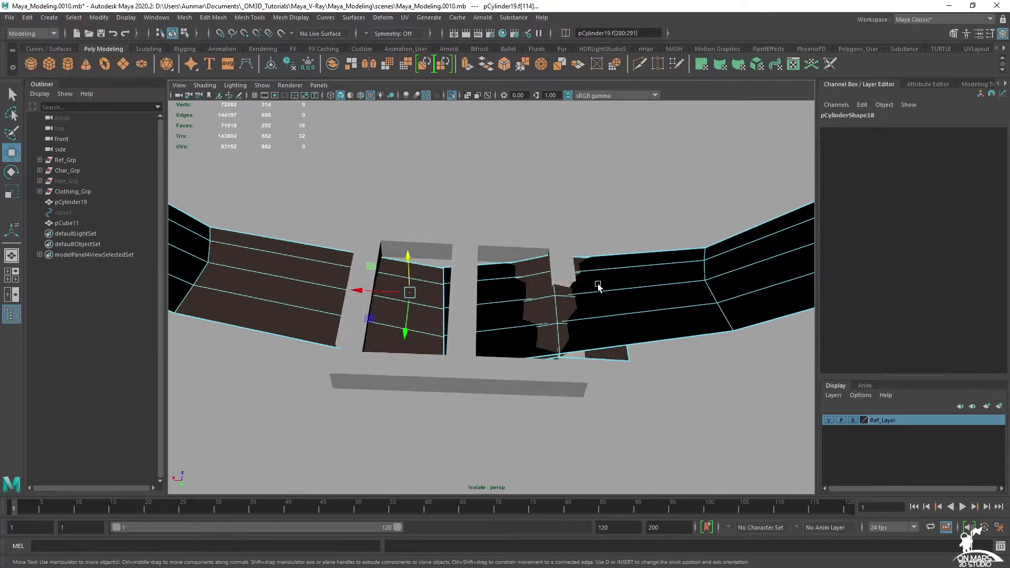
alt+drag(497, 284, 592, 196)
key(F10)
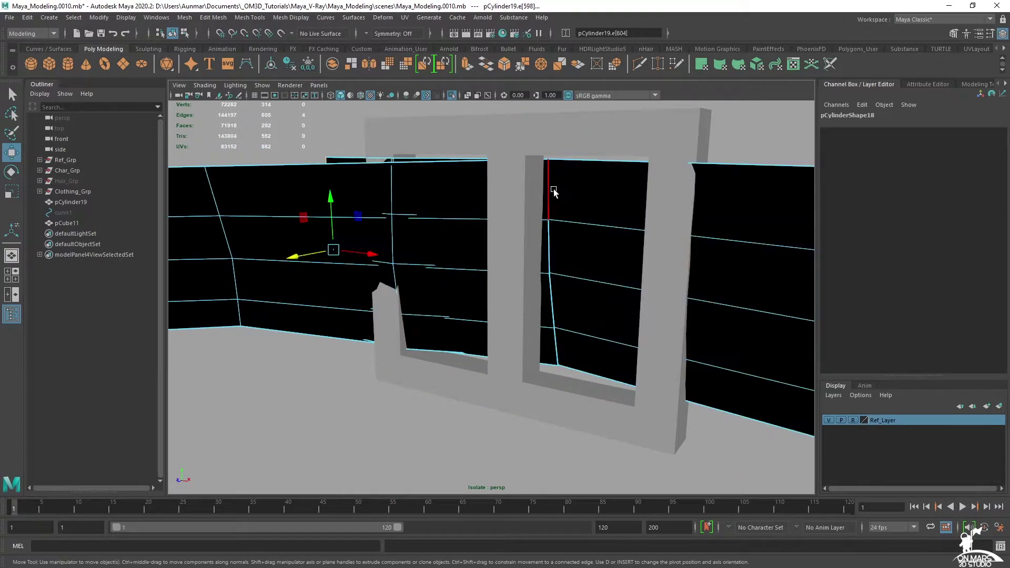
shift+click(556, 350)
alt+drag(556, 350, 538, 310)
key(r)
drag(609, 259, 533, 271)
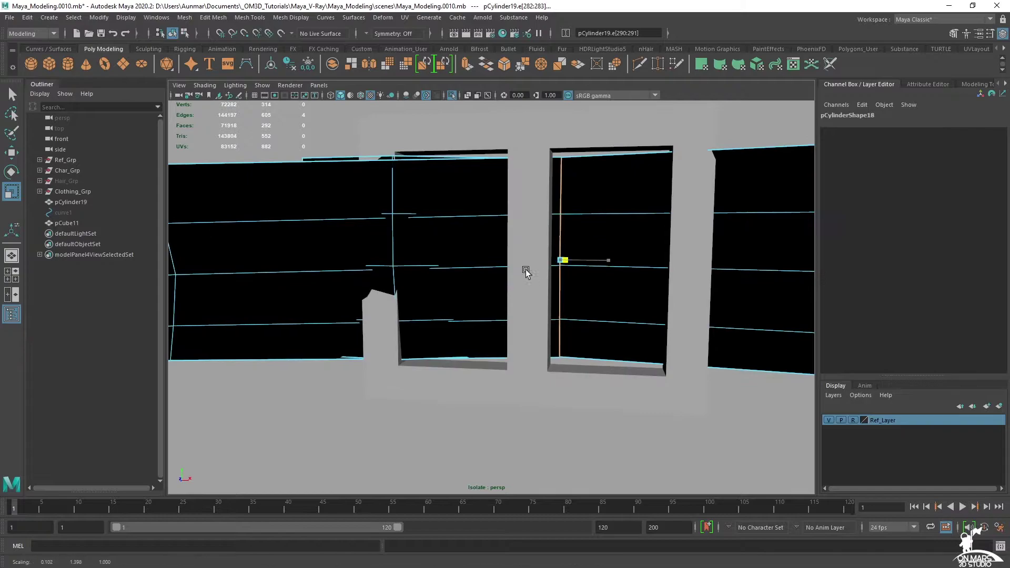
Extrude the flattened end edges in successive segments around the buckle's central bar and back along the inside of the strap.
key(w)
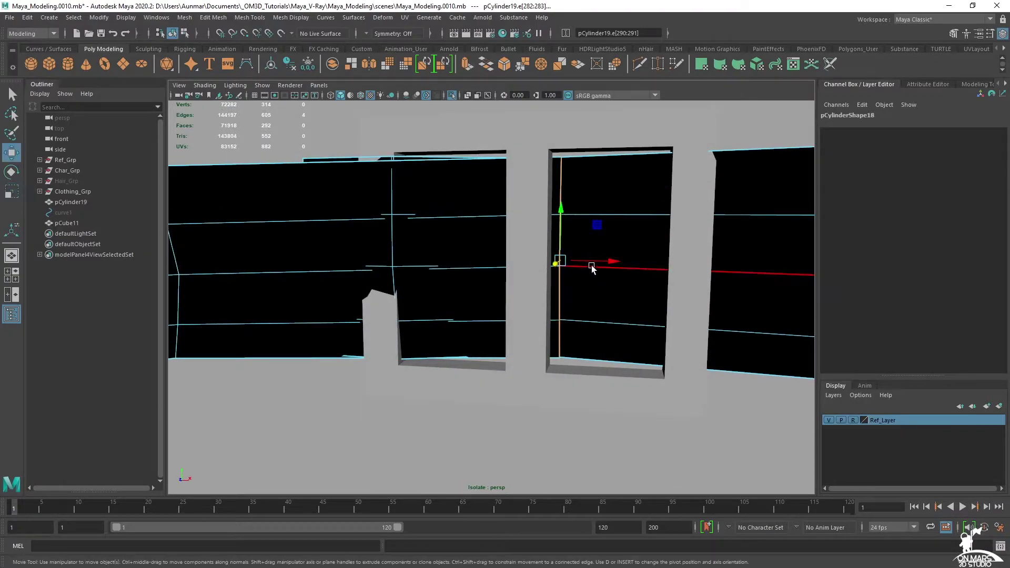
alt+drag(599, 267, 537, 221)
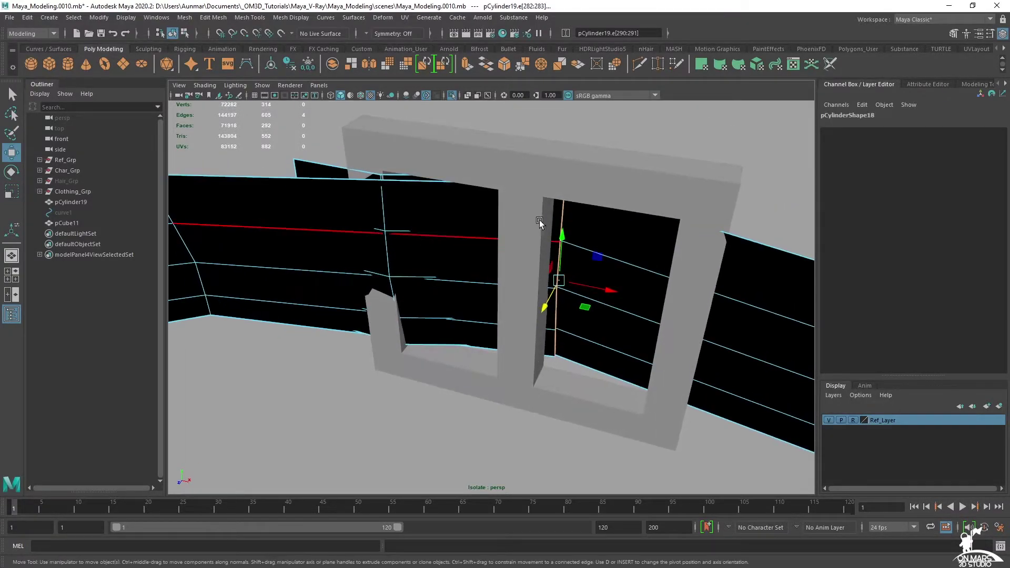
alt+drag(544, 294, 578, 327)
shift+middle_drag(569, 328, 514, 370)
alt+drag(514, 370, 563, 355)
shift+middle_drag(564, 355, 433, 335)
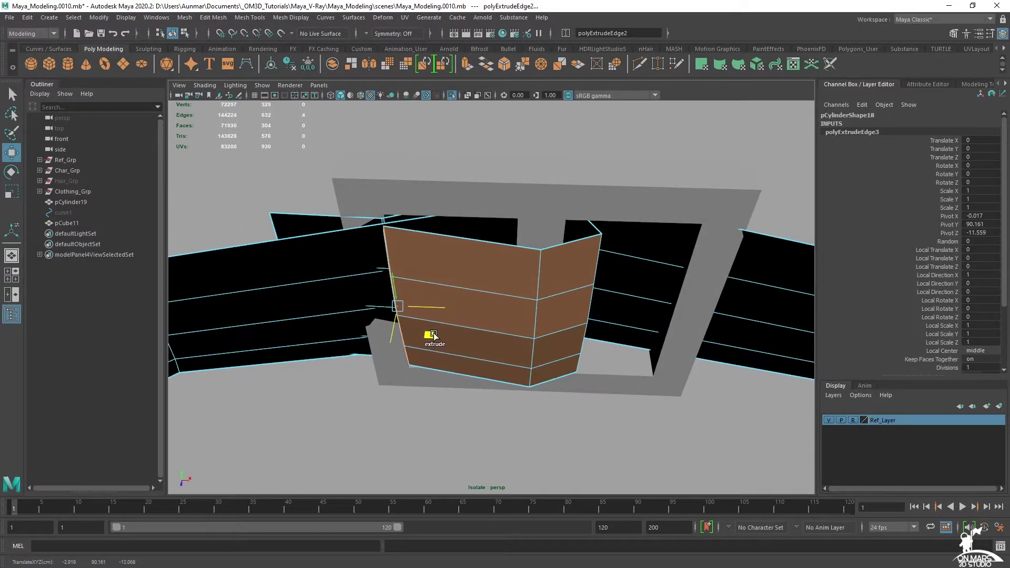
alt+drag(522, 293, 495, 322)
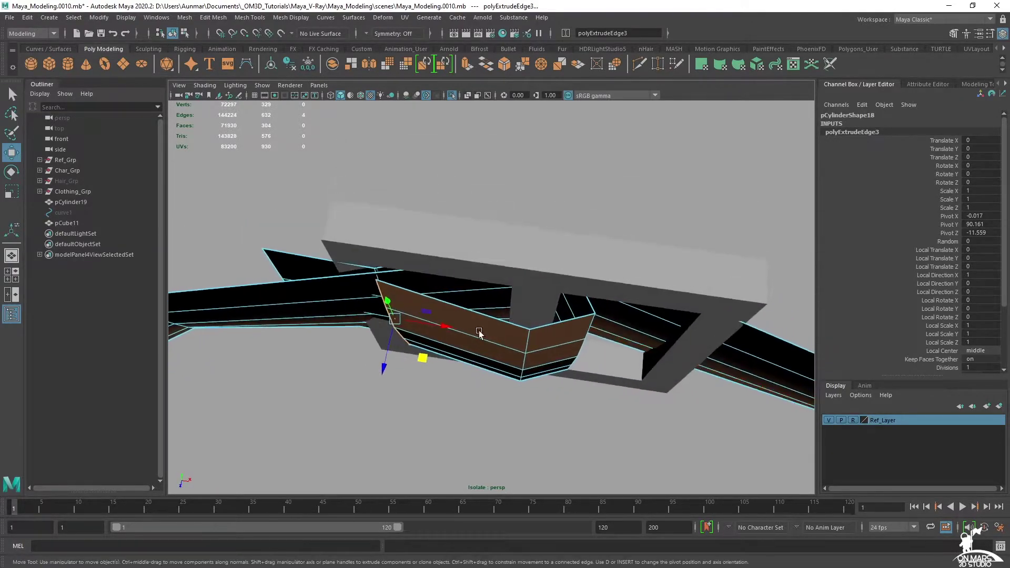
shift+middle_drag(424, 359, 363, 361)
alt+drag(349, 363, 477, 284)
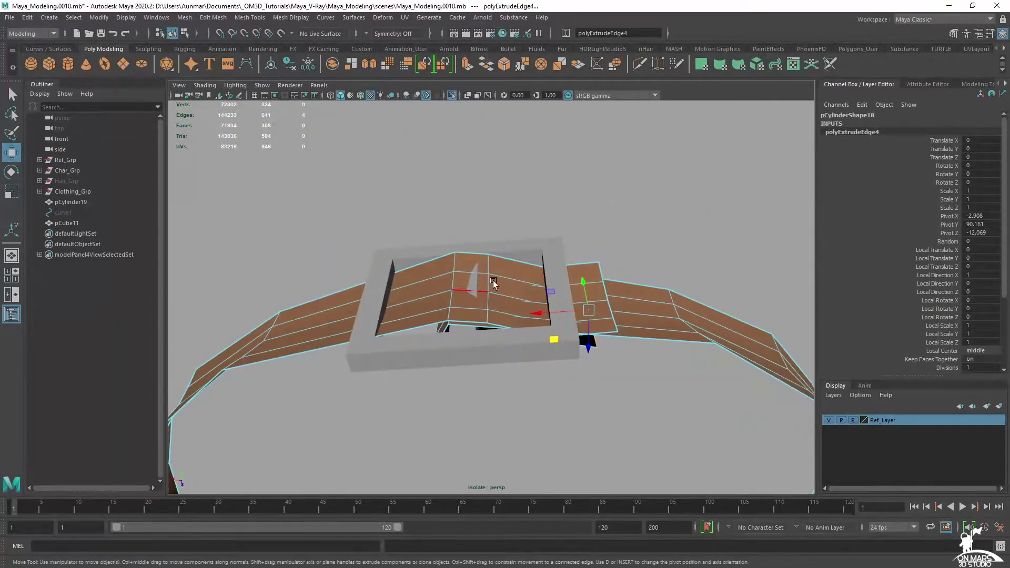
Select the four faces at the outer tip of the strap's overlapping end.
right_drag(599, 271, 589, 291)
click(590, 288)
shift+click(595, 328)
alt+drag(595, 328, 570, 328)
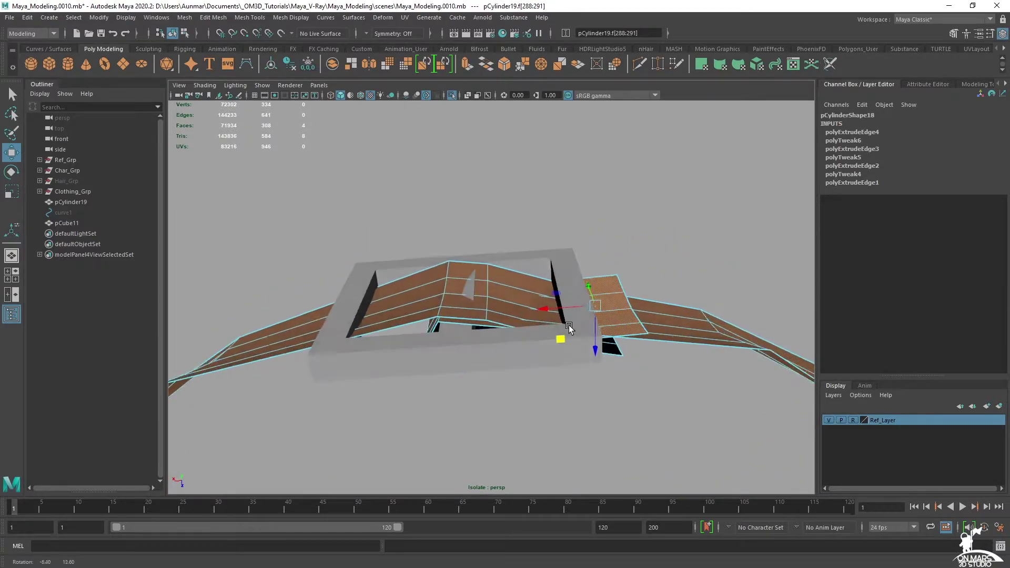
alt+right_drag(570, 328, 625, 312)
Insert a Multi-Cut edge loop across the strap where it passes the buckle's side bar.
alt+drag(625, 311, 485, 225)
scroll(537, 311, down, 3)
click(549, 241)
alt+drag(592, 231, 627, 236)
shift+right_drag(655, 222, 604, 222)
ctrl+click(577, 209)
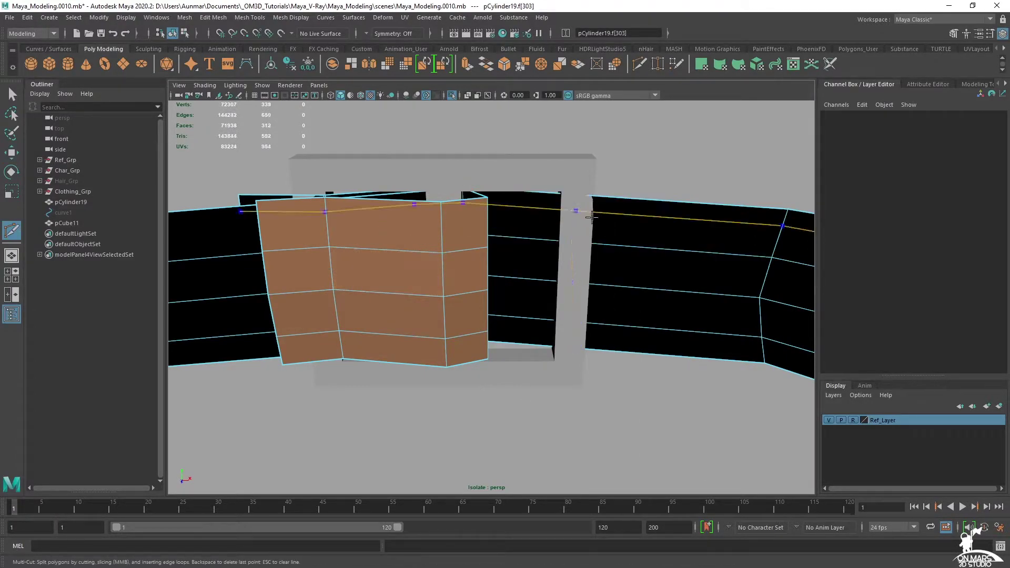
Turn on X-ray display and select the newly cut edge loop on the strap beside the buckle's side bar.
key(q)
key(alt+x)
double_click(576, 217)
right_drag(576, 217, 574, 185)
key(ctrl+z)
right_drag(652, 224, 653, 203)
click(563, 208)
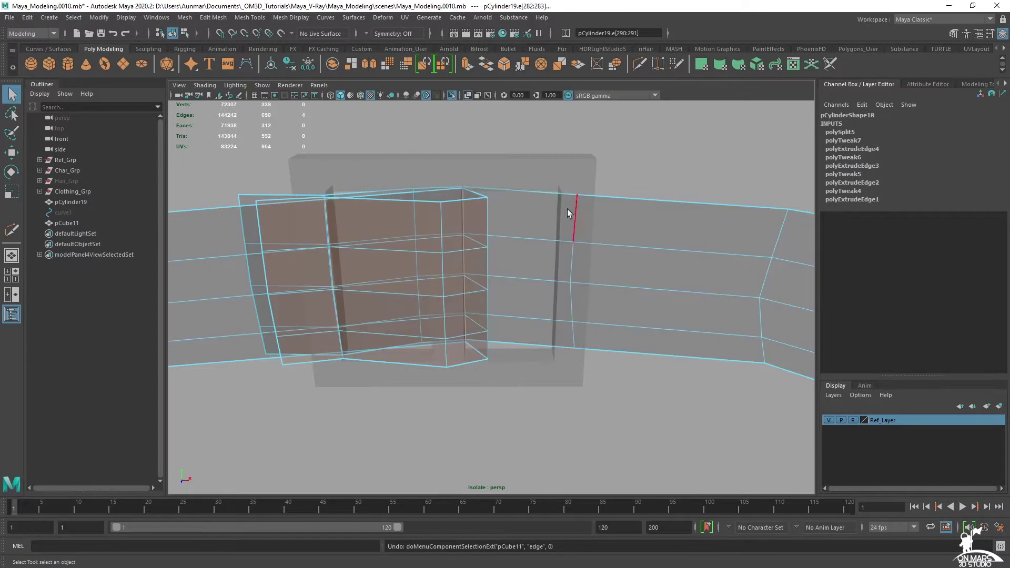
double_click(579, 216)
key(w)
key(r)
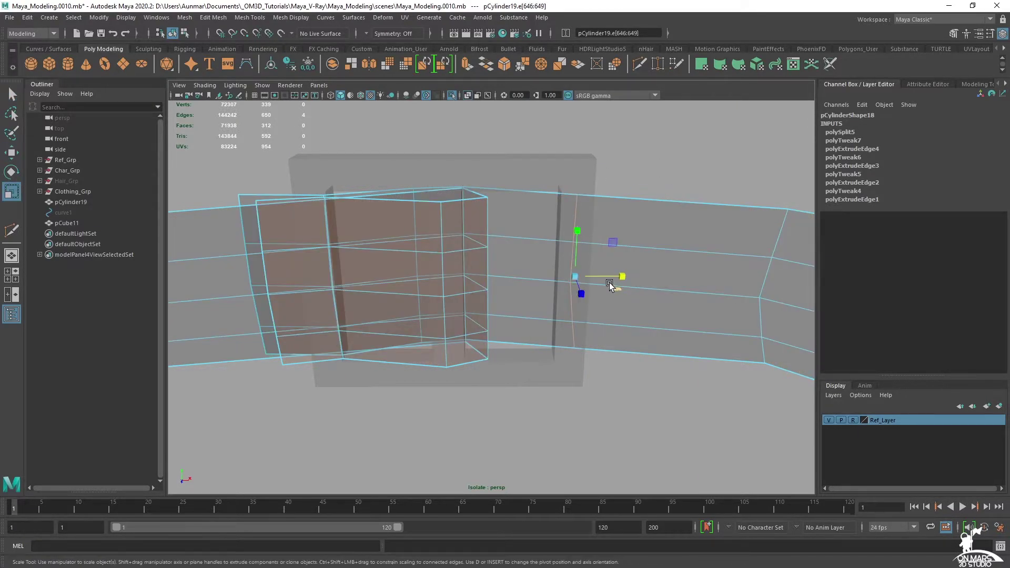
Turn off X-ray display and scale the new edge loop flat so the strap aligns with the buckle.
key(w)
mouse_move(506, 276)
alt+mouse_down()
mouse_move(480, 341)
mouse_move(456, 346)
mouse_move(548, 326)
alt+mouse_up()
key(alt+a)
key(r)
drag(434, 336, 477, 329)
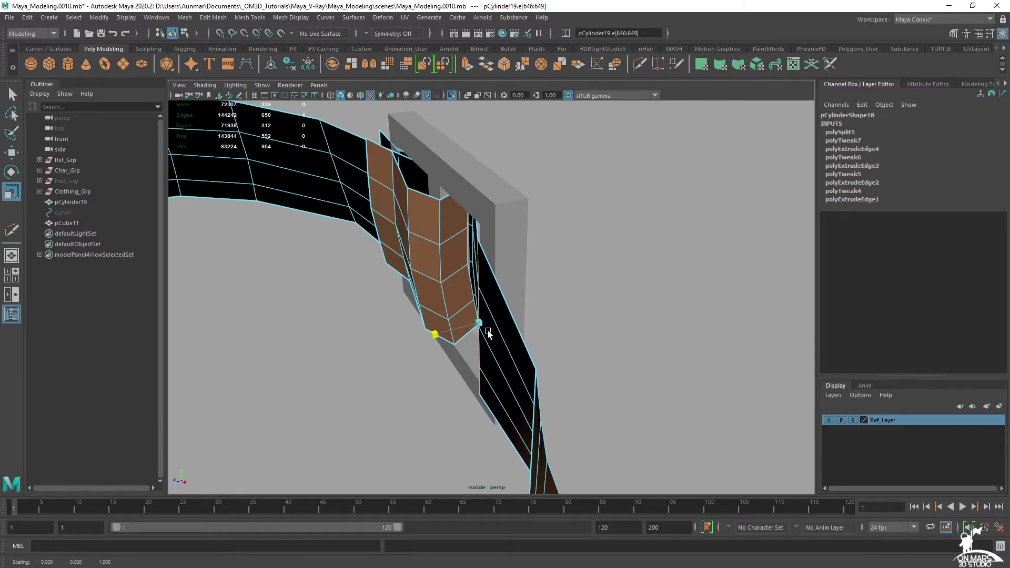
drag(490, 332, 498, 344)
mouse_move(499, 343)
alt+mouse_down()
mouse_move(516, 320)
mouse_move(506, 337)
alt+mouse_up()
key(w)
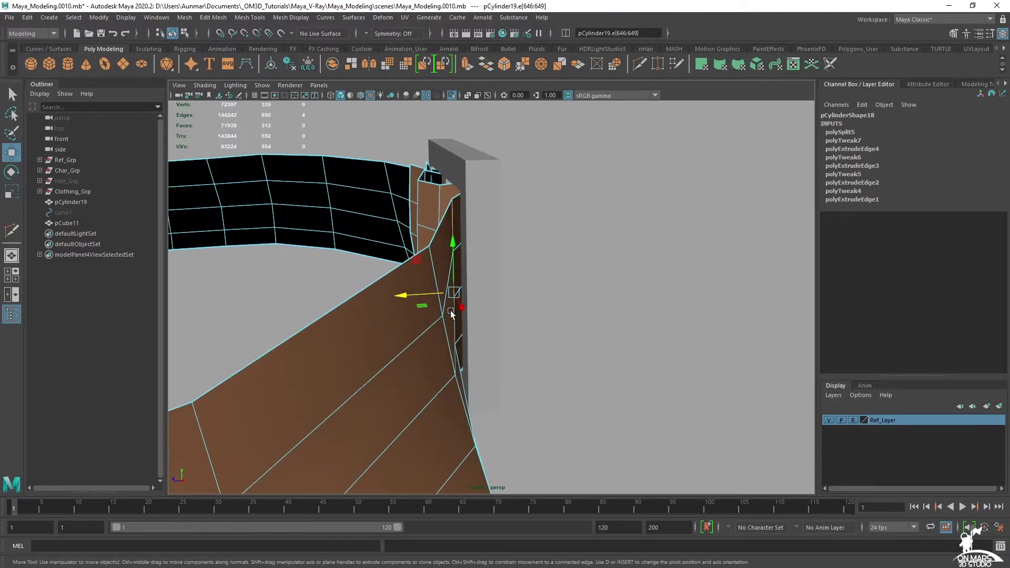
alt+drag(417, 296, 488, 279)
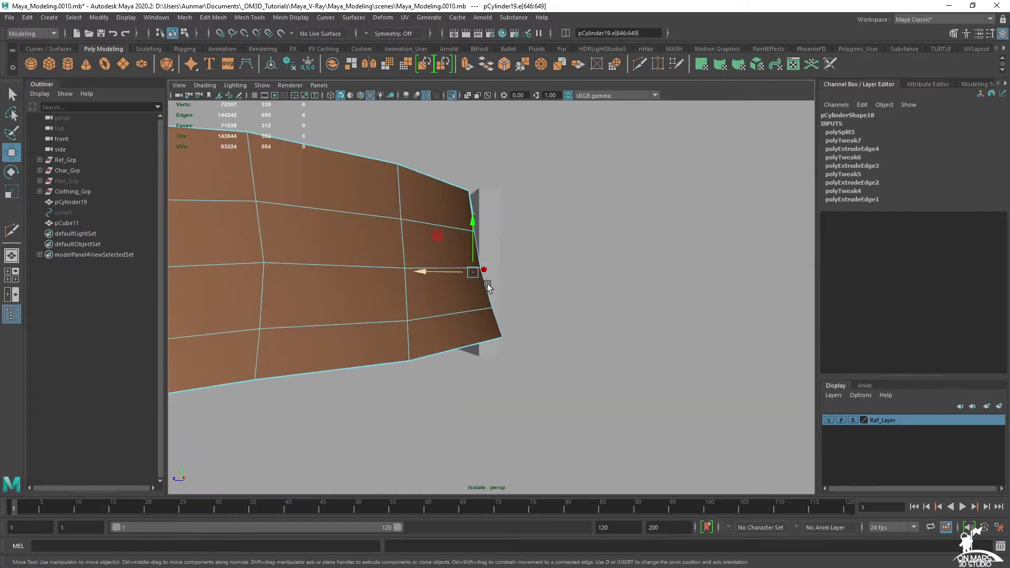
key(e)
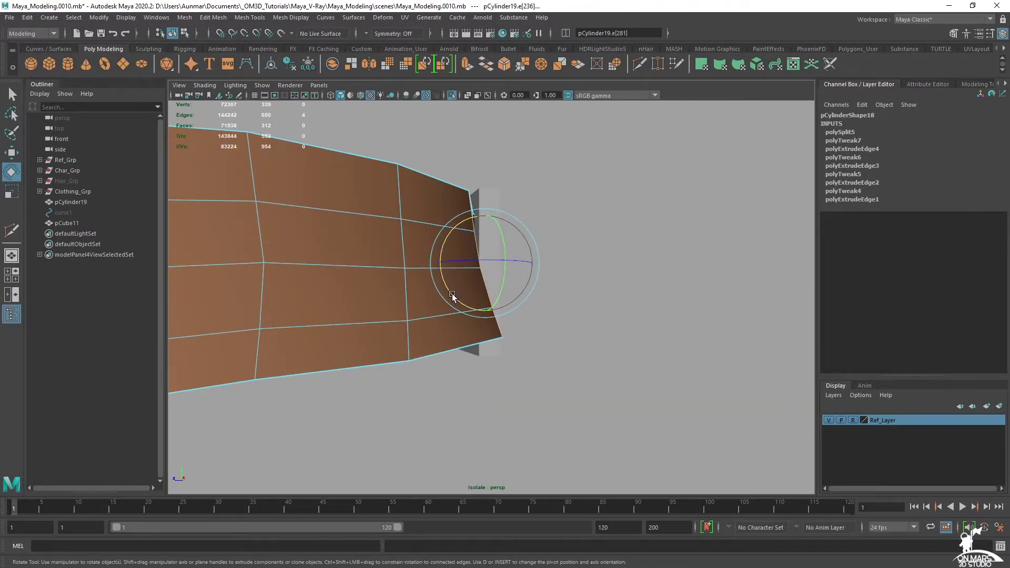
End the isolated view, select a vertex column on the strap's side, and enable soft selection with an adjusted falloff radius.
alt+drag(526, 291, 579, 271)
key(ctrl+1)
right_drag(553, 222, 497, 206)
mouse_move(506, 231)
alt+mouse_down()
mouse_move(545, 273)
mouse_move(502, 286)
alt+mouse_up()
key(alt+x)
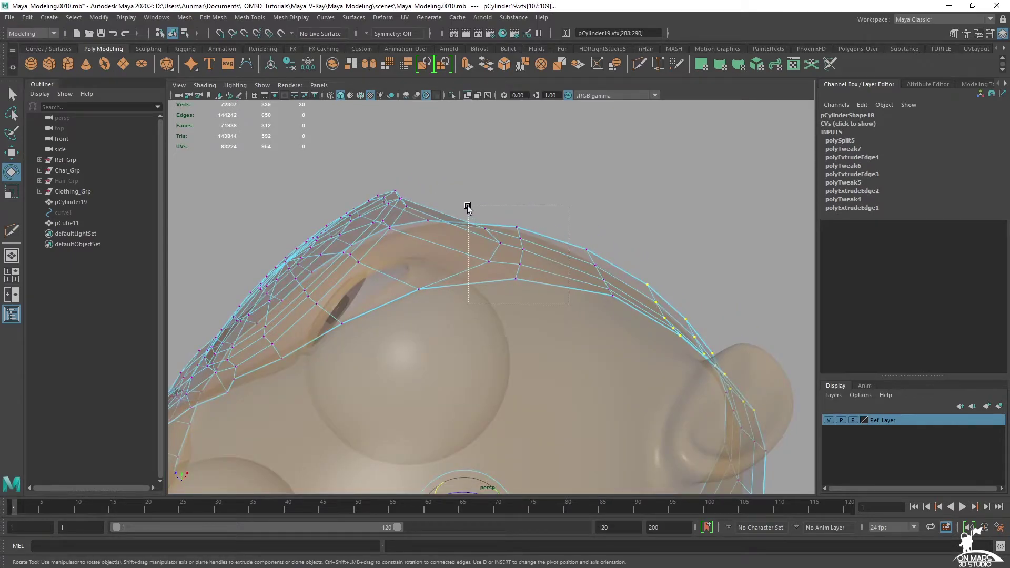
drag(506, 205, 507, 204)
key(w)
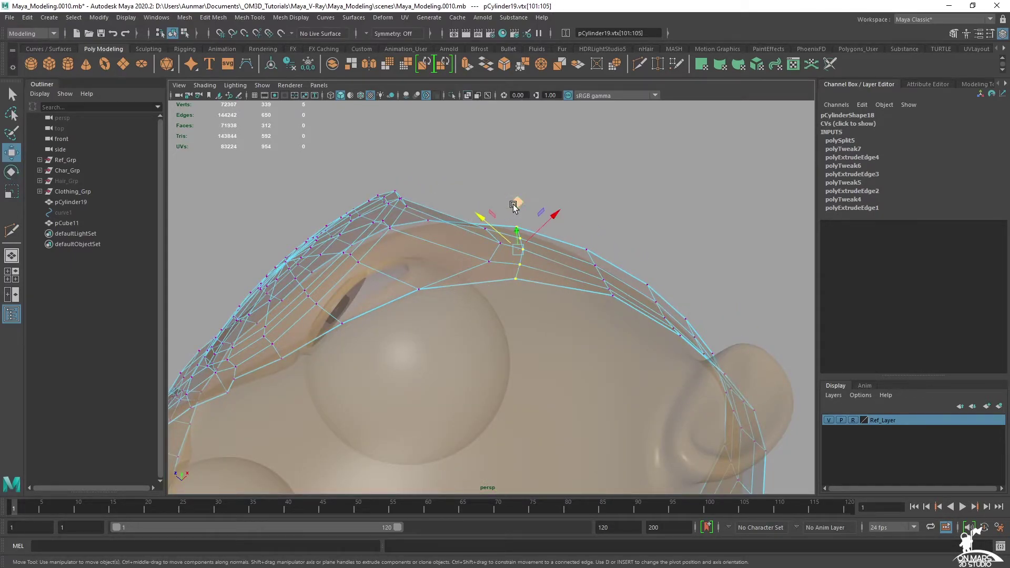
key(b)
drag(594, 248, 670, 261)
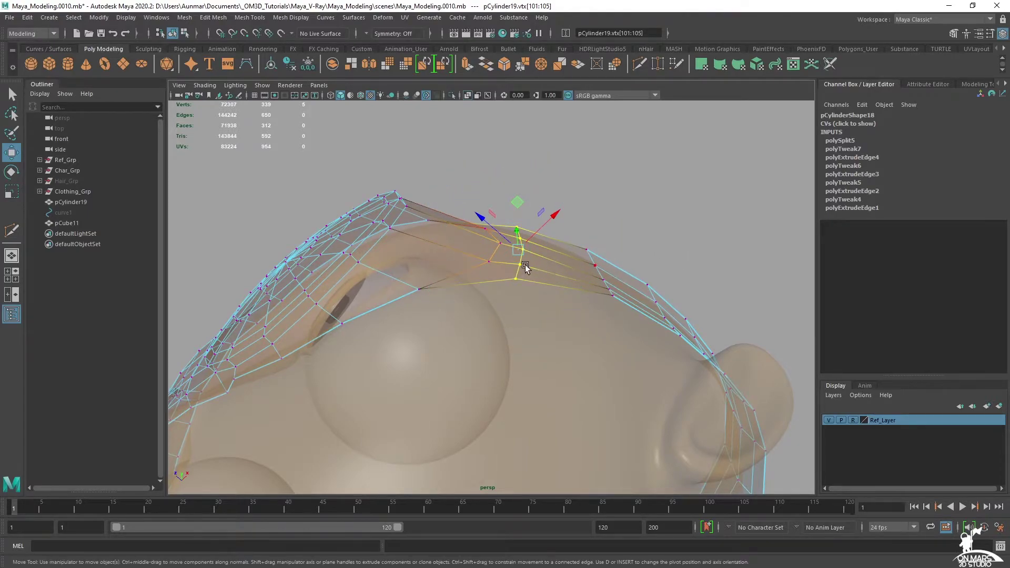
Pull the strap's vertex column between the goggle lens and the ear away from the head, adjusting the soft selection falloff.
key(alt+x)
alt+drag(535, 267, 595, 244)
mouse_move(586, 285)
mouse_down()
mouse_move(597, 285)
mouse_move(545, 379)
mouse_move(598, 407)
mouse_up()
alt+drag(684, 410, 575, 424)
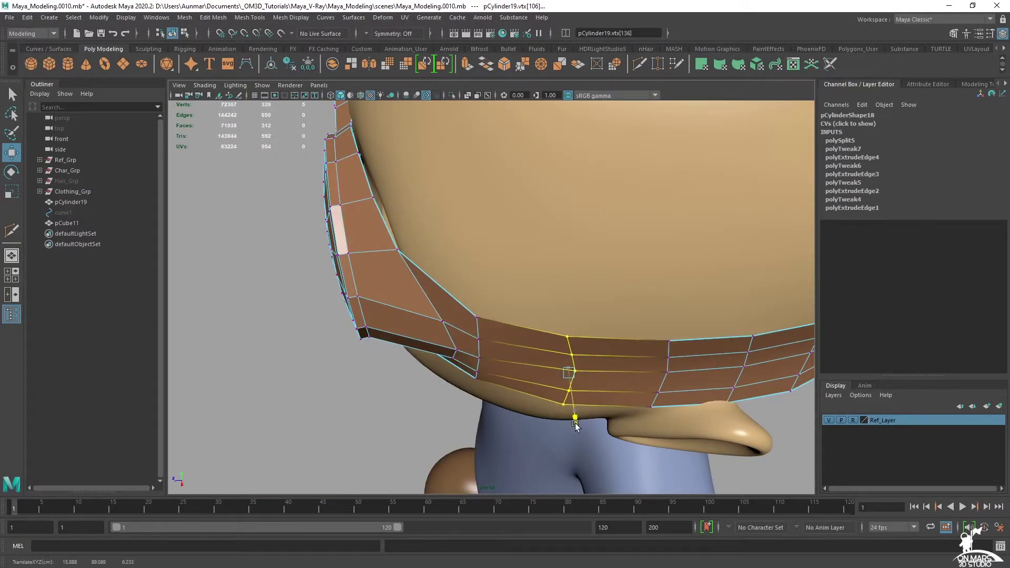
key(b)
drag(598, 367, 712, 354)
drag(576, 419, 580, 428)
Pull the vertex columns on the opposite side of the strap outward so the head does not poke through.
alt+drag(500, 357, 595, 320)
alt+right_drag(594, 321, 512, 332)
alt+drag(363, 295, 471, 321)
alt+right_drag(410, 311, 489, 316)
alt+drag(437, 305, 507, 310)
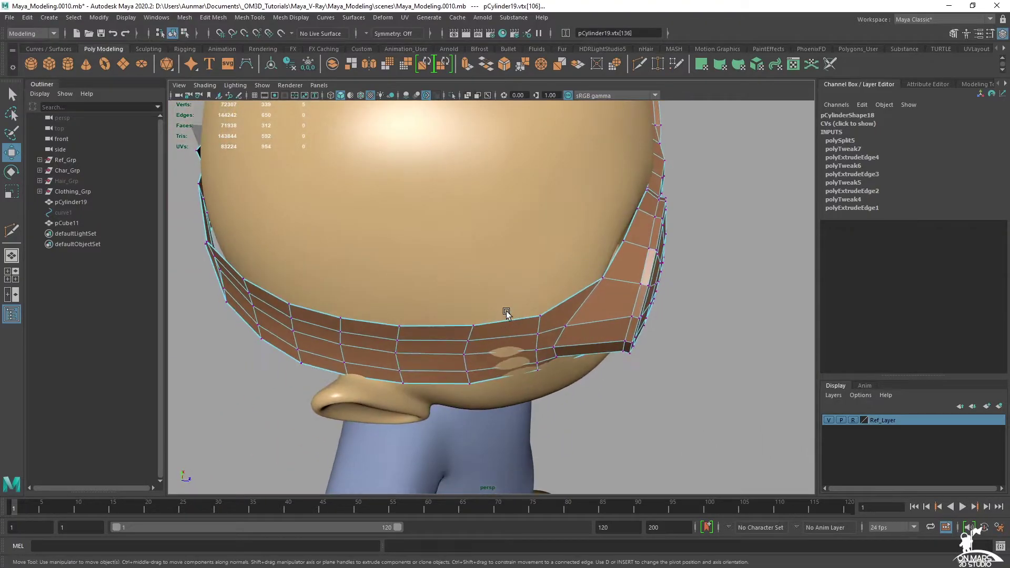
alt+drag(538, 173, 513, 350)
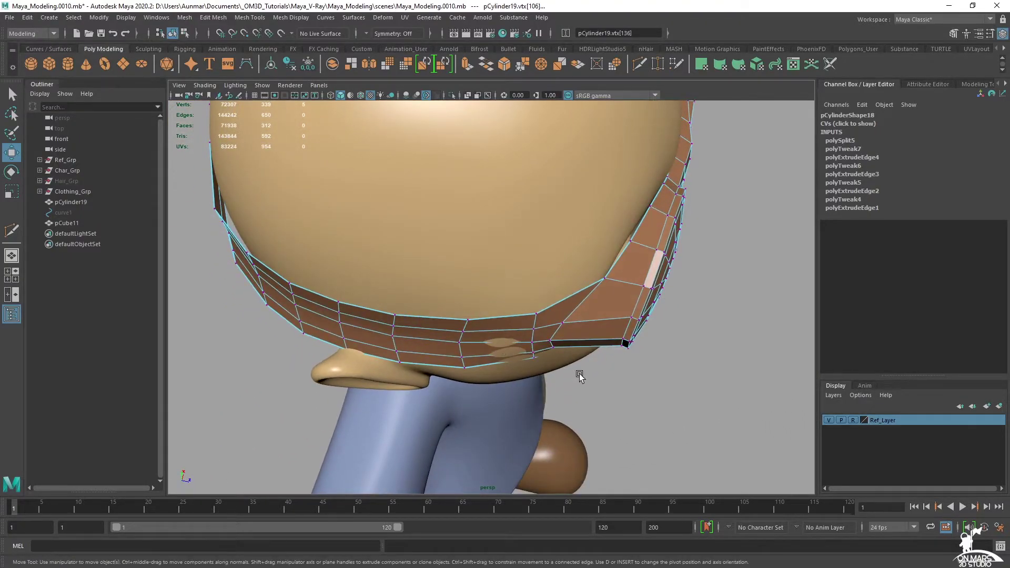
drag(519, 296, 519, 295)
alt+drag(518, 295, 496, 381)
drag(462, 266, 463, 267)
alt+drag(494, 336, 523, 265)
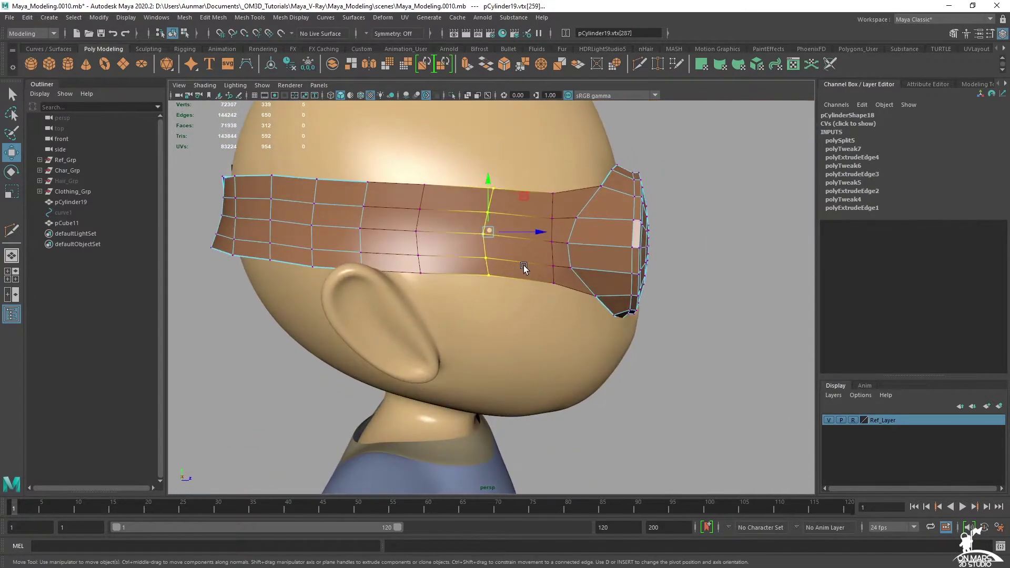
Straighten the vertical edge loops along this side of the strap by scaling each one flat.
key(q)
right_click(526, 208)
click(524, 167)
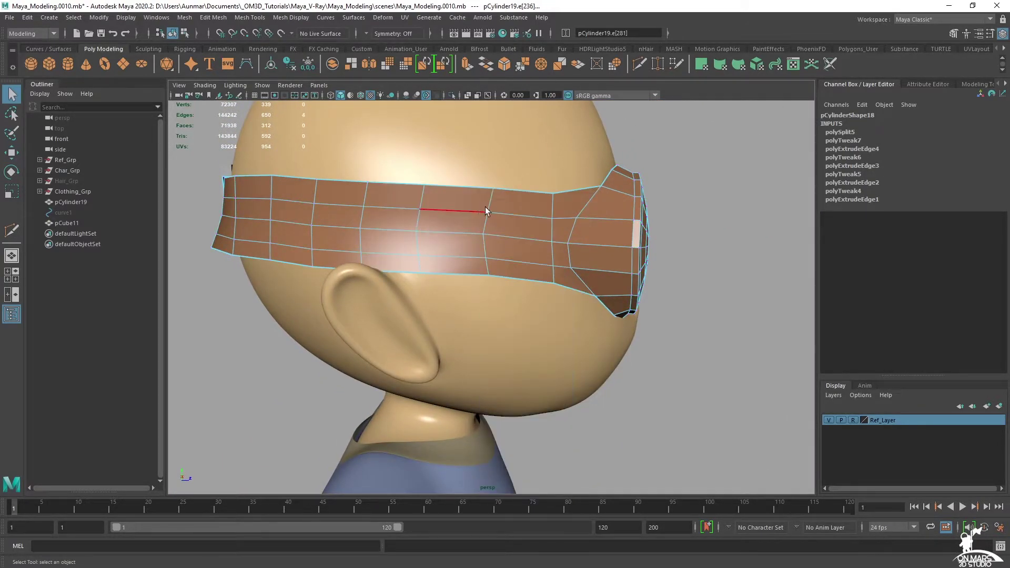
key(r)
drag(535, 231, 387, 227)
double_click(424, 223)
double_click(368, 194)
double_click(321, 194)
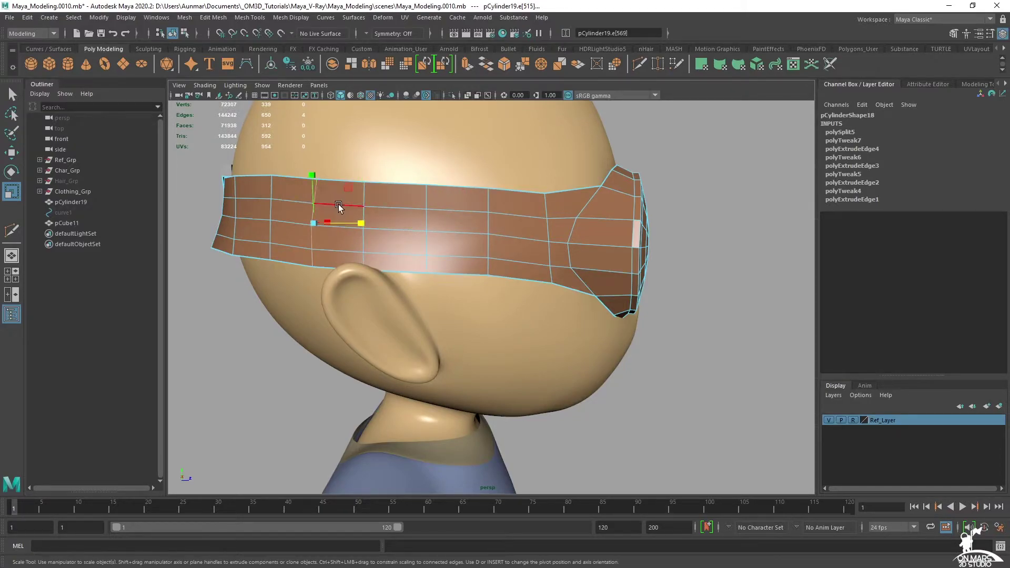
Straighten the vertical edge loops on the strap's other side by scaling them flat, and return to object selection.
alt+right_drag(362, 219, 474, 247)
alt+drag(371, 283, 394, 285)
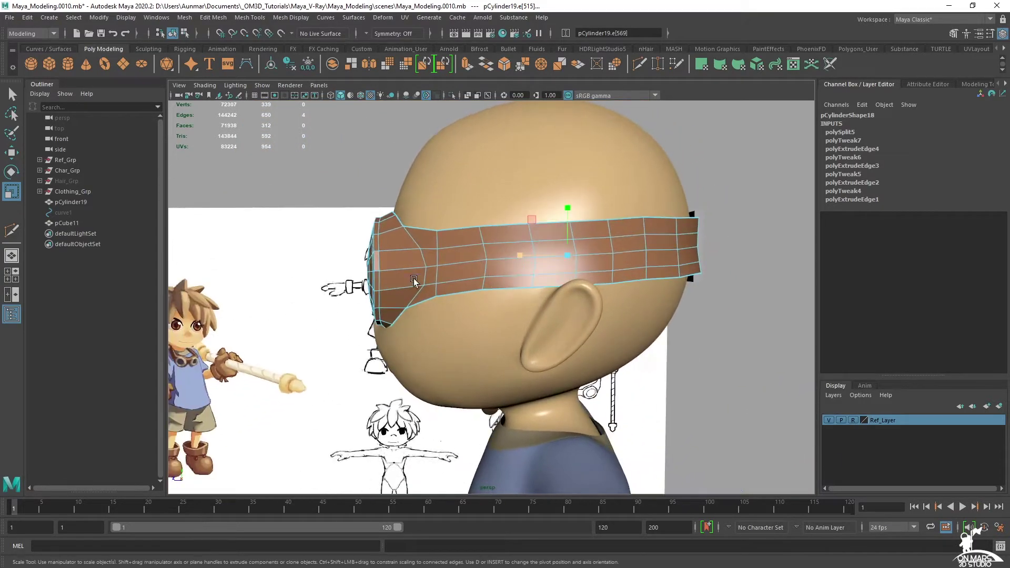
drag(435, 259, 514, 296)
double_click(533, 252)
double_click(575, 252)
right_drag(544, 268, 594, 253)
key(q)
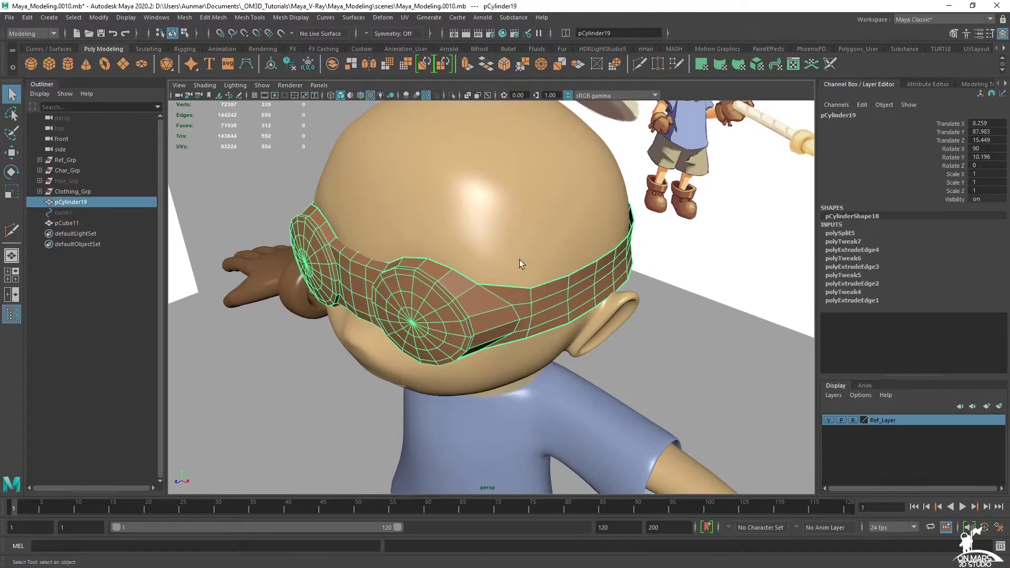
Isolate the goggles strap mesh and frame it in the view.
alt+drag(521, 260, 543, 242)
alt+right_drag(544, 242, 568, 254)
alt+drag(568, 253, 584, 267)
mouse_move(584, 268)
right_down()
mouse_move(585, 310)
mouse_move(597, 275)
right_up()
alt+drag(597, 274, 467, 299)
key(ctrl+1)
key(f)
alt+middle_drag(468, 299, 563, 324)
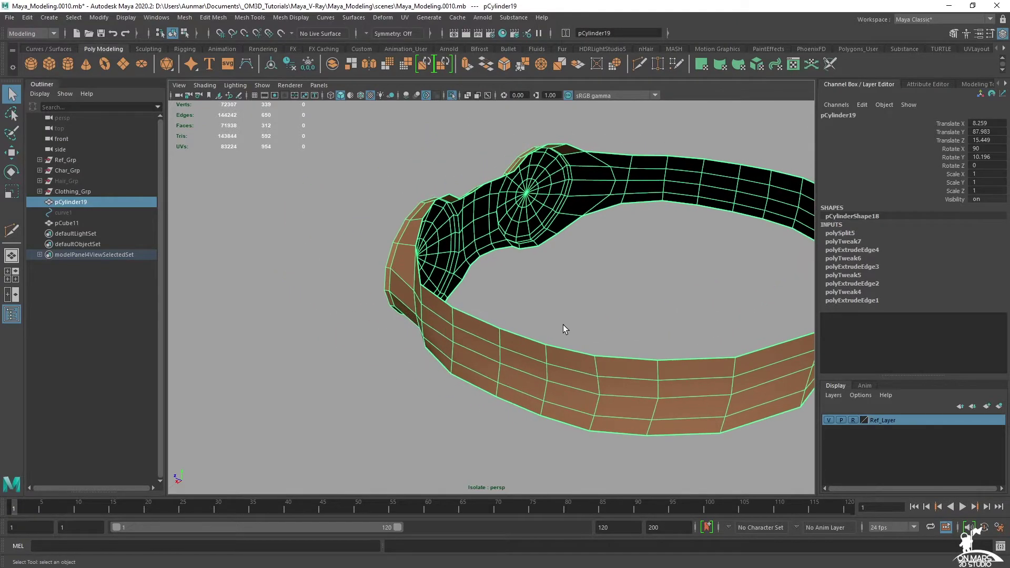
alt+right_drag(563, 324, 529, 280)
alt+drag(529, 280, 635, 277)
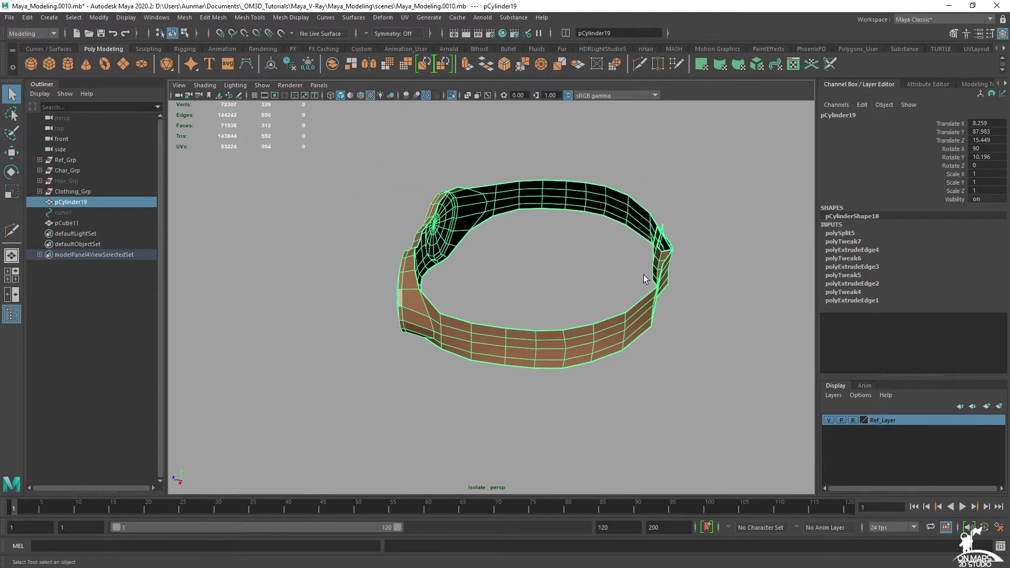
Extrude the whole strap mesh with a Local Translate Z of 0.5 and end the isolated view.
shift+right_click(659, 251)
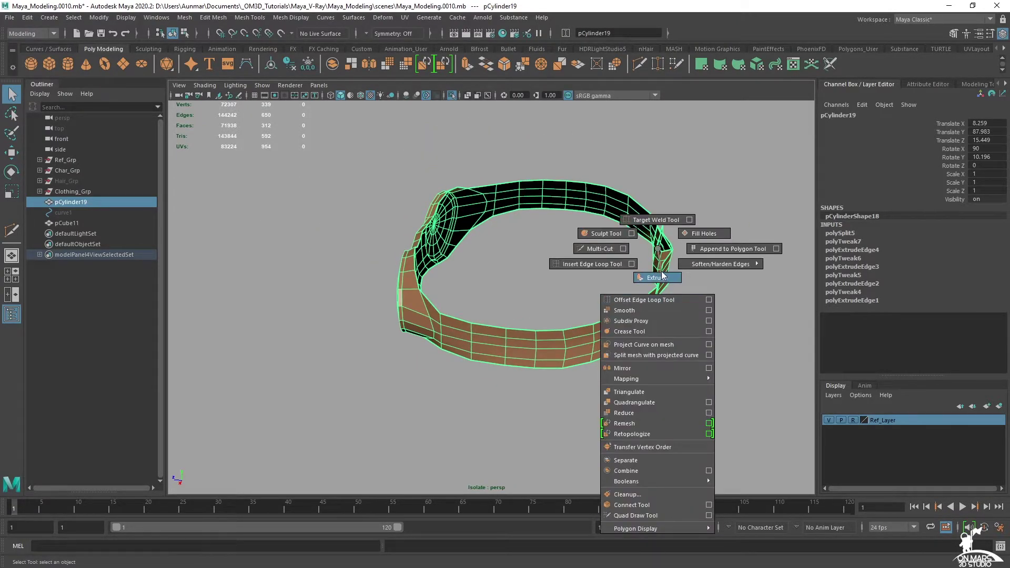
shift+right_drag(661, 276, 661, 278)
alt+drag(610, 274, 568, 272)
alt+right_drag(568, 272, 455, 261)
alt+middle_drag(455, 260, 510, 240)
drag(334, 287, 358, 288)
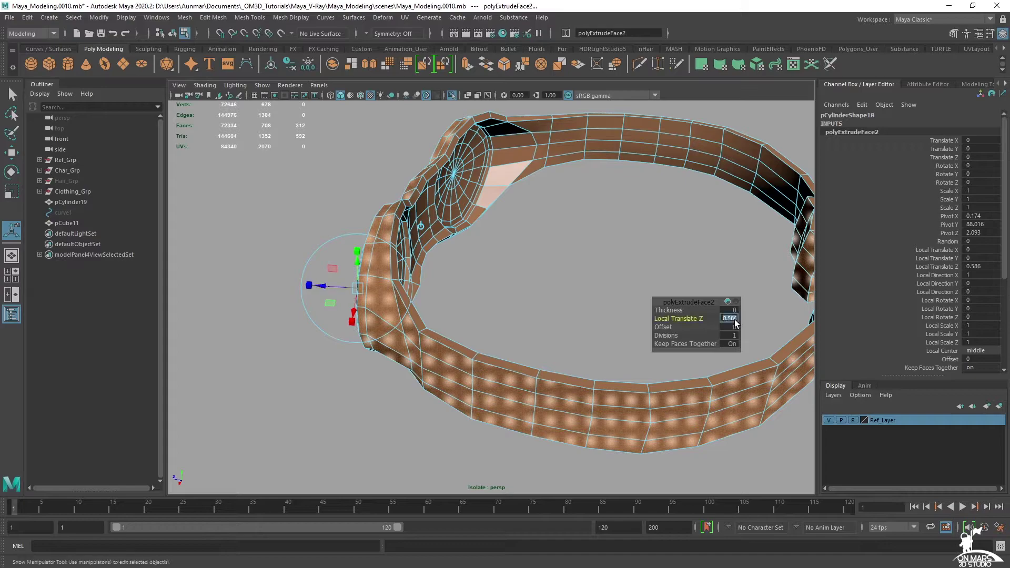
text(.5)
alt+middle_drag(544, 298, 490, 292)
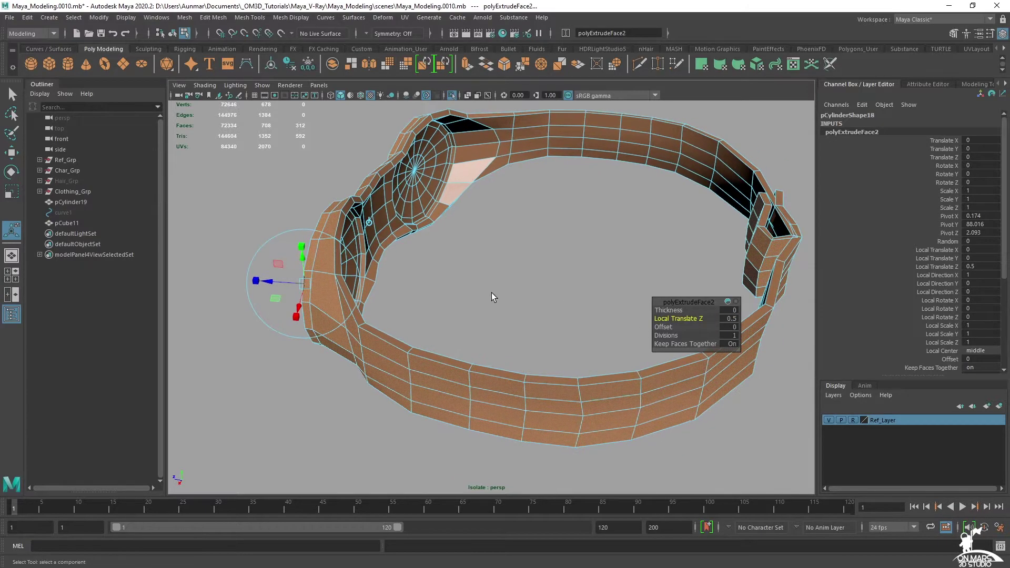
key(q)
key(ctrl+1)
Select the vertical vertex loops on both sides of the nose bridge's centre and scale them farther apart horizontally.
alt+drag(484, 292, 526, 276)
click(721, 162)
alt+right_drag(721, 162, 571, 182)
alt+drag(571, 181, 582, 239)
alt+right_drag(582, 239, 581, 186)
alt+drag(582, 186, 535, 242)
click(502, 277)
shift+double_click(499, 302)
key(w)
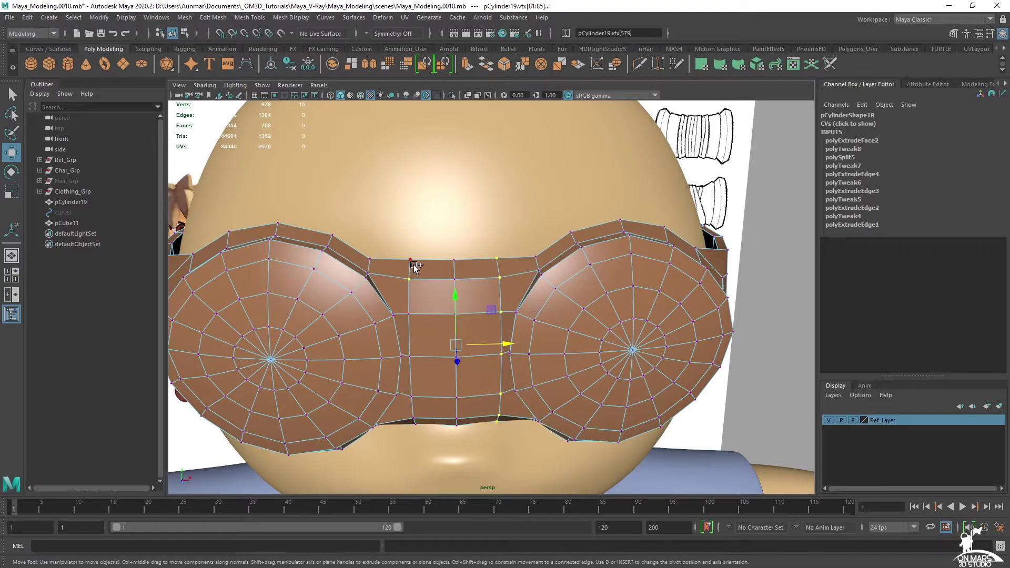
key(r)
drag(513, 349, 580, 352)
Select the three rim vertices where one lens meets the nose bridge and shift them sideways along X.
key(w)
drag(533, 311, 598, 274)
scroll(559, 316, up, 5)
key(q)
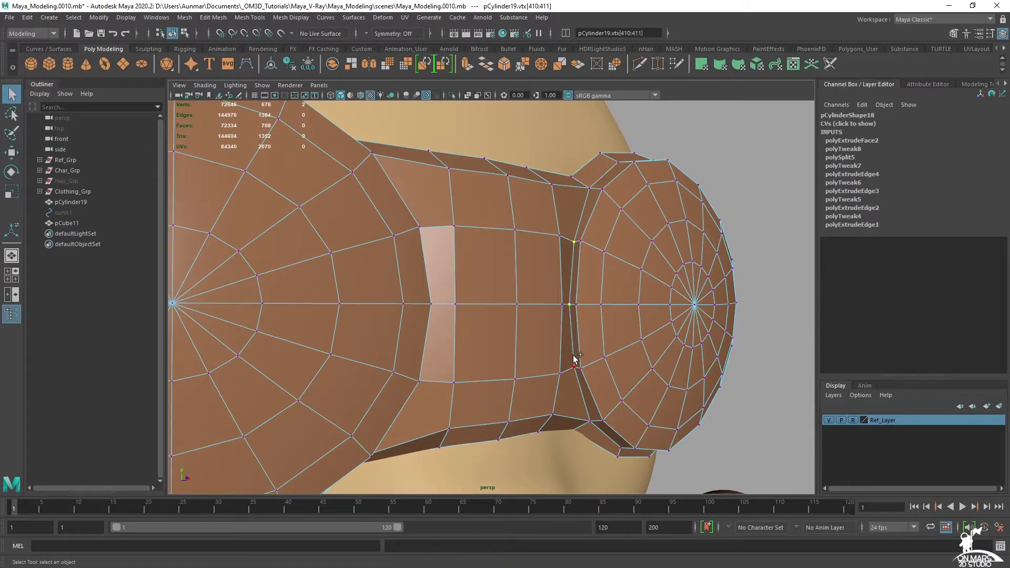
alt+drag(586, 393, 483, 321)
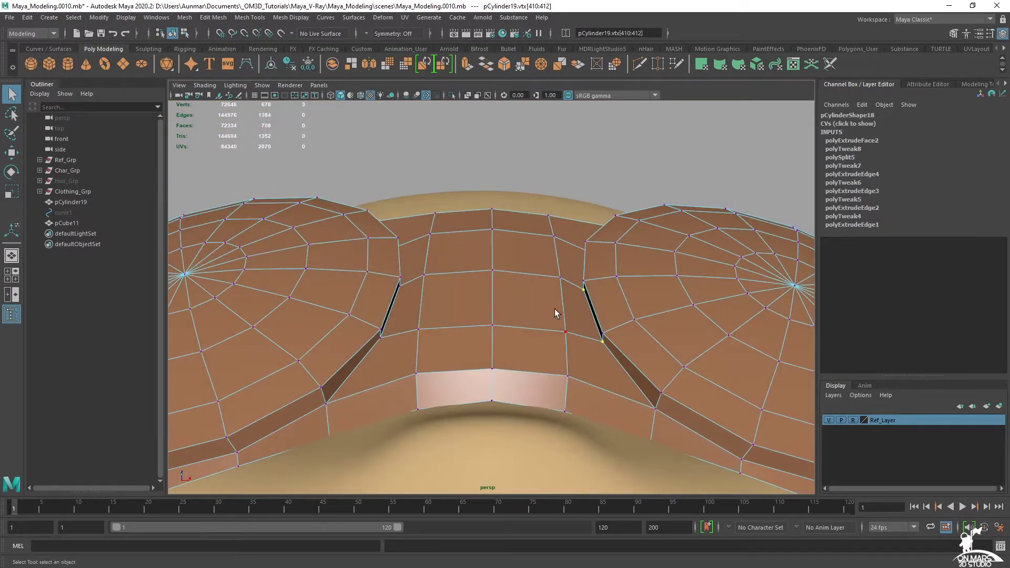
key(w)
ctrl+shift+drag(589, 298, 521, 379)
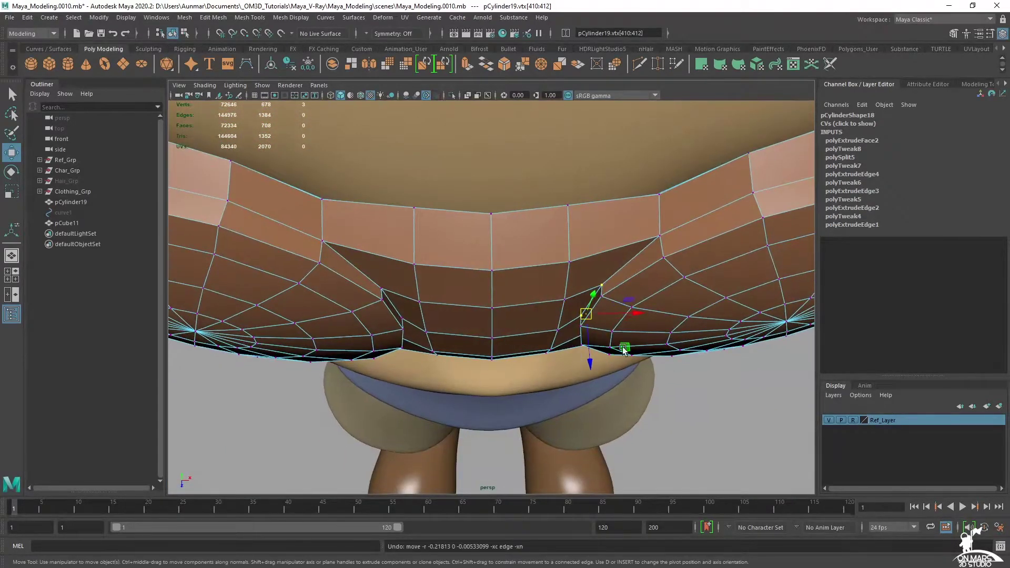
drag(617, 314, 608, 315)
Select the matching three rim vertices between the other lens and the nose bridge and shift them sideways along X.
alt+drag(555, 322, 395, 256)
click(555, 242)
key(q)
click(541, 277)
key(w)
key(q)
click(446, 285)
key(w)
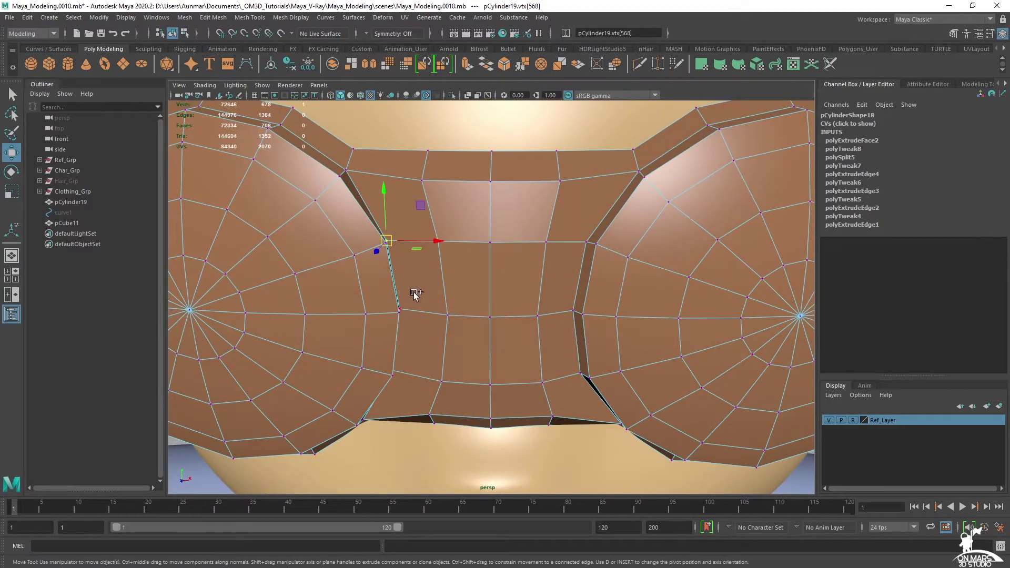
alt+drag(404, 348, 452, 294)
shift+click(418, 355)
key(ctrl+z)
shift+click(402, 374)
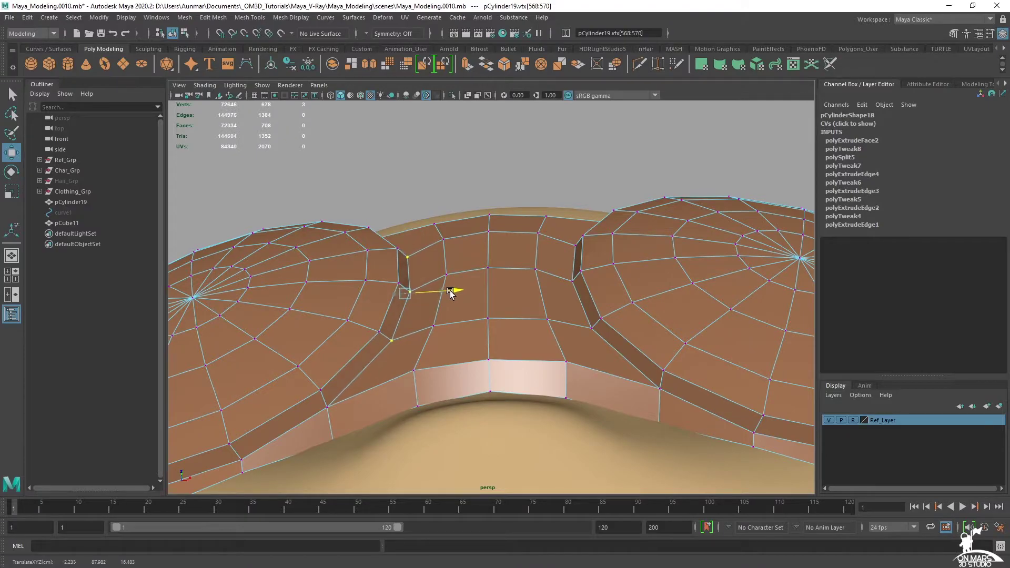
alt+right_drag(451, 292, 410, 253)
alt+drag(494, 252, 519, 347)
alt+right_drag(519, 347, 494, 326)
alt+drag(536, 326, 458, 310)
Select the strap vertices along one side of the head and move them with soft selection to follow its contour.
right_drag(537, 269, 589, 250)
key(q)
alt+drag(673, 309, 455, 289)
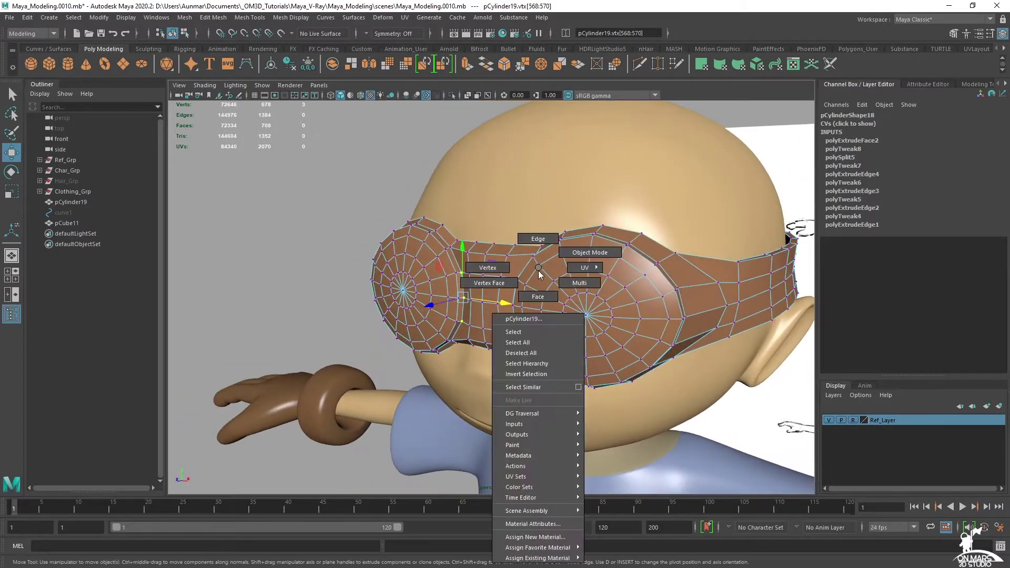
right_drag(443, 222, 397, 221)
alt+middle_drag(437, 237, 457, 294)
alt+right_drag(458, 295, 504, 304)
alt+middle_drag(504, 305, 489, 258)
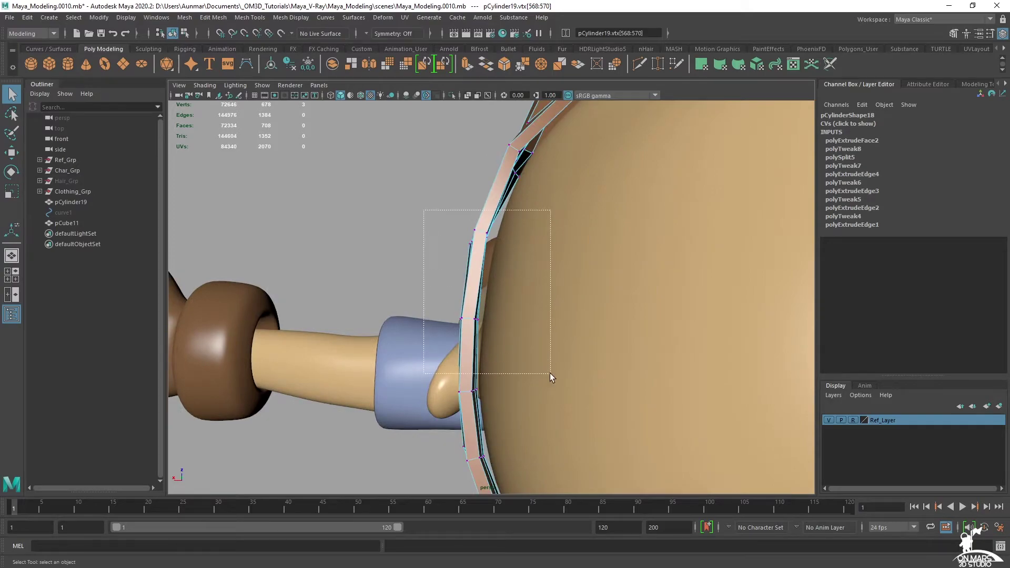
drag(550, 374, 549, 372)
key(w)
scroll(538, 340, up, 3)
key(b)
scroll(511, 314, down, 10)
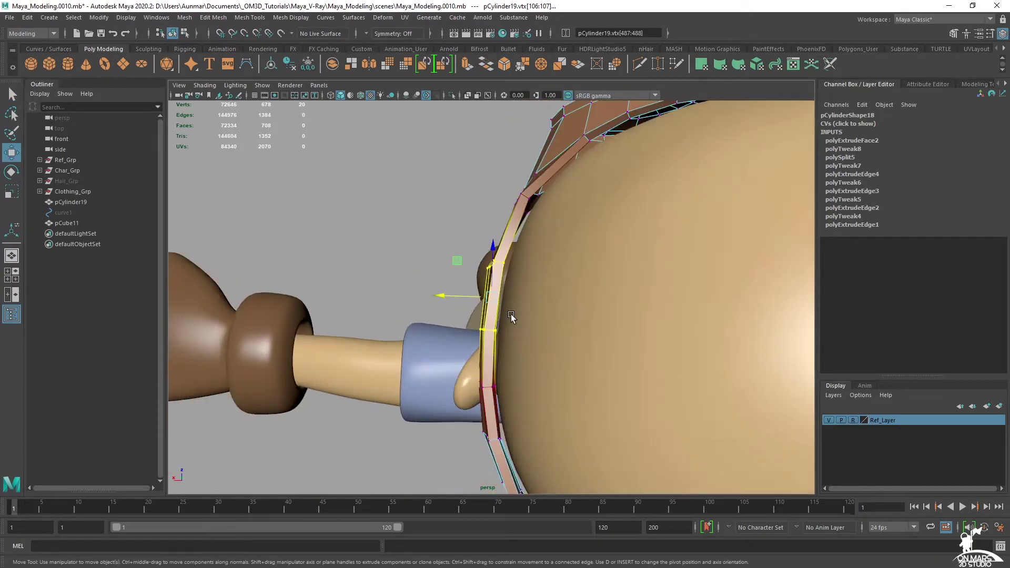
alt+middle_drag(504, 310, 481, 296)
scroll(480, 297, up, 4)
key(b)
drag(481, 296, 467, 225)
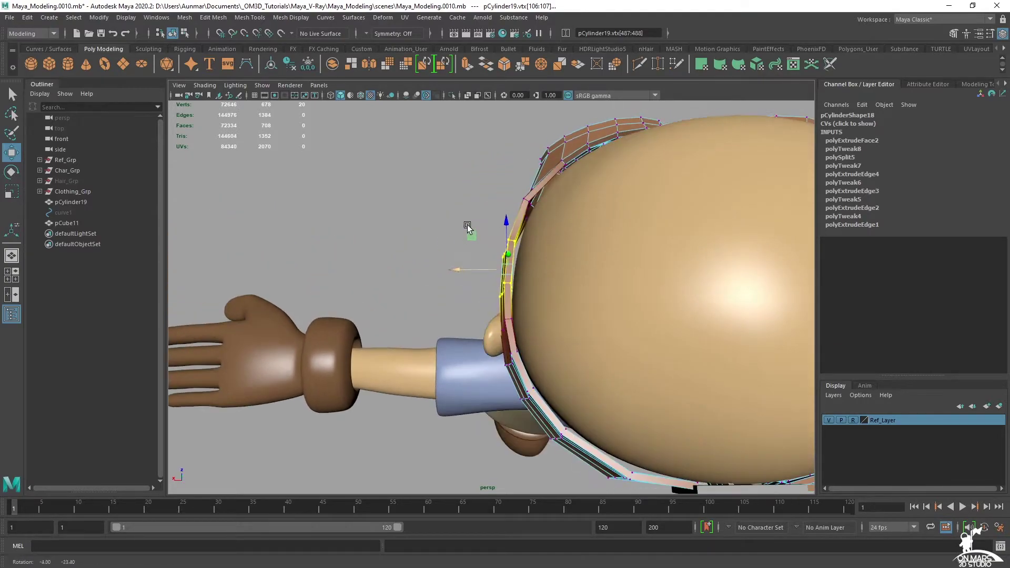
Reposition the strap vertices behind the ear and at the back corner with soft selection so the strap hugs the head.
alt+right_drag(467, 225, 475, 275)
alt+middle_drag(476, 275, 417, 275)
drag(397, 259, 441, 298)
drag(320, 295, 470, 454)
alt+right_drag(469, 455, 480, 449)
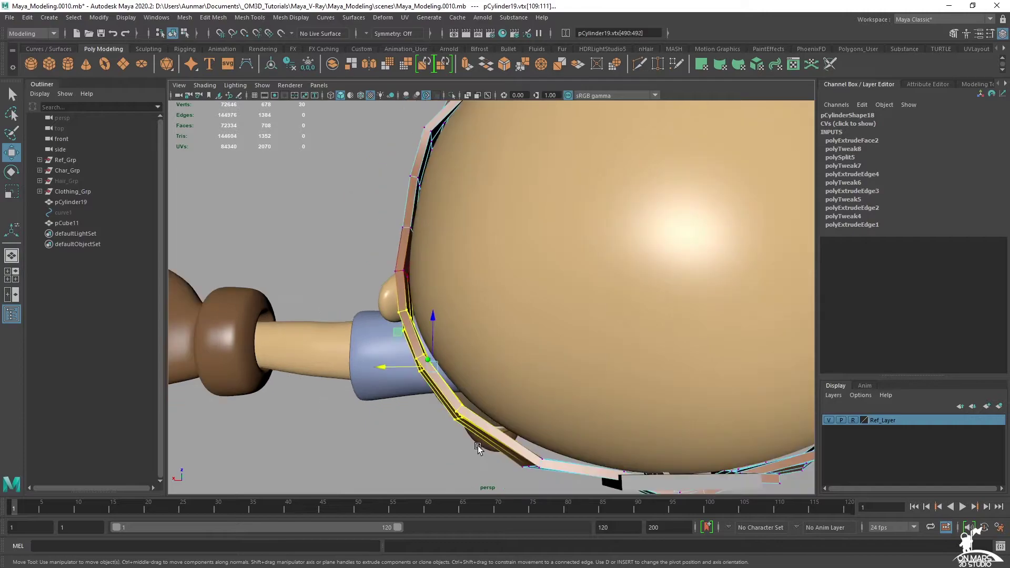
alt+drag(479, 448, 473, 426)
alt+drag(470, 374, 545, 405)
alt+middle_drag(545, 406, 487, 350)
mouse_move(488, 353)
alt+mouse_down()
mouse_move(361, 331)
mouse_move(496, 366)
alt+mouse_up()
click(431, 320)
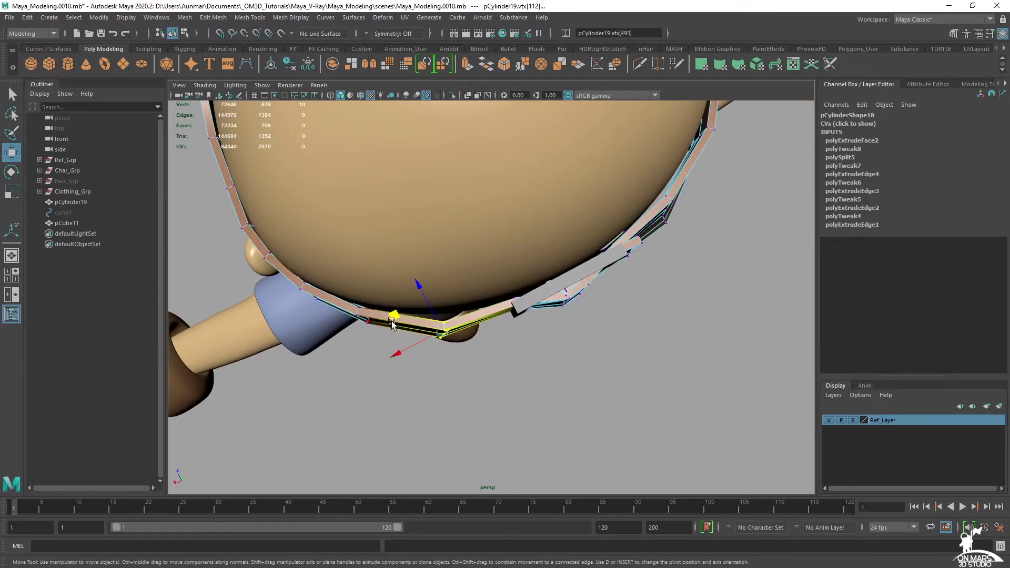
key(b)
drag(506, 319, 480, 321)
Fit the strap's other side closely to the head by moving its vertex columns, and return to object selection.
alt+drag(395, 310, 445, 342)
drag(566, 398, 440, 335)
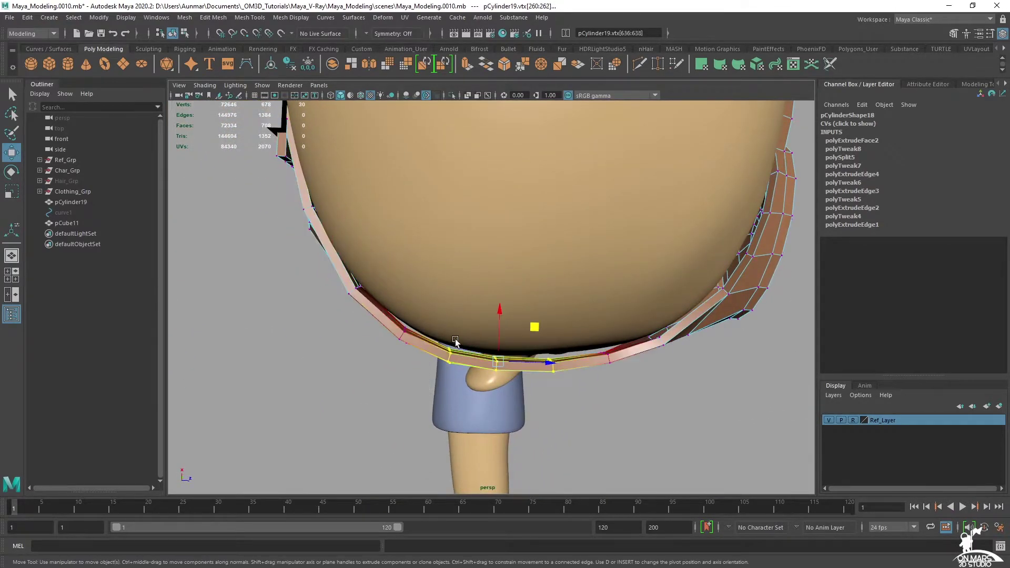
drag(498, 314, 498, 306)
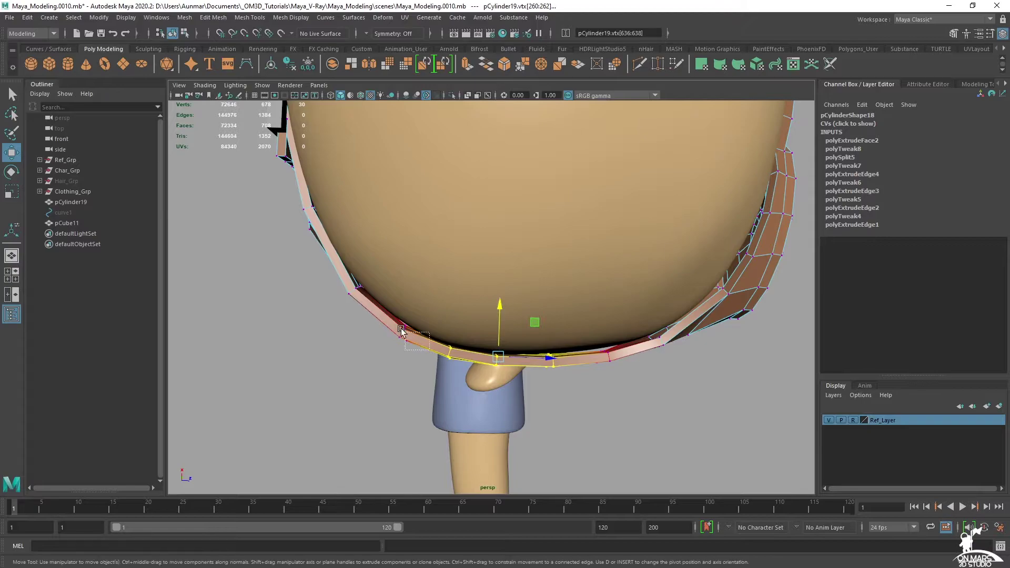
drag(415, 349, 371, 300)
alt+drag(444, 295, 467, 444)
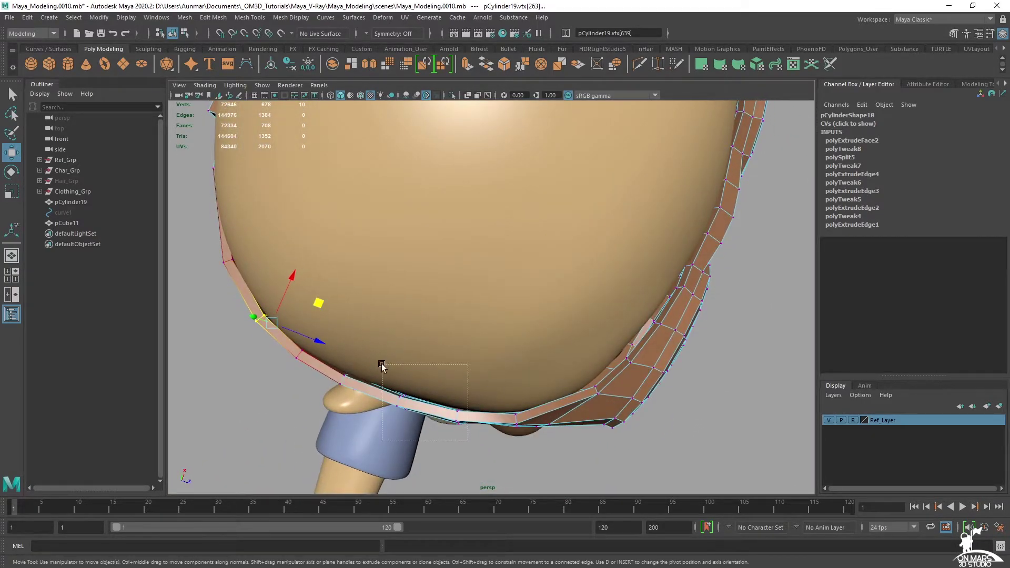
drag(382, 364, 381, 363)
drag(445, 363, 451, 363)
alt+drag(574, 363, 526, 313)
scroll(563, 295, down, 5)
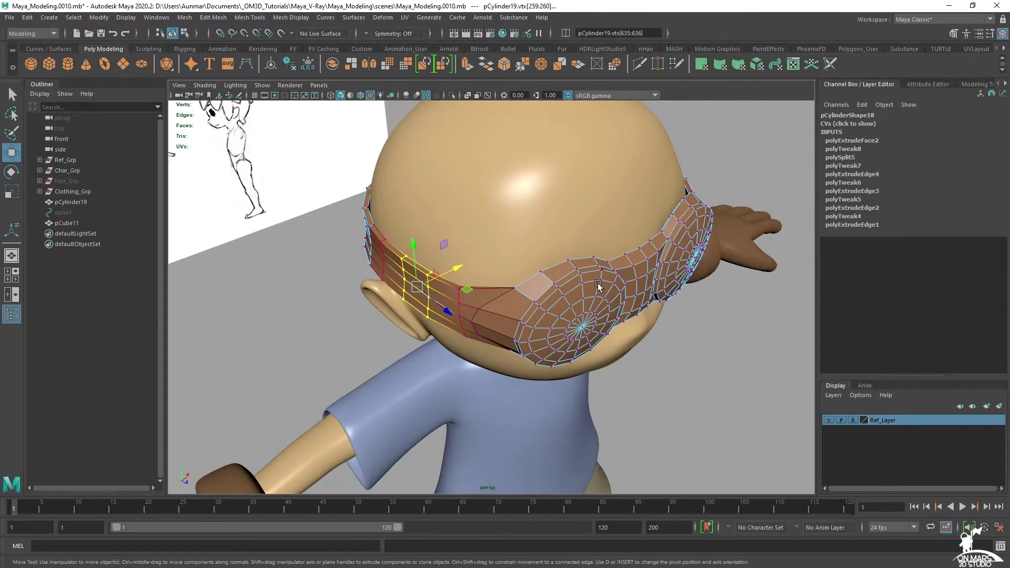
right_drag(667, 211, 668, 207)
Center the goggles mesh's pivot and delete its construction history.
alt+drag(639, 297, 222, 96)
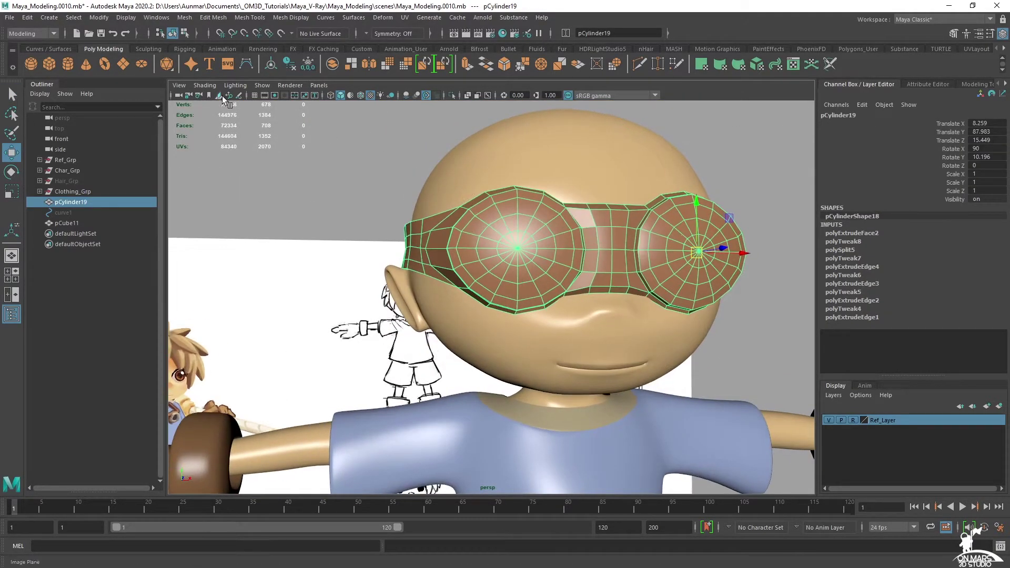
click(274, 65)
alt+drag(484, 213, 530, 222)
click(291, 68)
Try lowering the goggles around the character's neck and tilting them.
alt+drag(416, 215, 600, 321)
key(e)
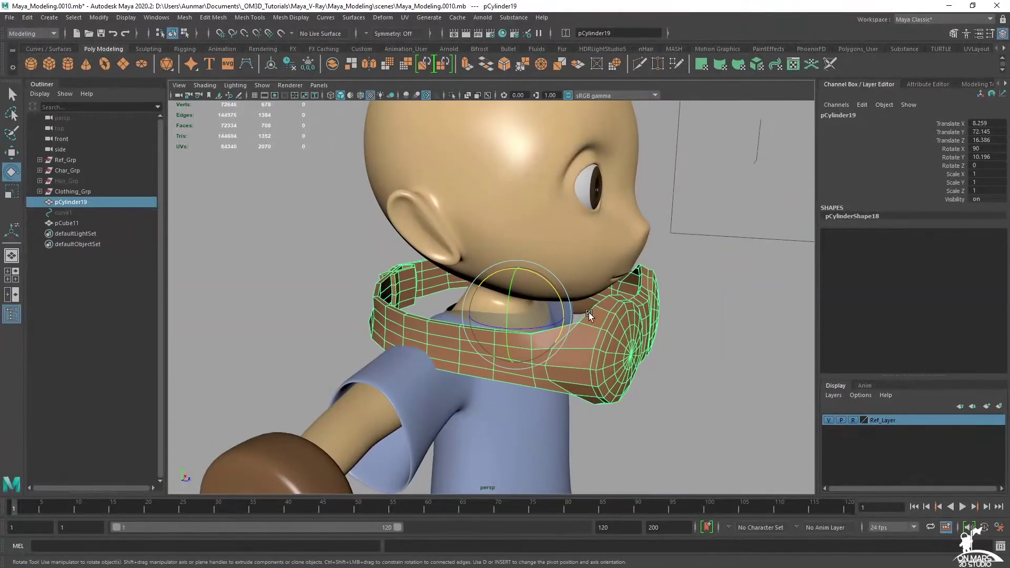
drag(558, 293, 519, 270)
key(ctrl+z)
key(ctrl+z)
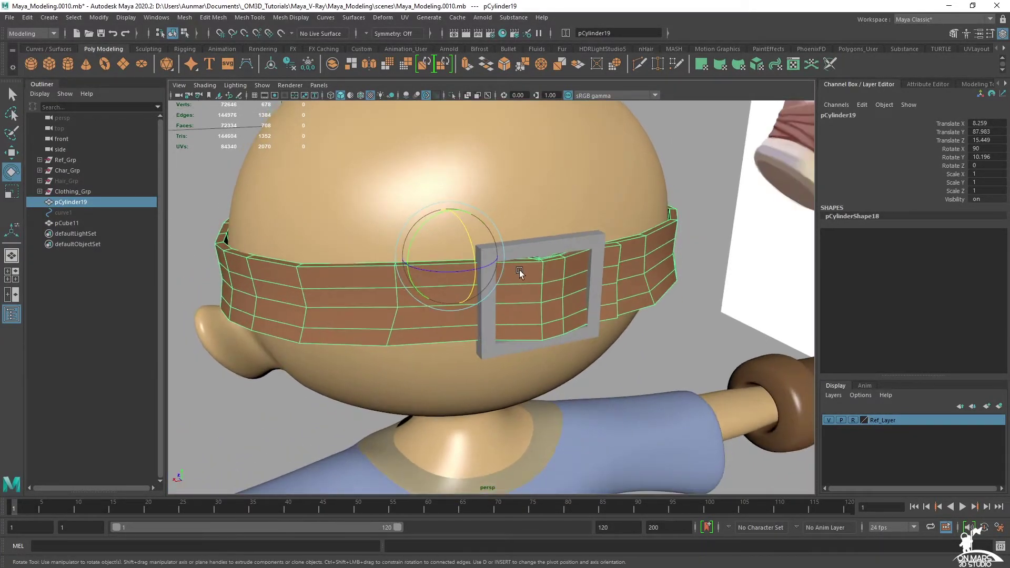
Isolate the goggles together with the rear buckle and frame them in the view.
alt+drag(542, 227, 496, 255)
key(q)
mouse_move(500, 254)
alt+right_down()
mouse_move(573, 273)
mouse_move(514, 241)
alt+right_up()
alt+drag(514, 241, 530, 223)
shift+click(485, 253)
key(ctrl+1)
mouse_move(488, 255)
alt+mouse_down()
mouse_move(507, 267)
mouse_move(475, 267)
alt+mouse_up()
click(435, 263)
key(f)
mouse_move(548, 276)
alt+mouse_down()
mouse_move(514, 284)
mouse_move(555, 272)
alt+mouse_up()
mouse_move(639, 298)
alt+mouse_down()
mouse_move(556, 352)
mouse_move(668, 350)
mouse_move(710, 270)
mouse_move(661, 282)
mouse_move(585, 267)
mouse_move(573, 232)
mouse_move(570, 251)
mouse_move(477, 253)
mouse_move(533, 232)
mouse_move(522, 229)
mouse_move(538, 243)
mouse_move(494, 229)
alt+mouse_up()
Preview the mesh smoothed, restore the unsmoothed display and frame the buckle area for inspection.
click(570, 340)
key(3)
key(1)
click(660, 204)
key(alt+x)
key(f)
key(alt+1)
Bevel all edges of the rear buckle frame and show the wireframe over the shaded meshes.
scroll(494, 228, up, 3)
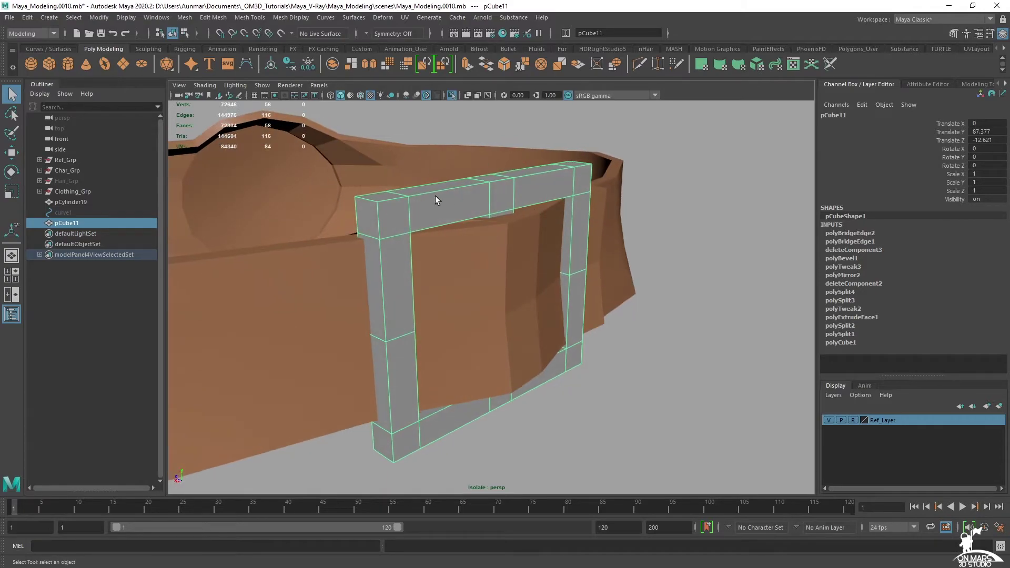
alt+drag(436, 200, 509, 205)
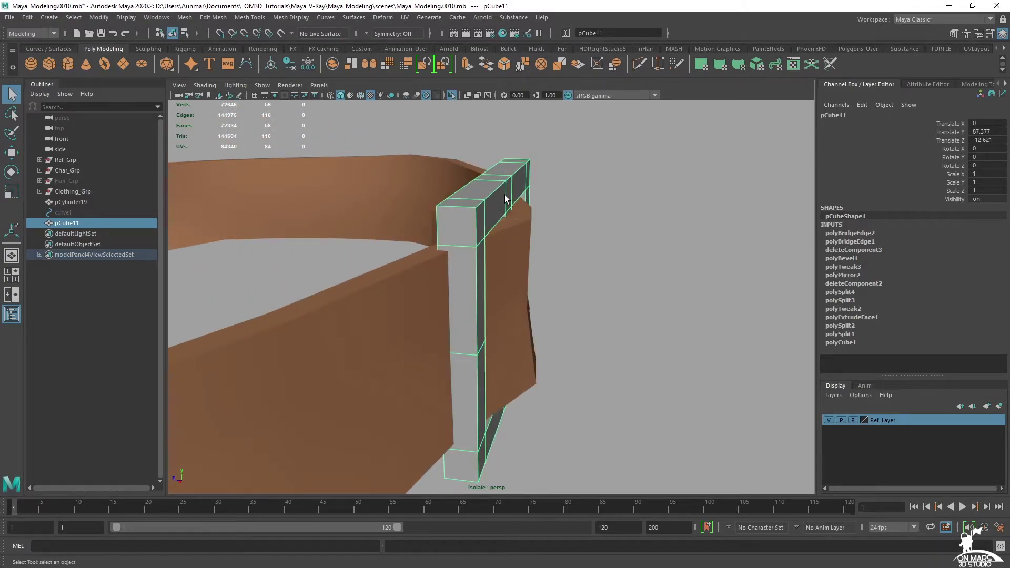
alt+drag(506, 201, 579, 178)
scroll(579, 179, up, 2)
shift+right_click(574, 174)
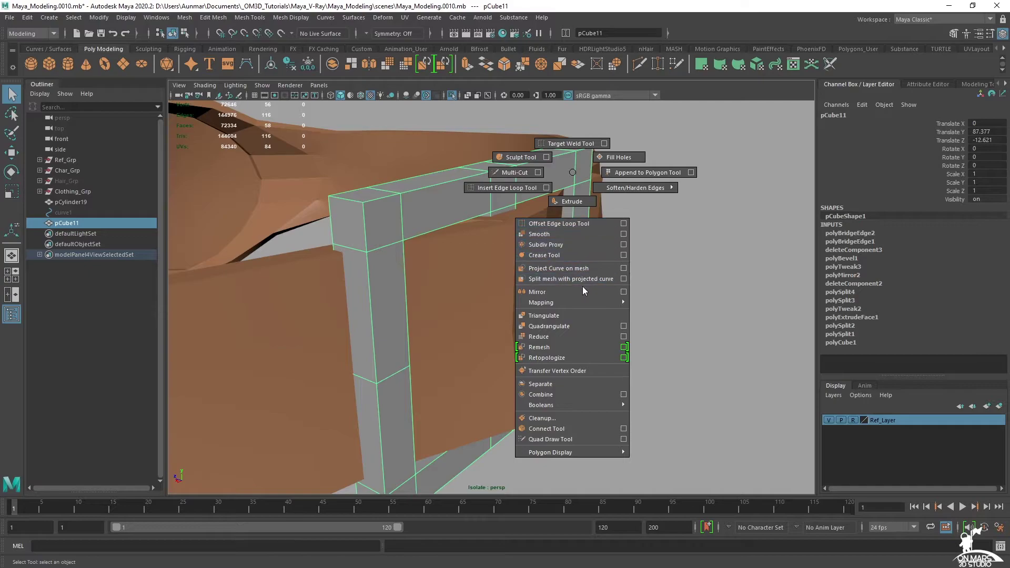
shift+right_drag(583, 286, 571, 169)
click(951, 33)
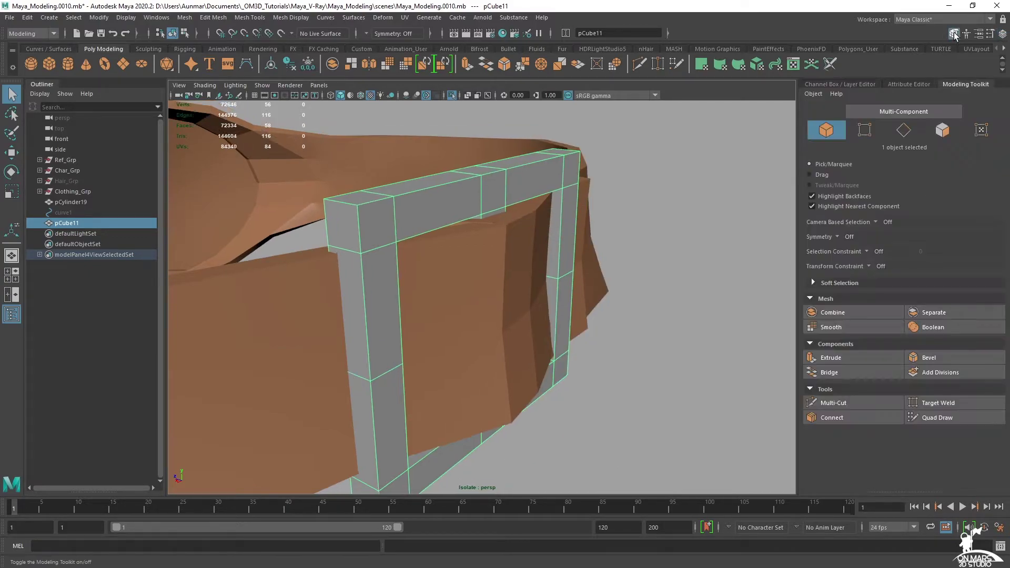
click(959, 356)
alt+drag(513, 236, 550, 254)
click(365, 96)
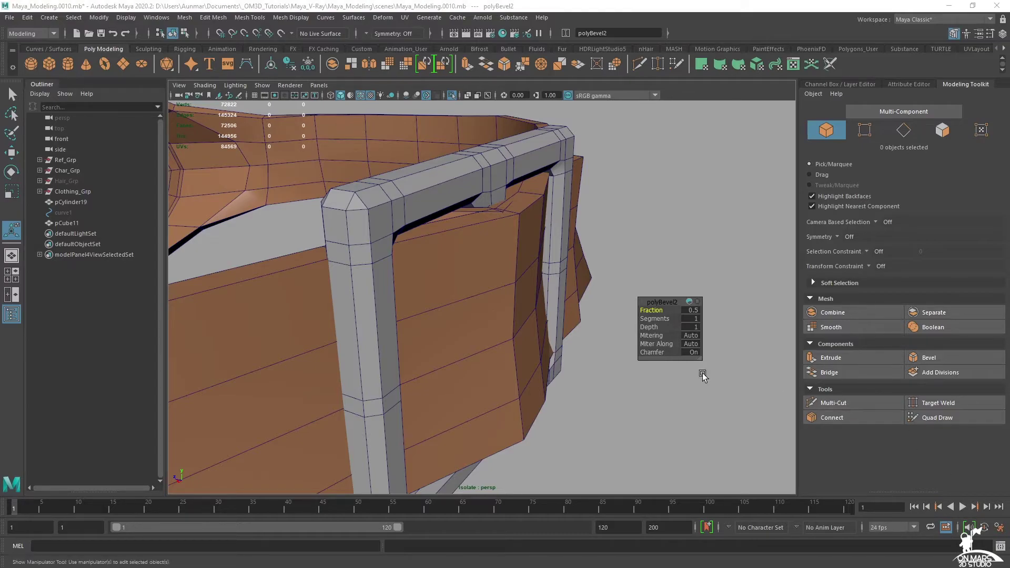
Set the buckle bevel's Fraction to 0.7 and its Segments to 2.
click(692, 310)
text(1)
key(Return)
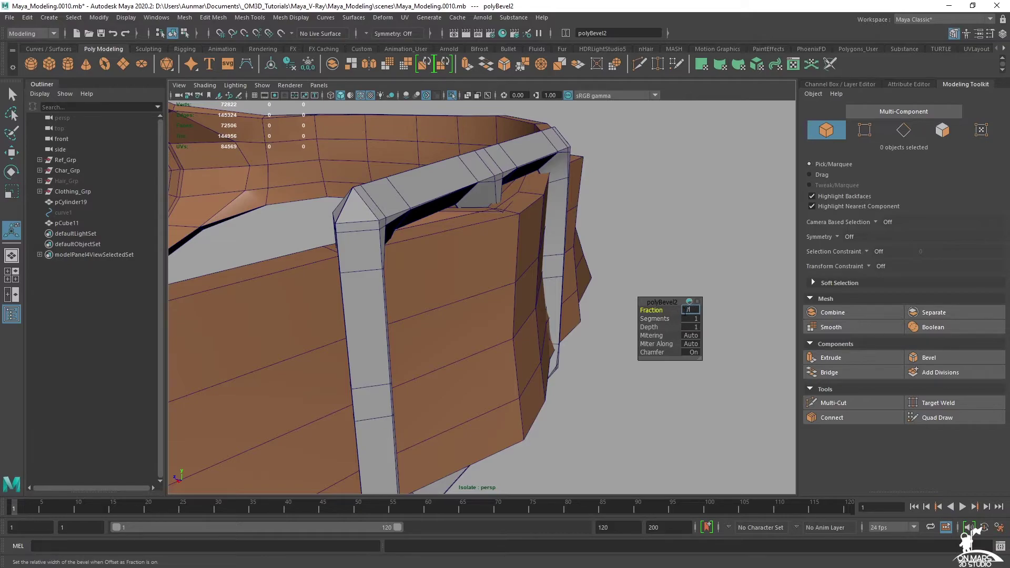
key(Return)
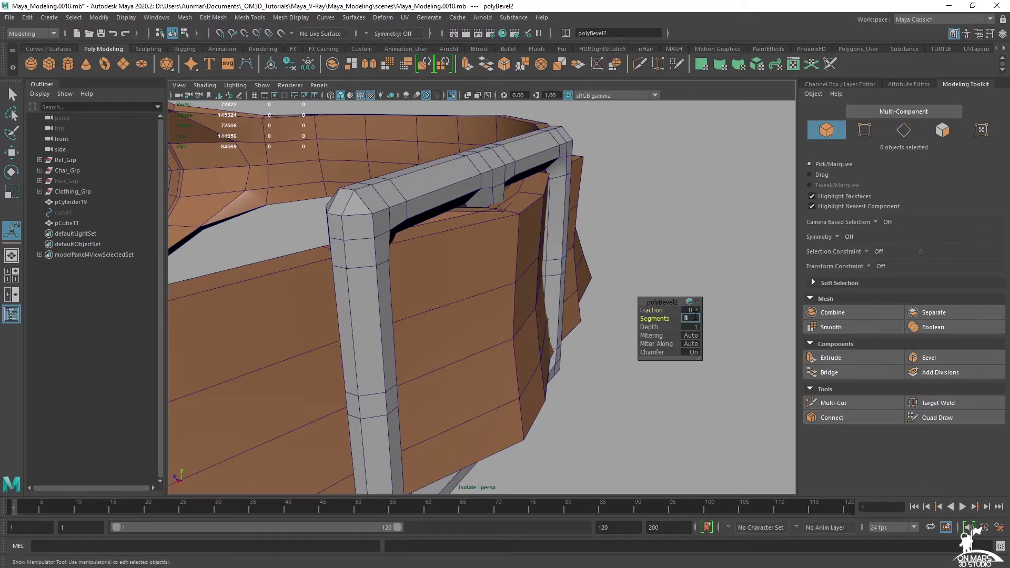
text(3)
key(Return)
mouse_move(352, 247)
alt+mouse_down()
mouse_move(344, 239)
mouse_move(365, 242)
alt+mouse_up()
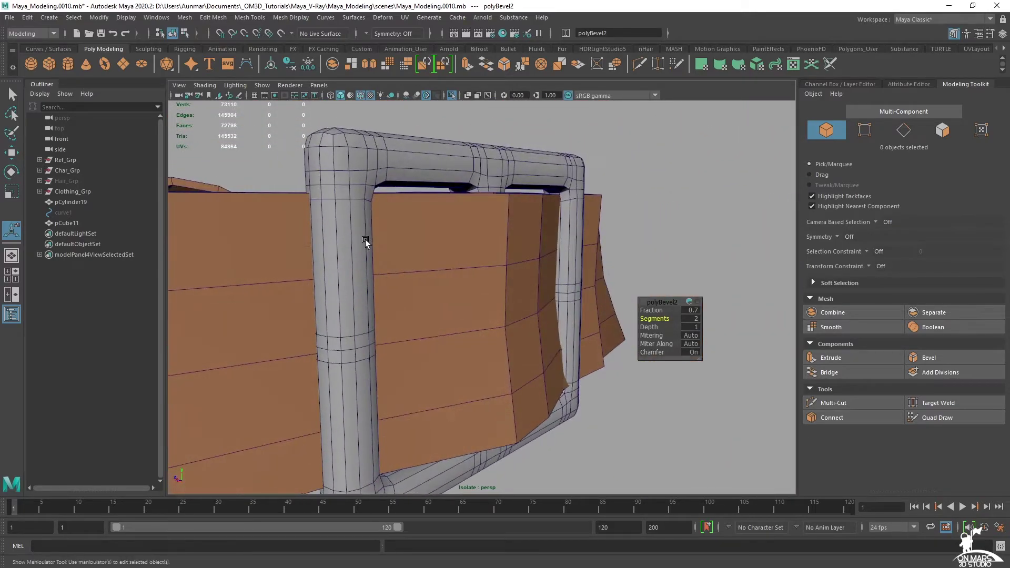
Hide the wireframe overlay and soften all edges of the beveled buckle frame.
alt+drag(525, 206, 426, 250)
alt+drag(523, 225, 490, 292)
drag(497, 264, 488, 254)
alt+drag(447, 280, 536, 271)
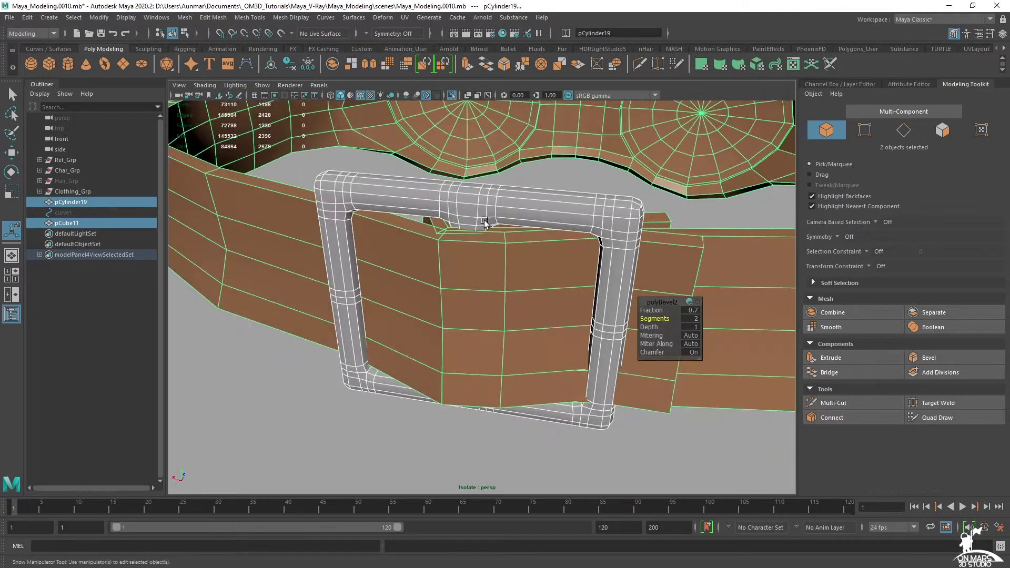
click(481, 218)
mouse_move(511, 207)
alt+mouse_down()
mouse_move(648, 168)
mouse_move(609, 244)
mouse_move(653, 226)
alt+mouse_up()
click(361, 96)
click(647, 167)
key(q)
click(457, 184)
shift+right_click(507, 195)
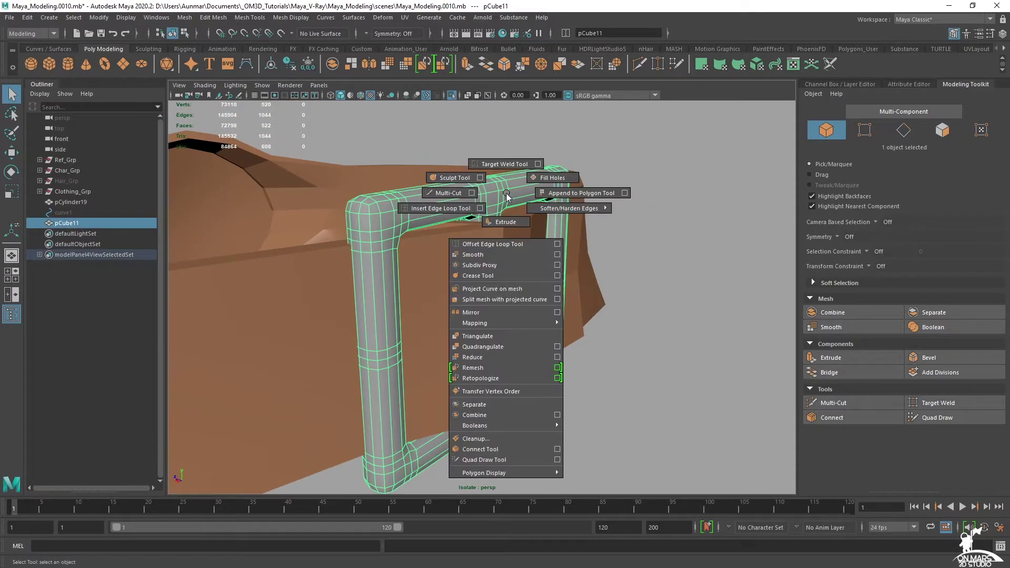
mouse_move(542, 211)
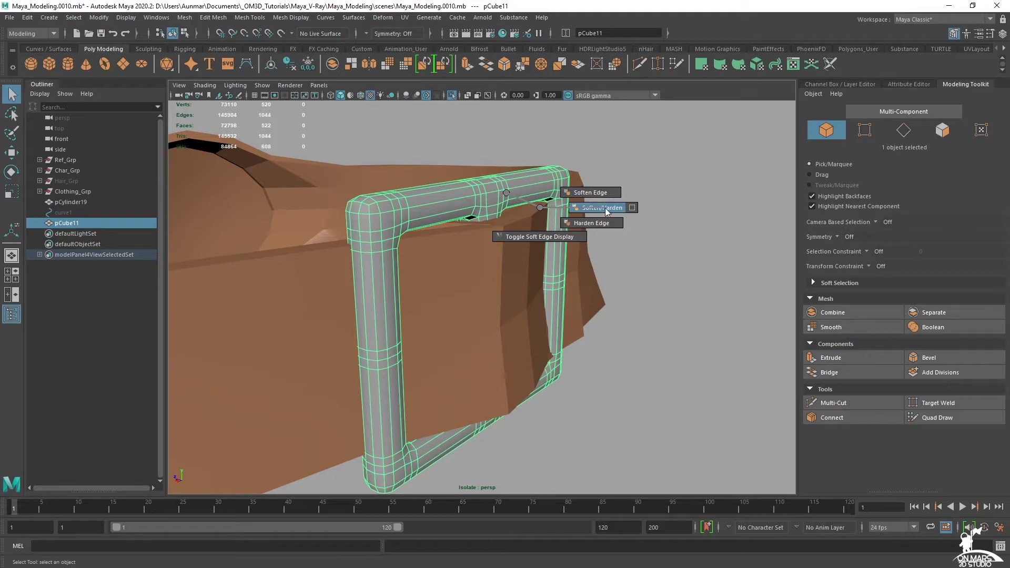
click(594, 196)
click(664, 190)
Insert a vertical edge loop in the strap beside the buckle with the Multi-Cut tool.
mouse_move(663, 191)
alt+mouse_down()
mouse_move(632, 266)
mouse_move(523, 253)
mouse_move(585, 266)
mouse_move(479, 293)
mouse_move(447, 290)
alt+mouse_up()
click(585, 265)
right_drag(453, 267, 453, 240)
alt+drag(426, 278, 559, 367)
key(w)
middle_drag(559, 367, 533, 362)
alt+drag(564, 349, 601, 345)
click(835, 399)
ctrl+click(569, 304)
Select the inserted strap edge loop and move it so the strap clears the side of the buckle frame.
key(w)
double_click(565, 301)
alt+drag(565, 302, 469, 359)
drag(436, 433, 454, 432)
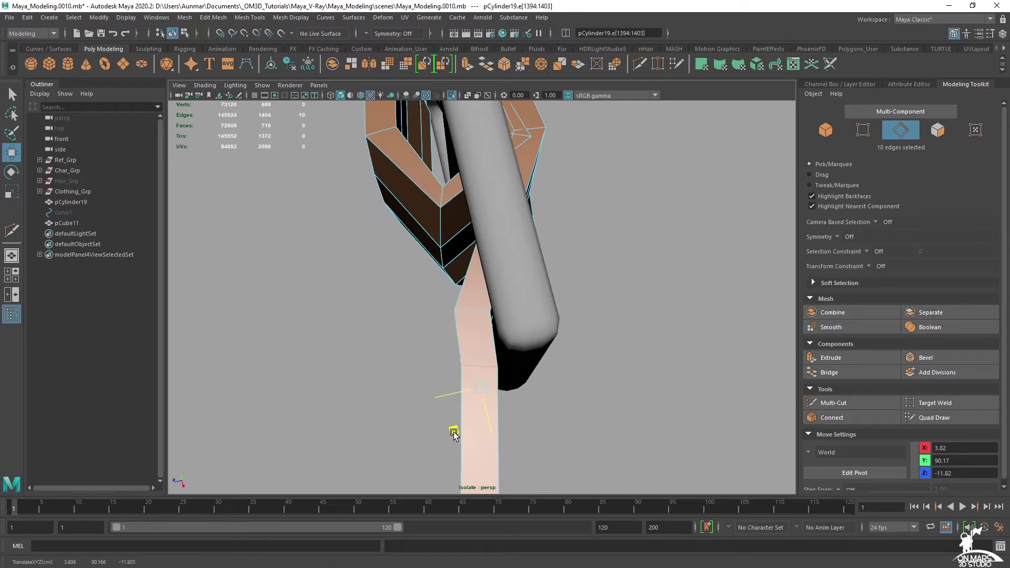
Move the strap's edge loops around the buckle's middle bar to refine how the strap wraps over it.
alt+drag(553, 357, 442, 245)
alt+middle_drag(521, 253, 465, 247)
scroll(464, 249, up, 3)
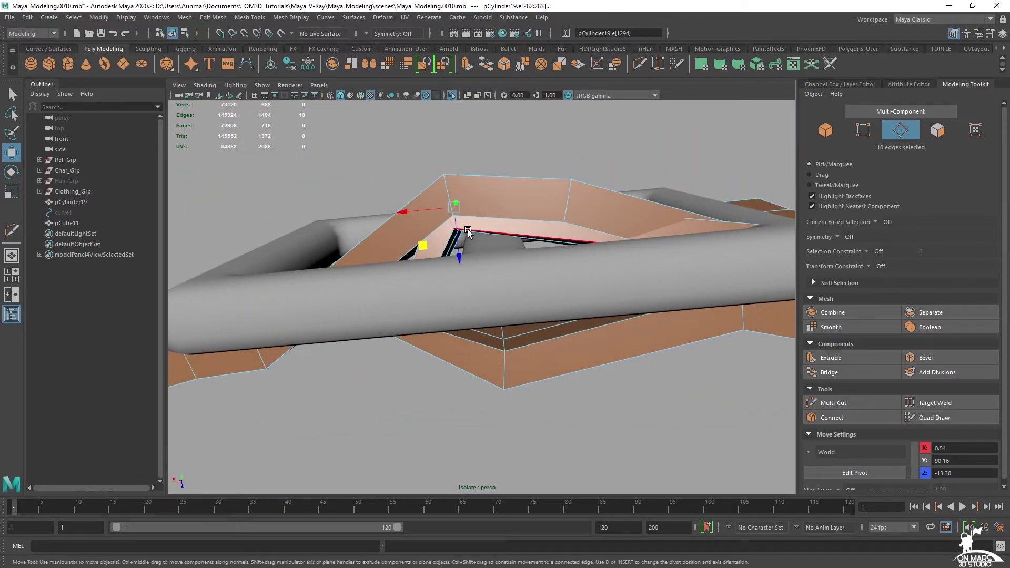
drag(468, 232, 407, 297)
middle_drag(390, 354, 496, 382)
double_click(504, 349)
drag(465, 406, 470, 376)
Reposition the edge loops of the inner strap section behind the buckle to even out its curve.
alt+middle_drag(684, 345, 520, 312)
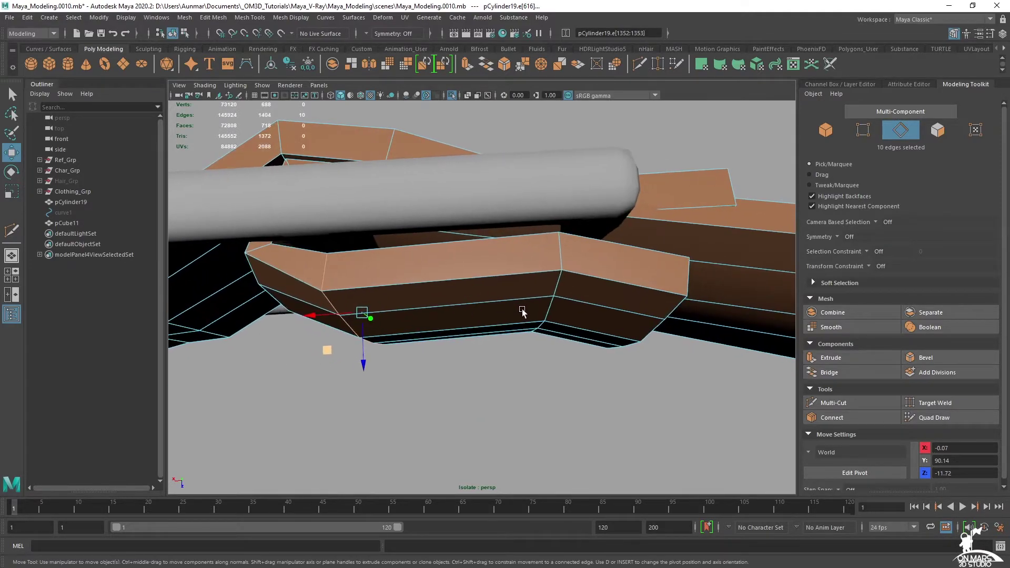
alt+drag(519, 311, 565, 276)
mouse_move(505, 315)
middle_down()
mouse_move(505, 334)
mouse_move(505, 325)
middle_up()
alt+drag(658, 315, 562, 319)
drag(549, 261, 560, 264)
middle_drag(559, 264, 553, 259)
alt+drag(553, 259, 640, 233)
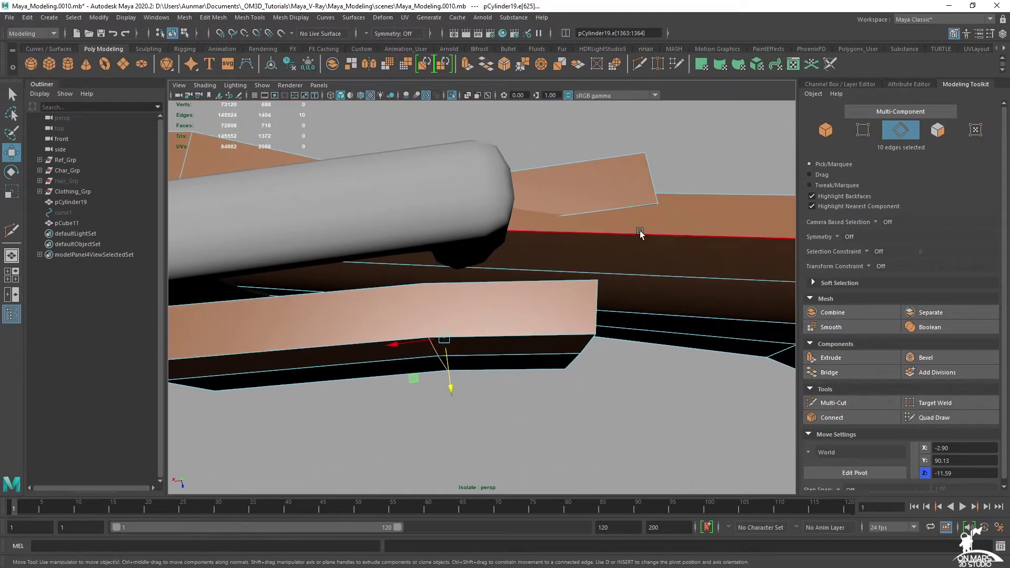
Insert an edge loop with Multi-Cut in the strap section that passes under the side of the buckle frame.
right_drag(639, 245, 638, 267)
click(639, 261)
shift+double_click(646, 223)
alt+drag(646, 223, 560, 263)
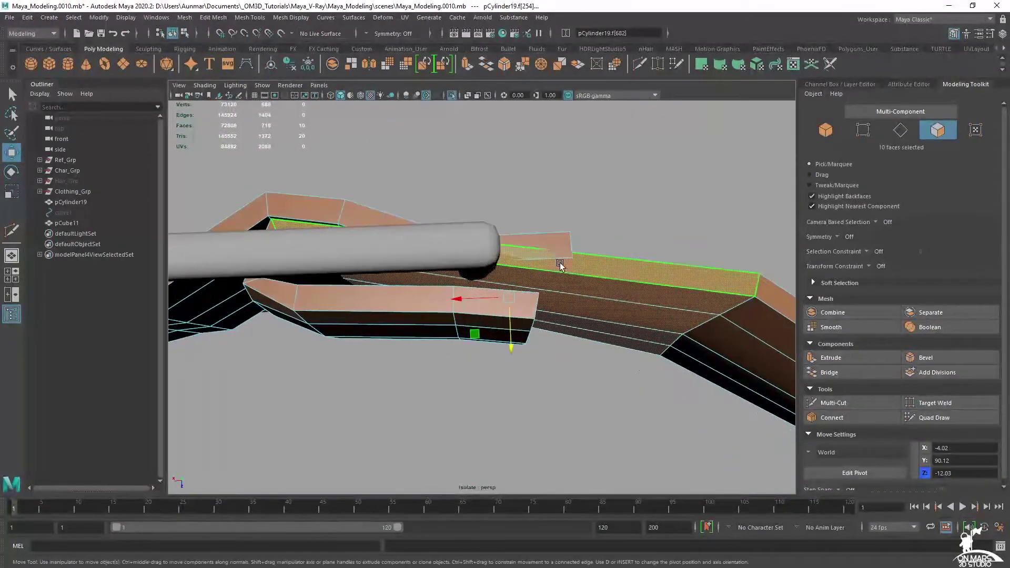
click(834, 403)
scroll(598, 312, up, 3)
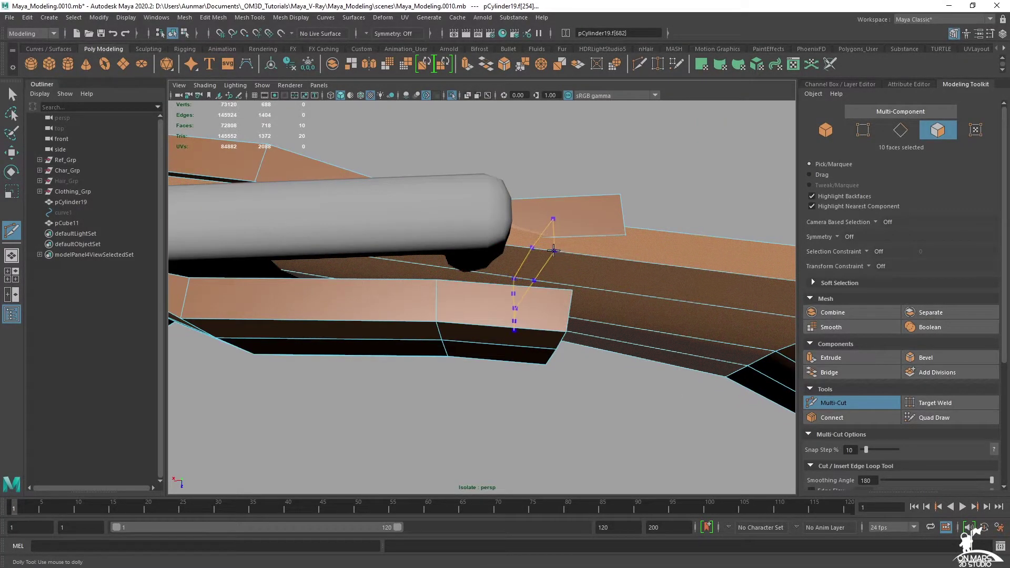
click(536, 247)
Select the inserted strap edge loop and move it to shape the strap where it passes under the buckle's side.
key(q)
click(527, 259)
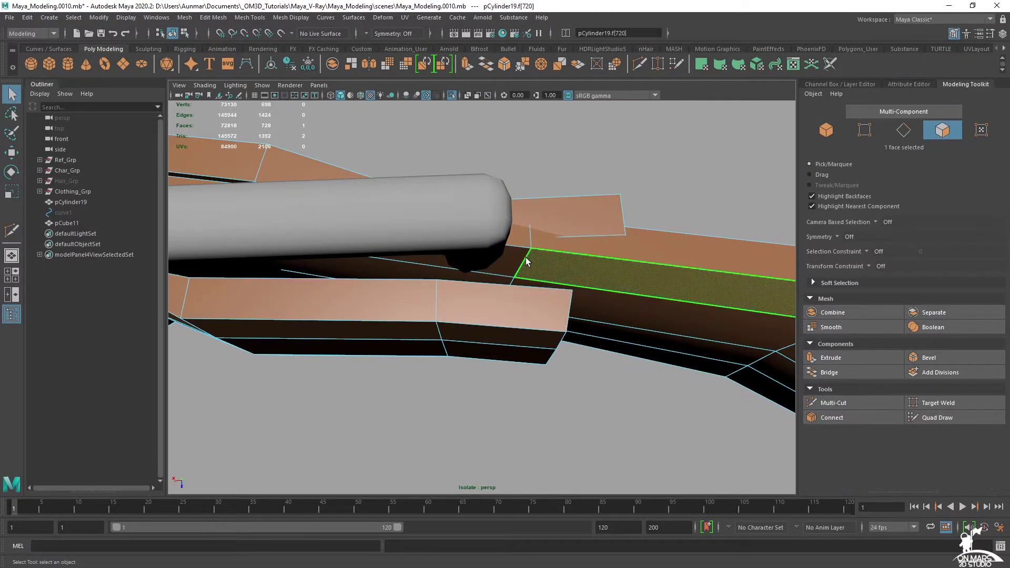
key(F10)
double_click(527, 259)
key(w)
middle_drag(500, 315, 424, 347)
alt+drag(424, 347, 531, 302)
alt+drag(328, 252, 410, 296)
drag(392, 389, 370, 403)
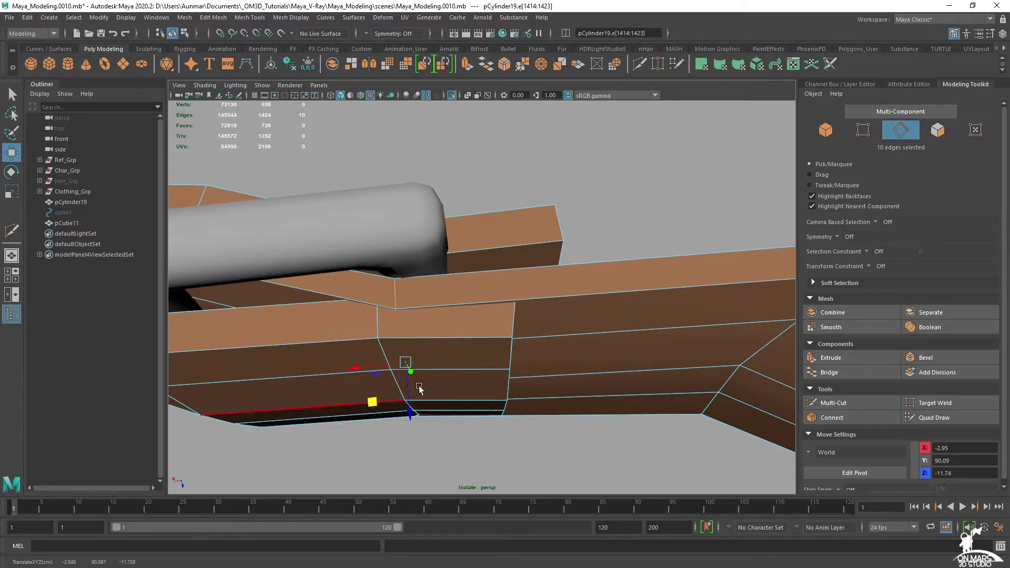
Insert another edge loop in the strap just beyond the buckle's side and reposition the neighbouring loop.
key(ctrl+shift+x)
key(ctrl)
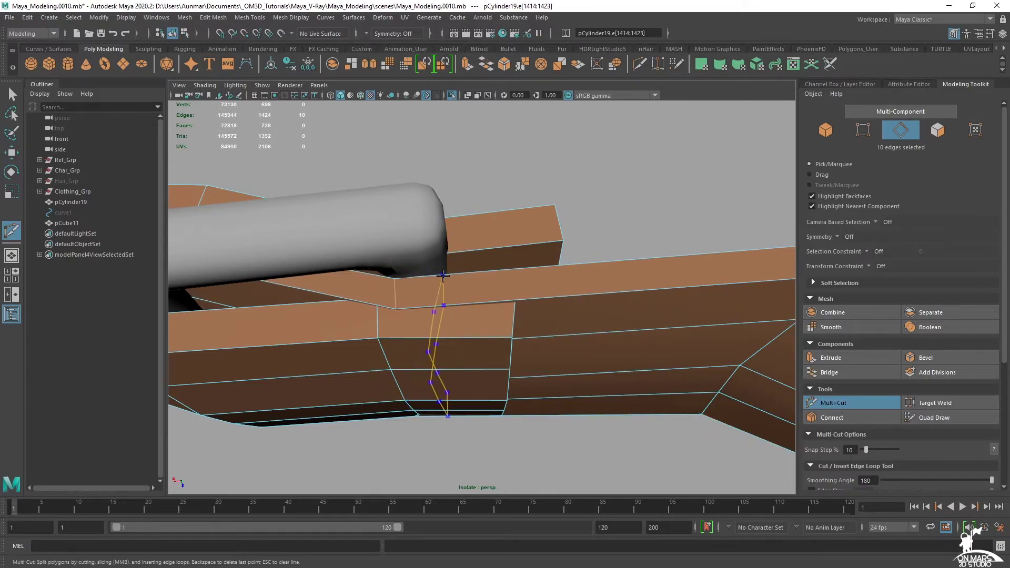
ctrl+click(447, 304)
key(w)
drag(448, 405, 447, 403)
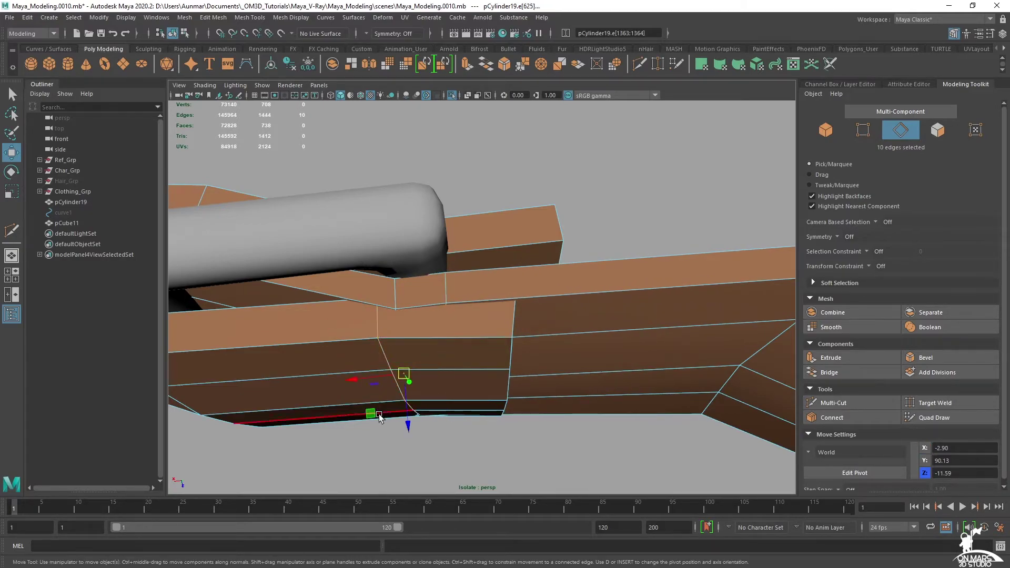
drag(371, 416, 384, 426)
Select the end-cap faces of the strap's inner flap and reposition them relative to the outer strap layer.
alt+drag(502, 334, 410, 225)
right_drag(409, 225, 412, 258)
click(420, 292)
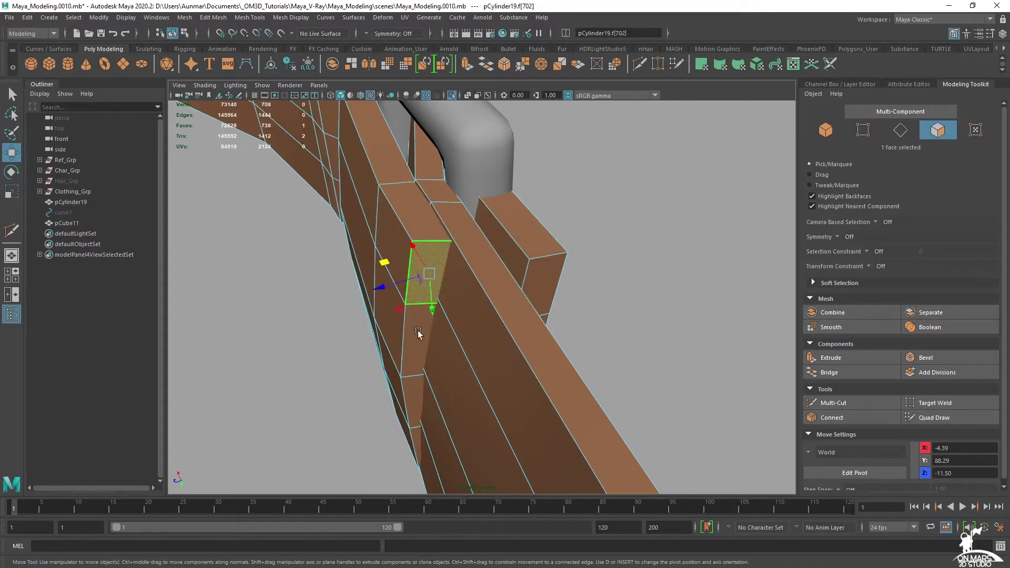
shift+click(414, 445)
drag(381, 393, 481, 346)
Use X-ray shading to select the strap edge loop behind the buckle frame and move it clear of the frame.
mouse_move(514, 251)
alt+mouse_down()
mouse_move(516, 309)
mouse_move(494, 286)
mouse_move(442, 270)
mouse_move(382, 310)
alt+mouse_up()
click(467, 95)
alt+drag(436, 268, 409, 298)
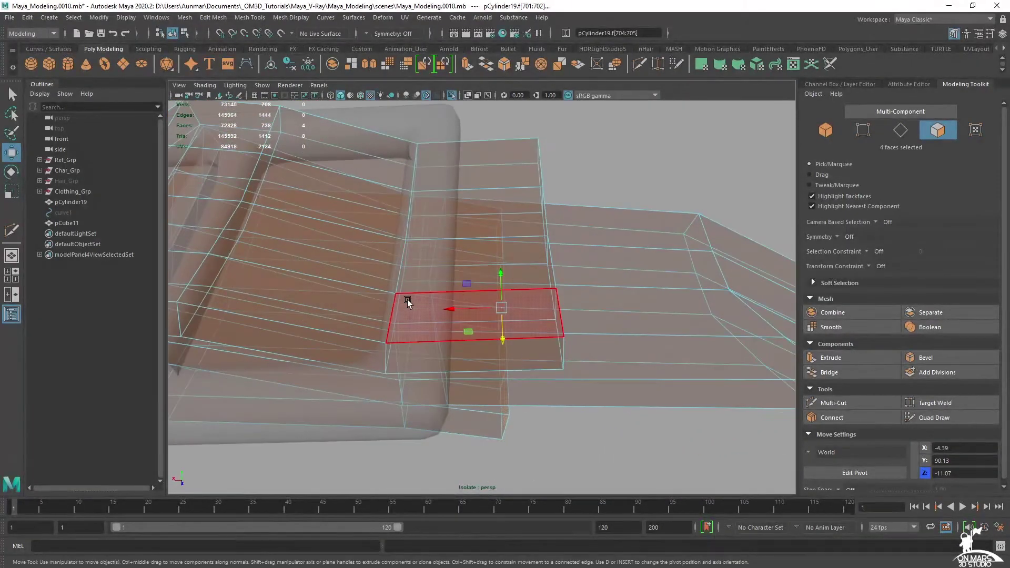
click(388, 317)
right_drag(502, 198, 494, 118)
double_click(406, 201)
key(alt+x)
alt+drag(452, 192, 450, 226)
drag(410, 329, 416, 359)
Select the strap's edge loop over the buckle's middle bar and move it to smooth the wrap.
alt+drag(594, 262, 557, 295)
right_drag(534, 245, 534, 259)
alt+drag(494, 310, 501, 260)
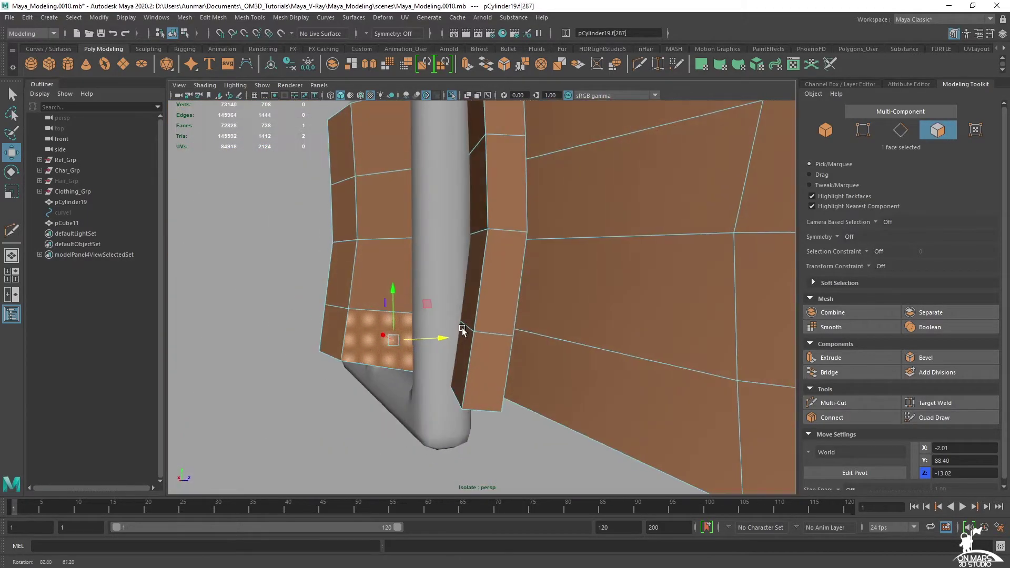
right_drag(507, 247, 515, 252)
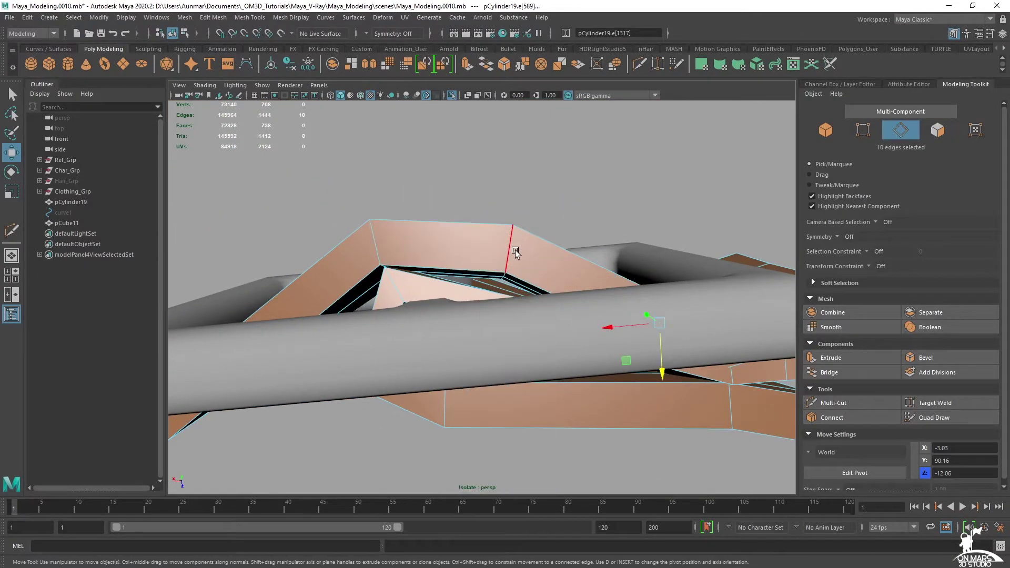
drag(490, 268, 520, 405)
scroll(518, 292, down, 5)
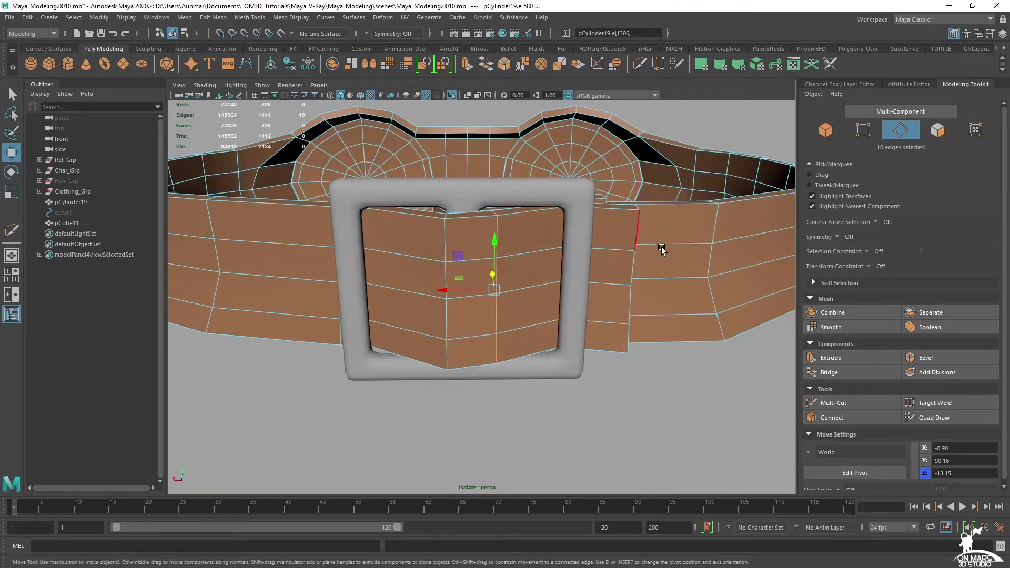
Show the full character again and scale the buckle slightly along X.
right_drag(648, 251, 681, 237)
key(q)
scroll(629, 265, down, 5)
key(ctrl+1)
alt+drag(570, 273, 506, 234)
scroll(504, 233, up, 4)
click(504, 206)
key(r)
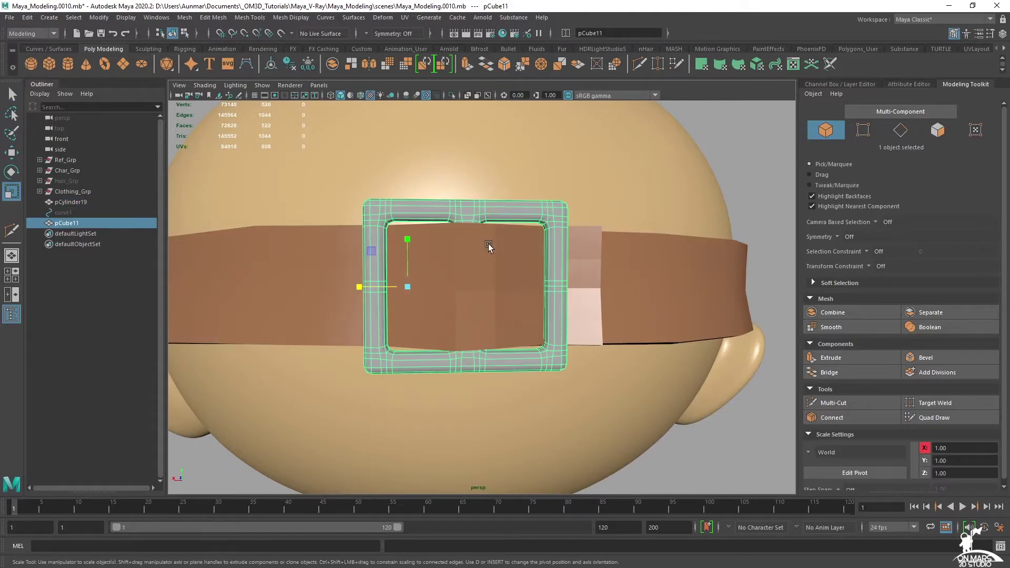
drag(415, 290, 406, 291)
Select the goggles mesh and isolate it, with the eyepieces in view.
alt+drag(491, 286, 630, 279)
scroll(599, 231, down, 4)
key(q)
click(592, 222)
alt+drag(593, 222, 561, 247)
scroll(497, 292, up, 4)
click(483, 296)
alt+drag(482, 295, 527, 265)
key(ctrl+1)
alt+drag(592, 290, 481, 317)
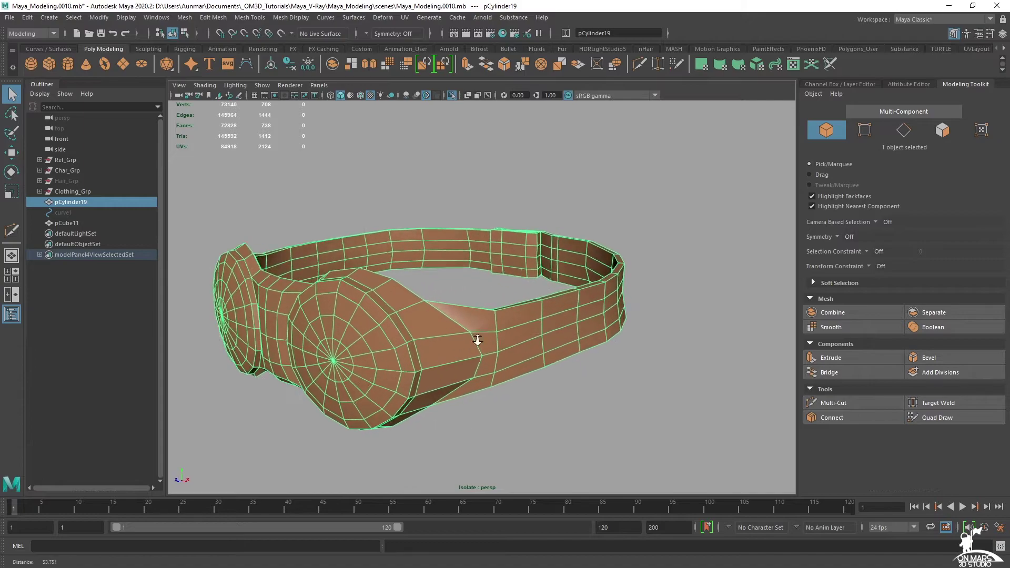
alt+middle_drag(481, 316, 559, 301)
key(F10)
double_click(588, 290)
scroll(590, 292, up, 4)
alt+drag(623, 316, 772, 275)
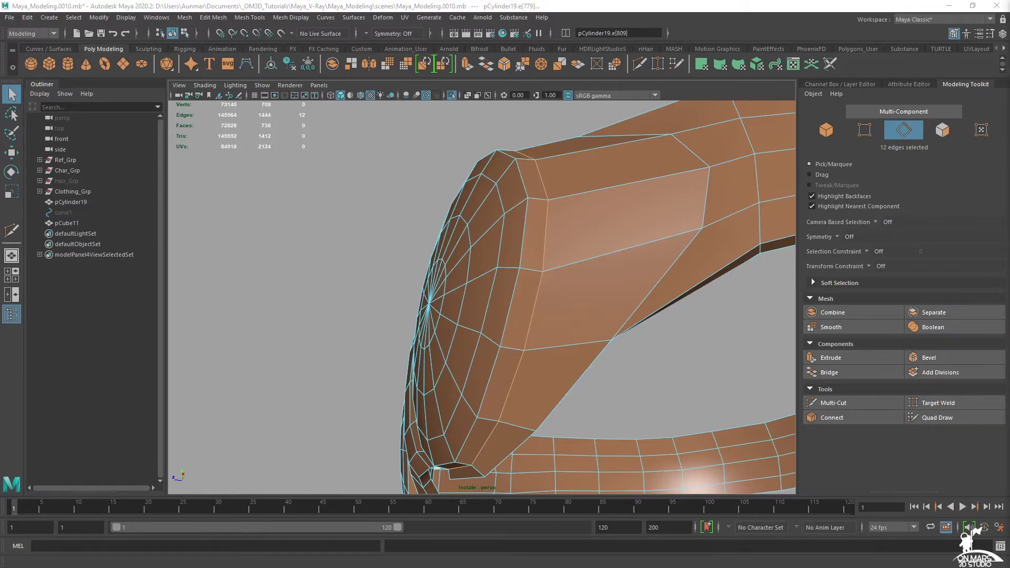
right_drag(524, 208, 505, 232)
click(487, 226)
alt+drag(459, 260, 664, 284)
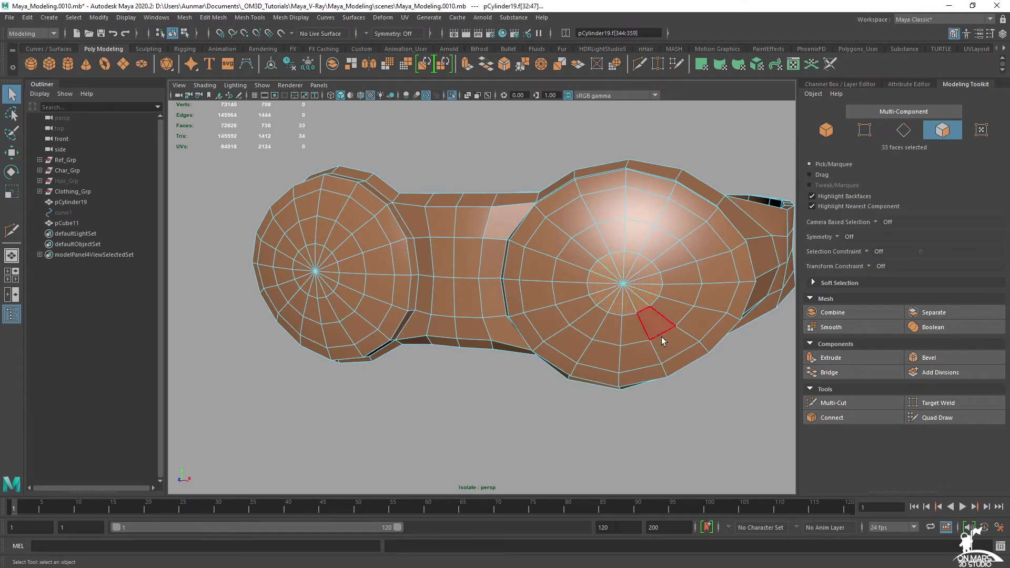
click(664, 405)
click(635, 128)
Paint-select the central faces of both lenses and grow the selection twice to cover each lens surface.
key(Tab)
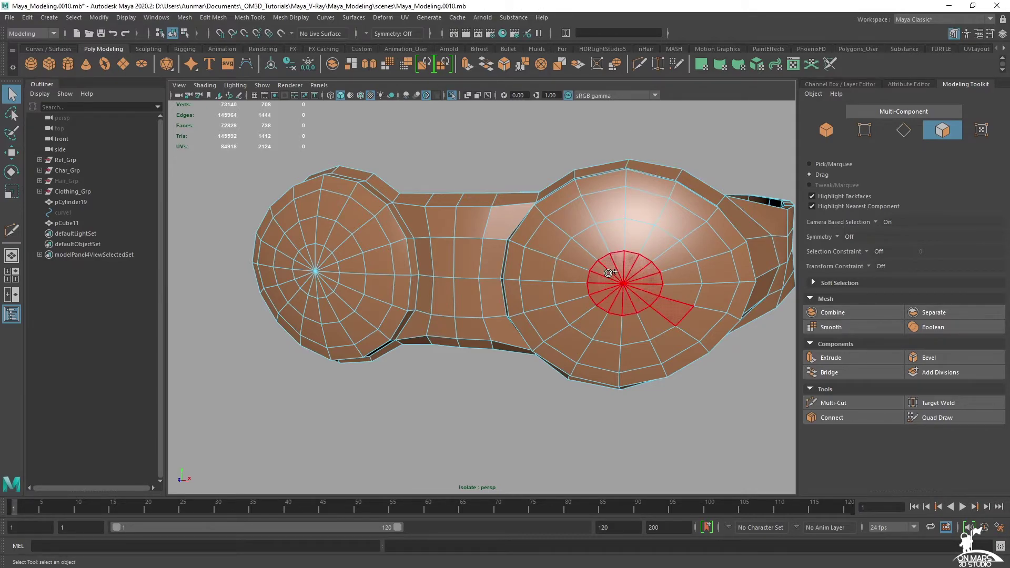
drag(608, 273, 622, 269)
alt+drag(505, 301, 533, 301)
alt+middle_drag(534, 301, 689, 317)
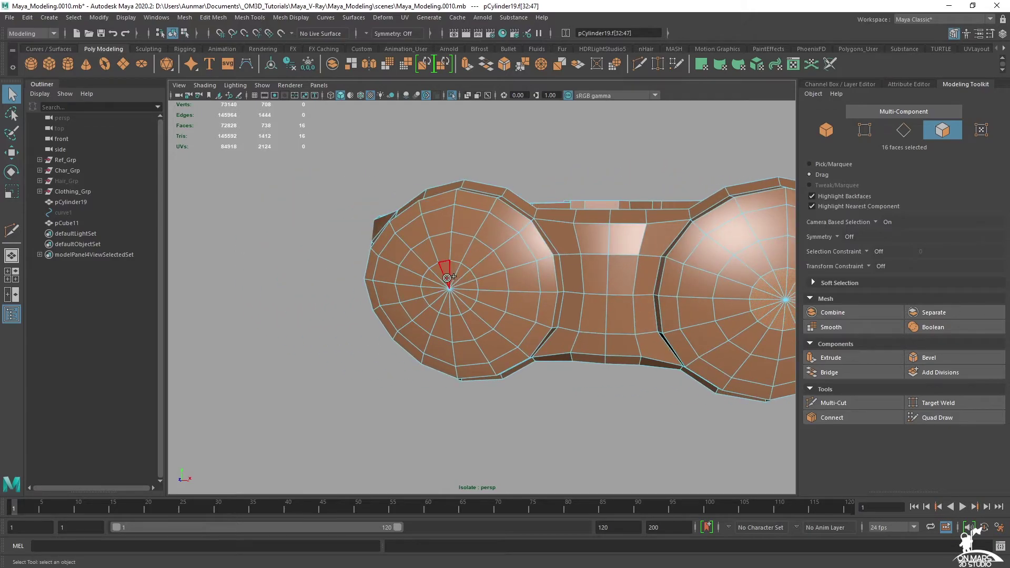
shift+click(440, 277)
alt+drag(503, 280, 552, 253)
key(shift+period)
key(shift+period)
Extrude the lens faces of both eyepieces inward with a Local Translate Z of -0.25.
click(832, 358)
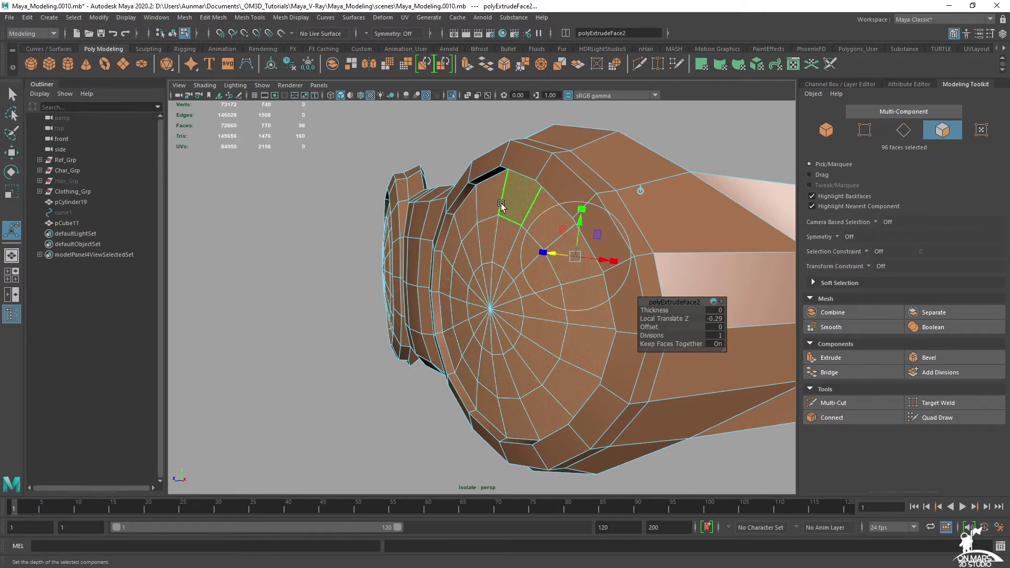
text(-0.25)
key(Return)
alt+drag(736, 312, 570, 282)
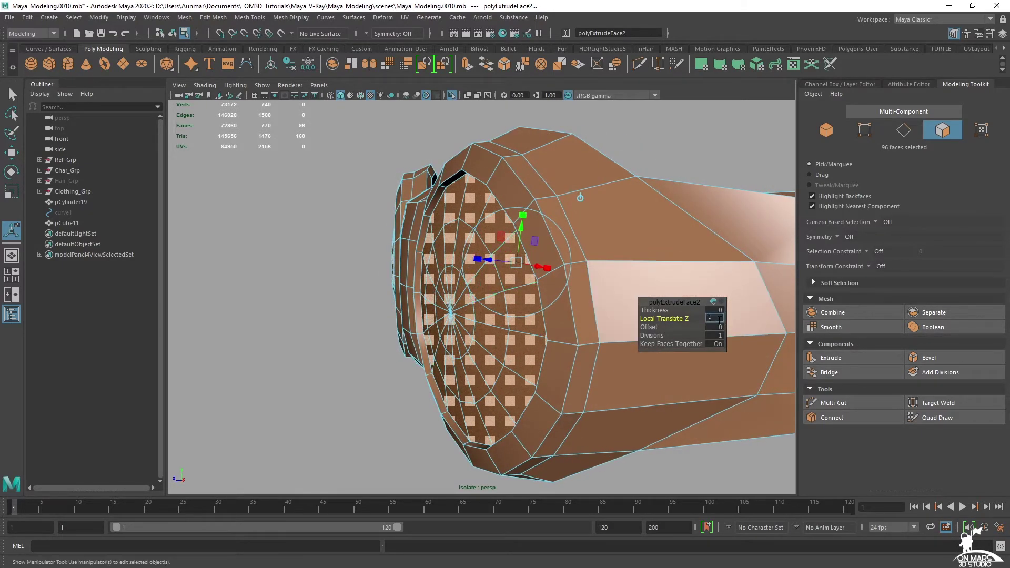
text(-.5)
key(Return)
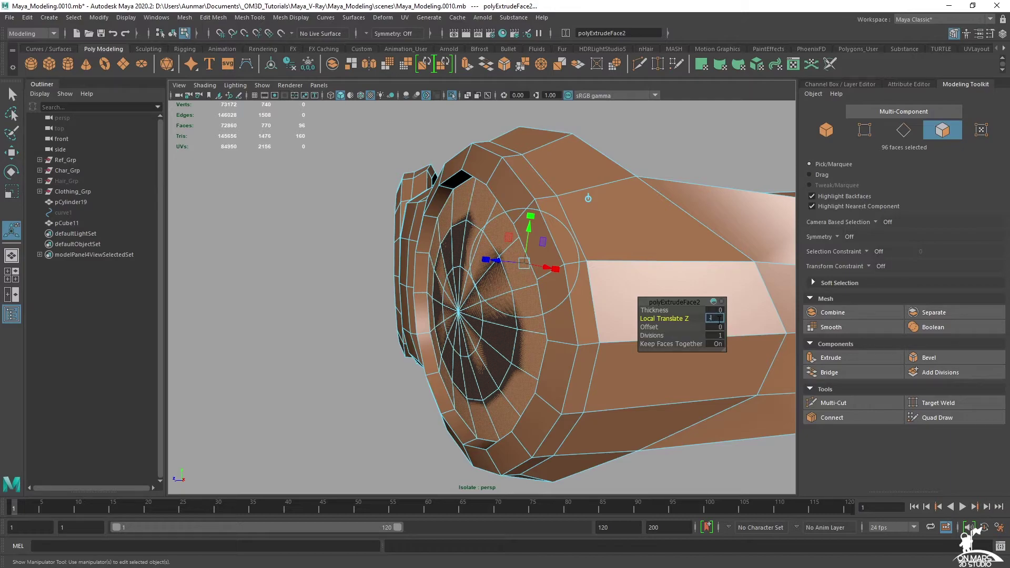
text(-.25)
key(Return)
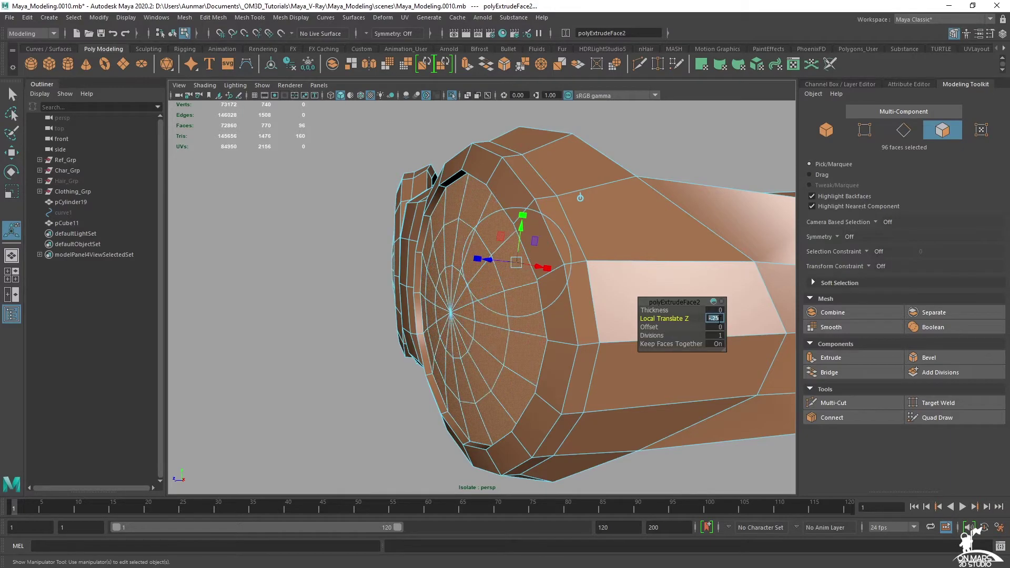
alt+drag(448, 242, 419, 245)
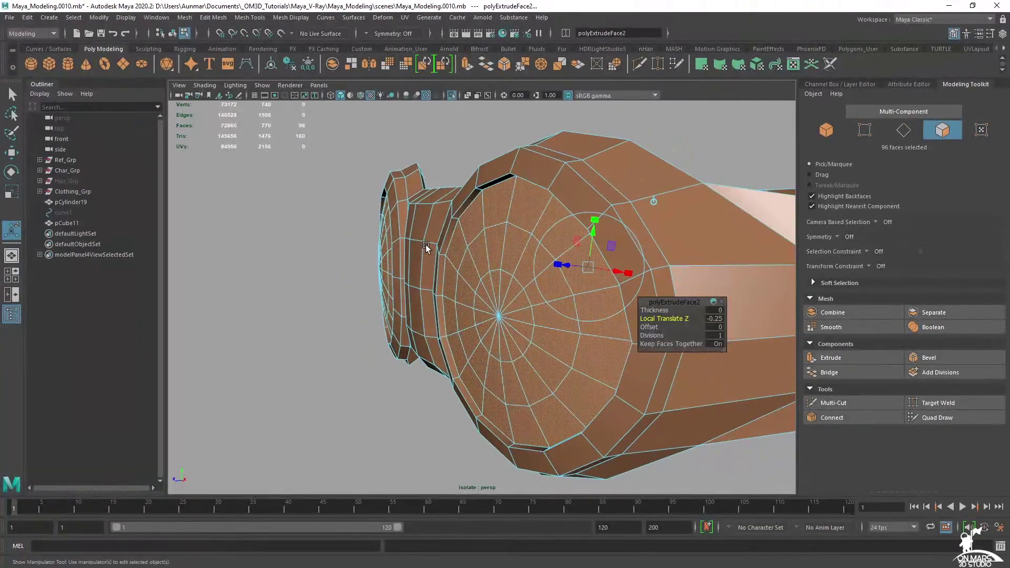
Select the outer edge loops around the rims of both eyepieces.
key(q)
key(F10)
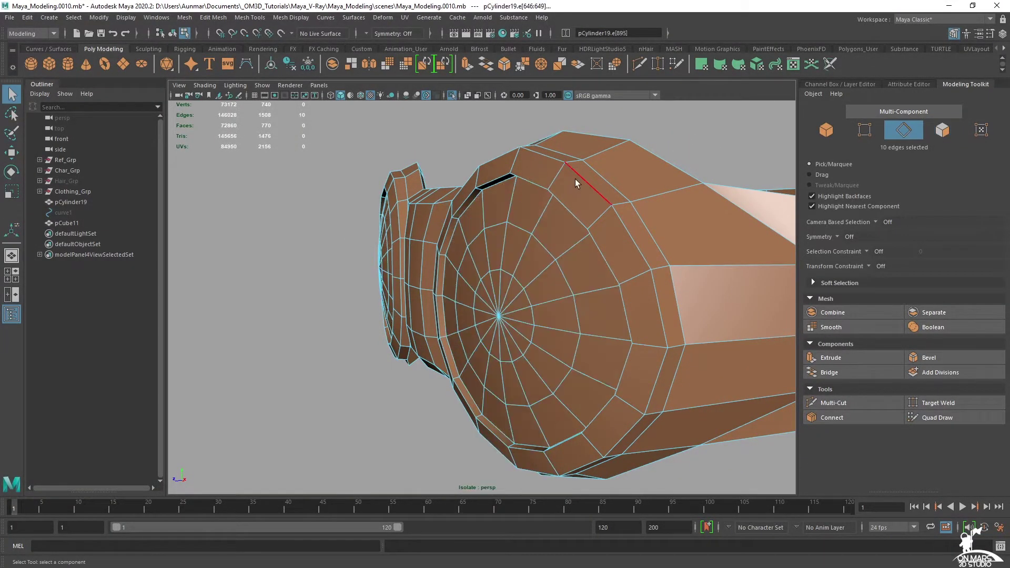
double_click(602, 179)
alt+drag(649, 290, 798, 275)
alt+drag(473, 210, 571, 245)
shift+double_click(486, 238)
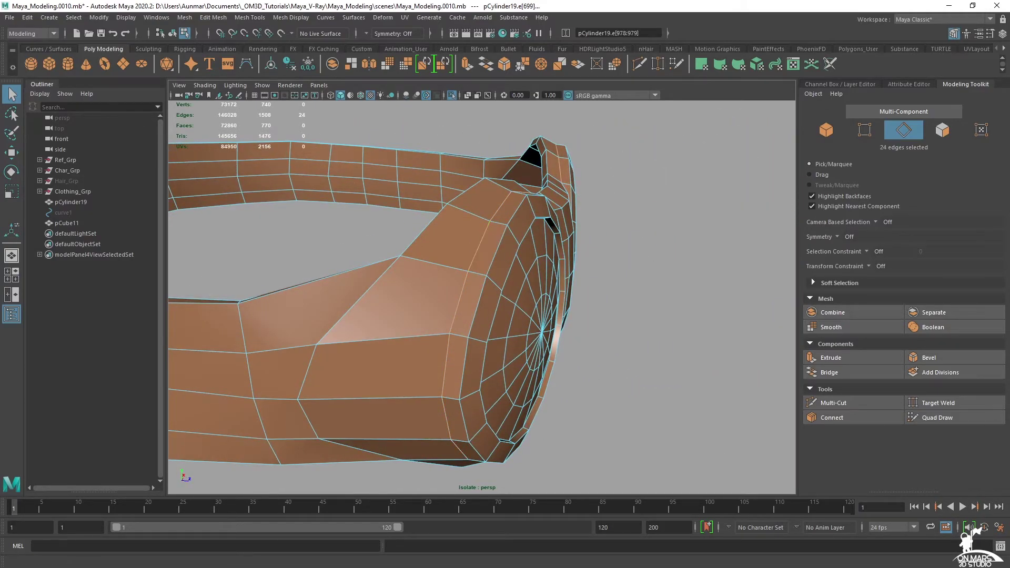
Switch to the goggles reference images, examine the shape of the eyepiece rims, and return to Maya.
key(alt+Tab)
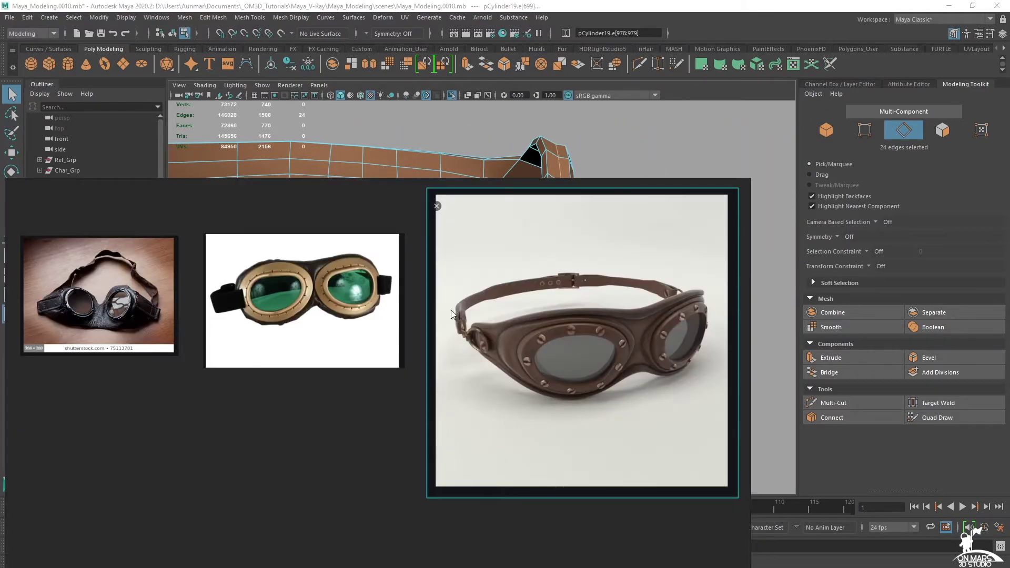
middle_drag(553, 339, 602, 331)
scroll(424, 275, up, 3)
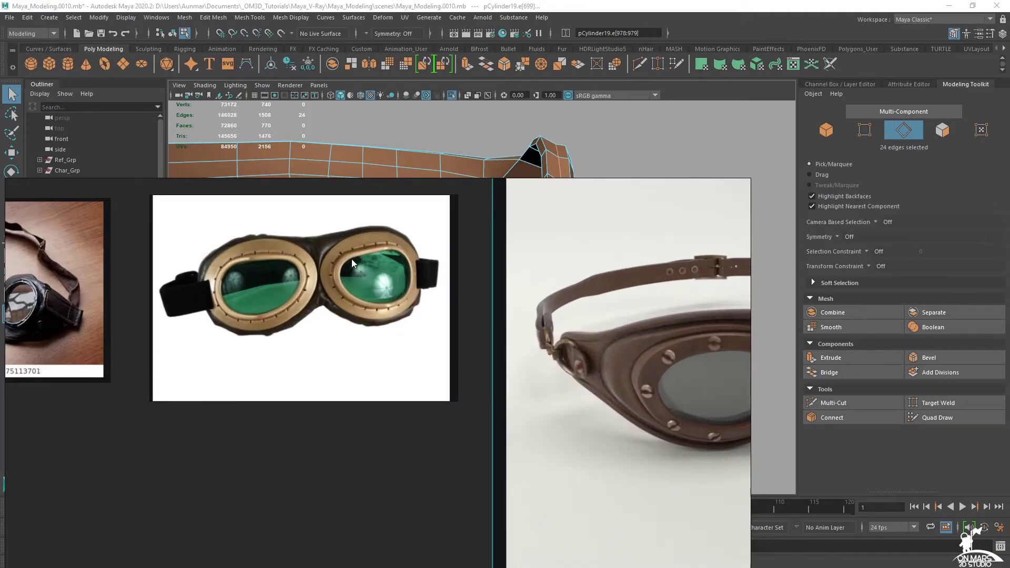
middle_drag(434, 304, 343, 314)
click(697, 10)
Add the remaining rim edge loops of both eyepieces to the edge selection.
alt+drag(609, 255, 570, 242)
shift+double_click(561, 192)
shift+double_click(496, 263)
shift+double_click(562, 238)
alt+drag(551, 234, 473, 284)
shift+double_click(497, 231)
Bevel the selected rim edges with 2 segments and a fraction of 0.35.
click(965, 359)
click(693, 319)
text(2)
key(Return)
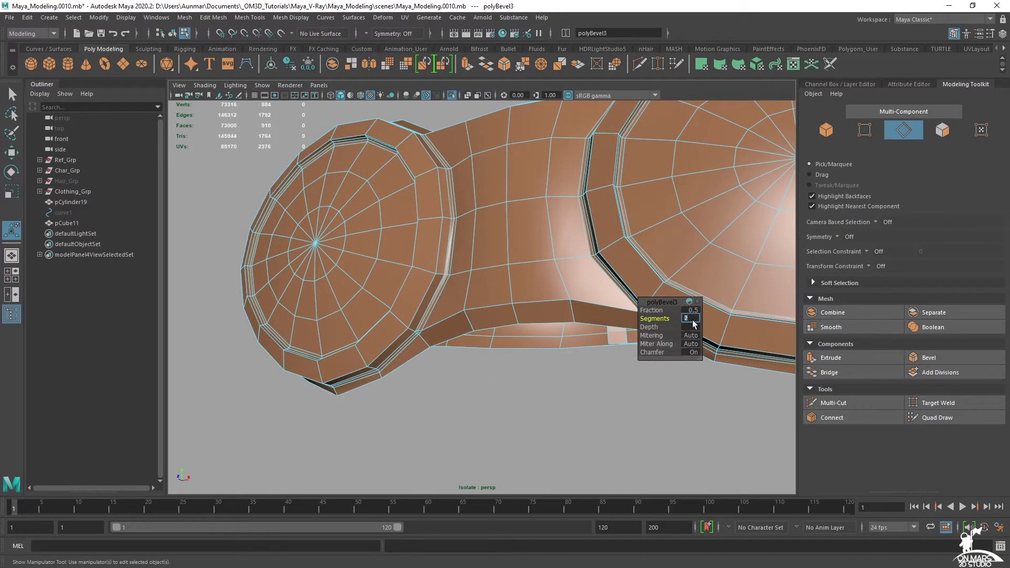
alt+drag(543, 263, 424, 221)
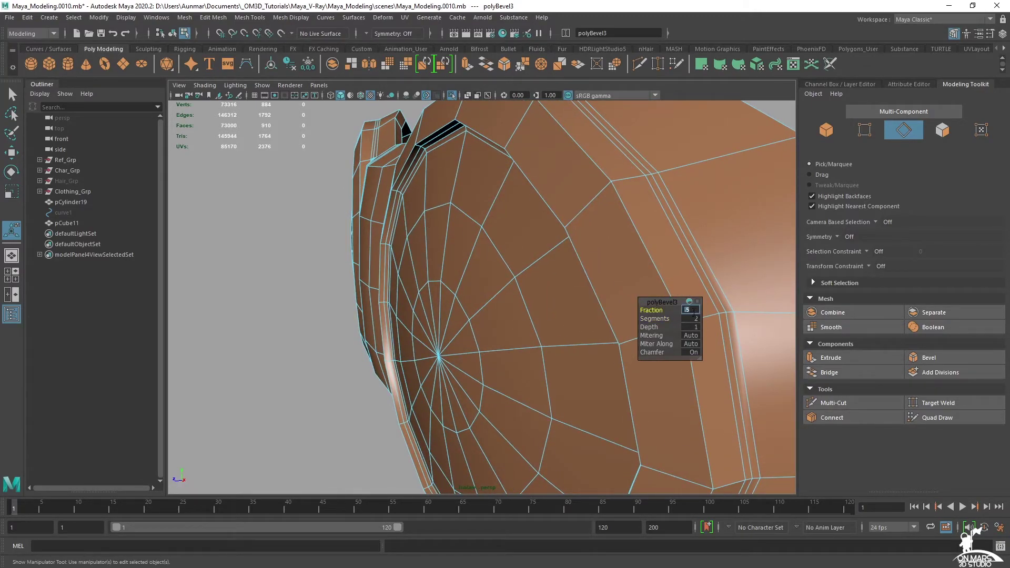
text(.35)
key(Return)
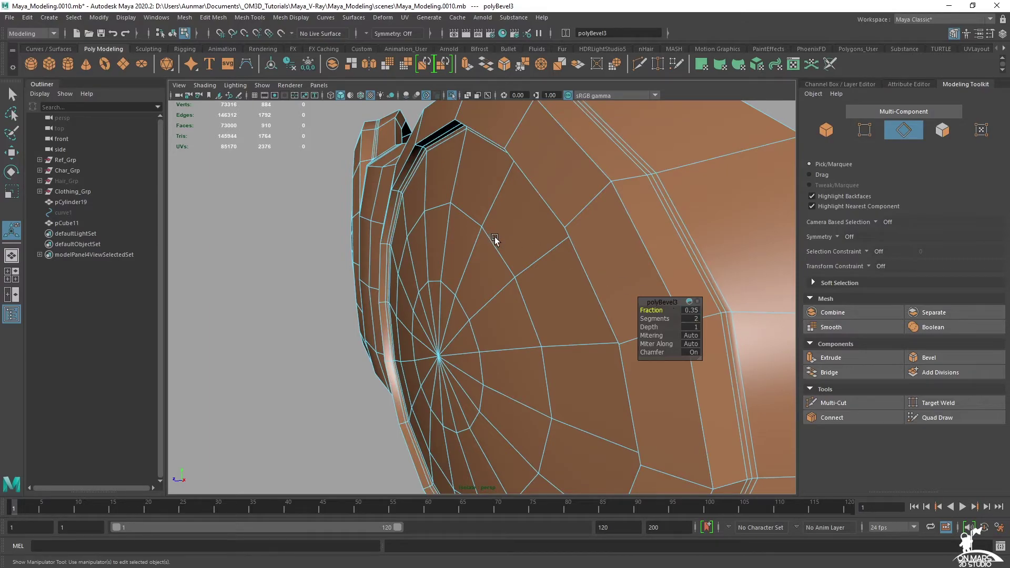
alt+drag(493, 239, 514, 230)
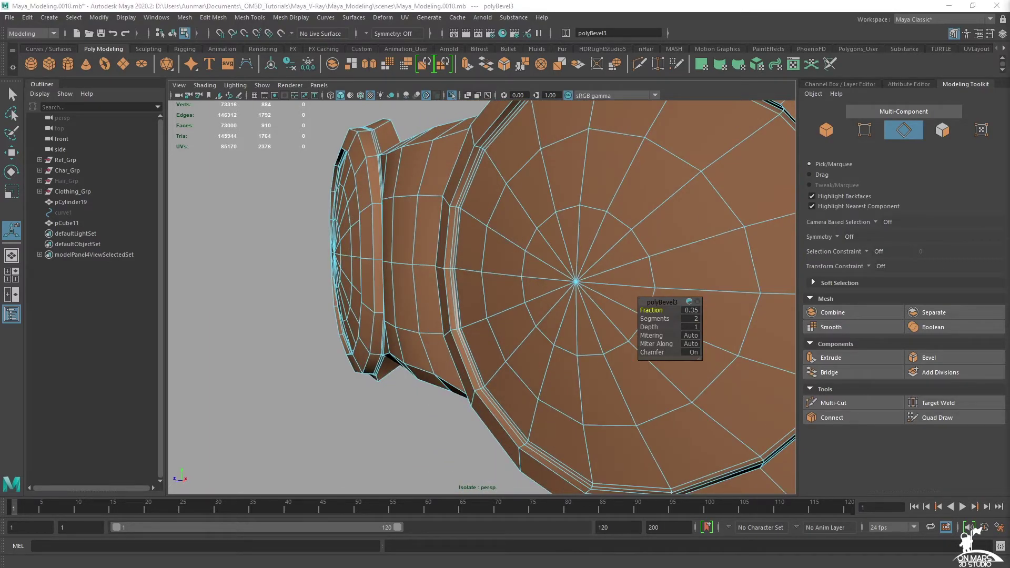
alt+drag(568, 241, 497, 232)
key(q)
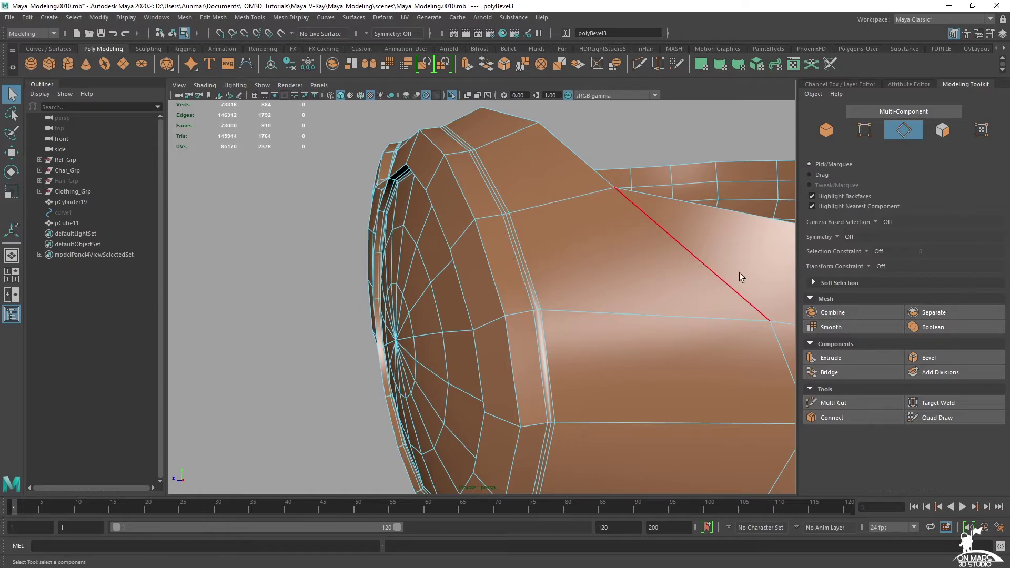
Insert an edge loop with Multi-Cut around the front face of each eyepiece rim.
right_drag(538, 232, 547, 156)
shift+right_drag(510, 231, 439, 237)
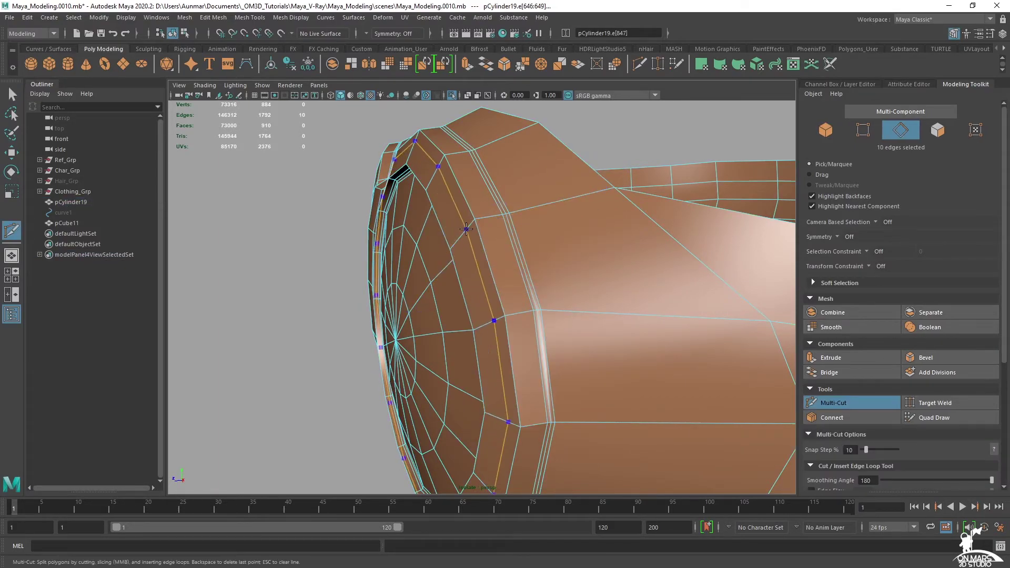
ctrl+click(462, 233)
key(q)
alt+drag(457, 225, 455, 259)
double_click(437, 220)
key(w)
shift+right_drag(459, 260, 399, 254)
ctrl+click(388, 213)
key(q)
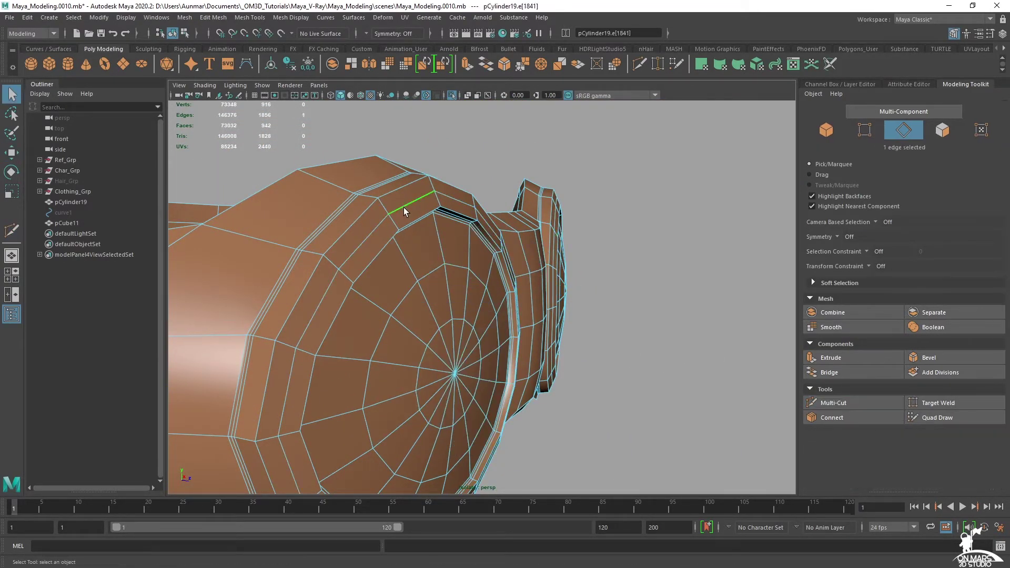
Select the inserted loops on both eyepiece rims and move them slightly forward along Z to round the rims.
alt+drag(551, 216, 650, 234)
shift+double_click(596, 205)
key(w)
ctrl+middle_drag(649, 233, 650, 233)
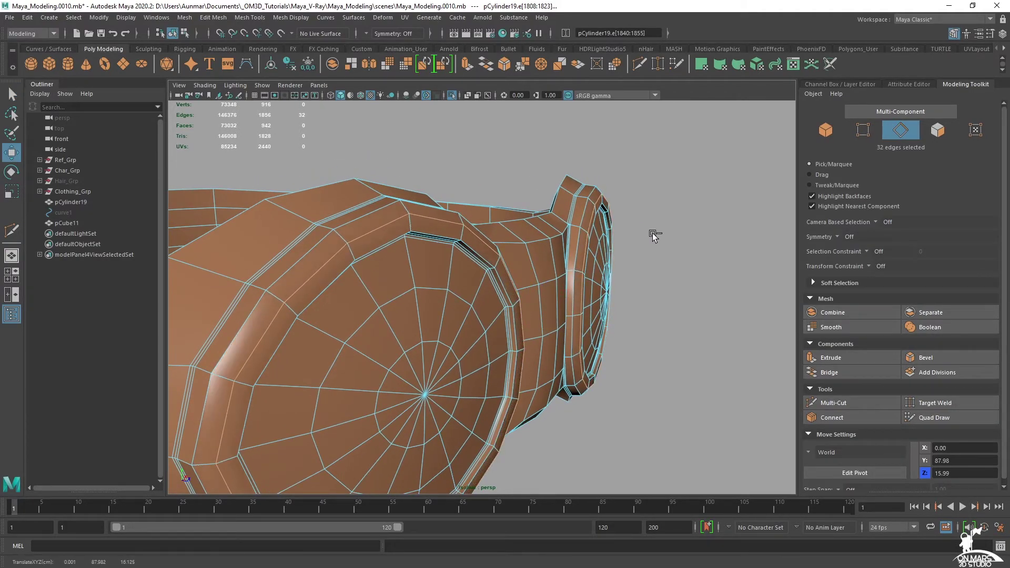
alt+drag(653, 233, 519, 263)
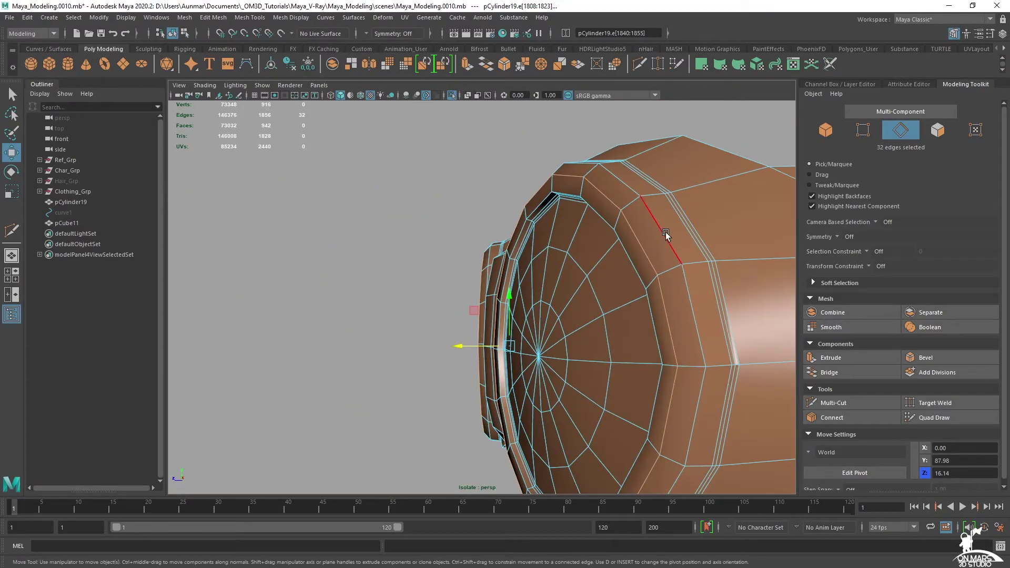
Convert the selected rim edge loops to faces and grow the selection twice to cover both eyepiece rims.
key(q)
scroll(481, 259, down, 5)
alt+drag(410, 231, 519, 278)
scroll(527, 283, up, 4)
ctrl+right_drag(466, 235, 459, 280)
alt+drag(460, 282, 518, 286)
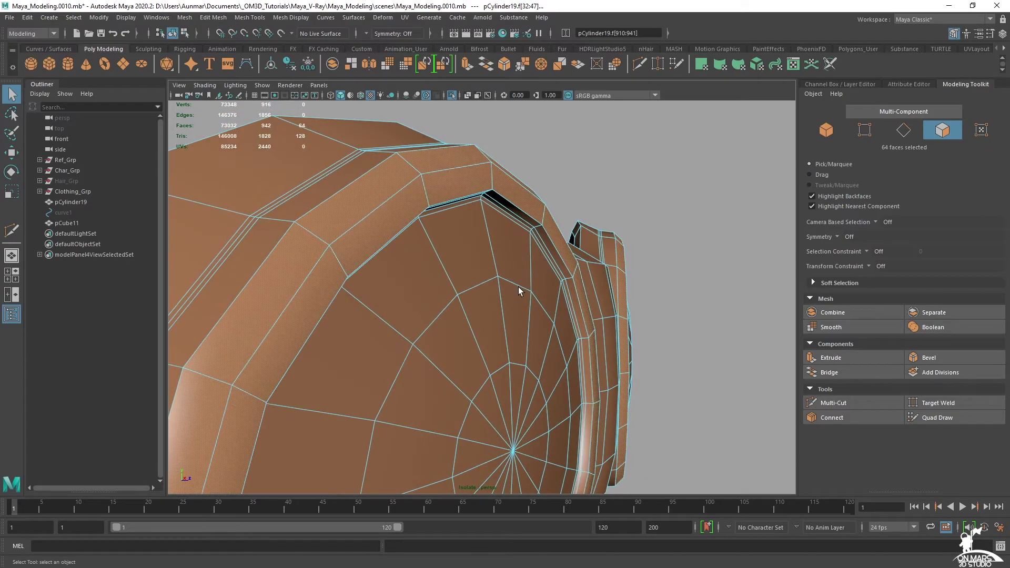
key(shift+period)
key(shift+period)
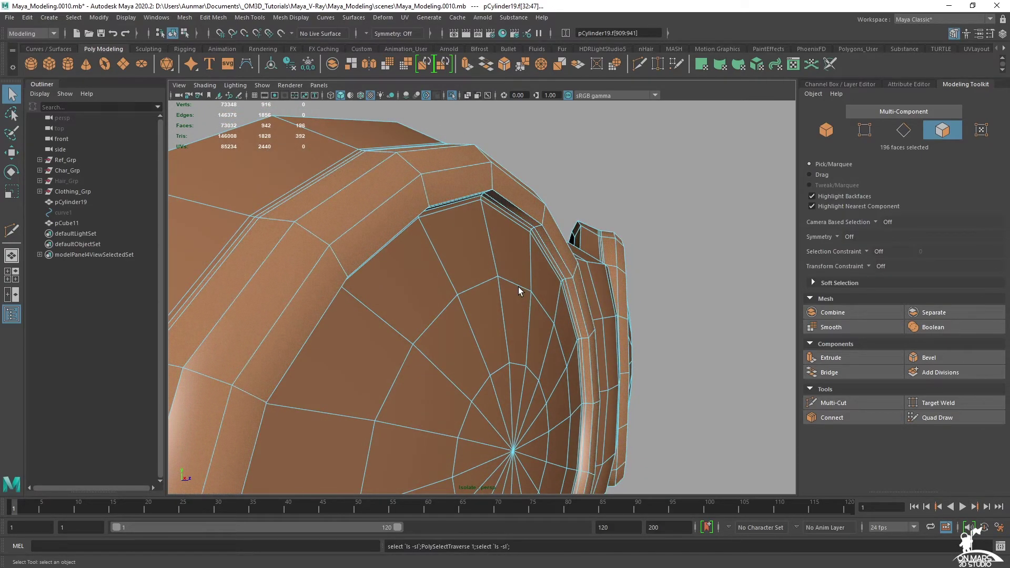
Assign a new Phong material to the selected rim faces.
alt+drag(518, 286, 498, 281)
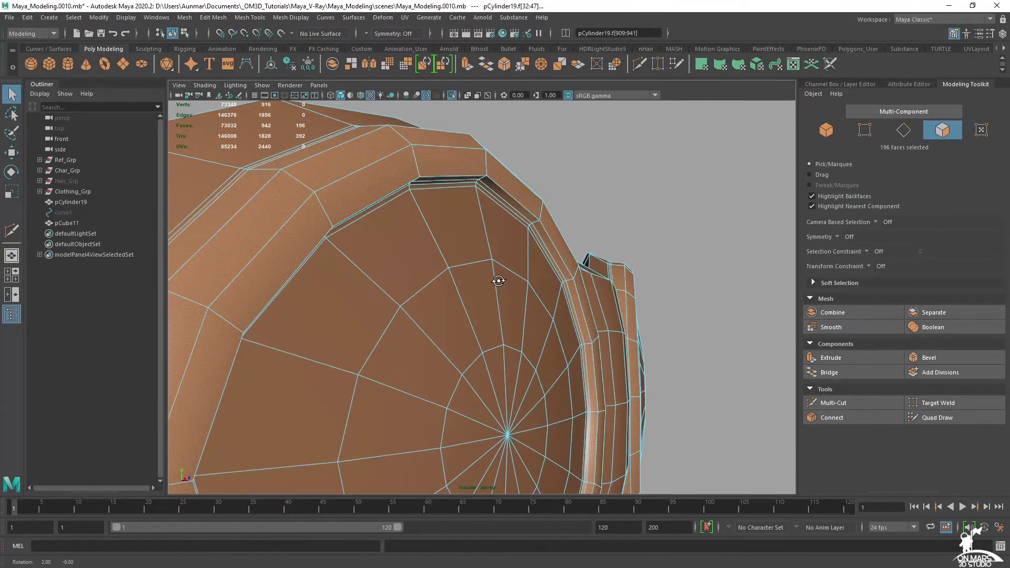
right_click(552, 258)
right_drag(553, 258, 630, 504)
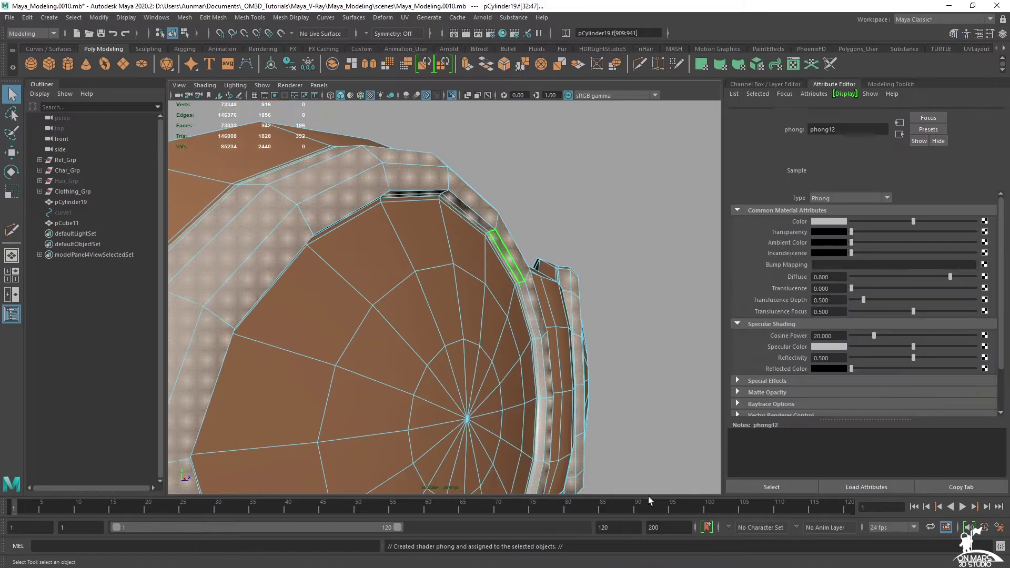
Set the new rim material's color to a pale cream with hue 45.754, saturation 0.365 and value 0.734.
right_drag(339, 216, 384, 202)
click(290, 71)
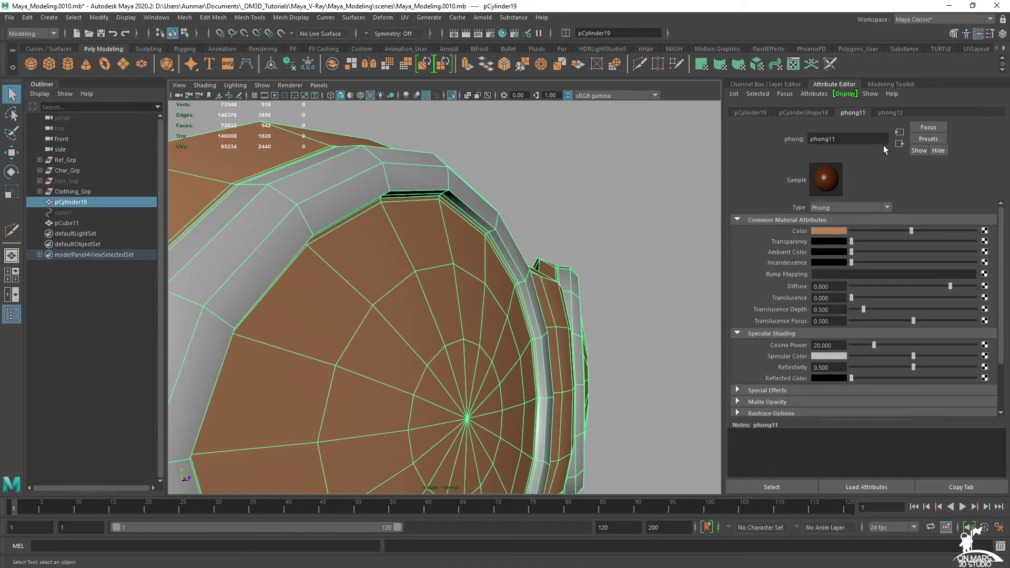
click(890, 113)
click(836, 232)
click(832, 232)
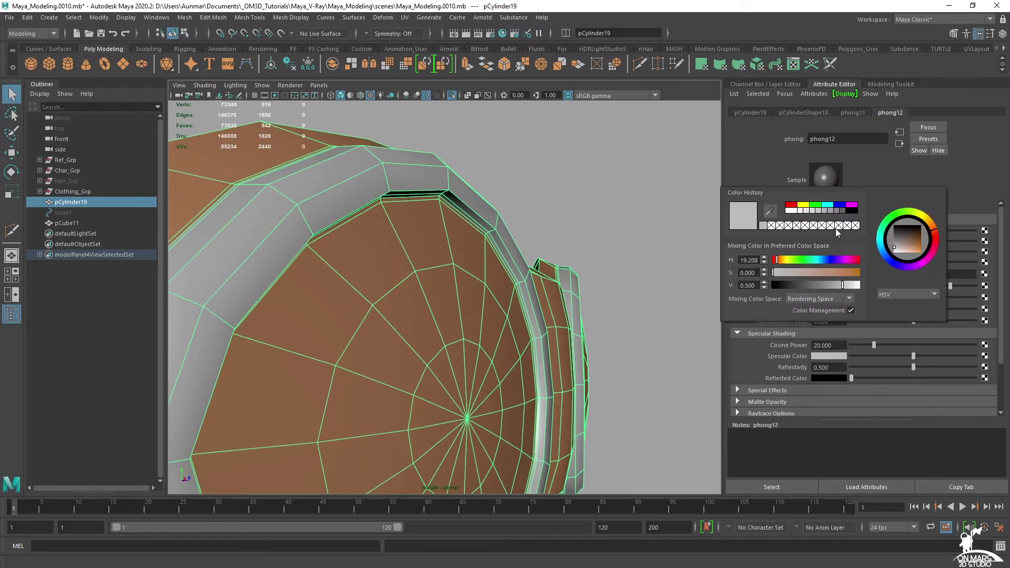
drag(838, 272, 807, 273)
click(805, 206)
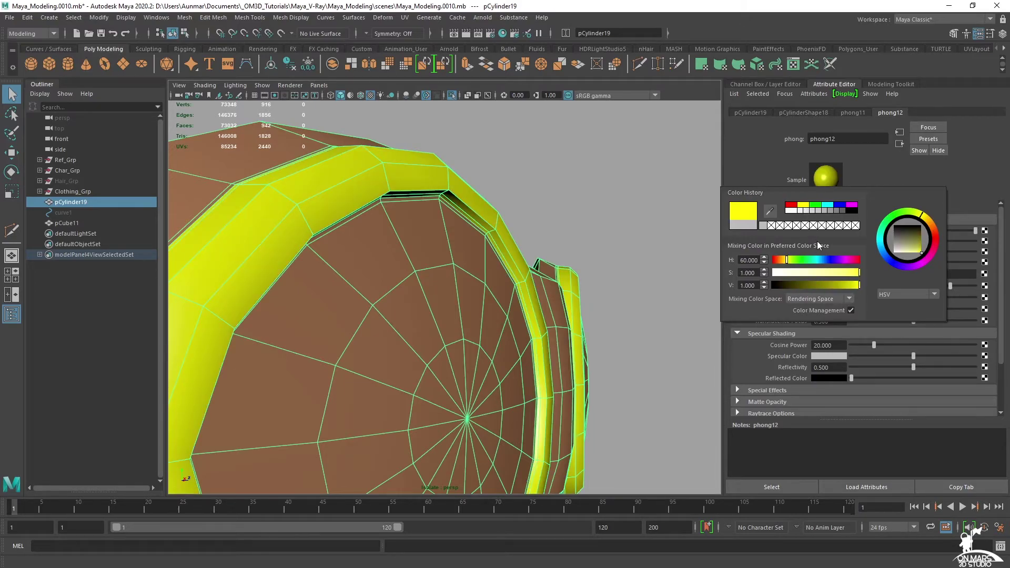
click(812, 272)
drag(810, 284, 841, 285)
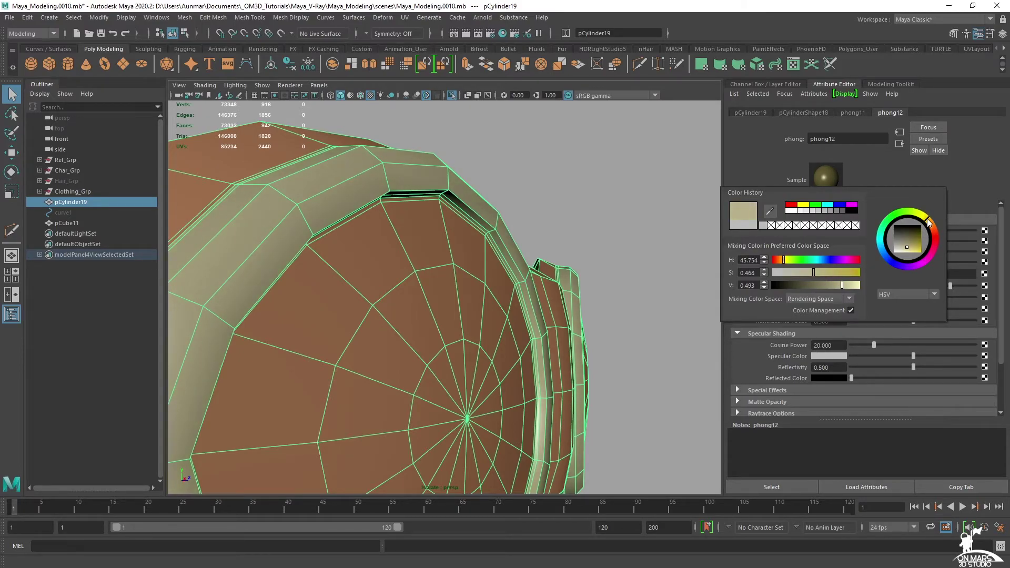
click(848, 284)
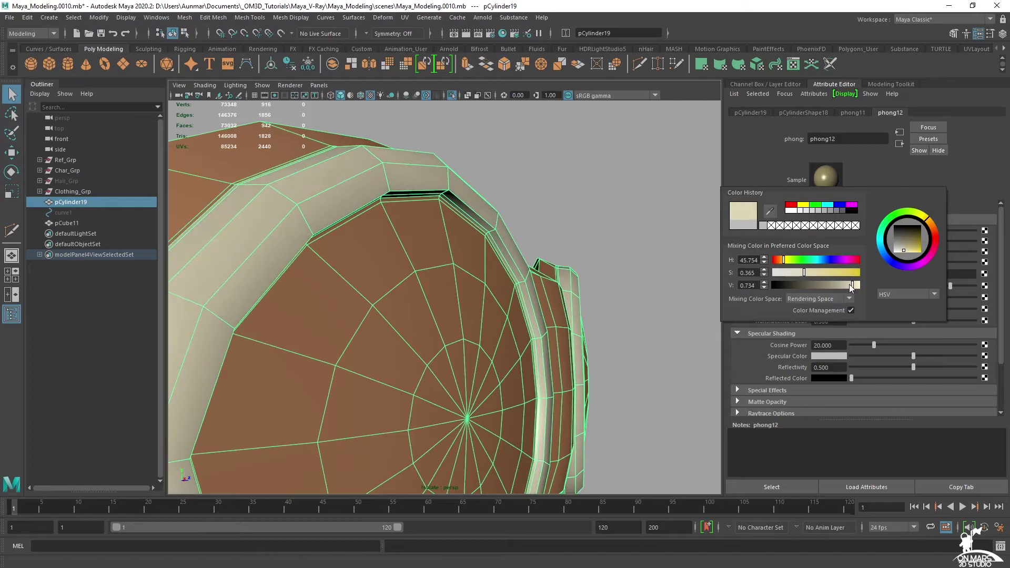
click(560, 206)
Switch the goggles to face selection and select the faces of one eyepiece's lens.
scroll(560, 205, down, 5)
alt+drag(560, 206, 568, 303)
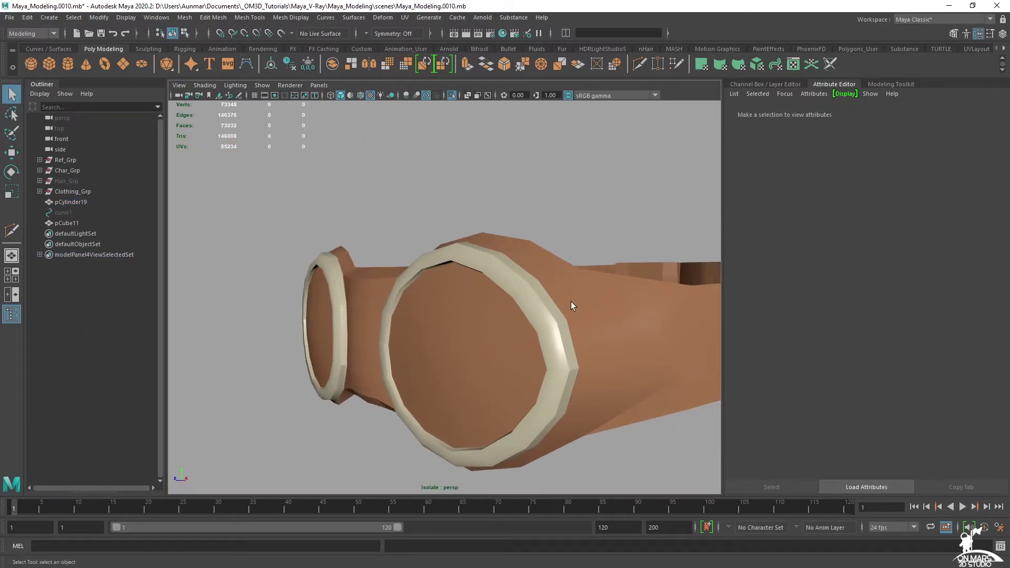
alt+drag(535, 371, 552, 369)
click(573, 325)
right_drag(591, 287, 590, 312)
mouse_move(592, 317)
mouse_down()
mouse_move(547, 301)
mouse_move(634, 322)
mouse_move(571, 368)
mouse_up()
mouse_move(581, 322)
mouse_down()
mouse_move(565, 380)
mouse_move(619, 284)
mouse_up()
drag(519, 301, 539, 388)
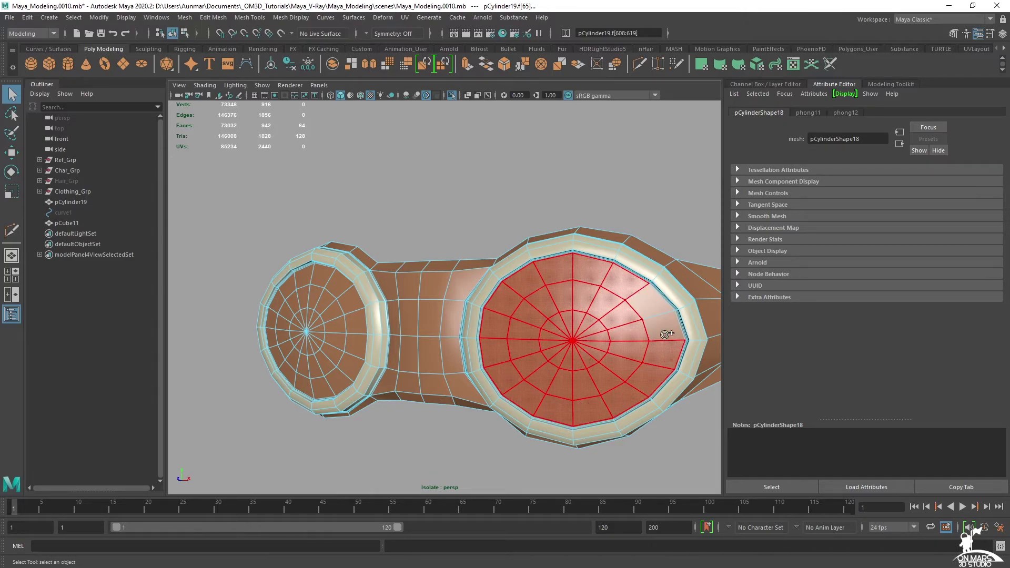
shift+drag(665, 339, 651, 302)
Add the lens faces of the other eyepiece to the selection.
alt+drag(442, 319, 479, 321)
alt+middle_drag(478, 321, 589, 301)
shift+drag(499, 247, 540, 288)
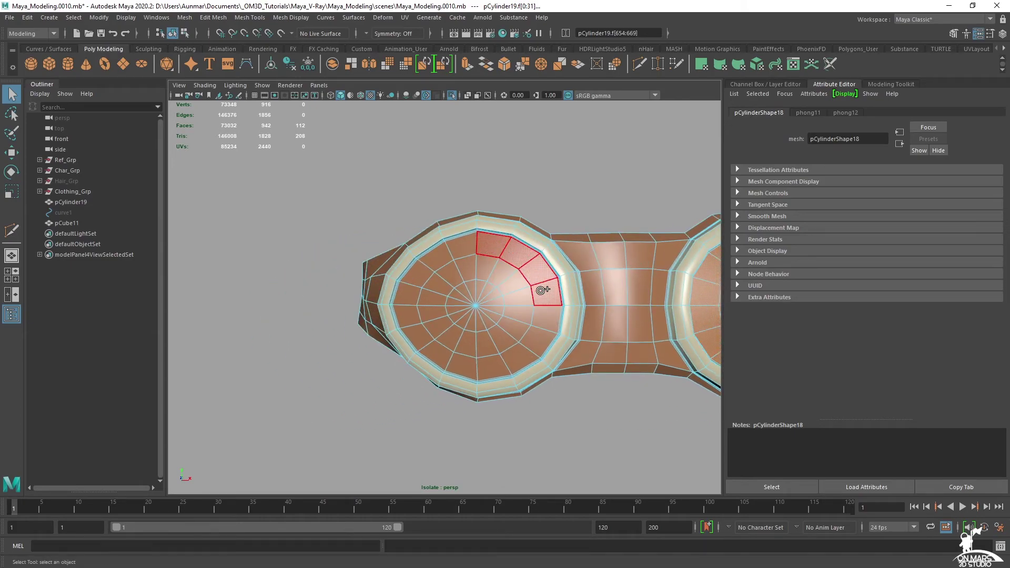
drag(490, 262, 480, 326)
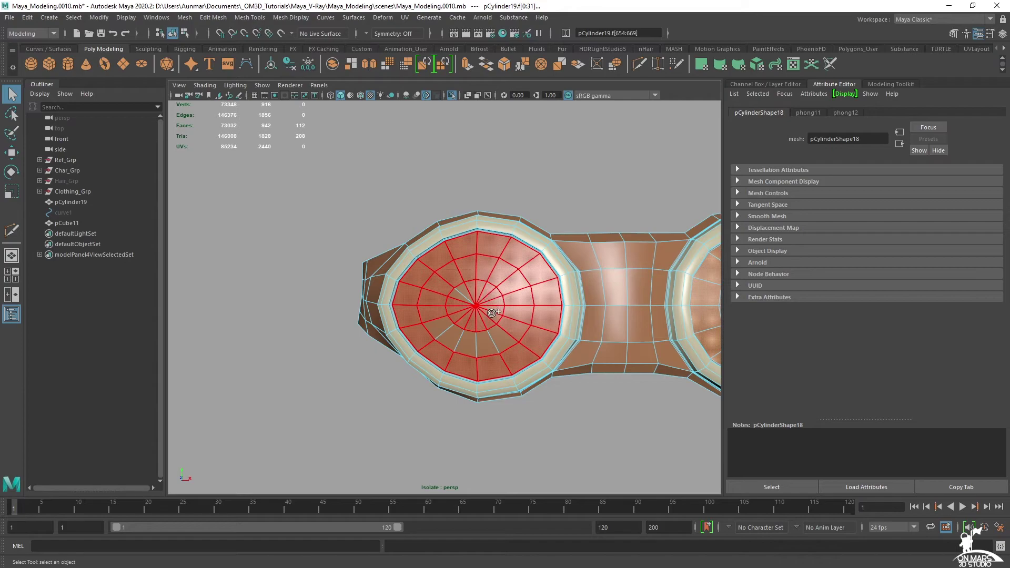
shift+drag(495, 332, 504, 331)
mouse_move(595, 314)
alt+mouse_down()
mouse_move(464, 336)
mouse_move(532, 328)
alt+mouse_up()
mouse_move(421, 341)
alt+mouse_down()
mouse_move(446, 343)
mouse_move(369, 338)
alt+mouse_up()
shift+click(429, 346)
Check the lens selection in X-ray display and add the missed faces on both lenses.
scroll(495, 331, down, 4)
scroll(369, 338, up, 4)
alt+middle_drag(369, 338, 570, 329)
mouse_move(571, 330)
alt+mouse_down()
mouse_move(446, 333)
mouse_move(615, 328)
alt+mouse_up()
scroll(446, 336, up, 5)
key(alt+x)
alt+middle_drag(615, 329, 556, 305)
drag(593, 307, 546, 282)
alt+middle_drag(445, 277, 647, 286)
shift+drag(318, 294, 316, 293)
alt+middle_drag(539, 325, 468, 307)
Grow the lens face selection on both eyepieces outward to the inner edge of the rims.
key(shift+period)
key(shift+period)
alt+drag(467, 308, 556, 244)
alt+right_drag(556, 243, 560, 267)
key(shift+period)
alt+drag(560, 267, 435, 238)
alt+middle_drag(434, 237, 456, 284)
mouse_move(456, 284)
alt+mouse_down()
mouse_move(516, 280)
mouse_move(472, 278)
alt+mouse_up()
alt+middle_drag(472, 278, 469, 257)
alt+drag(469, 257, 512, 320)
Assign a new Phong material to the selected lens faces and set its color to black.
right_click(521, 317)
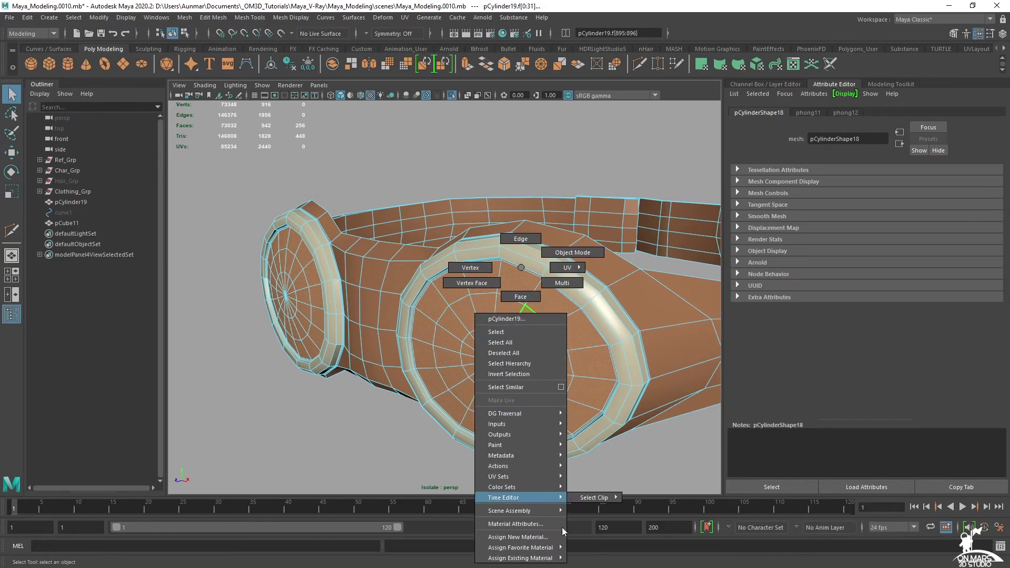
mouse_move(559, 547)
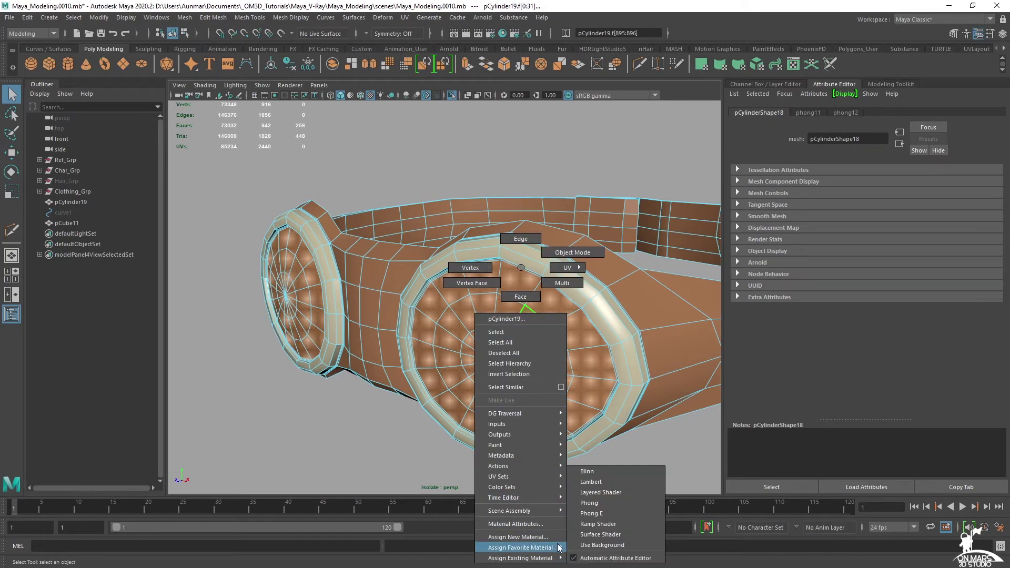
click(613, 502)
drag(904, 232, 853, 232)
click(500, 160)
Return to object mode and examine the goggles in smooth mesh preview, especially where the rims meet the bridge.
scroll(501, 166, down, 5)
alt+drag(505, 182, 557, 185)
right_drag(489, 313, 576, 251)
key(3)
click(576, 251)
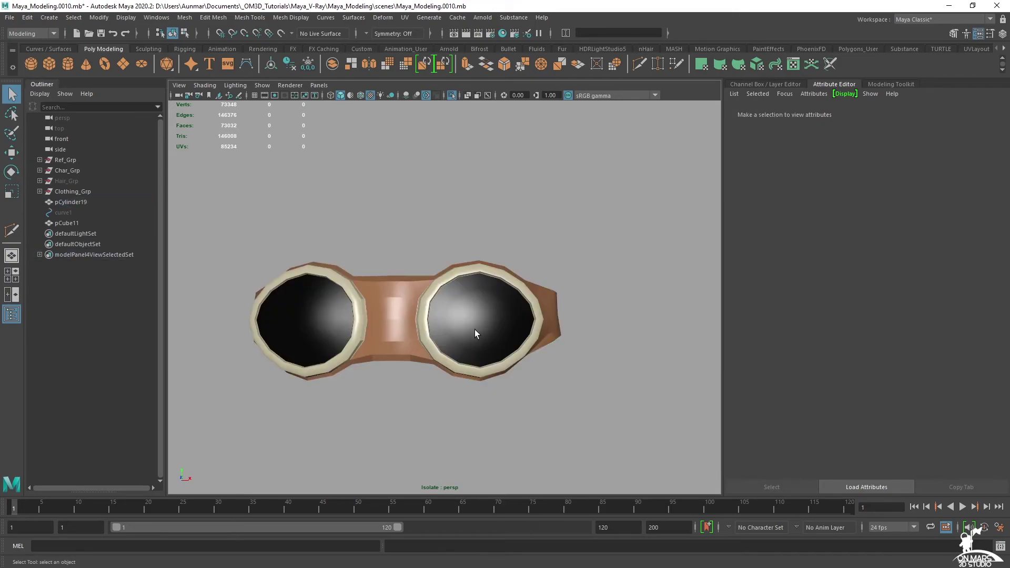
mouse_move(626, 260)
alt+mouse_down()
mouse_move(613, 269)
mouse_move(620, 257)
alt+mouse_up()
alt+drag(442, 315, 478, 365)
scroll(420, 296, up, 4)
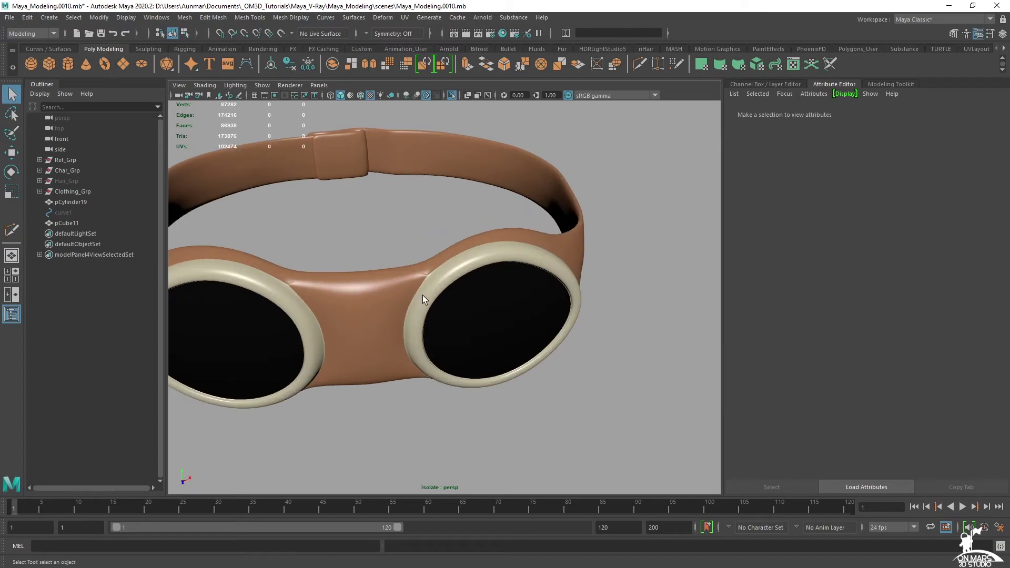
Merge the clustered vertices to center at the upper corner where the nose bridge meets the first eyepiece rim.
click(421, 274)
scroll(422, 275, up, 5)
alt+drag(421, 281, 416, 282)
scroll(395, 280, up, 10)
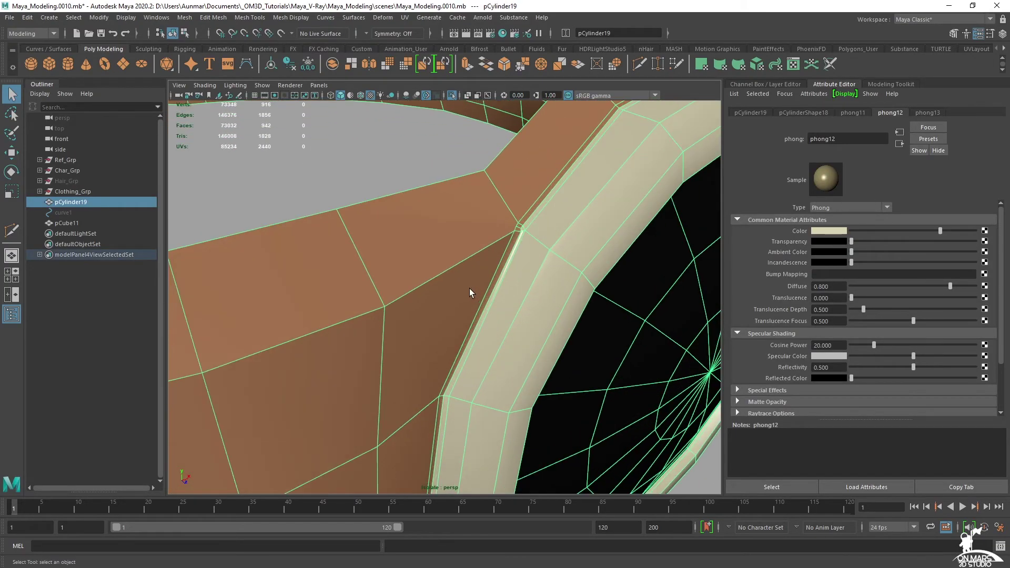
alt+drag(523, 307, 549, 229)
right_drag(549, 226, 494, 233)
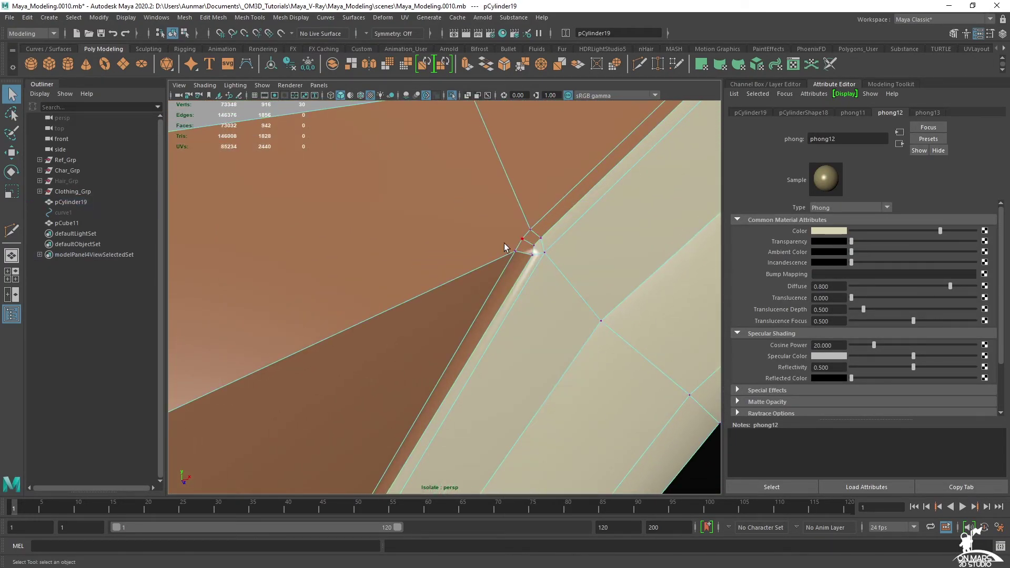
scroll(510, 257, down, 10)
scroll(507, 258, up, 8)
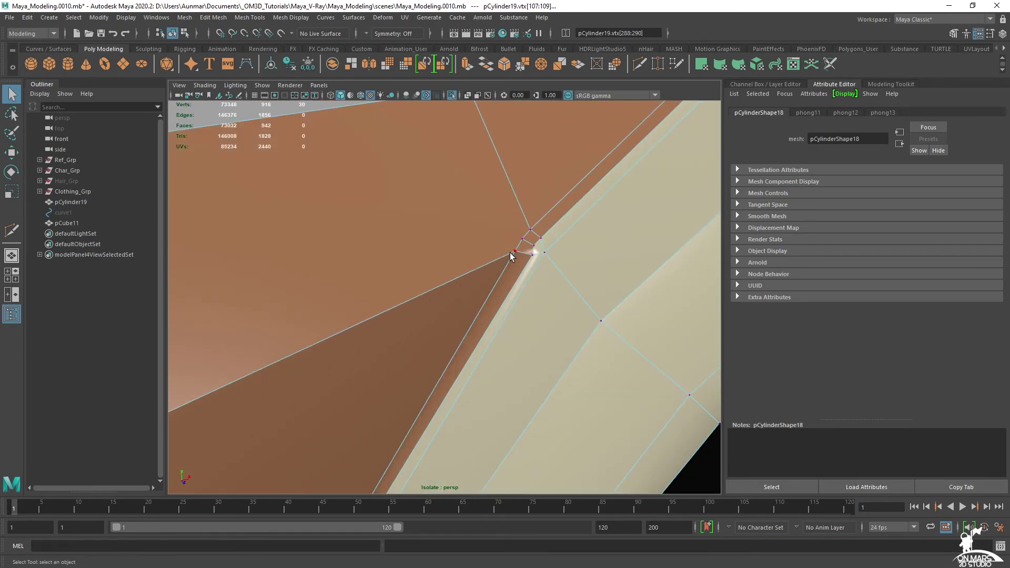
shift+right_click(543, 232)
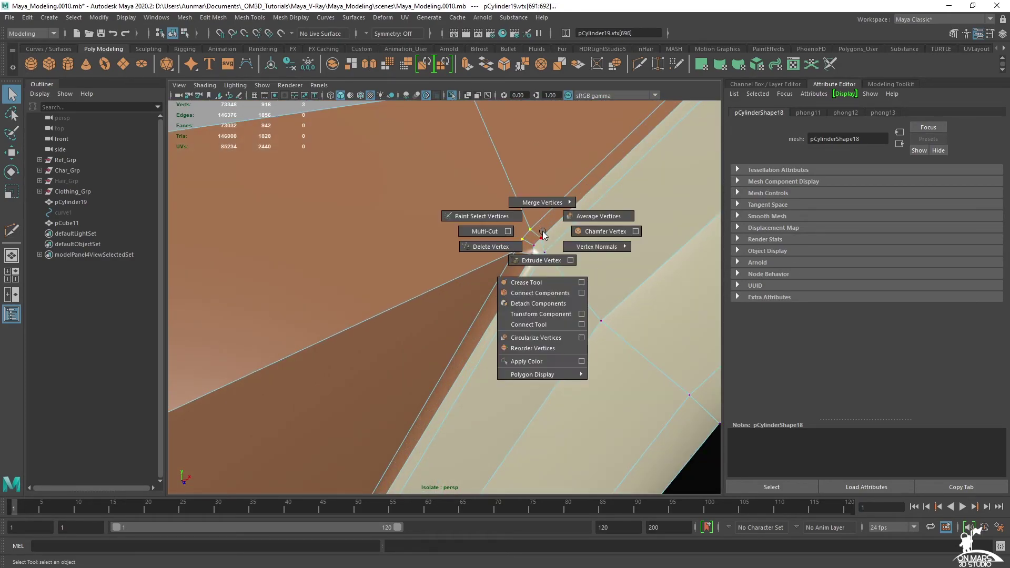
mouse_move(545, 197)
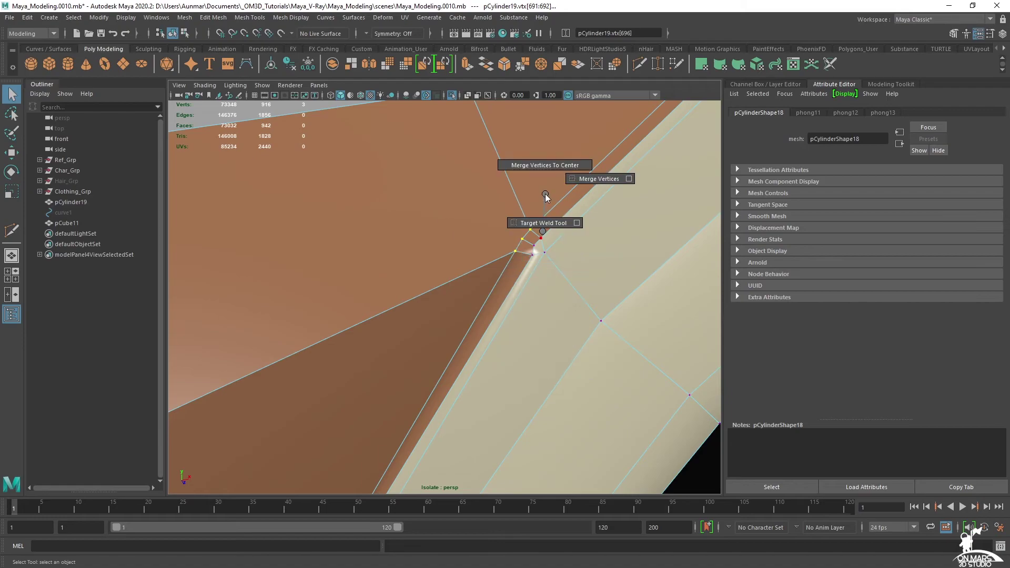
click(541, 166)
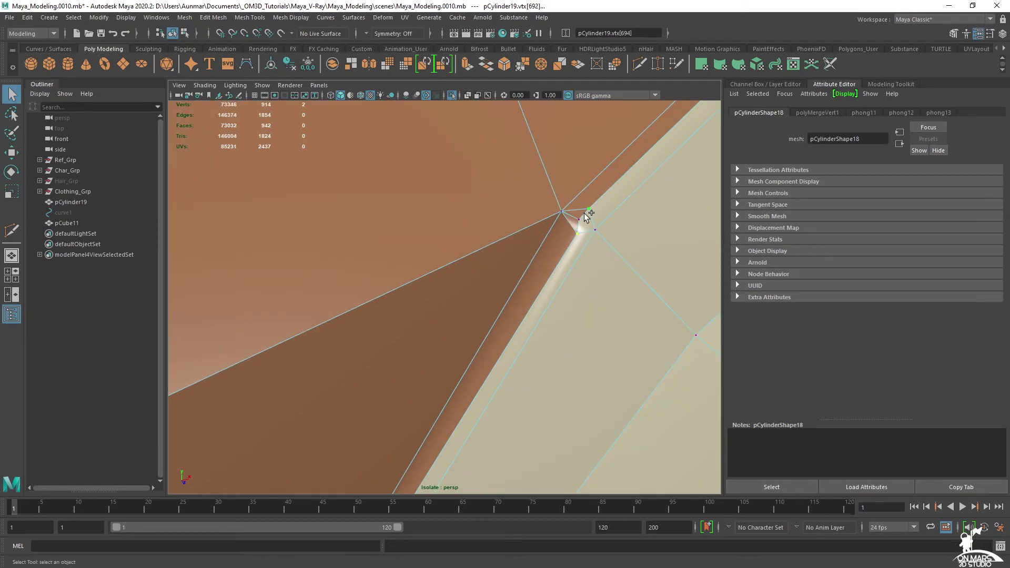
key(g)
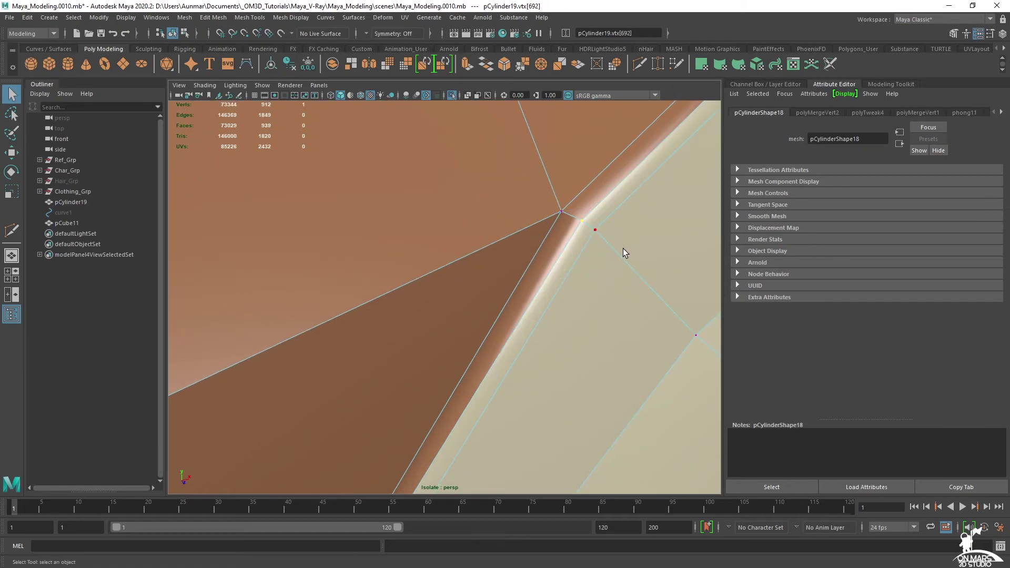
Merge the clustered vertices to center at the lower corner between the nose bridge and the same eyepiece rim.
scroll(618, 253, down, 6)
alt+drag(617, 254, 413, 292)
alt+middle_drag(413, 293, 415, 114)
alt+middle_drag(588, 271, 519, 257)
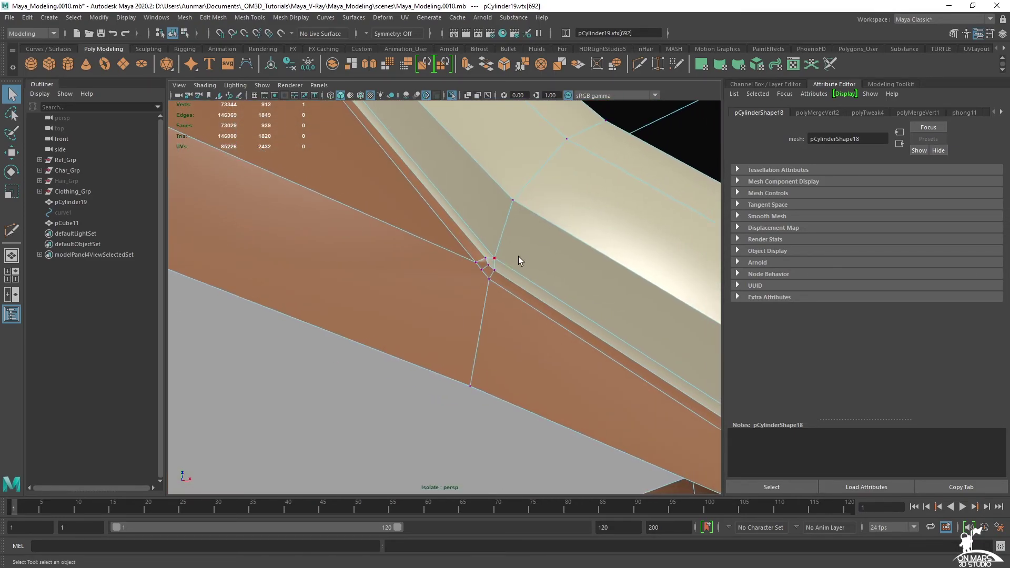
key(g)
click(495, 270)
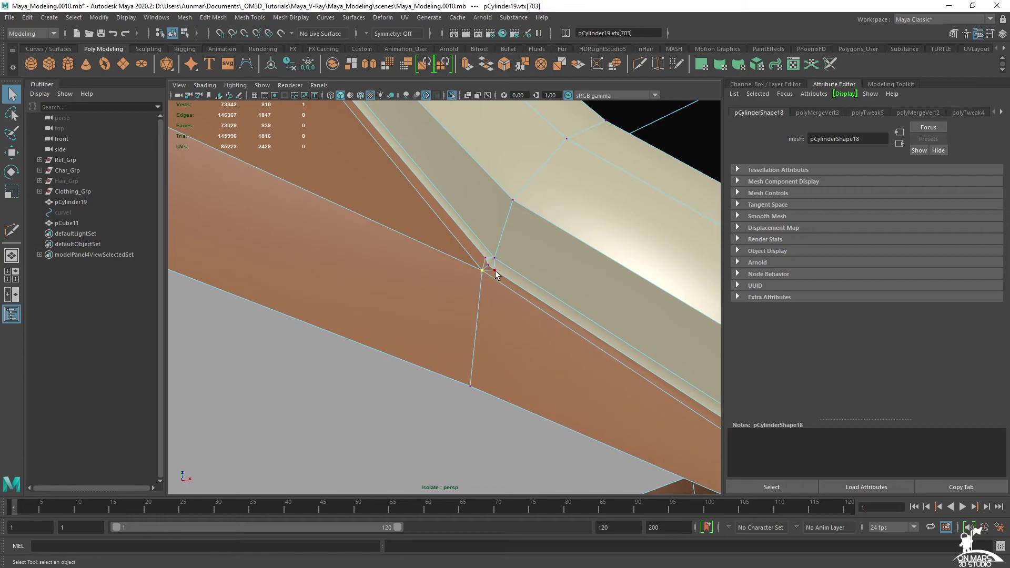
shift+click(488, 265)
shift+click(485, 257)
key(g)
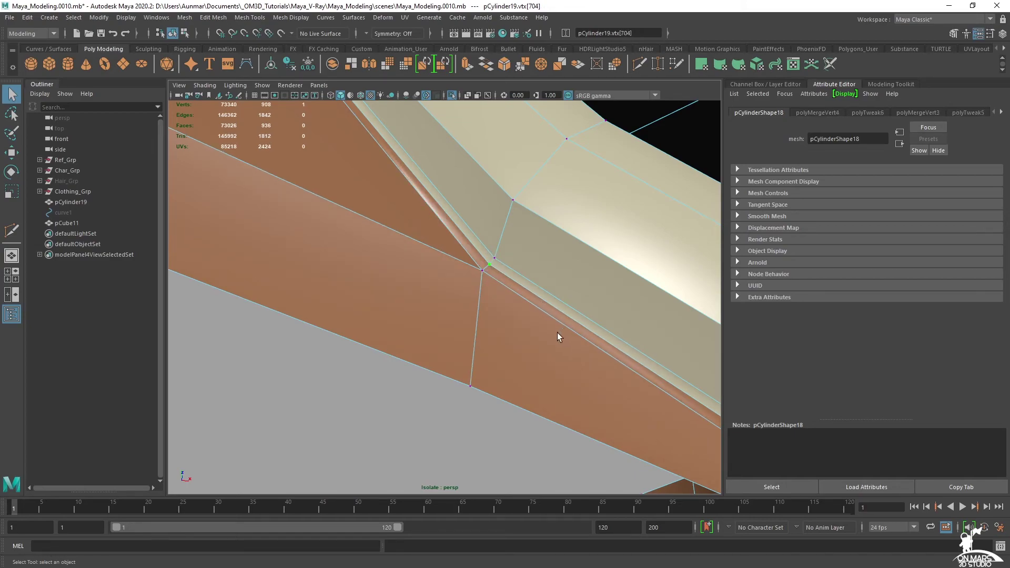
Merge the clustered vertices to center at the lower corner between the nose bridge and the other eyepiece rim.
scroll(557, 333, down, 6)
alt+middle_drag(440, 311, 573, 330)
alt+middle_drag(227, 262, 412, 217)
scroll(405, 263, up, 6)
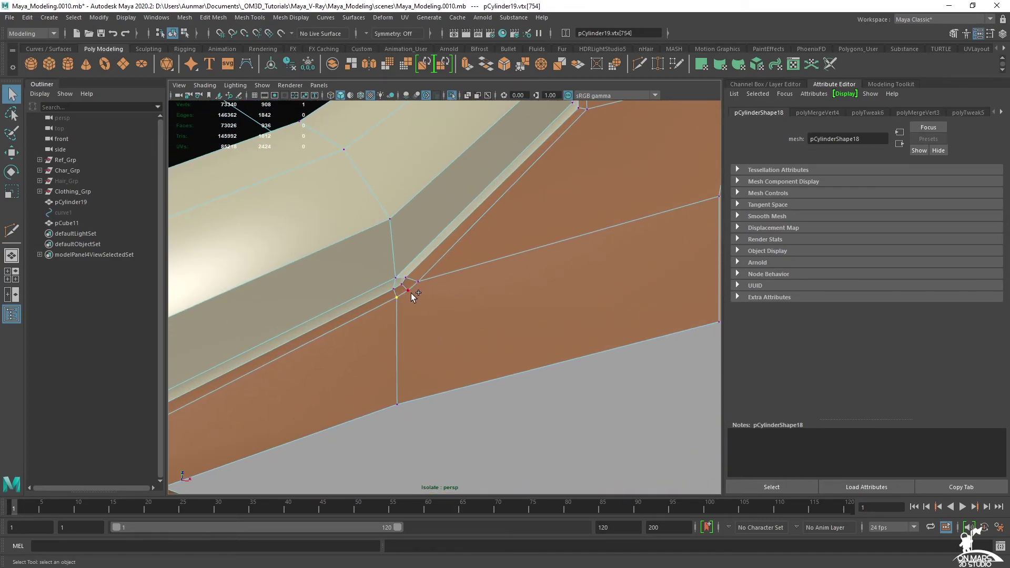
key(g)
shift+click(406, 278)
key(g)
Merge the clustered vertices to center at the upper corner of the nose bridge on the other eyepiece rim.
alt+drag(437, 270, 439, 332)
alt+middle_drag(440, 332, 507, 366)
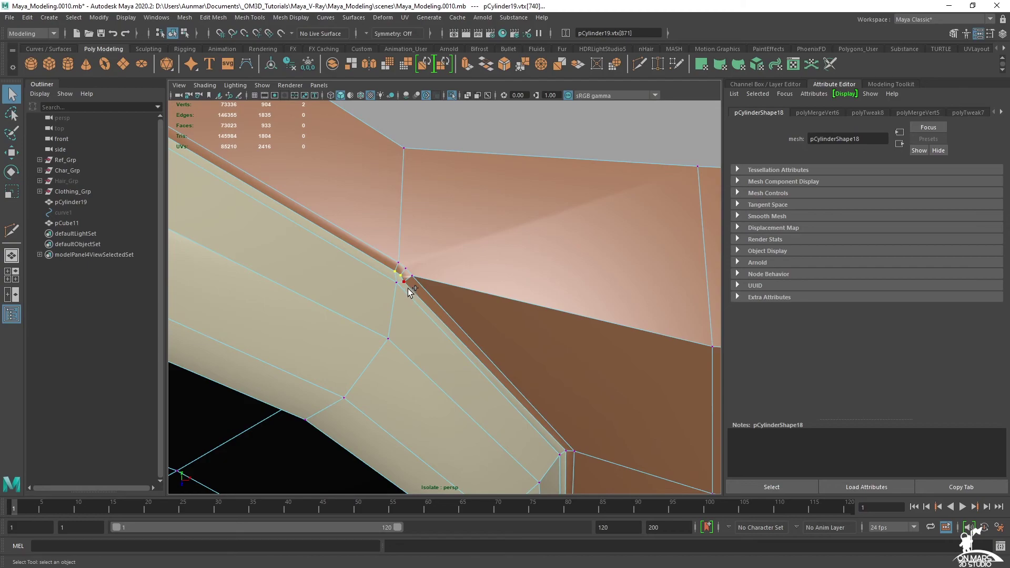
key(g)
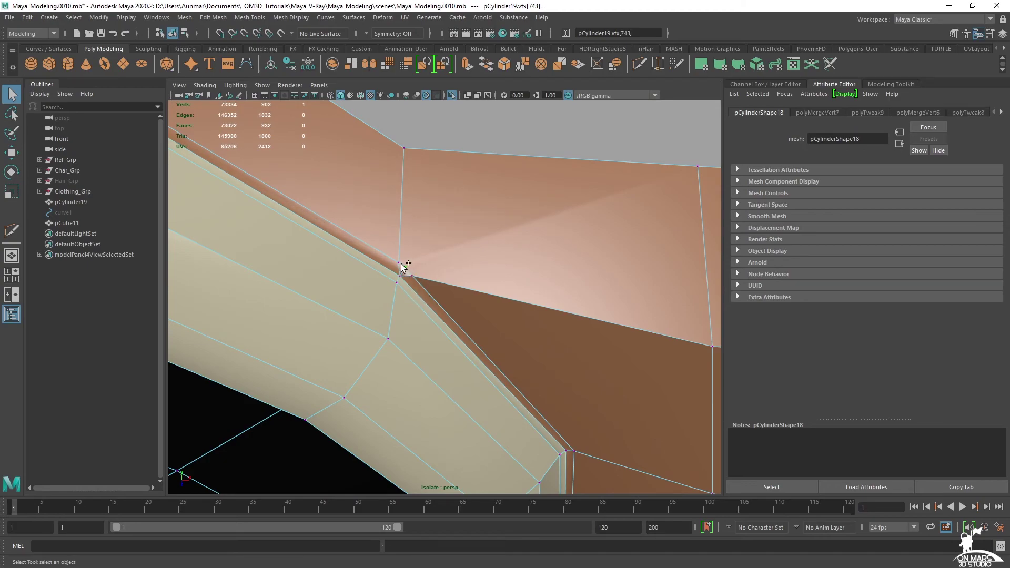
shift+click(419, 277)
key(g)
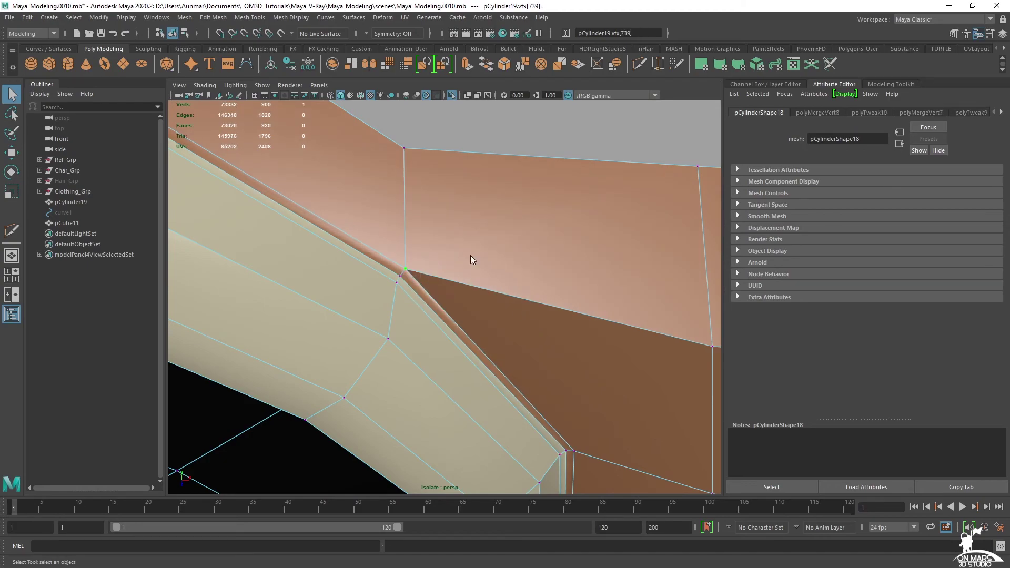
Return to object mode, display the goggles in smooth preview and exit isolation to show the whole character.
key(F8)
key(f)
mouse_move(465, 270)
alt+mouse_down()
mouse_move(489, 272)
mouse_move(497, 256)
mouse_move(457, 258)
alt+mouse_up()
key(3)
click(565, 205)
alt+drag(689, 269, 565, 290)
alt+middle_drag(564, 289, 502, 262)
alt+drag(501, 260, 541, 243)
key(ctrl+1)
scroll(517, 275, up, 5)
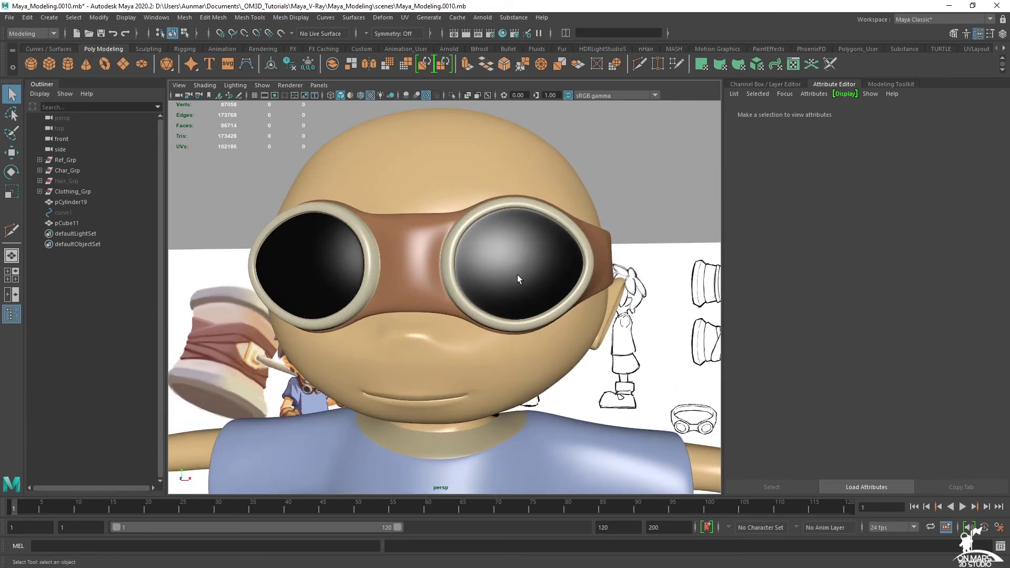
Examine the goggles on the head from the front and the strap and buckle at the back.
click(516, 274)
alt+drag(517, 274, 576, 241)
click(620, 192)
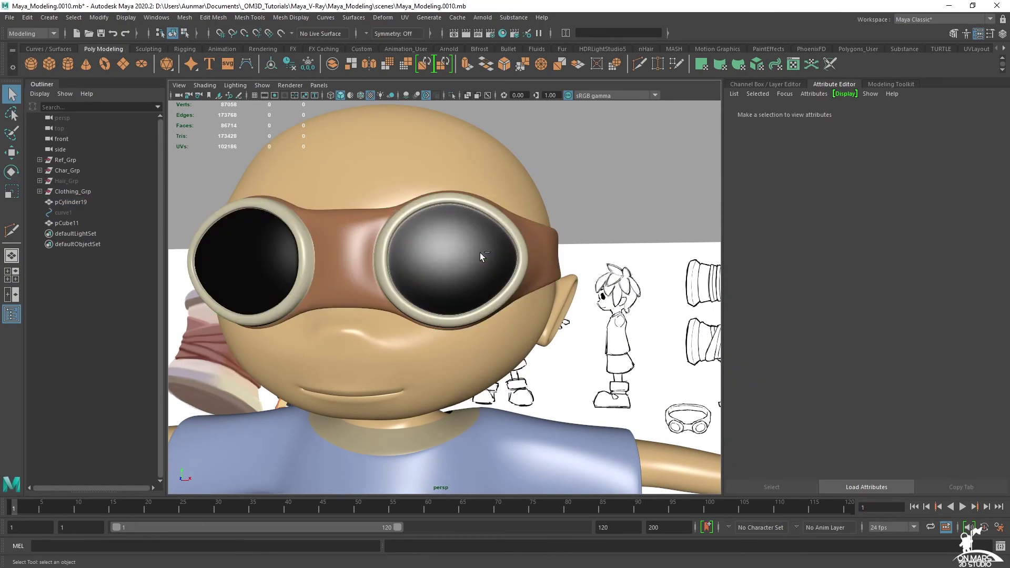
scroll(479, 253, down, 3)
alt+drag(478, 252, 242, 282)
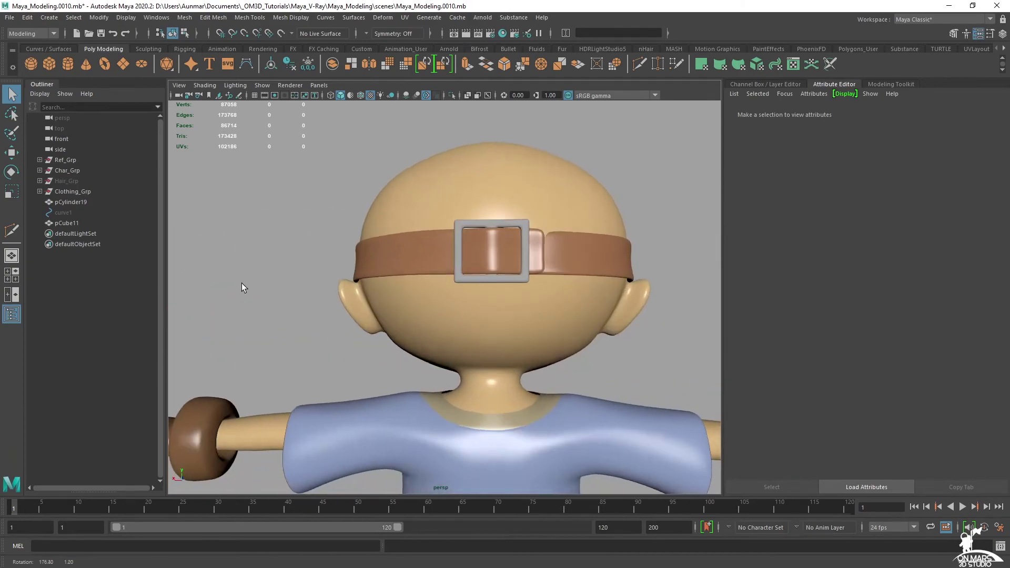
scroll(349, 287, up, 2)
scroll(487, 270, down, 3)
click(479, 329)
mouse_move(478, 329)
alt+mouse_down()
mouse_move(518, 295)
mouse_move(493, 337)
mouse_move(472, 344)
alt+mouse_up()
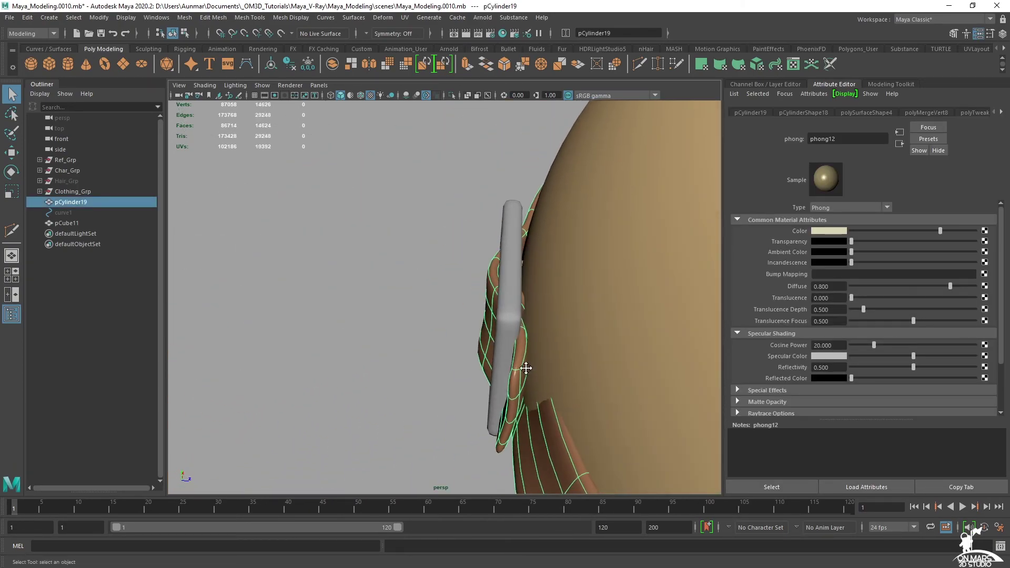
alt+middle_drag(528, 373, 511, 328)
right_drag(530, 358, 524, 292)
key(alt+x)
key(alt+x)
scroll(526, 327, down, 6)
alt+drag(526, 327, 495, 236)
key(alt+x)
right_drag(495, 236, 545, 195)
scroll(538, 215, down, 3)
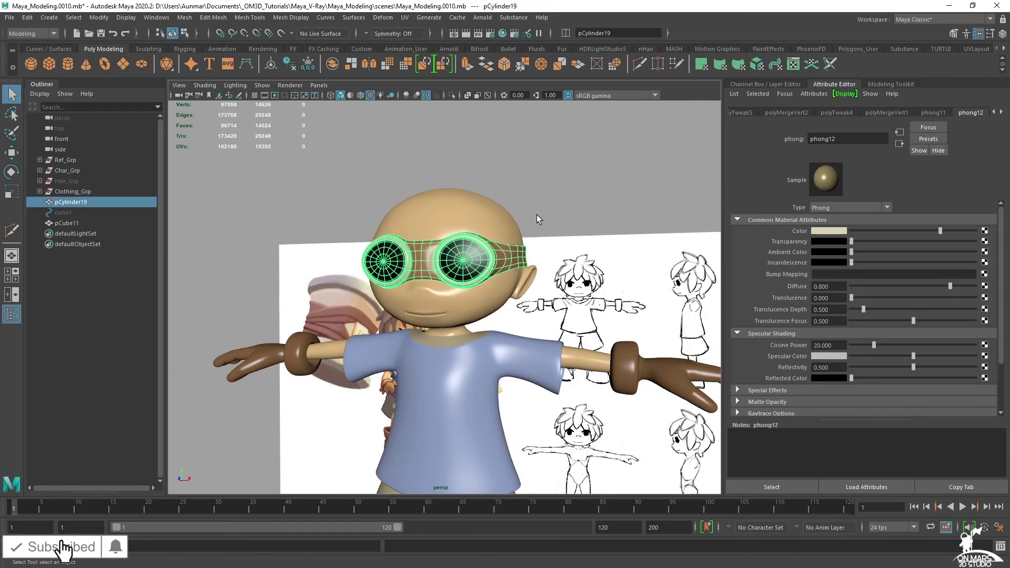
Compare the finished goggles on the character with the reference drawings.
scroll(538, 215, up, 5)
alt+middle_drag(563, 238, 559, 266)
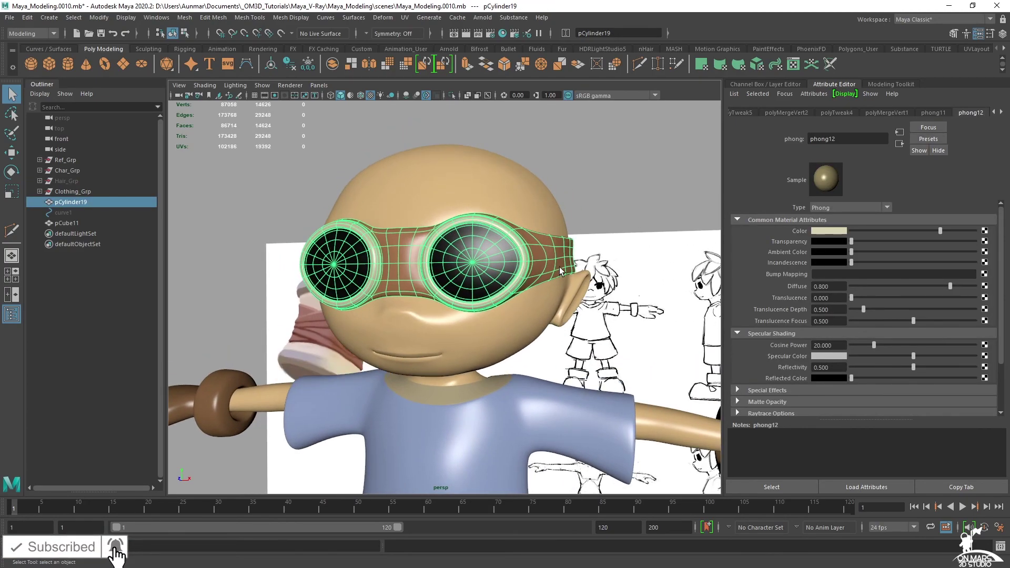
scroll(560, 268, down, 4)
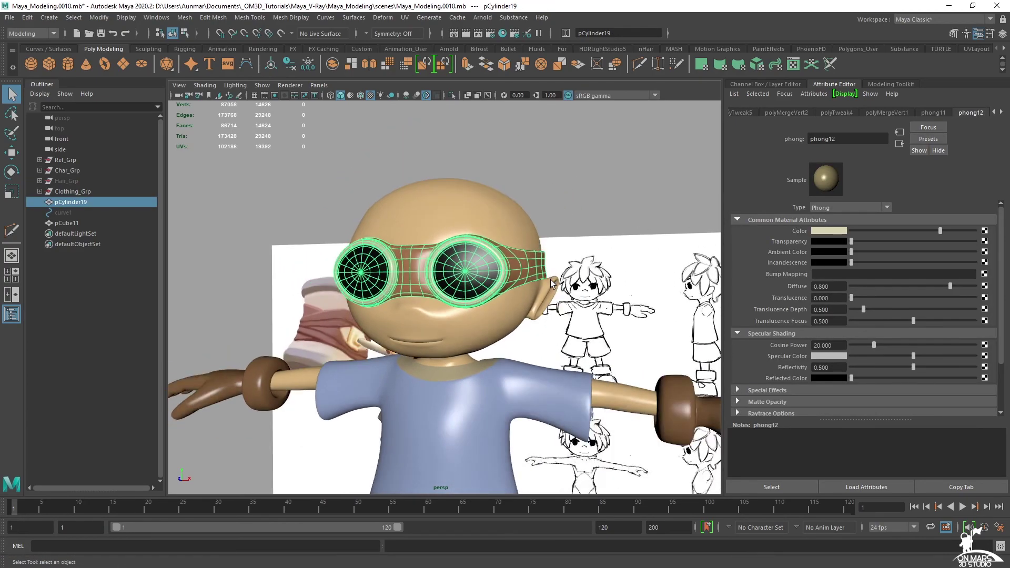
alt+middle_drag(560, 269, 581, 171)
alt+drag(623, 252, 556, 278)
click(625, 131)
alt+drag(625, 131, 564, 149)
alt+right_drag(563, 149, 554, 226)
alt+middle_drag(555, 226, 559, 286)
alt+right_drag(559, 287, 587, 291)
alt+drag(586, 291, 625, 265)
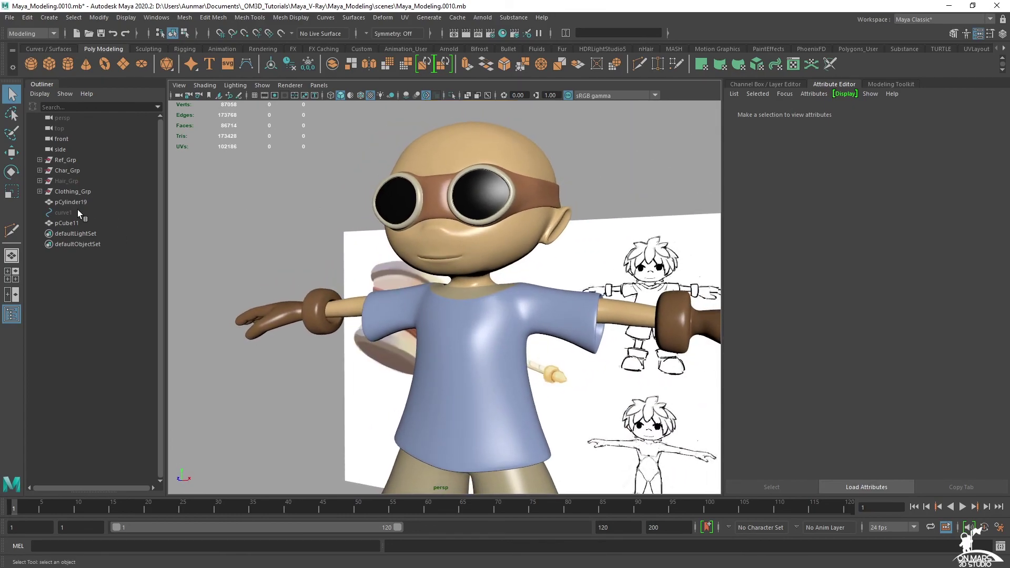